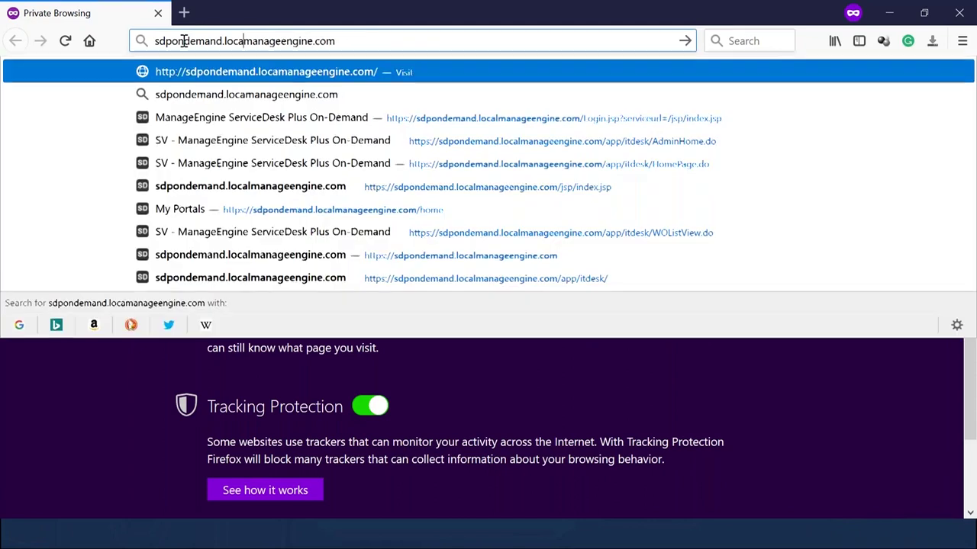
Load the corrected address sdpondemand.manageengine.com in Firefox.
{"action": "key", "text": "Return"}
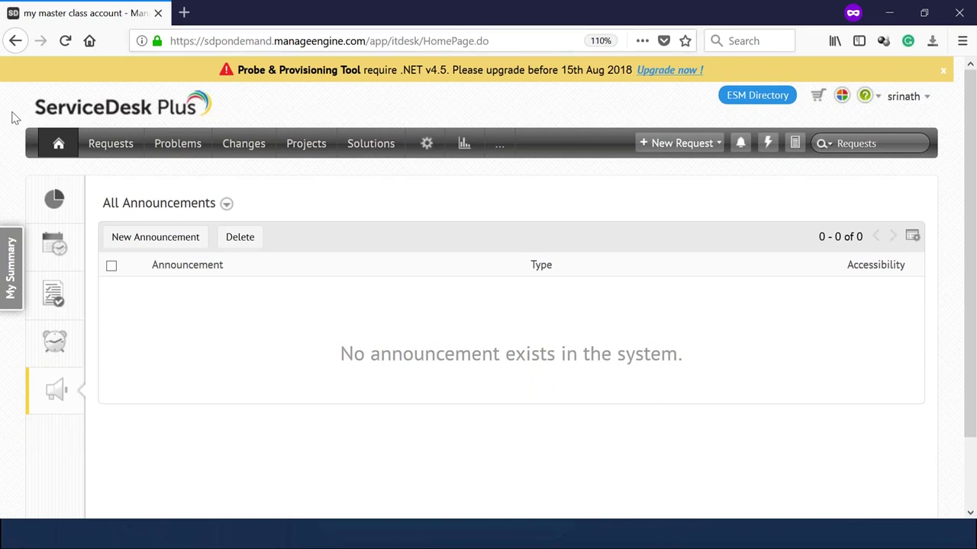
In Setup, zoom the page to 90% and go to Service Category under Templates & Forms.
{"action": "left_click", "coordinate": [425, 149]}
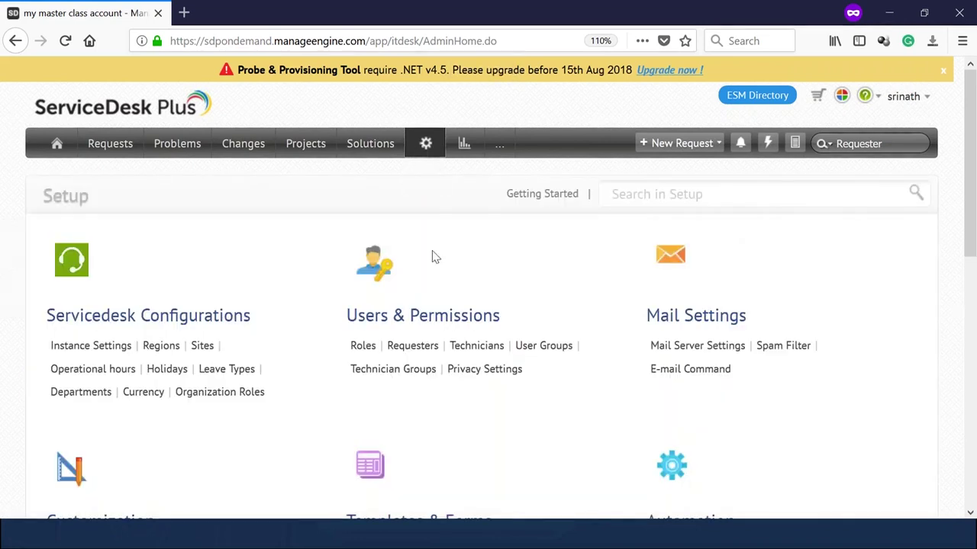
{"action": "scroll", "coordinate": [432, 257], "scroll_direction": "down", "scroll_amount": 5}
{"action": "key", "text": "ctrl+minus"}
{"action": "key", "text": "ctrl+minus"}
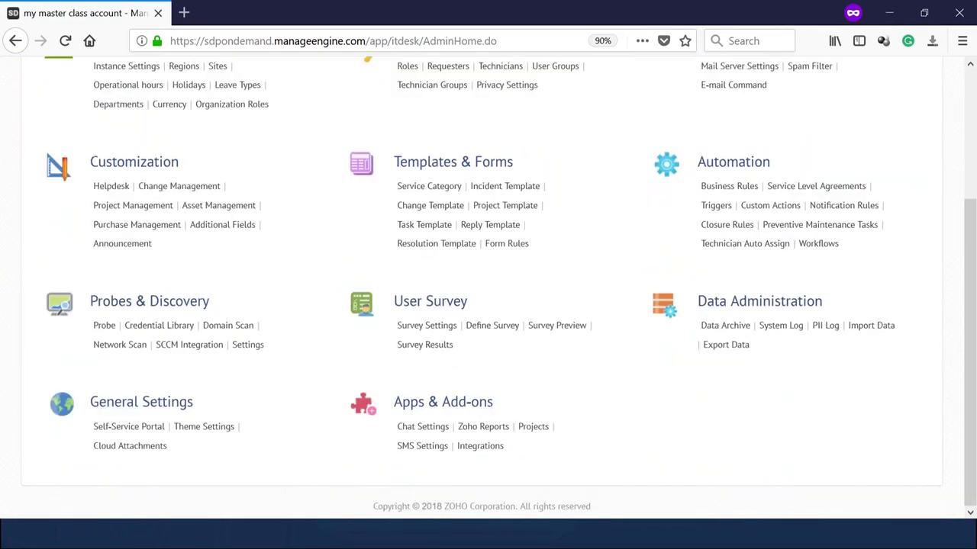
{"action": "scroll", "coordinate": [432, 257], "scroll_direction": "up", "scroll_amount": 3}
{"action": "scroll", "coordinate": [447, 322], "scroll_direction": "up", "scroll_amount": 2}
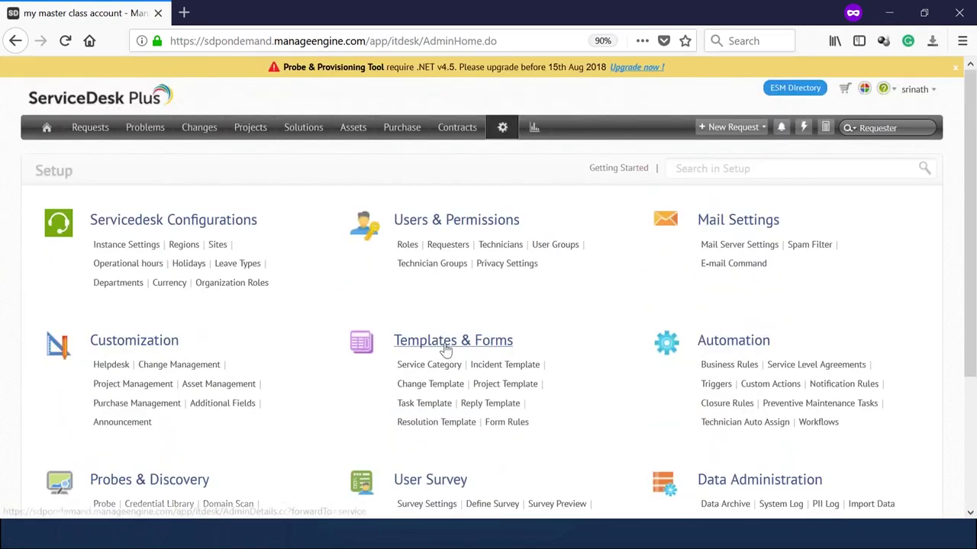
{"action": "left_click", "coordinate": [419, 371]}
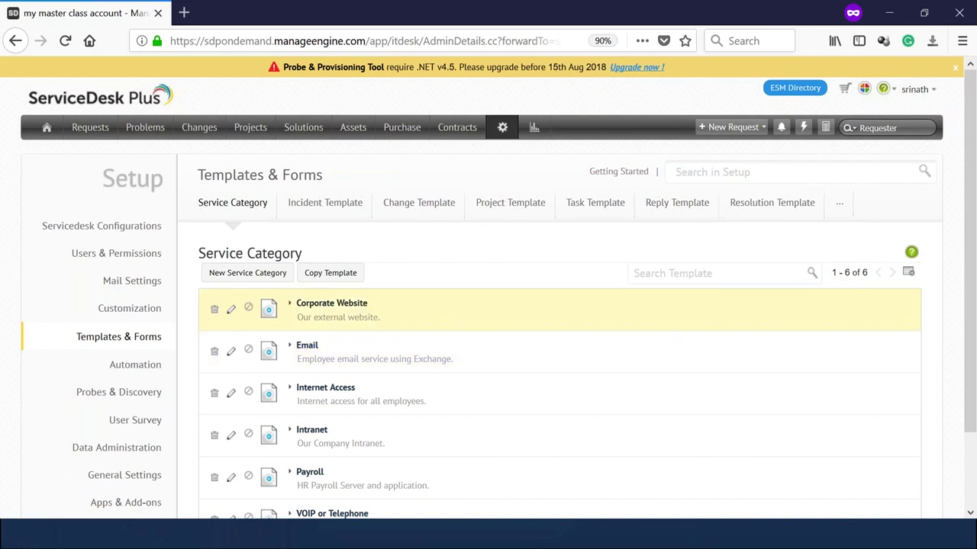
Create and save a service category named 'Hr Teamplate'.
{"action": "left_click", "coordinate": [247, 272]}
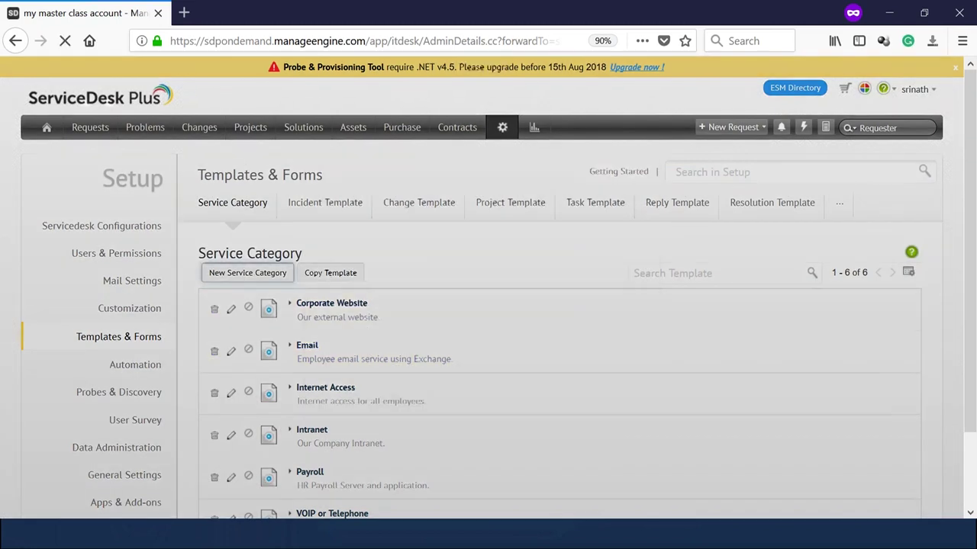
{"action": "type", "text": "Hr T"}
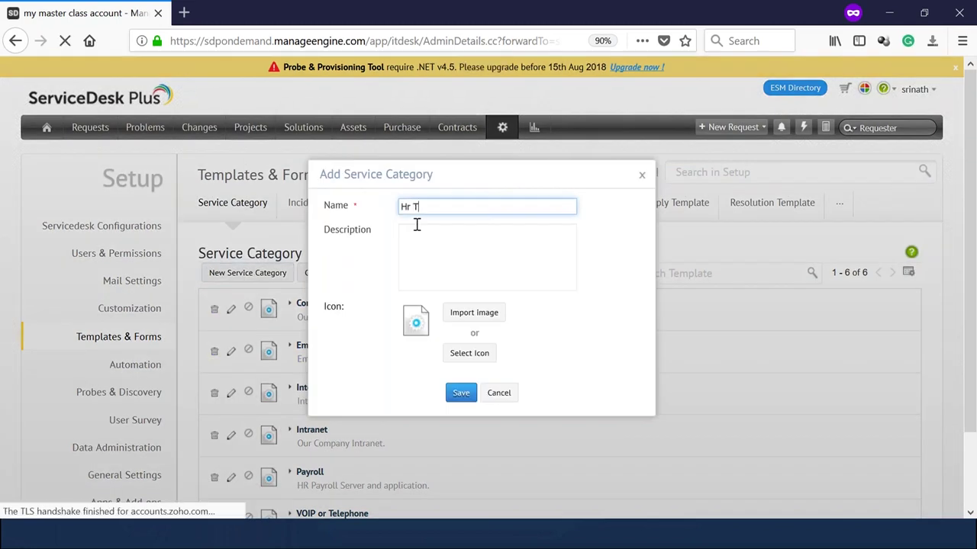
{"action": "type", "text": "eamplate"}
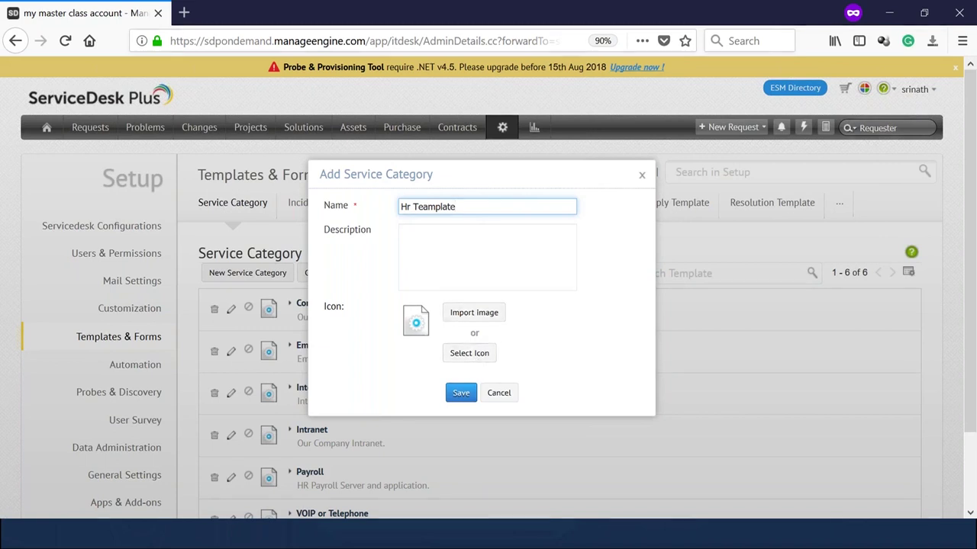
{"action": "left_click", "coordinate": [460, 395]}
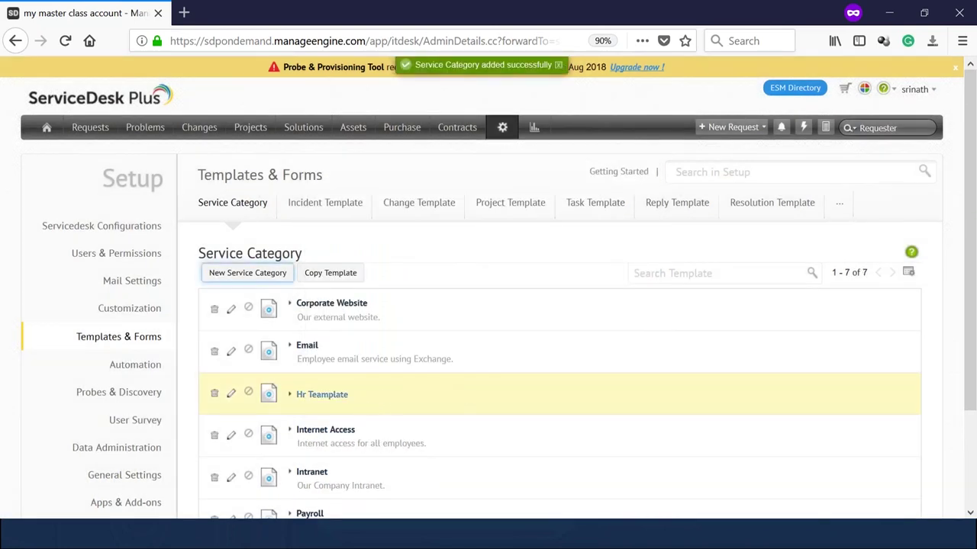
{"action": "scroll", "coordinate": [363, 376], "scroll_direction": "down", "scroll_amount": 1}
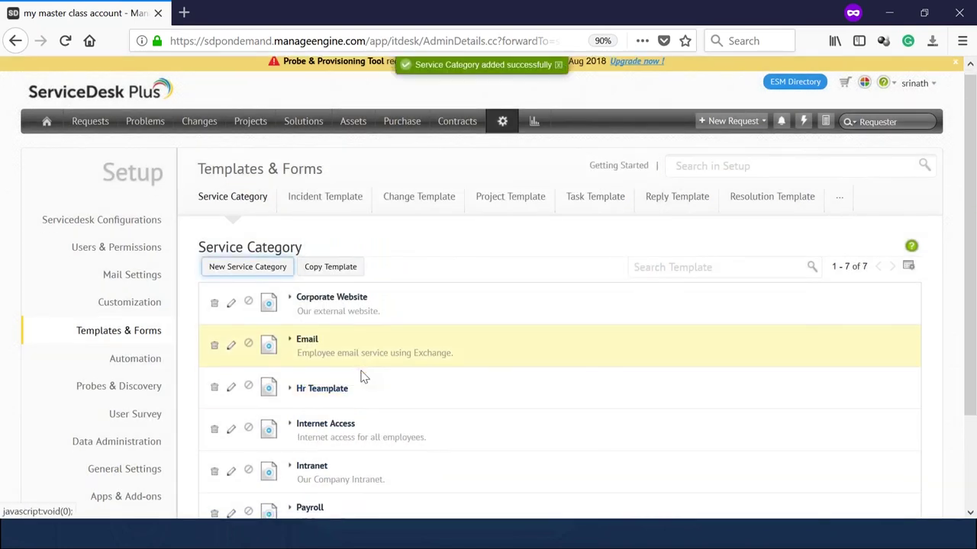
Expand Hr Teamplate, add a service template, and name it 'New Hire Form'.
{"action": "scroll", "coordinate": [363, 376], "scroll_direction": "down", "scroll_amount": 3}
{"action": "left_click", "coordinate": [291, 278]}
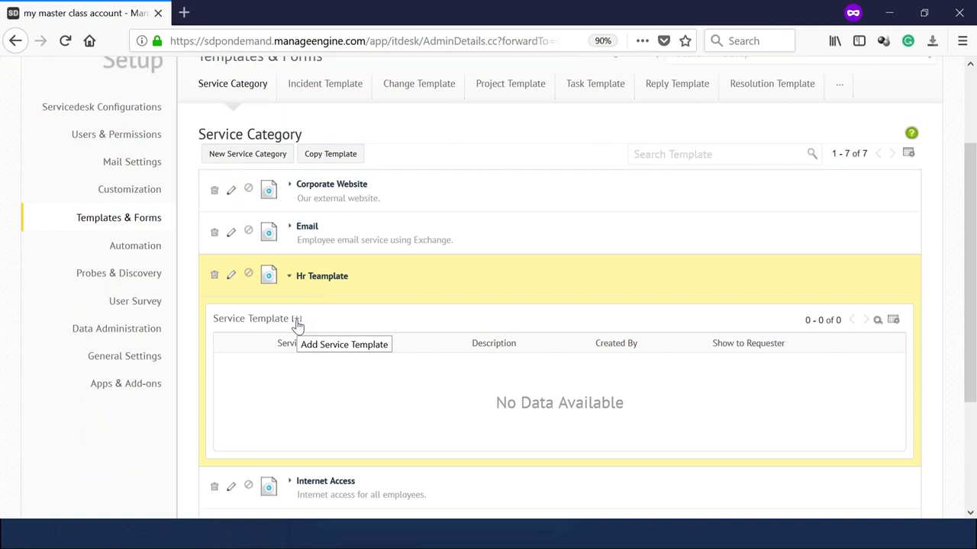
{"action": "left_click", "coordinate": [297, 319]}
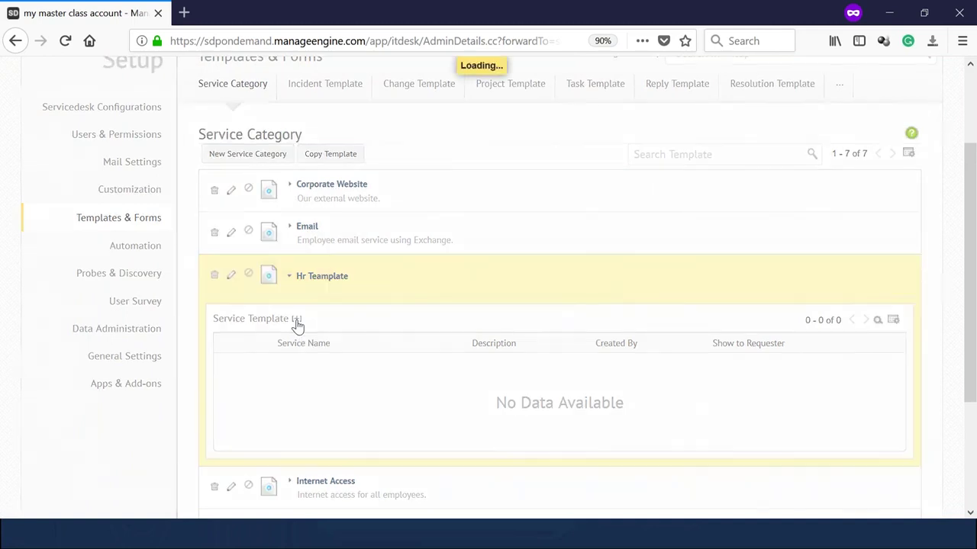
{"action": "scroll", "coordinate": [296, 320], "scroll_direction": "up", "scroll_amount": 3}
{"action": "left_click", "coordinate": [218, 206]}
{"action": "type", "text": "N"}
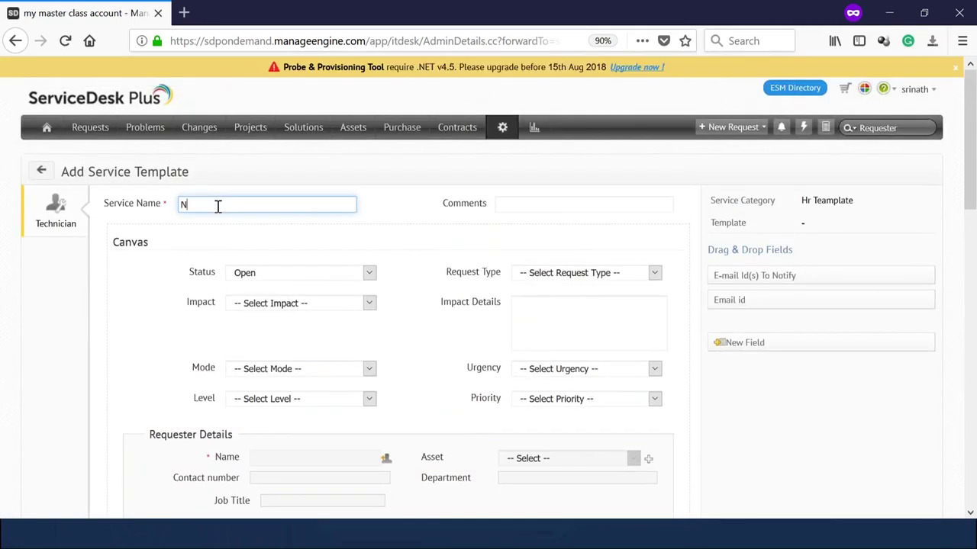
{"action": "type", "text": "ew Hire From"}
{"action": "key", "text": "BackSpace"}
{"action": "key", "text": "BackSpace"}
{"action": "key", "text": "BackSpace"}
{"action": "type", "text": "orm"}
{"action": "scroll", "coordinate": [639, 220], "scroll_direction": "down", "scroll_amount": 5}
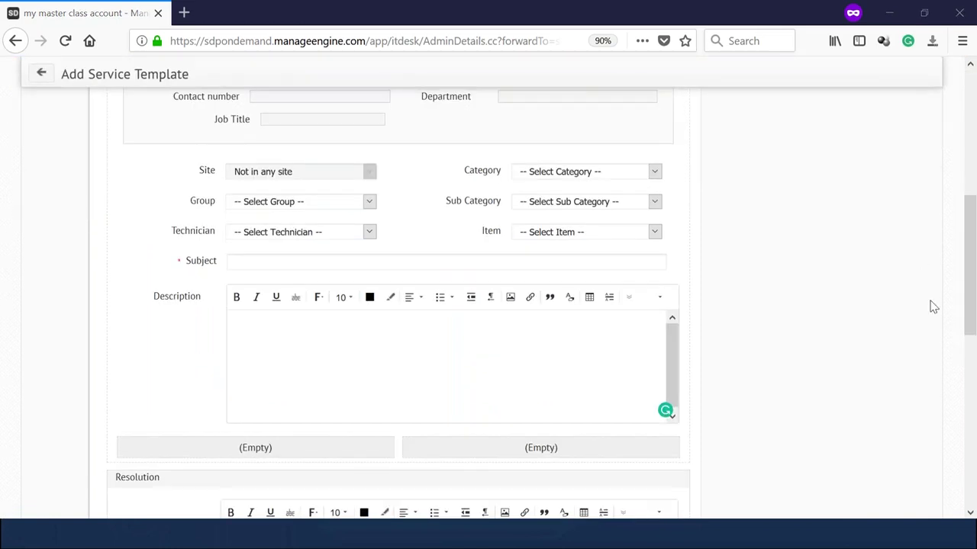
{"action": "scroll", "coordinate": [761, 264], "scroll_direction": "up", "scroll_amount": 5}
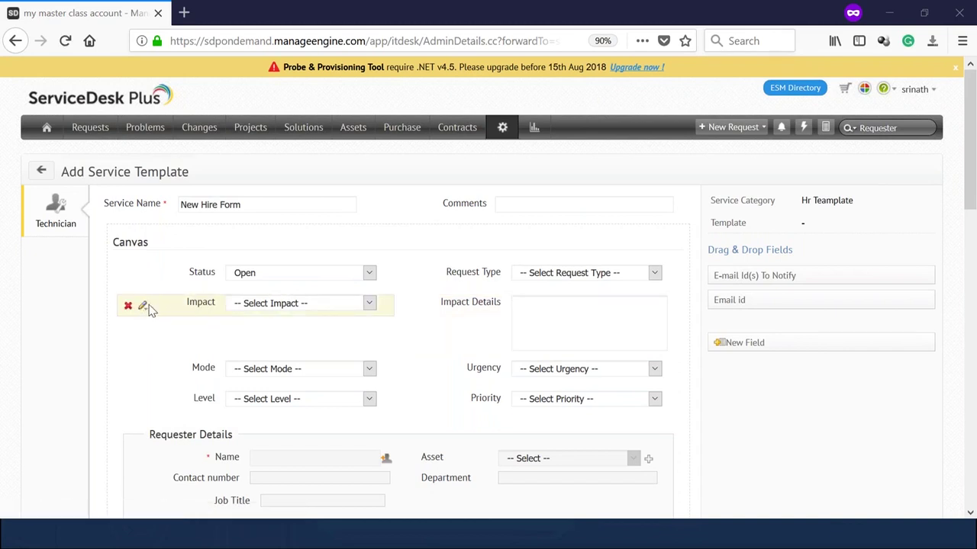
Set Priority's default to High, make it mandatory, and stop requesters from setting it.
{"action": "left_click", "coordinate": [143, 308]}
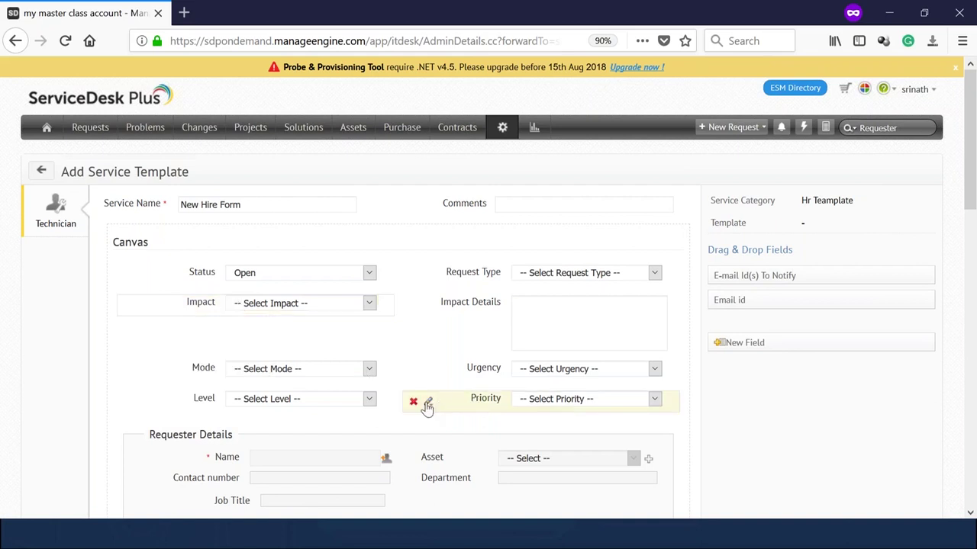
{"action": "left_click", "coordinate": [428, 402]}
{"action": "left_click", "coordinate": [554, 404]}
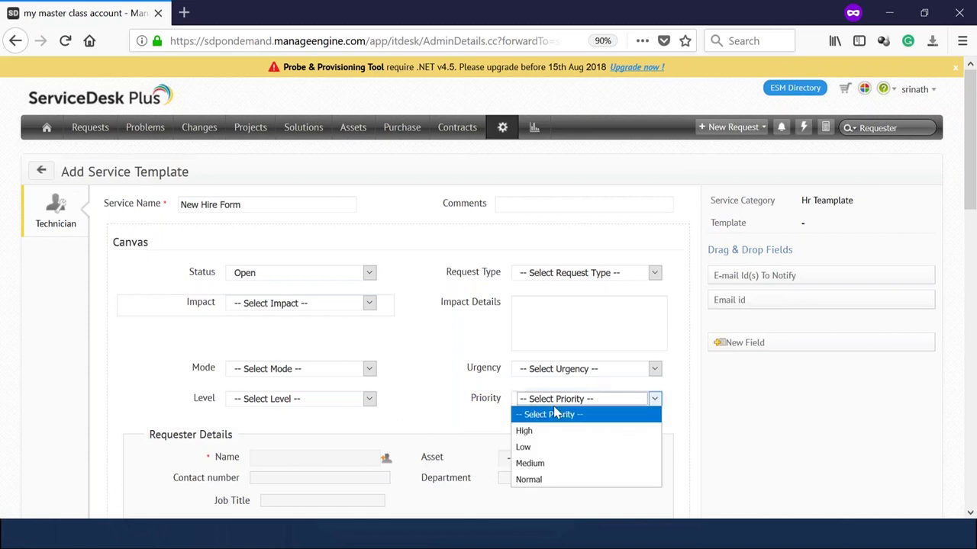
{"action": "left_click", "coordinate": [545, 429]}
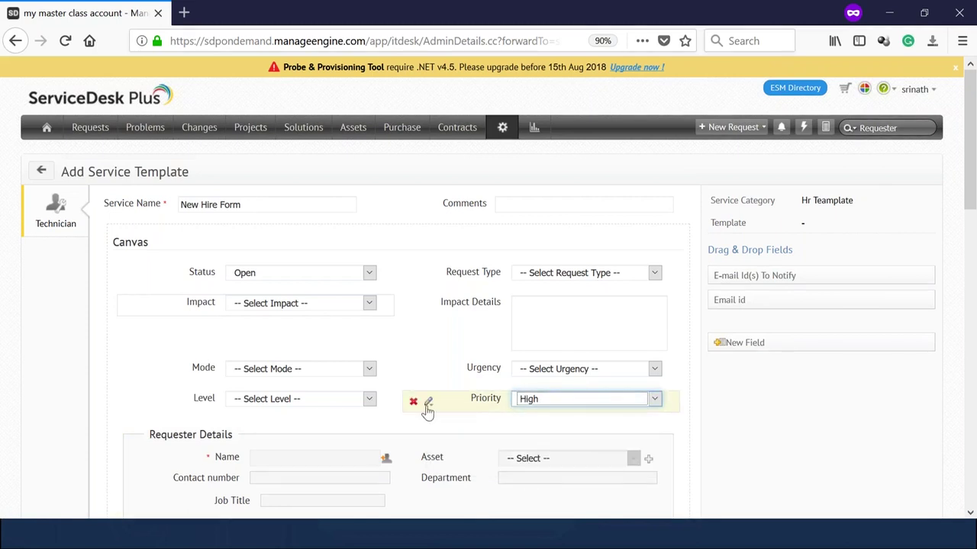
{"action": "left_click", "coordinate": [428, 402]}
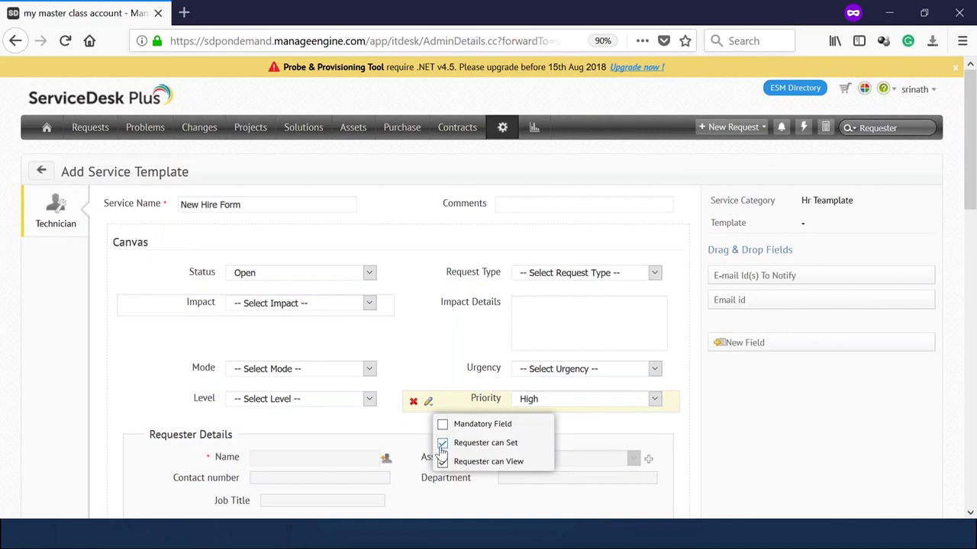
{"action": "left_click", "coordinate": [443, 445]}
{"action": "left_click", "coordinate": [442, 425]}
{"action": "left_click", "coordinate": [532, 319]}
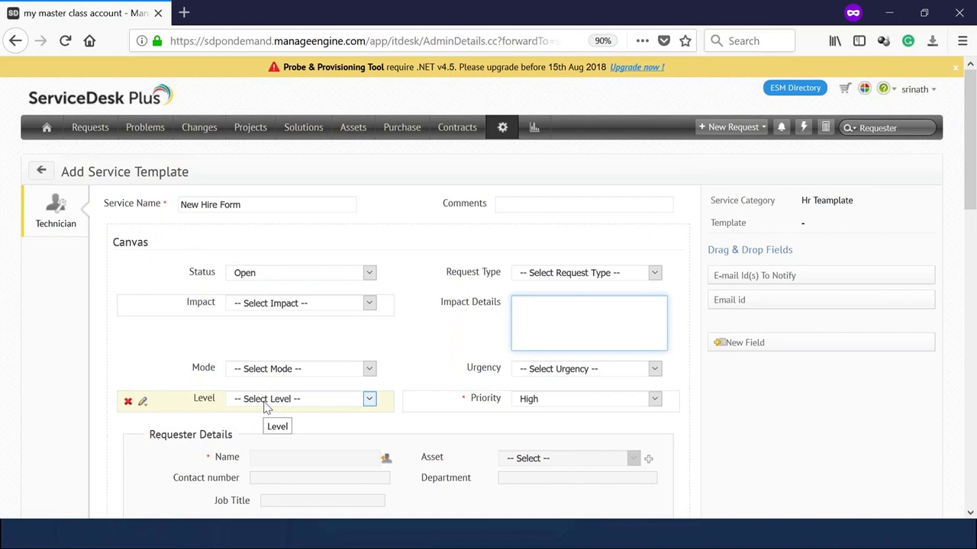
Toggle the Mandatory Field setting on the Level field.
{"action": "left_click", "coordinate": [143, 403]}
{"action": "left_click", "coordinate": [154, 428]}
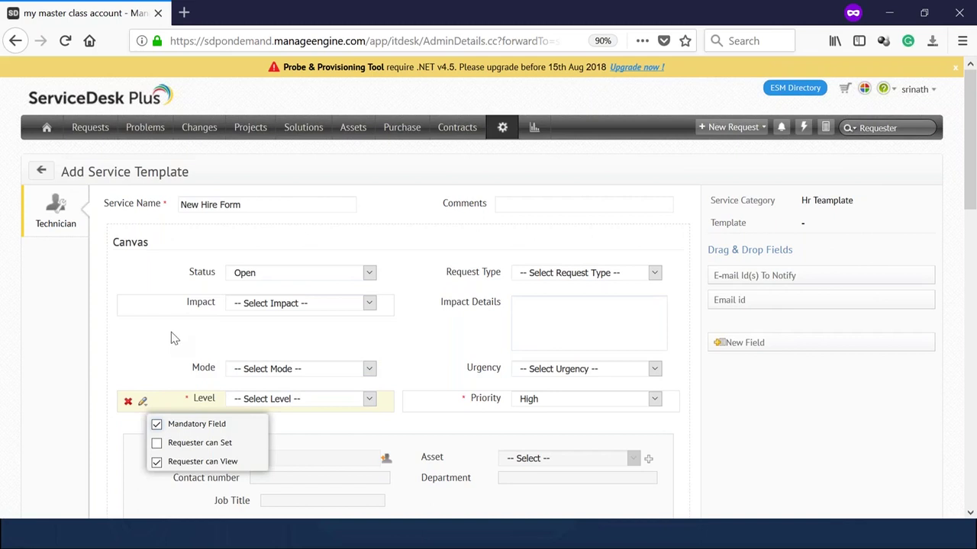
{"action": "left_click", "coordinate": [157, 427]}
{"action": "scroll", "coordinate": [145, 357], "scroll_direction": "down", "scroll_amount": 5}
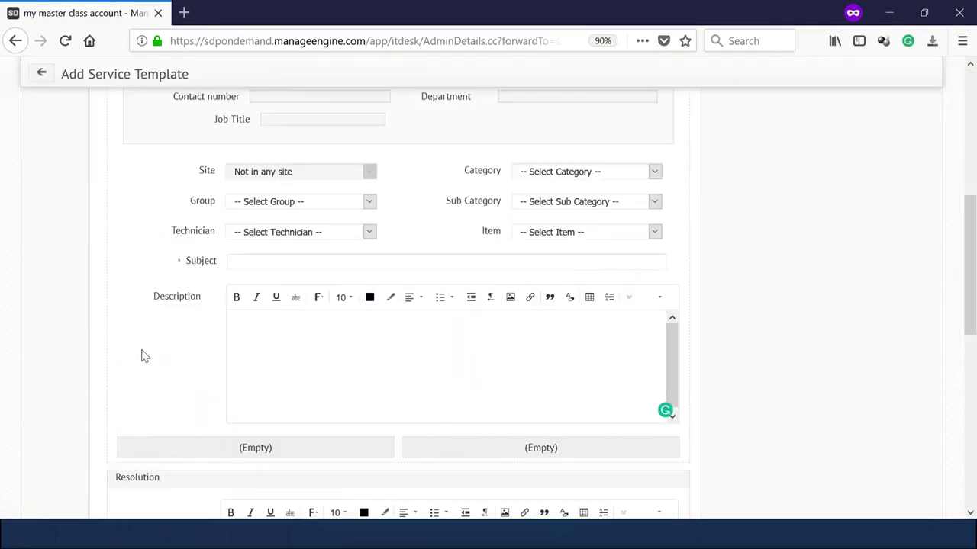
{"action": "scroll", "coordinate": [150, 343], "scroll_direction": "down", "scroll_amount": 5}
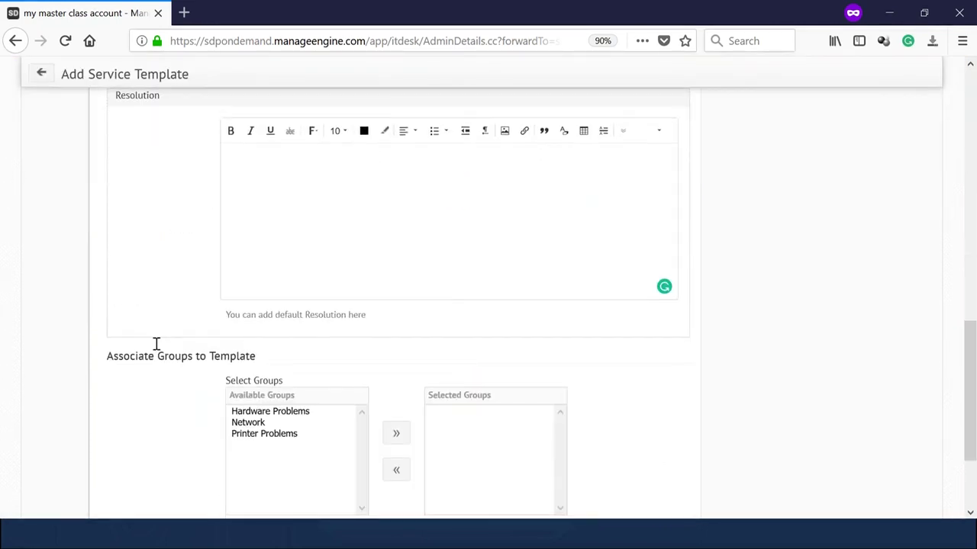
{"action": "scroll", "coordinate": [155, 344], "scroll_direction": "down", "scroll_amount": 2}
{"action": "scroll", "coordinate": [157, 345], "scroll_direction": "up", "scroll_amount": 10}
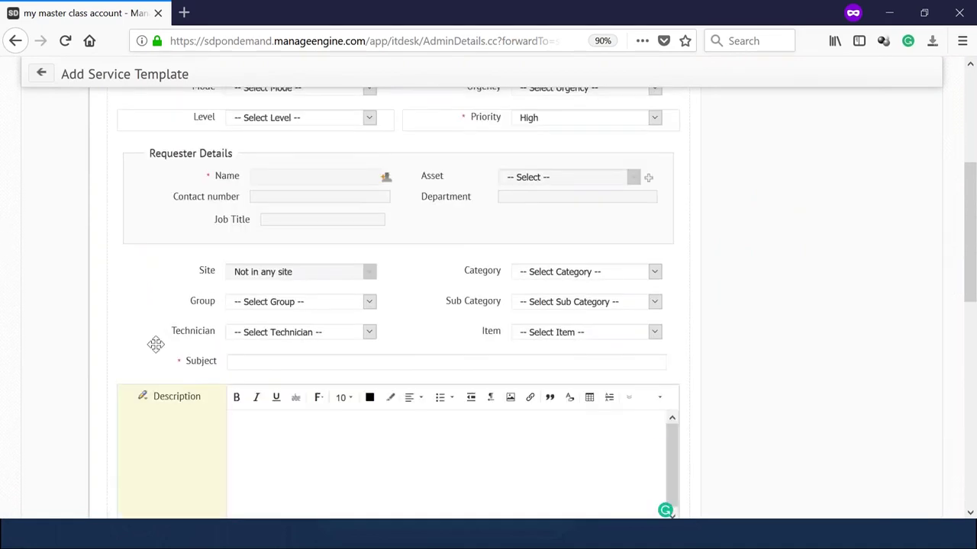
{"action": "scroll", "coordinate": [155, 346], "scroll_direction": "up", "scroll_amount": 2}
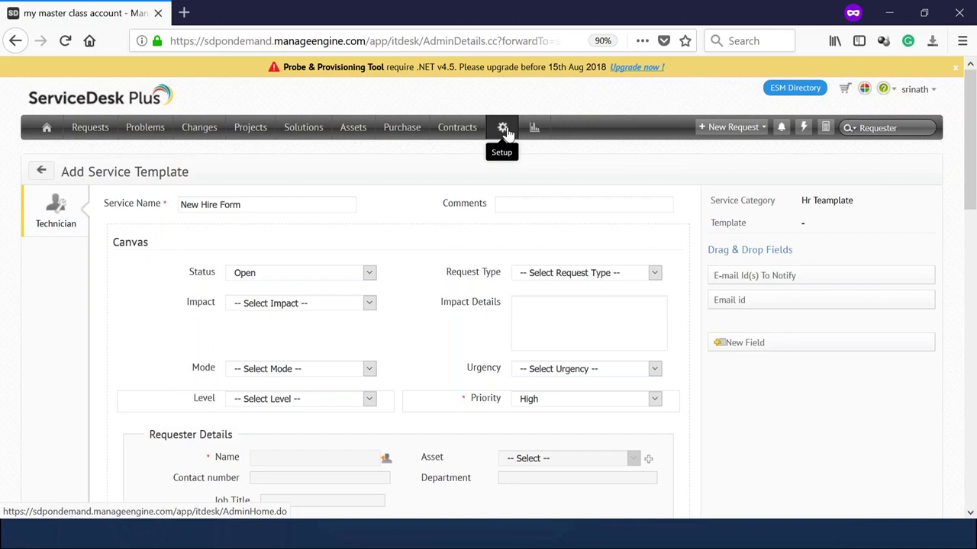
{"action": "right_click", "coordinate": [507, 132]}
In a new Setup tab, go to Customization's Additional Fields for requests.
{"action": "left_click", "coordinate": [523, 138]}
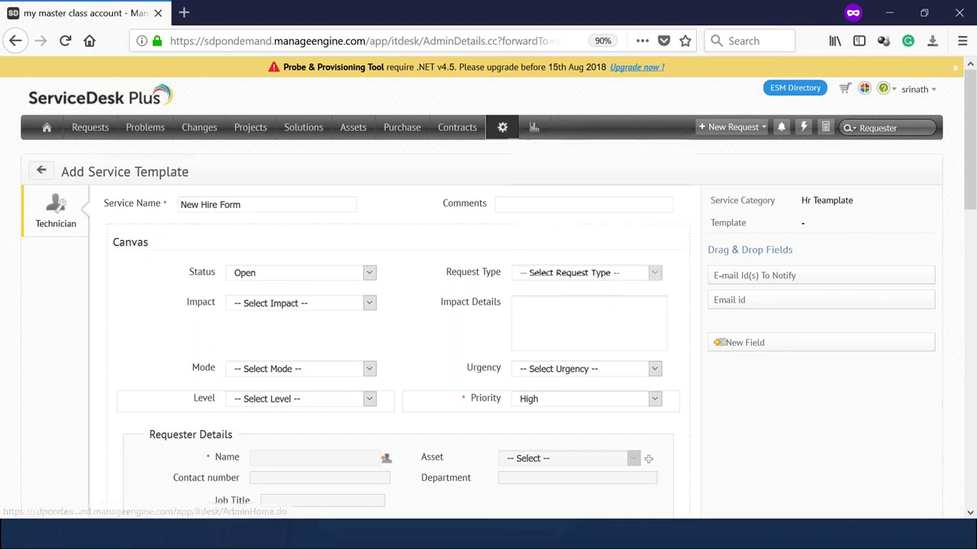
{"action": "left_click", "coordinate": [236, 22]}
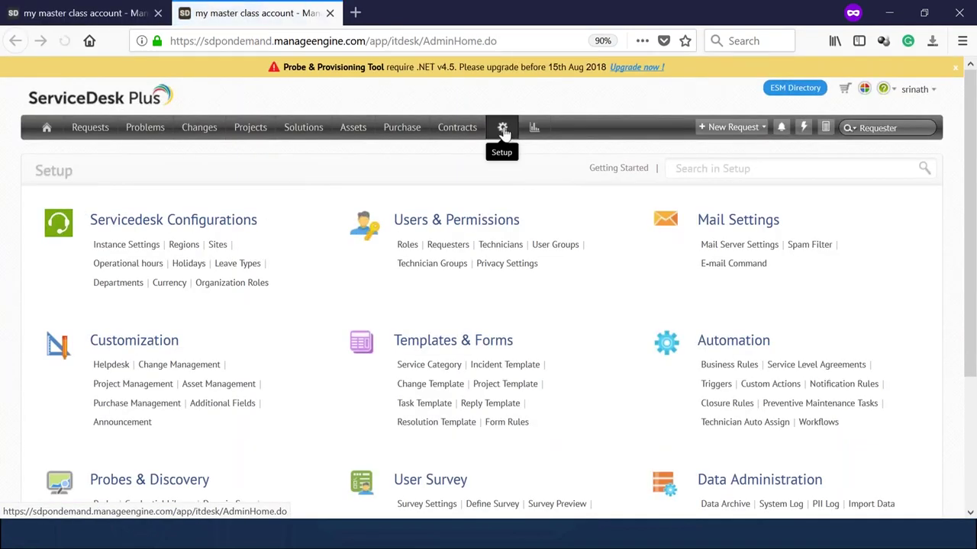
{"action": "left_click", "coordinate": [153, 345]}
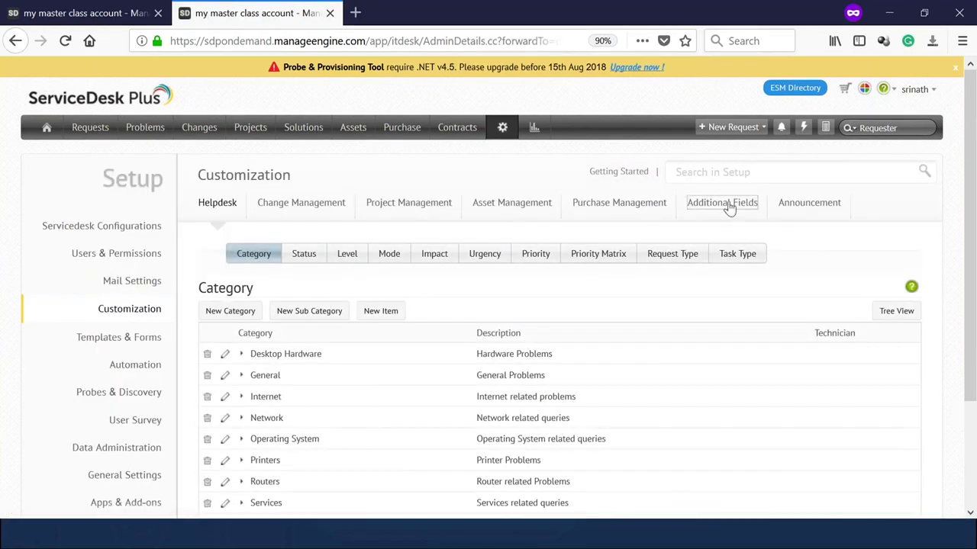
{"action": "left_click", "coordinate": [725, 204]}
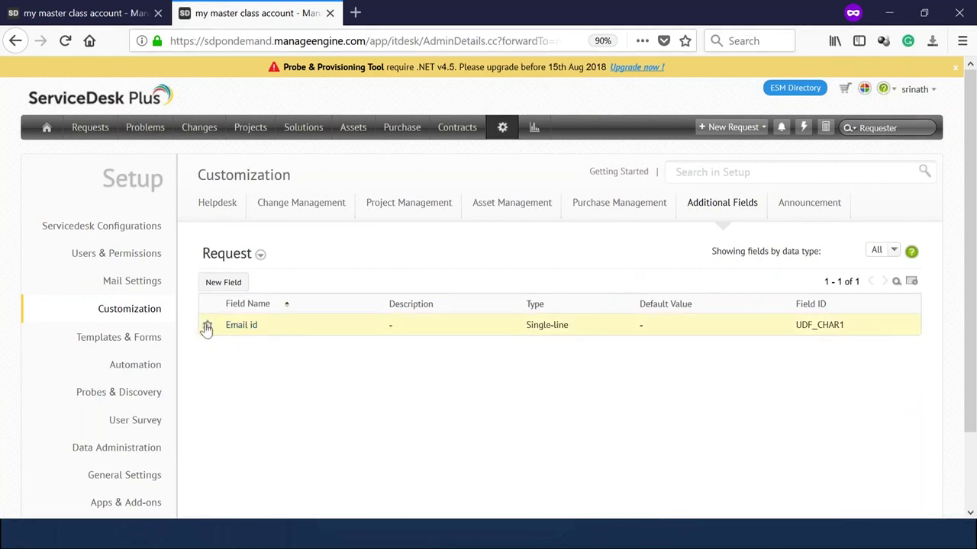
Add a single-line request field 'EMP ID:' with description 'New employee Id'.
{"action": "left_click", "coordinate": [222, 284]}
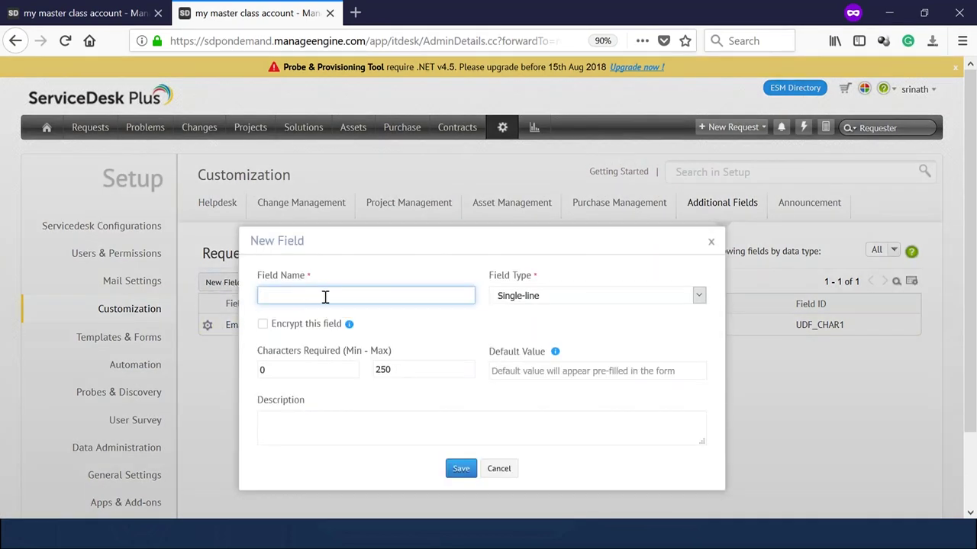
{"action": "type", "text": "EMP ID:"}
{"action": "left_click", "coordinate": [314, 437]}
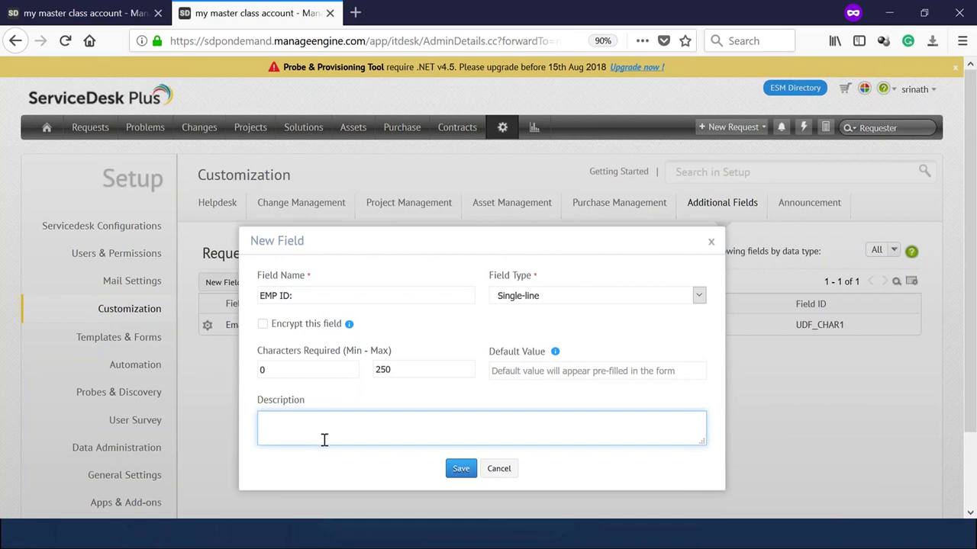
{"action": "type", "text": "New employee Id"}
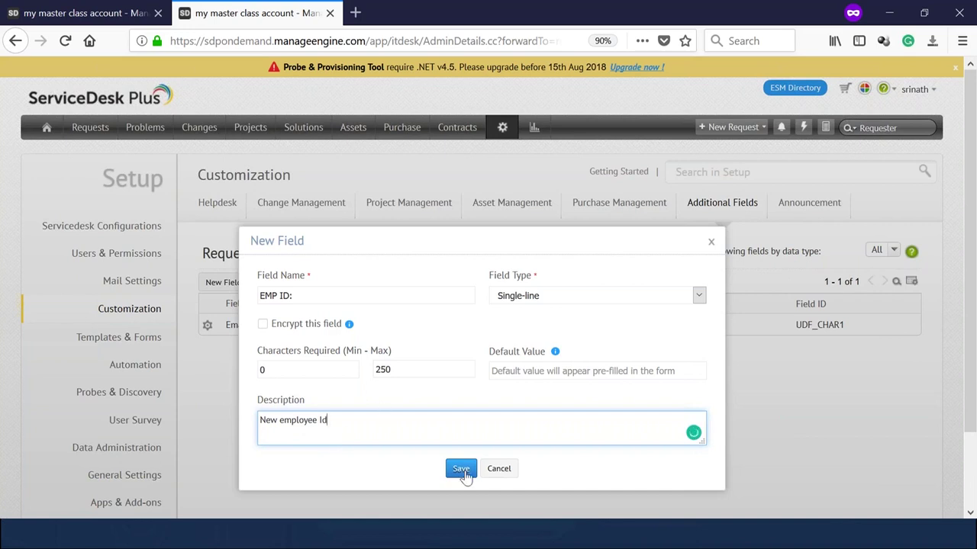
{"action": "left_click", "coordinate": [462, 470]}
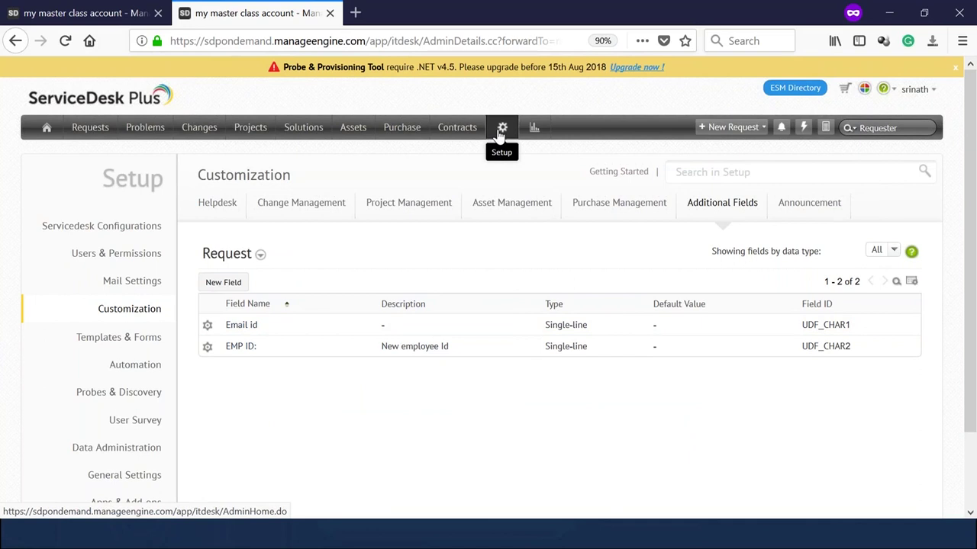
Start a new service template under Hr Teamplate named 'New Hire Form'.
{"action": "left_click", "coordinate": [500, 131]}
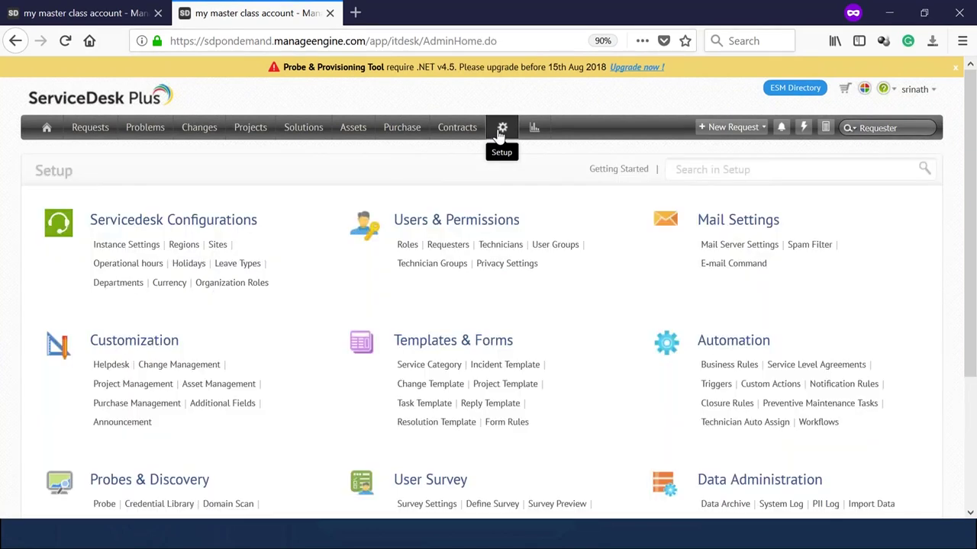
{"action": "left_click", "coordinate": [428, 365]}
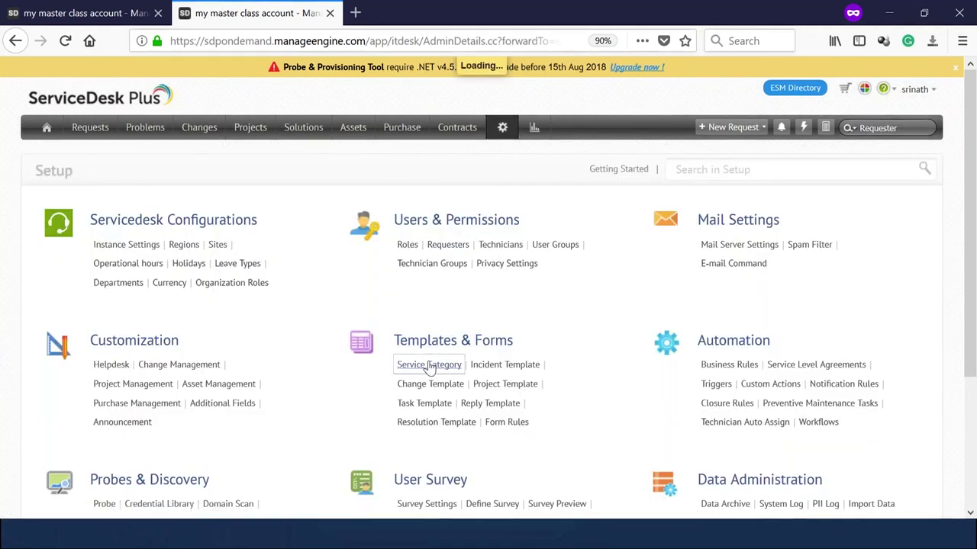
{"action": "scroll", "coordinate": [429, 353], "scroll_direction": "down", "scroll_amount": 1}
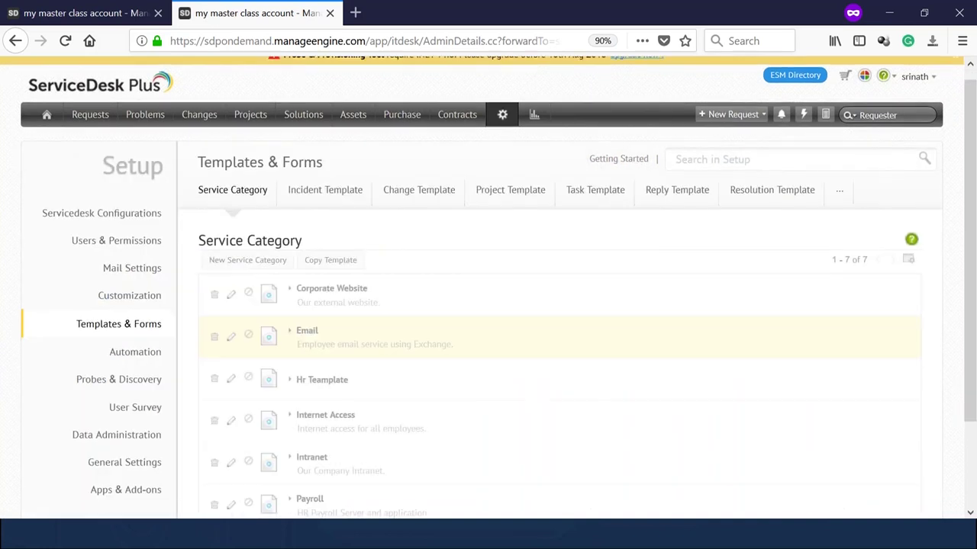
{"action": "left_click", "coordinate": [293, 280]}
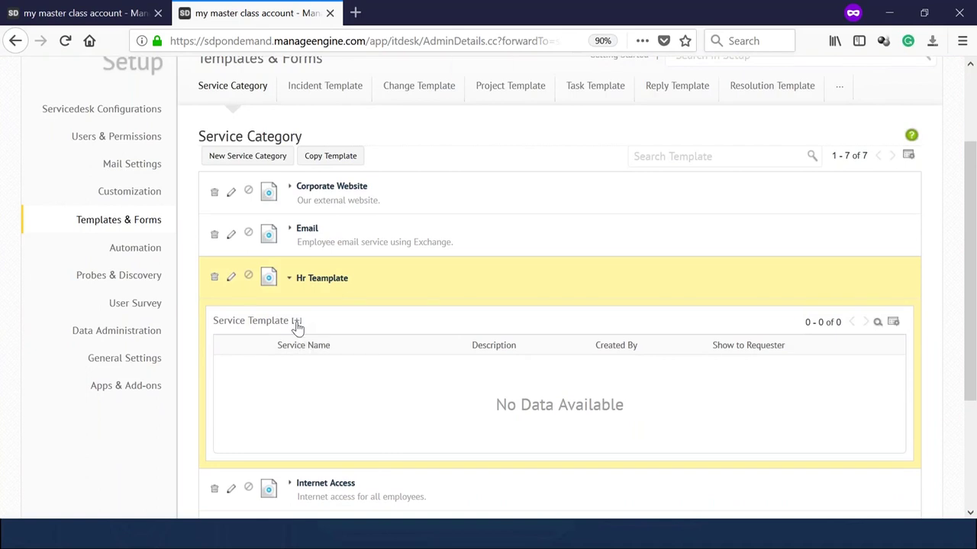
{"action": "left_click", "coordinate": [297, 321]}
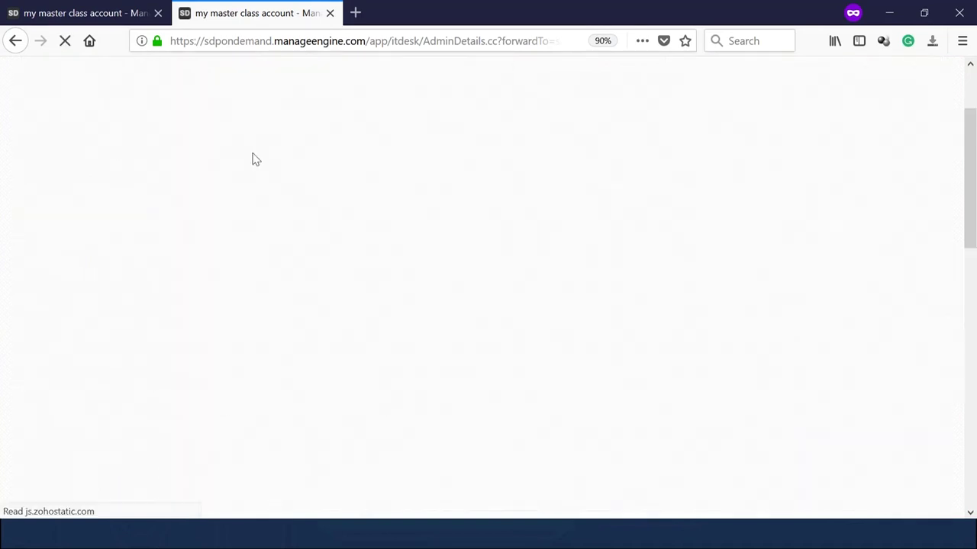
{"action": "left_click", "coordinate": [222, 204]}
{"action": "type", "text": "New "}
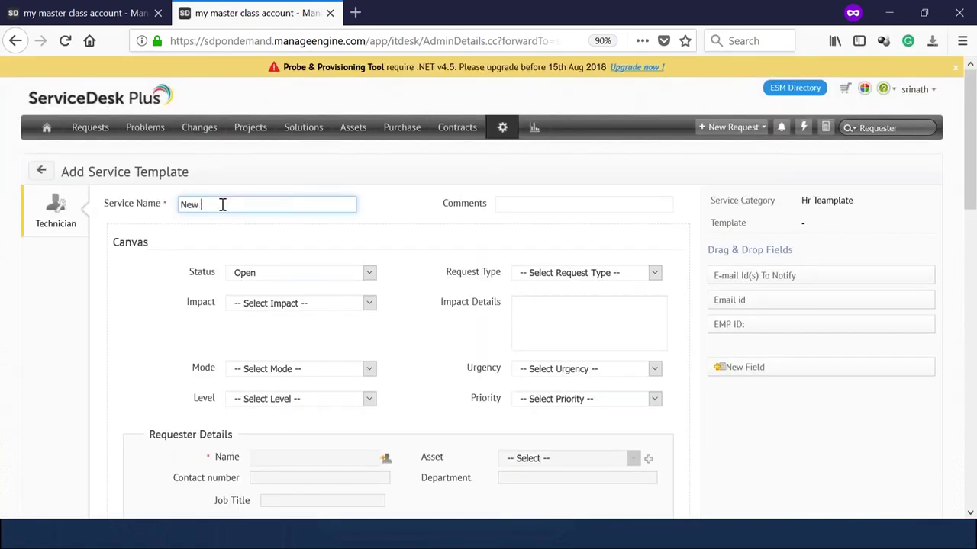
{"action": "type", "text": "Hire Form"}
Drag the Email id and EMP ID: fields onto the template form.
{"action": "scroll", "coordinate": [748, 309], "scroll_direction": "down", "scroll_amount": 5}
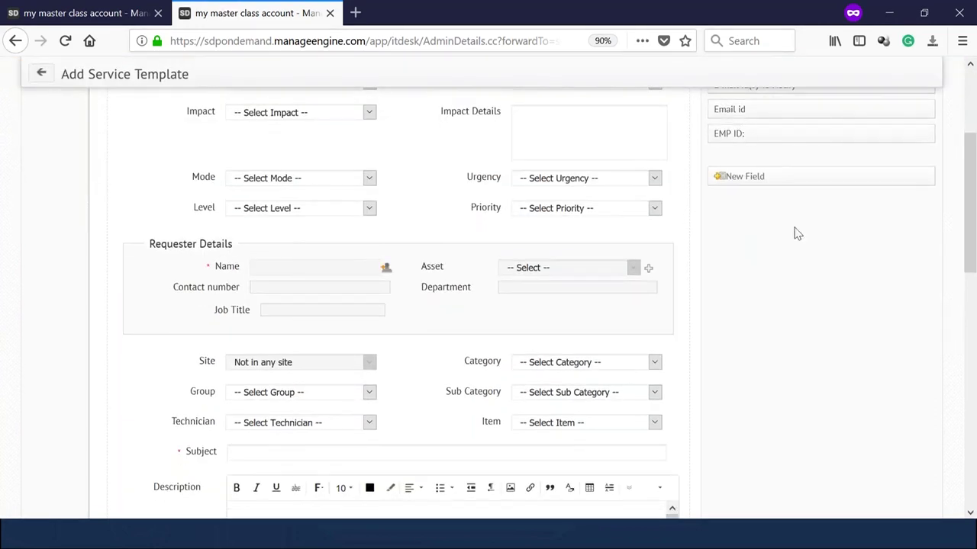
{"action": "scroll", "coordinate": [802, 221], "scroll_direction": "up", "scroll_amount": 5}
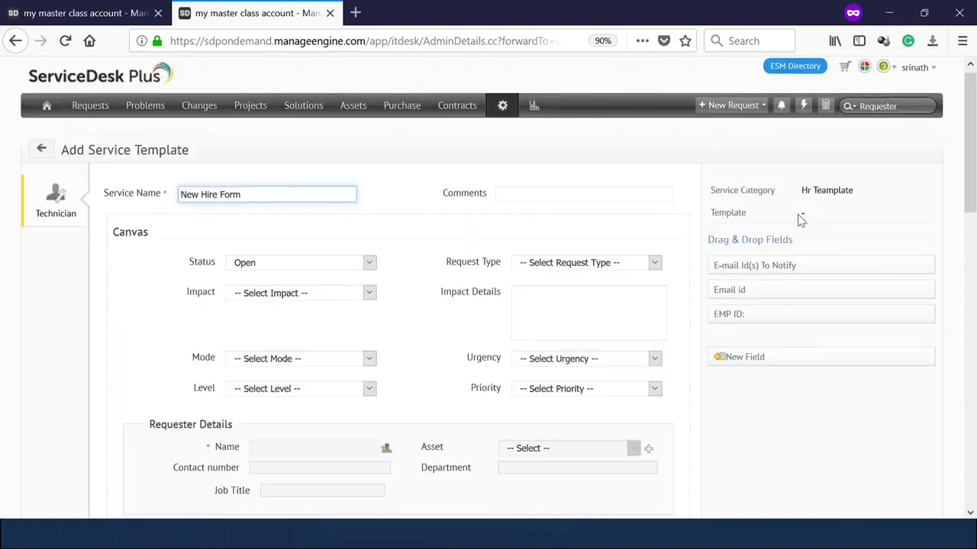
{"action": "scroll", "coordinate": [801, 220], "scroll_direction": "down", "scroll_amount": 5}
{"action": "scroll", "coordinate": [743, 209], "scroll_direction": "down", "scroll_amount": 10}
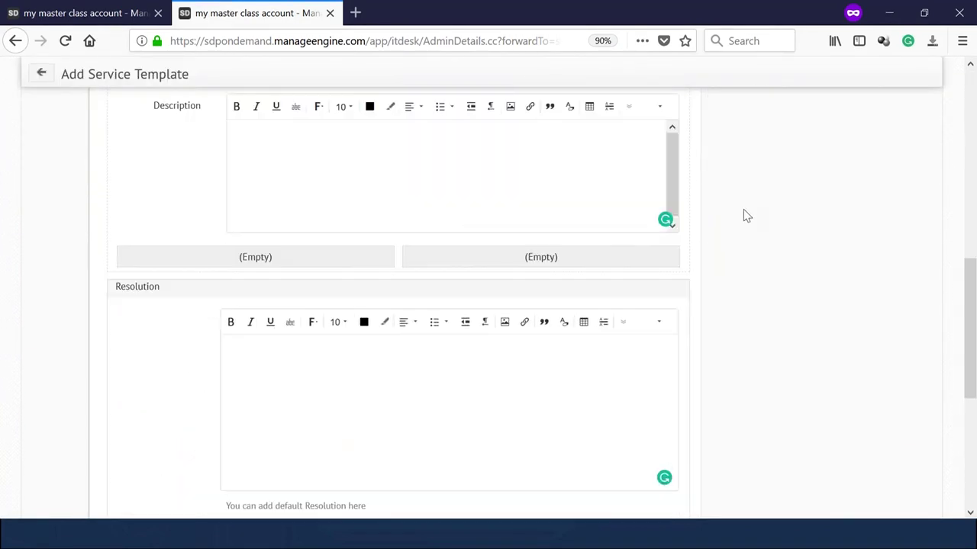
{"action": "scroll", "coordinate": [744, 209], "scroll_direction": "up", "scroll_amount": 5}
{"action": "scroll", "coordinate": [743, 209], "scroll_direction": "up", "scroll_amount": 5}
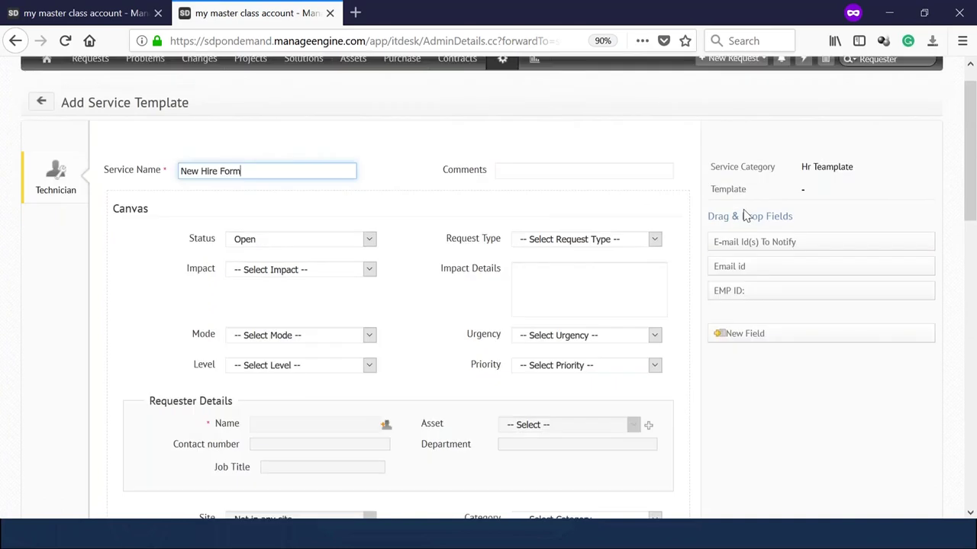
{"action": "scroll", "coordinate": [667, 324], "scroll_direction": "down", "scroll_amount": 5}
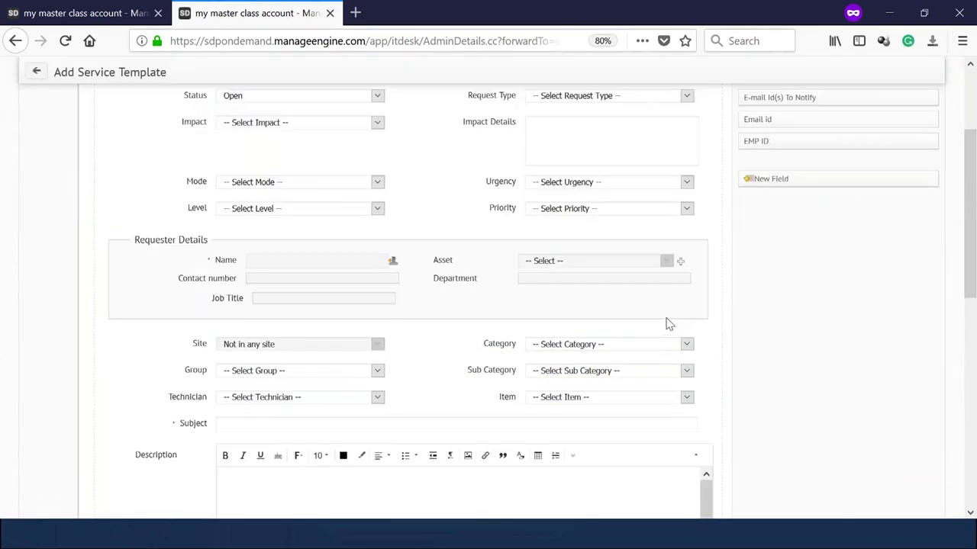
{"action": "left_click_drag", "start_coordinate": [782, 119], "coordinate": [521, 389]}
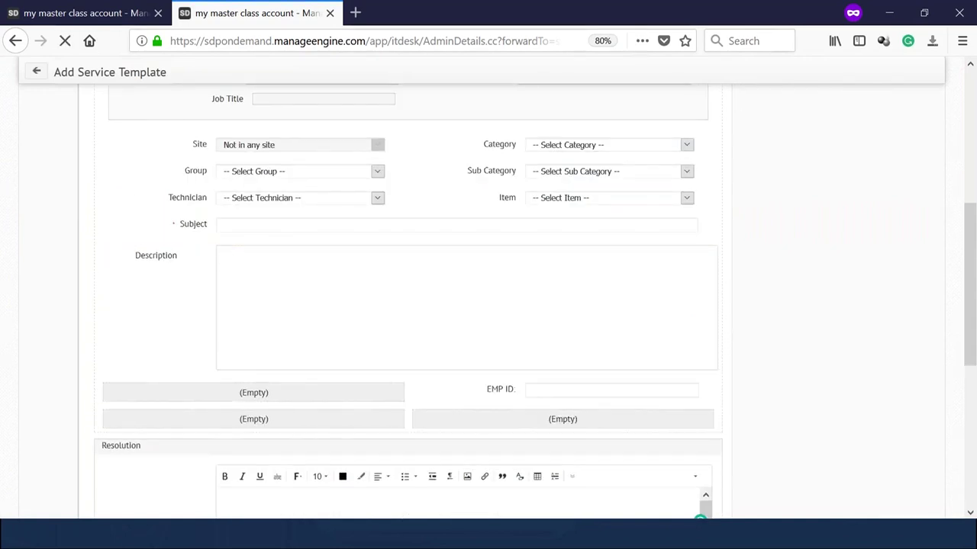
{"action": "scroll", "coordinate": [809, 302], "scroll_direction": "up", "scroll_amount": 5}
{"action": "left_click_drag", "start_coordinate": [807, 262], "coordinate": [288, 393]}
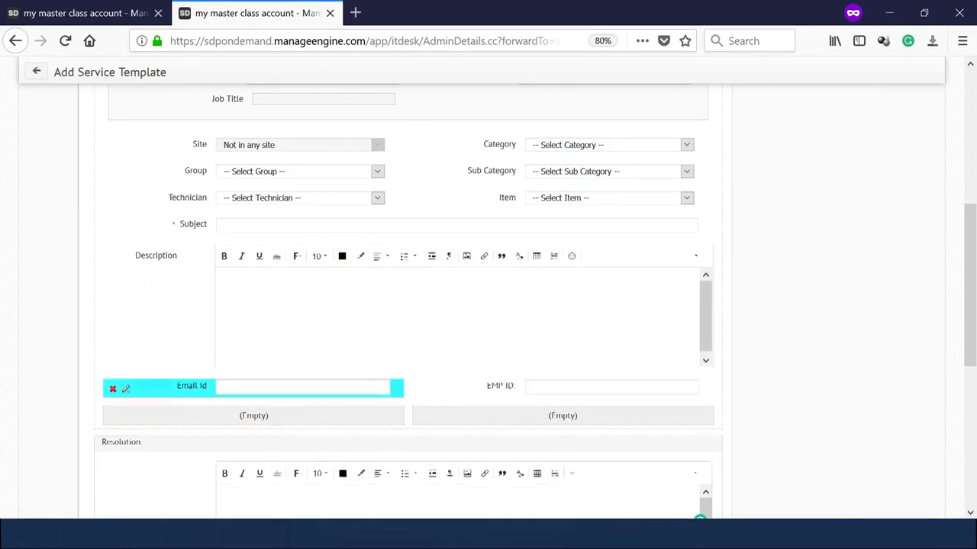
Mark the Email id and EMP ID: fields as mandatory.
{"action": "left_click", "coordinate": [125, 391]}
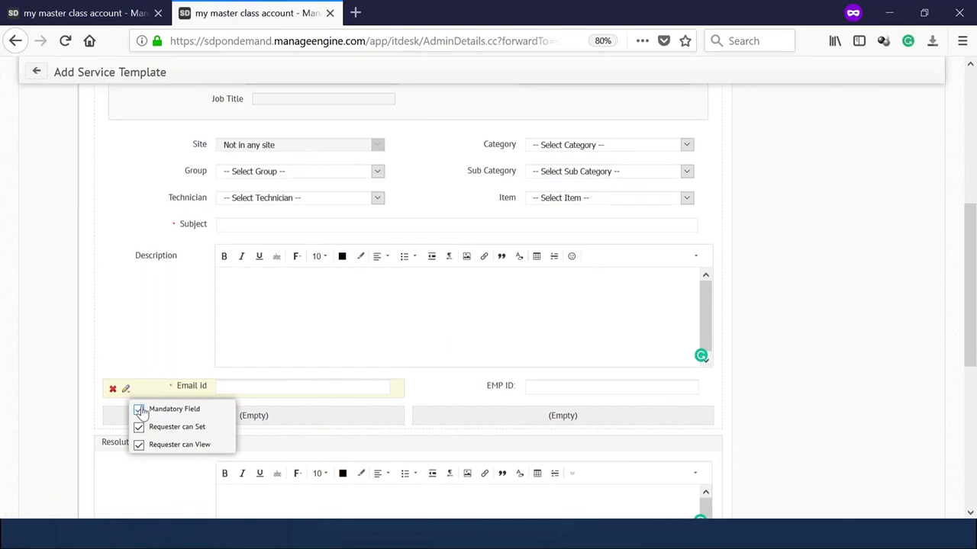
{"action": "left_click", "coordinate": [524, 393]}
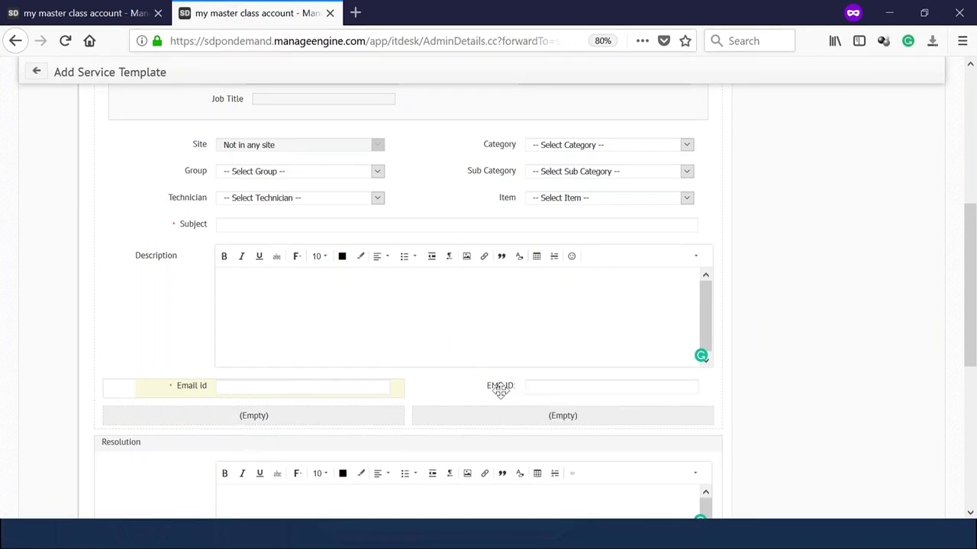
{"action": "left_click", "coordinate": [294, 387]}
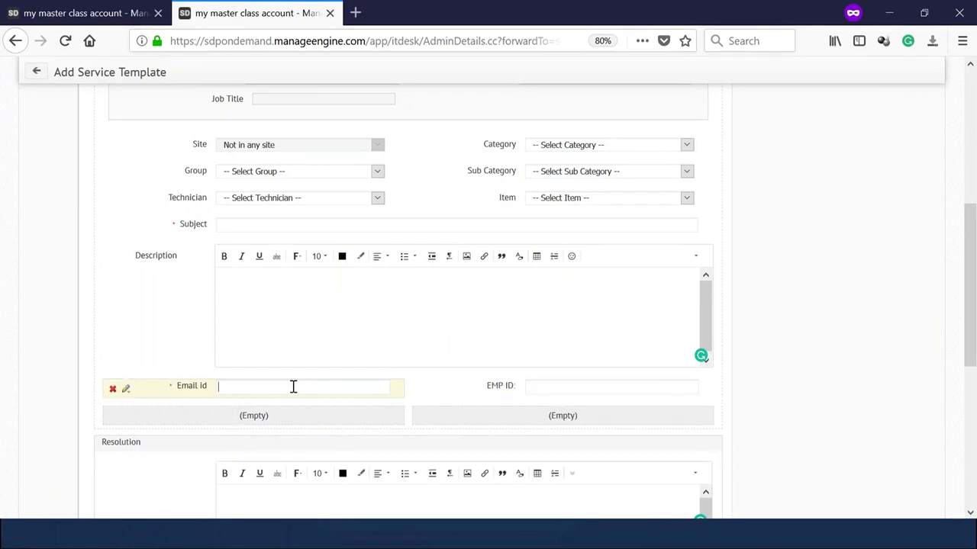
{"action": "left_click", "coordinate": [532, 387]}
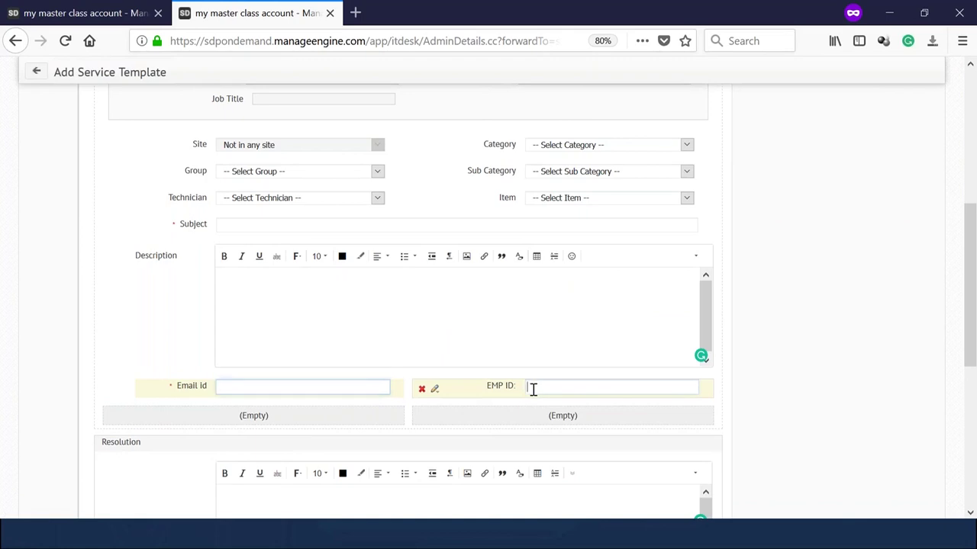
{"action": "left_click", "coordinate": [435, 389]}
{"action": "left_click", "coordinate": [447, 409]}
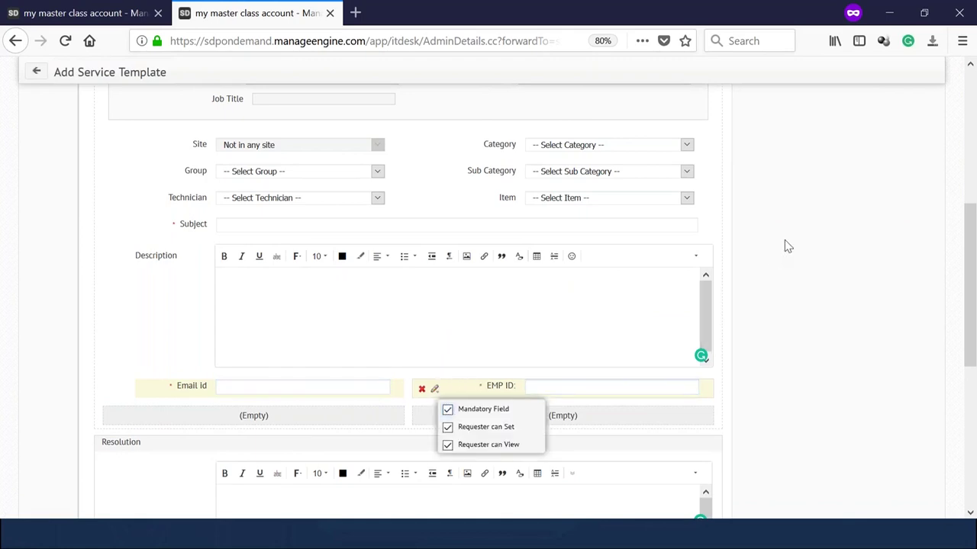
{"action": "scroll", "coordinate": [787, 245], "scroll_direction": "down", "scroll_amount": 5}
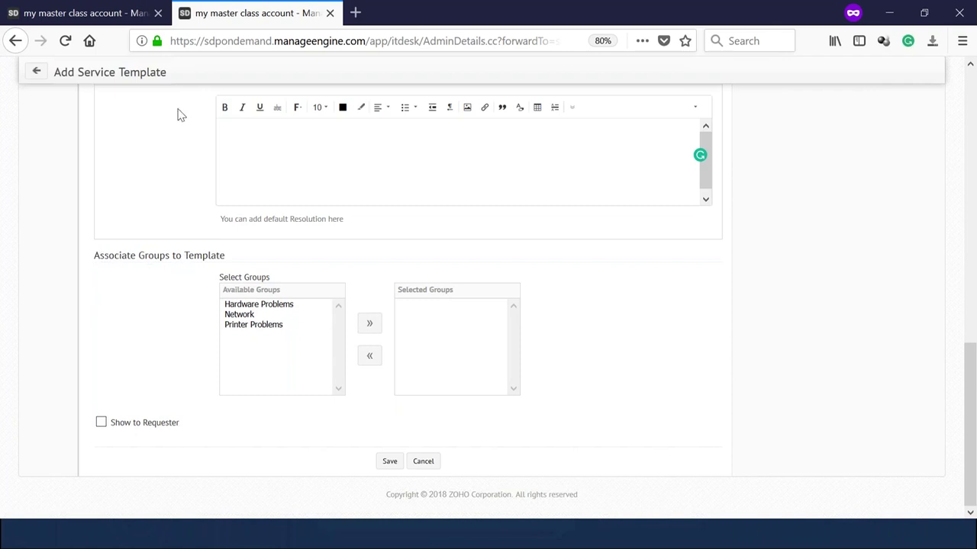
Save the New Hire Form template, then open Setup on the first tab.
{"action": "left_click", "coordinate": [120, 9]}
{"action": "left_click", "coordinate": [236, 11]}
{"action": "scroll", "coordinate": [353, 394], "scroll_direction": "up", "scroll_amount": 10}
{"action": "scroll", "coordinate": [354, 394], "scroll_direction": "up", "scroll_amount": 5}
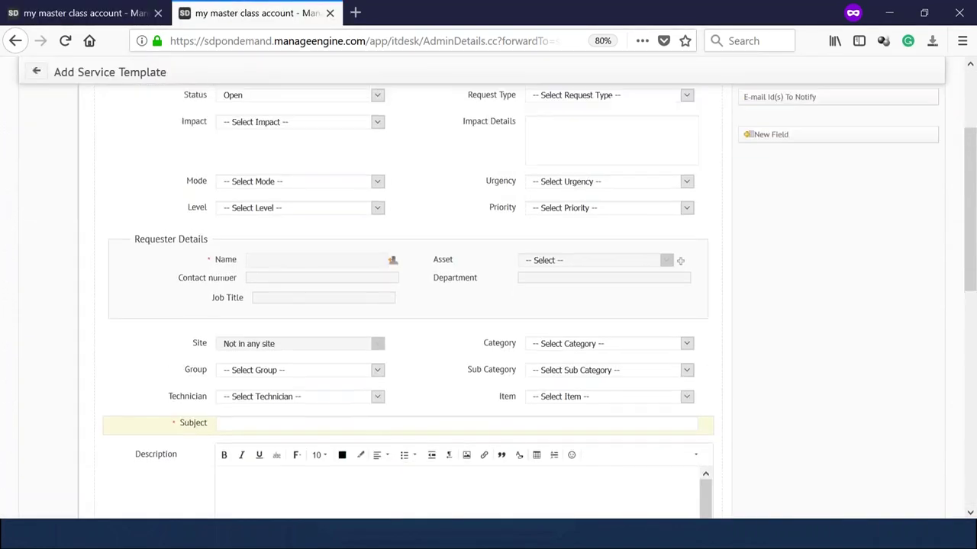
{"action": "scroll", "coordinate": [366, 435], "scroll_direction": "down", "scroll_amount": 5}
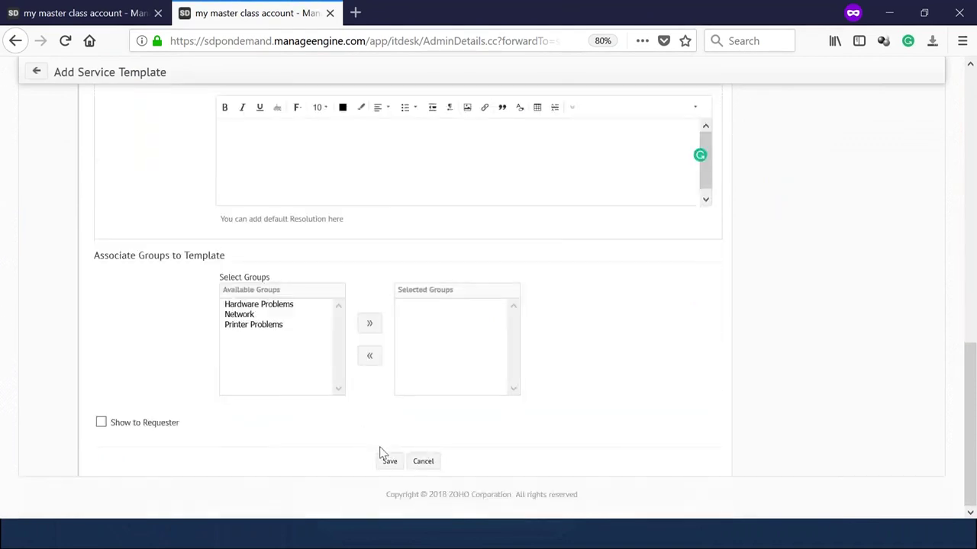
{"action": "left_click", "coordinate": [390, 462]}
{"action": "left_click", "coordinate": [42, 14]}
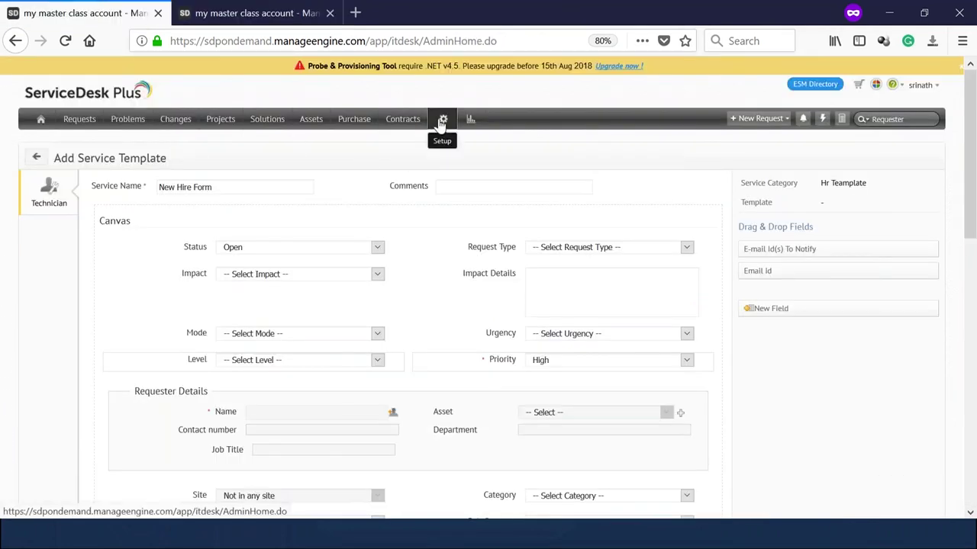
{"action": "left_click", "coordinate": [440, 123]}
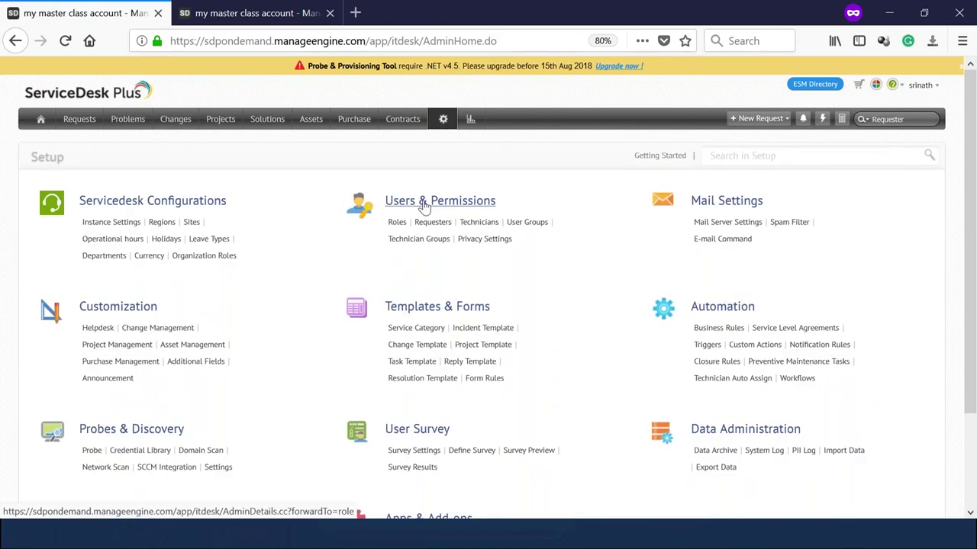
Start adding a new user group named Hr from the User Groups list.
{"action": "left_click", "coordinate": [530, 228]}
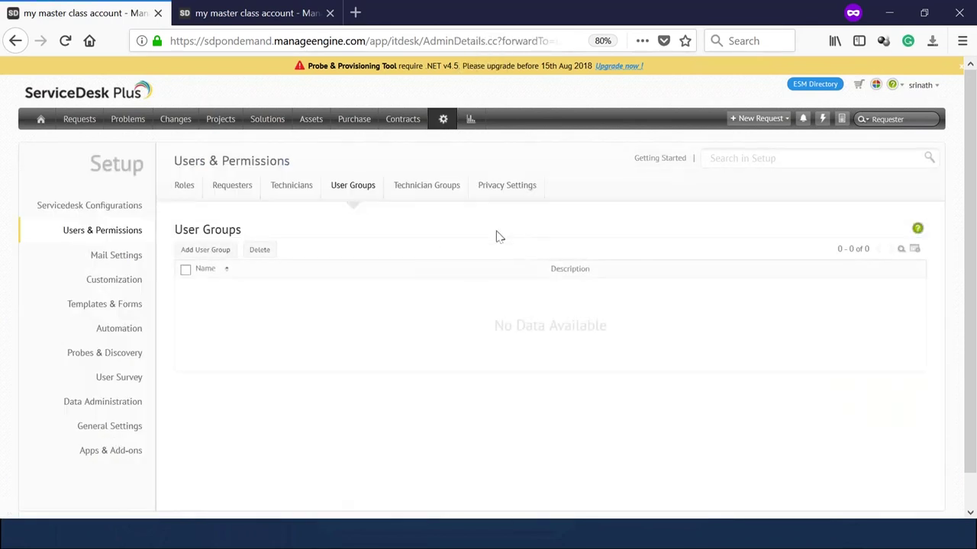
{"action": "left_click", "coordinate": [187, 251]}
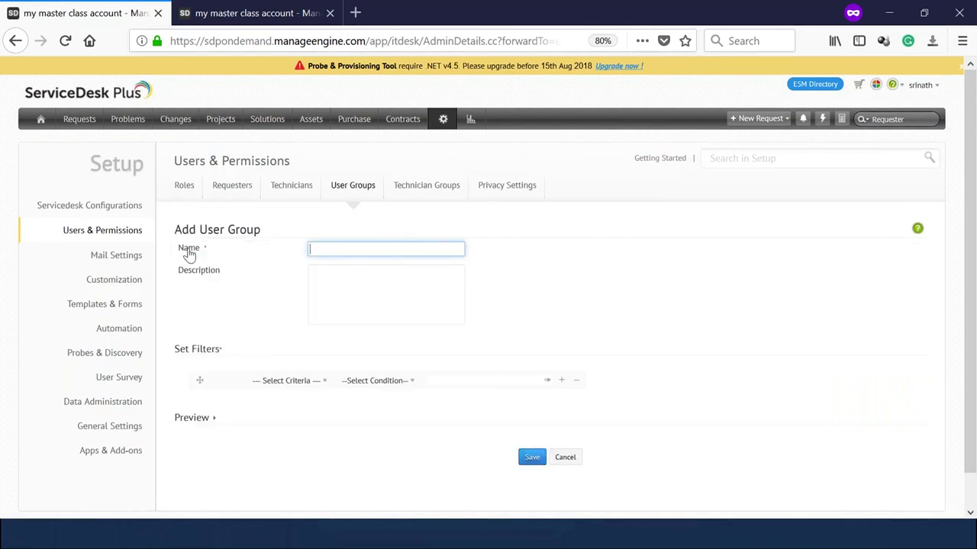
{"action": "left_click", "coordinate": [284, 381]}
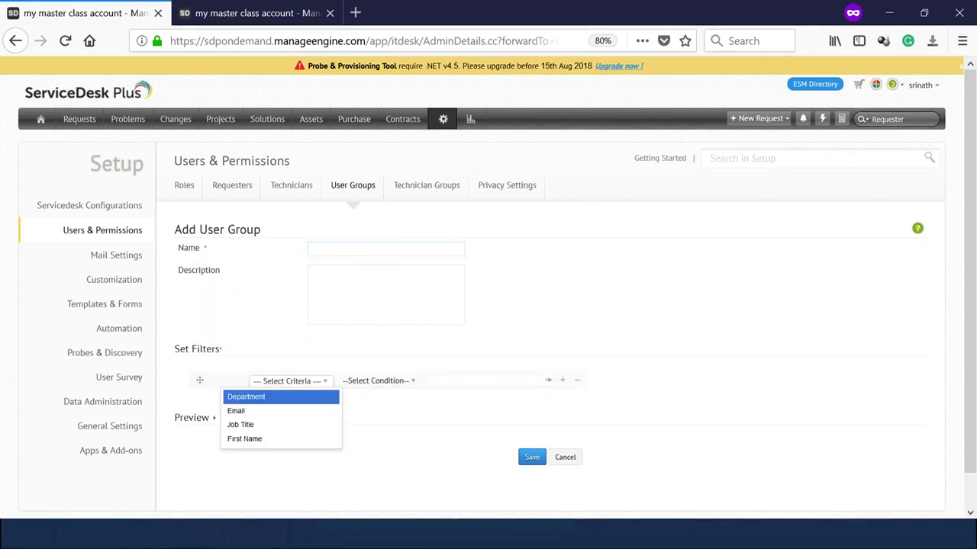
{"action": "left_click", "coordinate": [321, 254]}
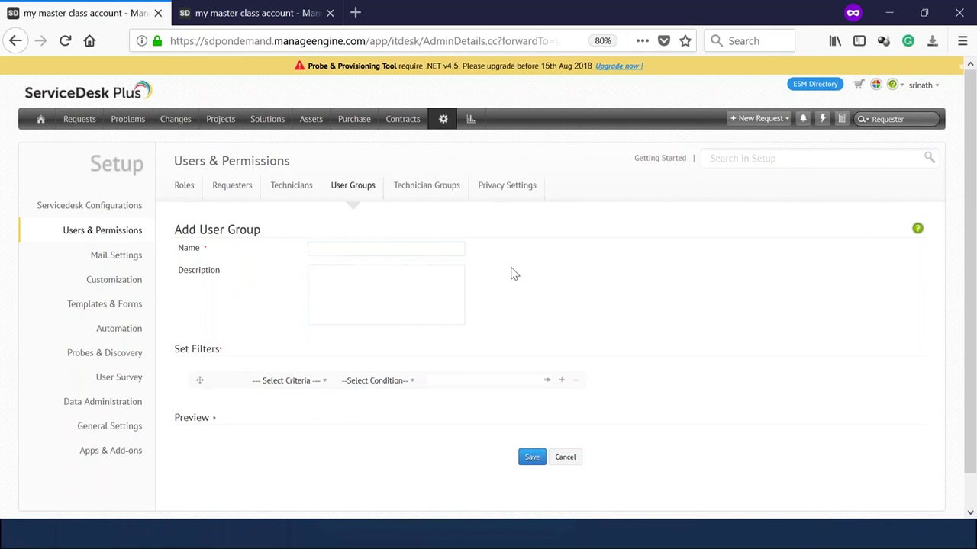
{"action": "left_click", "coordinate": [392, 251]}
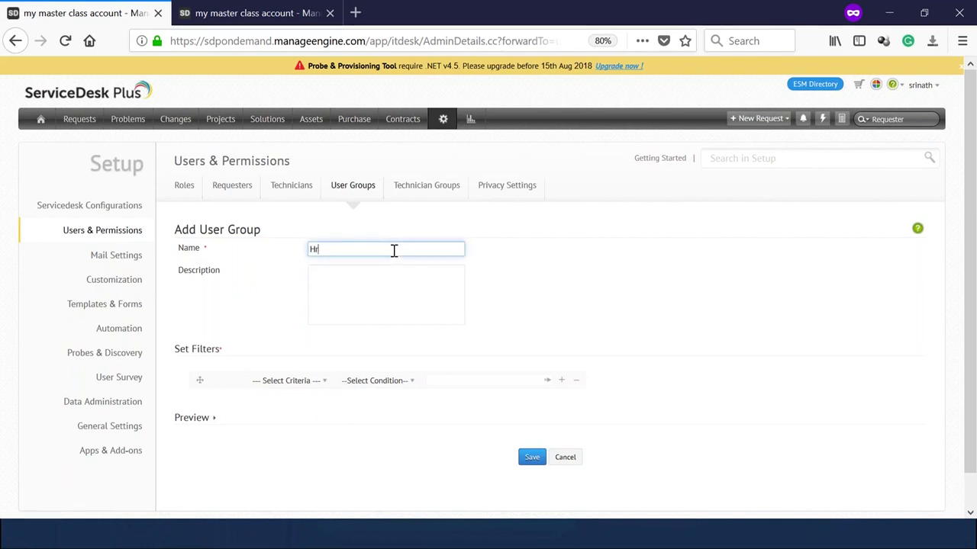
Set the group's filter to Department is and open the department value list.
{"action": "left_click", "coordinate": [284, 381]}
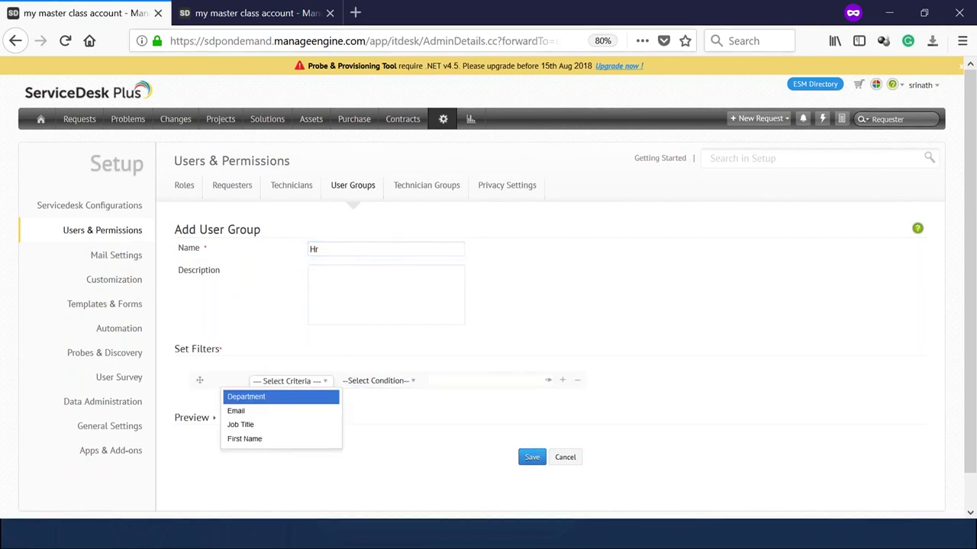
{"action": "left_click", "coordinate": [272, 397]}
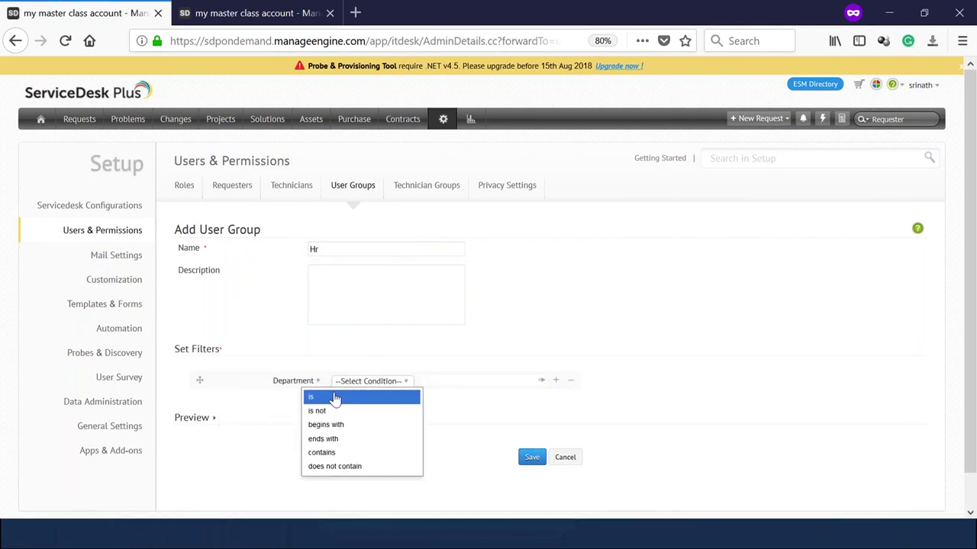
{"action": "left_click", "coordinate": [333, 397]}
{"action": "left_click", "coordinate": [464, 385]}
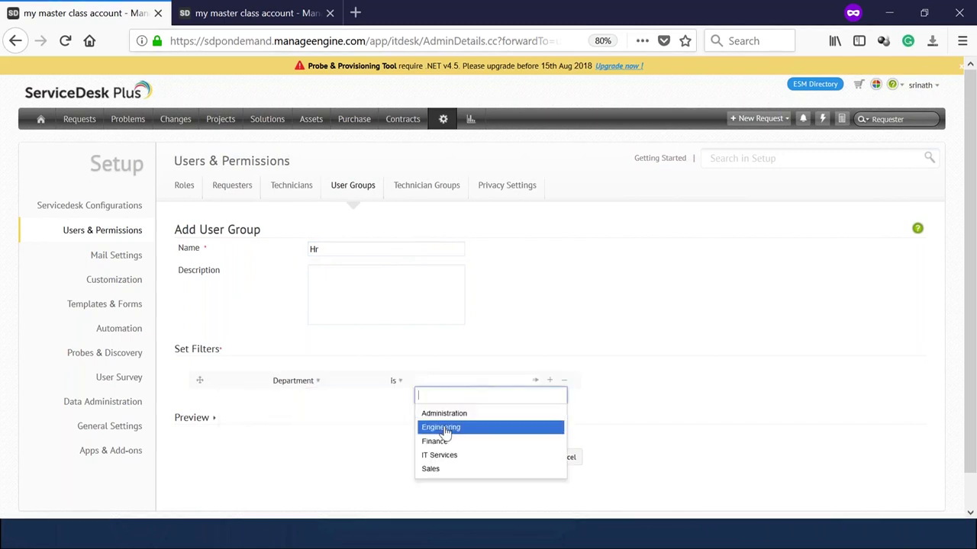
{"action": "right_click", "coordinate": [444, 125]}
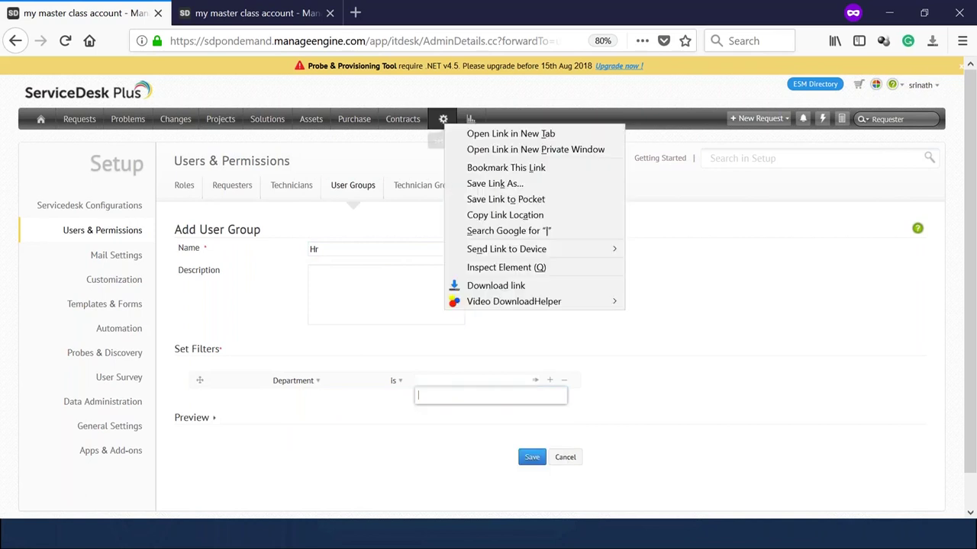
Open Setup in a second tab and bring up the requester's details from the Requesters list.
{"action": "left_click", "coordinate": [451, 131]}
{"action": "left_click", "coordinate": [265, 9]}
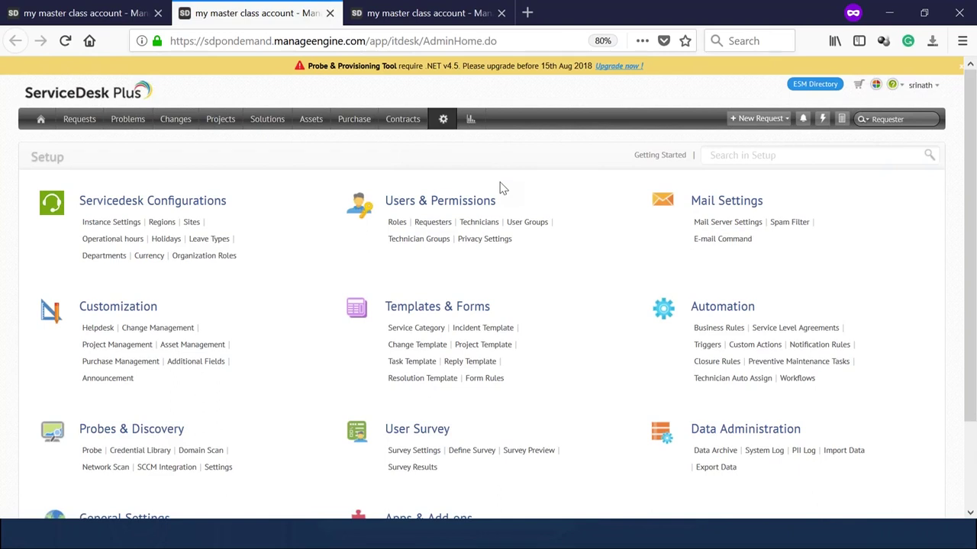
{"action": "left_click", "coordinate": [434, 222]}
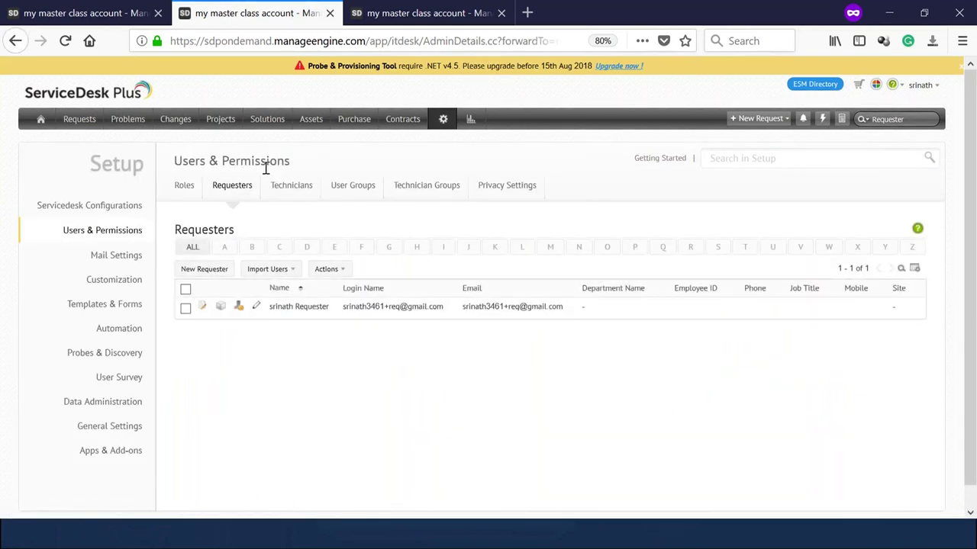
{"action": "left_click", "coordinate": [281, 309]}
Check the requester's Department Name choices without changing them, then go to Servicedesk Configurations.
{"action": "scroll", "coordinate": [284, 316], "scroll_direction": "down", "scroll_amount": 5}
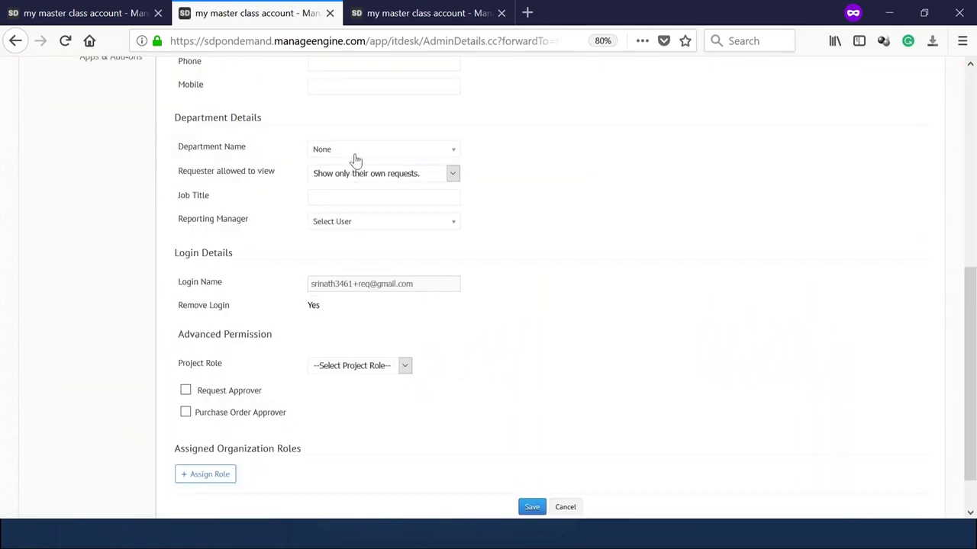
{"action": "left_click", "coordinate": [354, 152]}
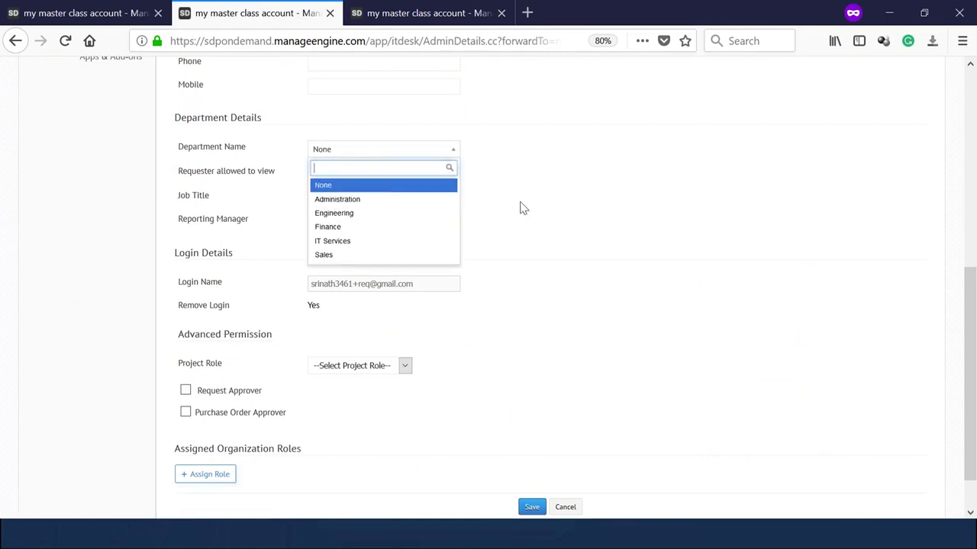
{"action": "scroll", "coordinate": [524, 209], "scroll_direction": "up", "scroll_amount": 5}
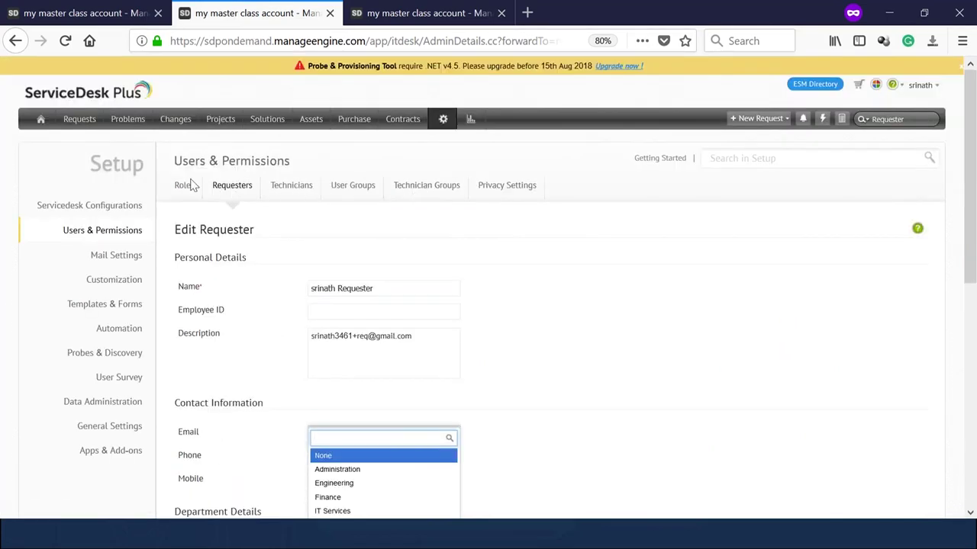
{"action": "left_click", "coordinate": [121, 209]}
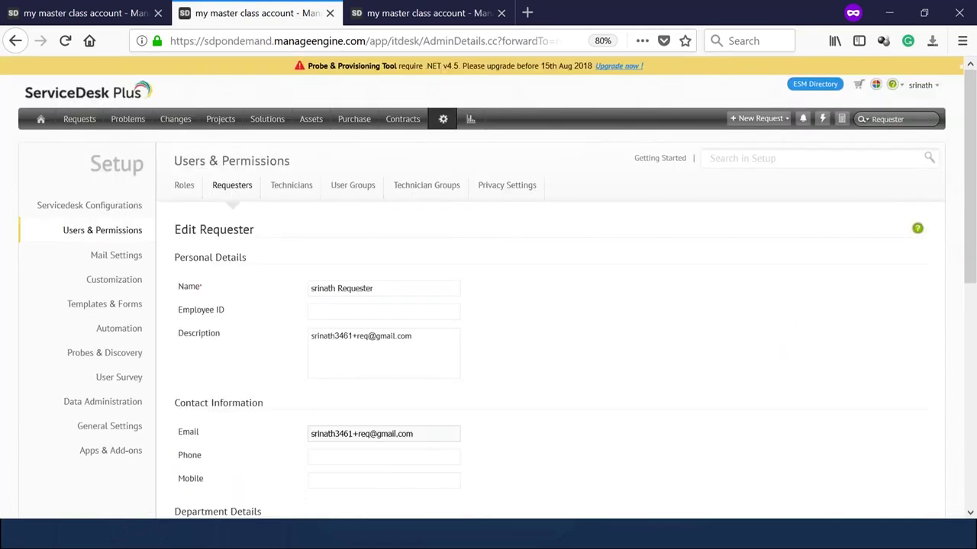
{"action": "left_click", "coordinate": [120, 208]}
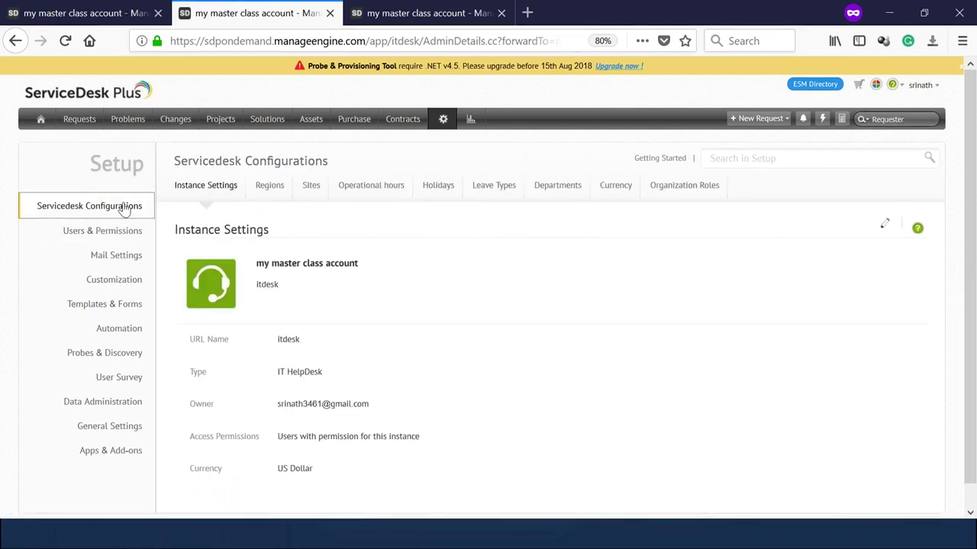
Create a new HR department with no department head and save it.
{"action": "left_click", "coordinate": [562, 191]}
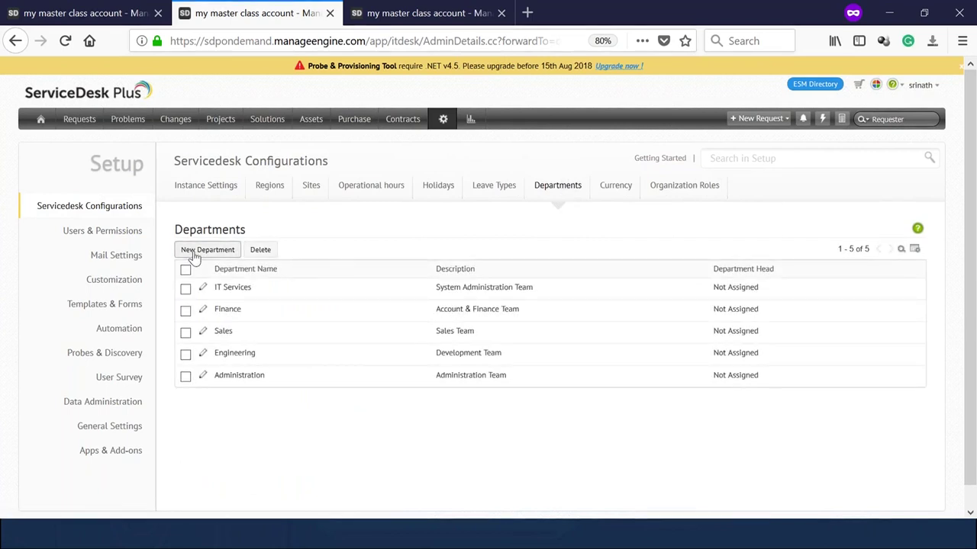
{"action": "left_click", "coordinate": [196, 251]}
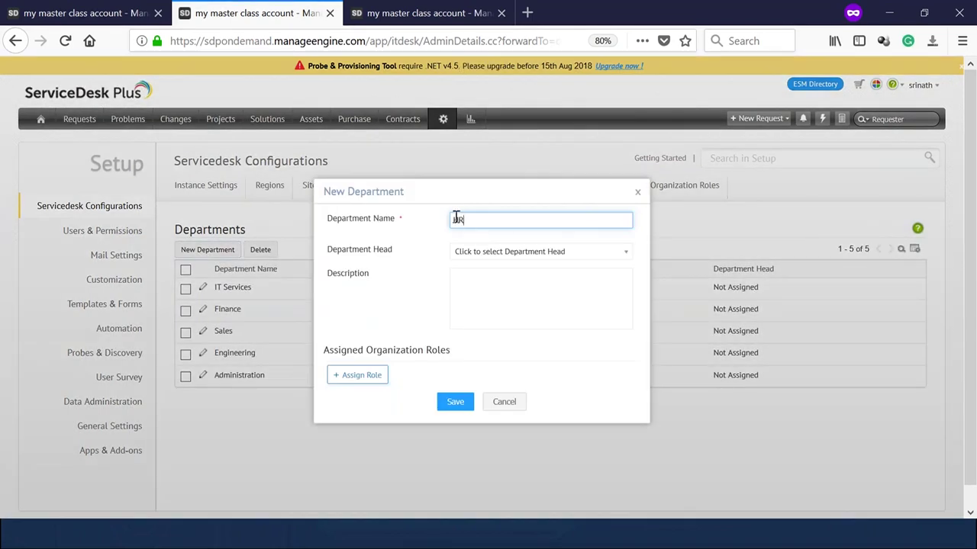
{"action": "left_click", "coordinate": [497, 253]}
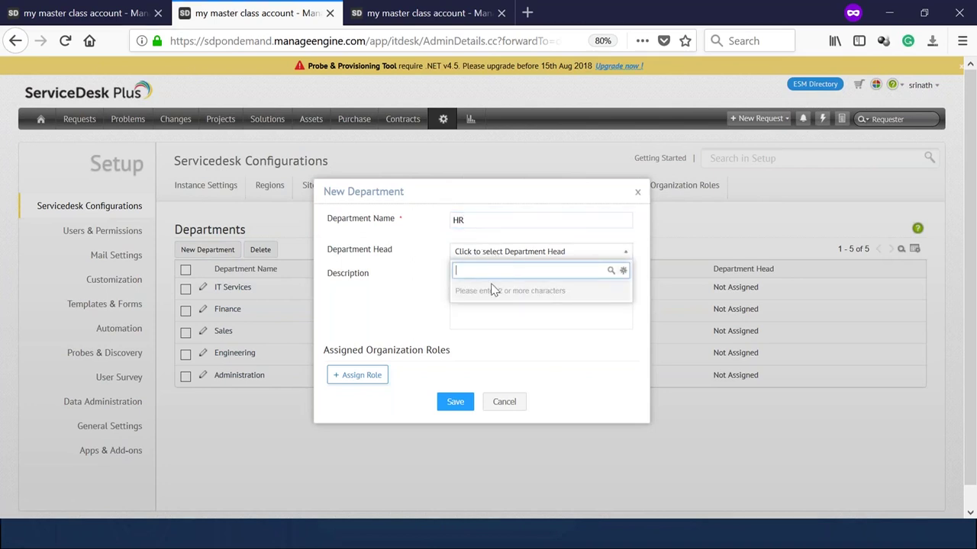
{"action": "left_click", "coordinate": [499, 337]}
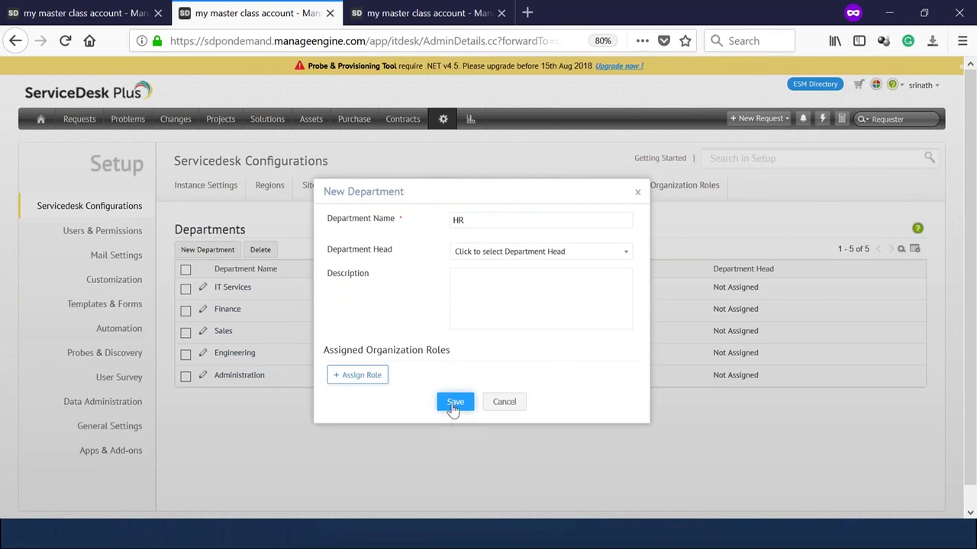
{"action": "left_click", "coordinate": [455, 405]}
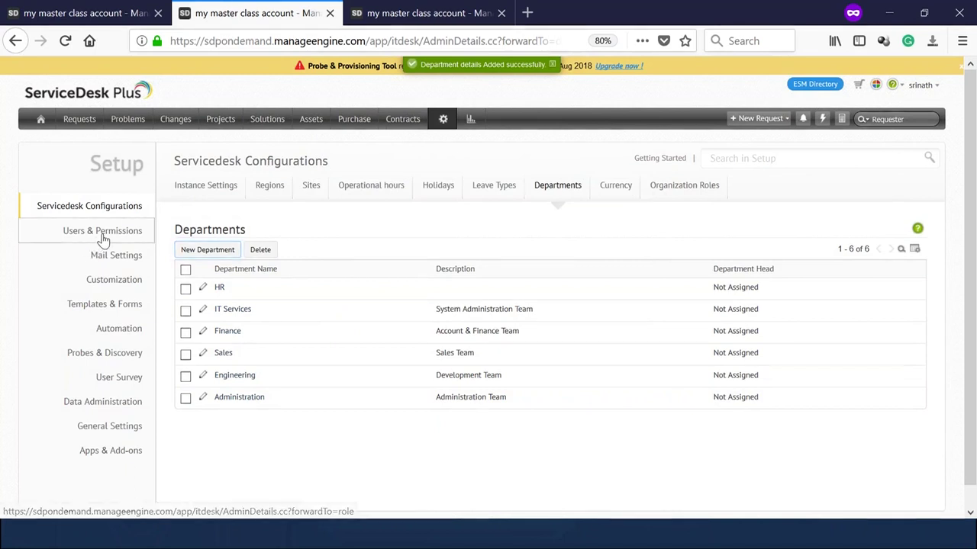
{"action": "left_click", "coordinate": [76, 233]}
Change the requester's Department Name to HR and save the requester.
{"action": "left_click", "coordinate": [233, 186]}
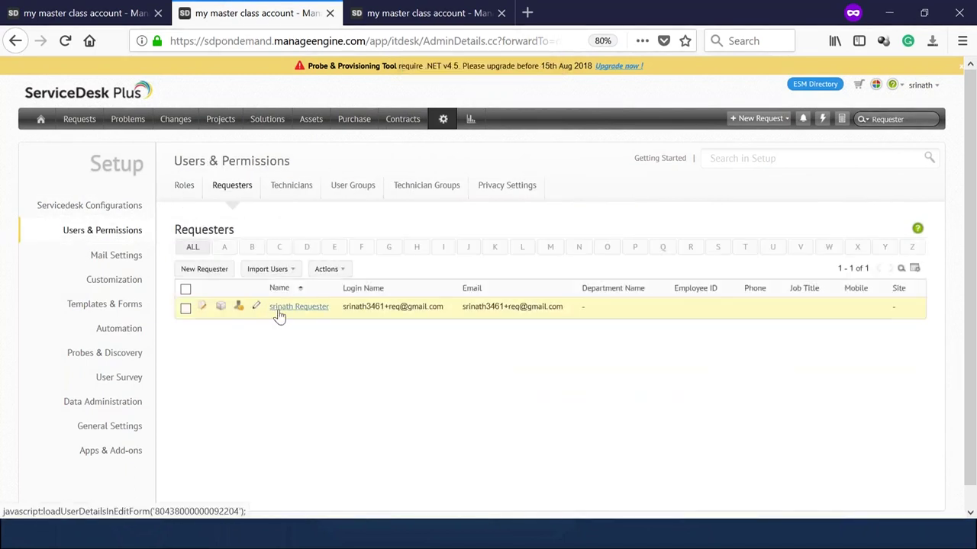
{"action": "left_click", "coordinate": [281, 310]}
{"action": "scroll", "coordinate": [488, 305], "scroll_direction": "down", "scroll_amount": 5}
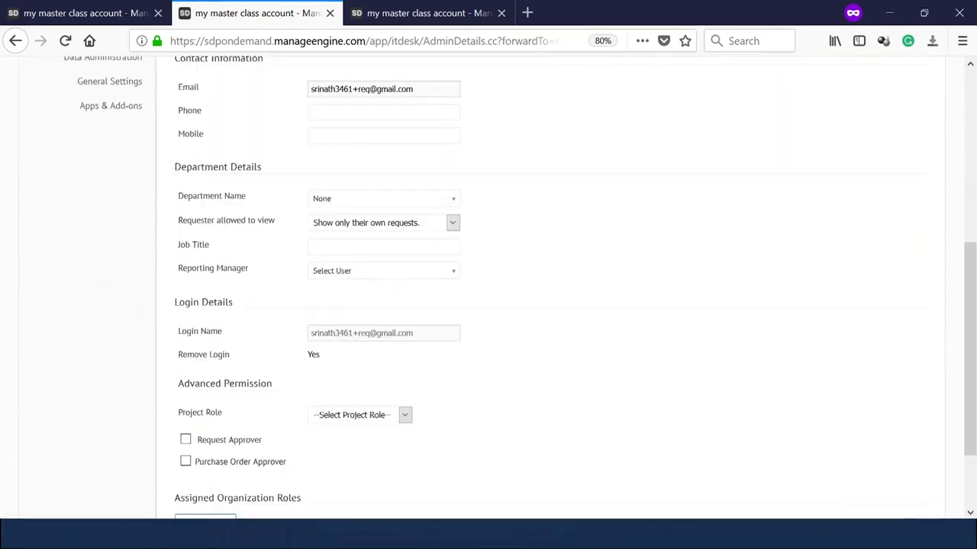
{"action": "left_click", "coordinate": [334, 196]}
{"action": "left_click", "coordinate": [322, 284]}
{"action": "scroll", "coordinate": [458, 312], "scroll_direction": "down", "scroll_amount": 3}
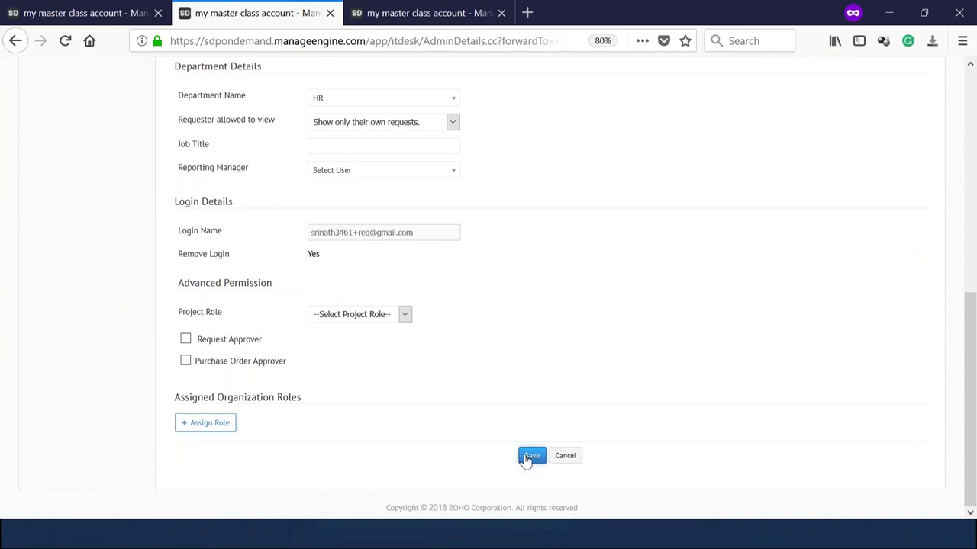
{"action": "left_click", "coordinate": [531, 456]}
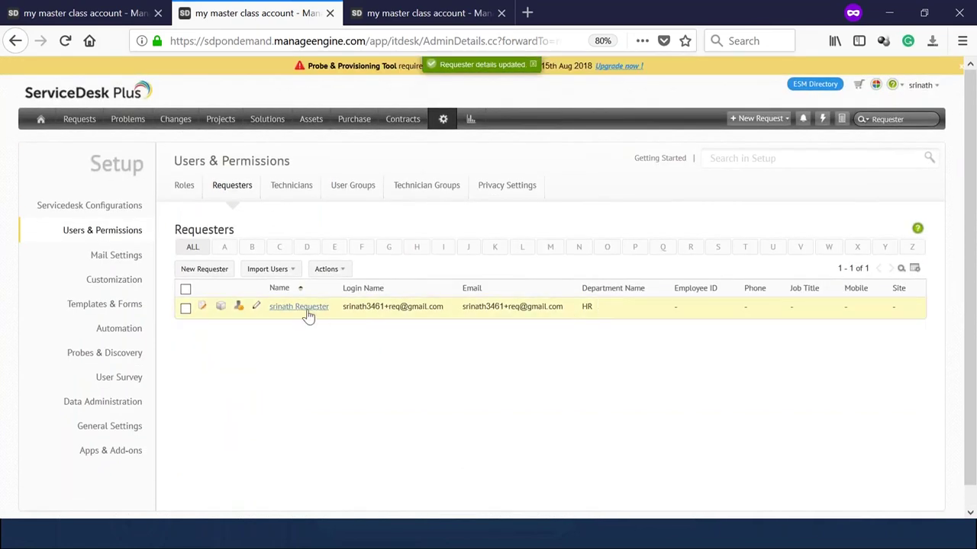
{"action": "left_click", "coordinate": [346, 188]}
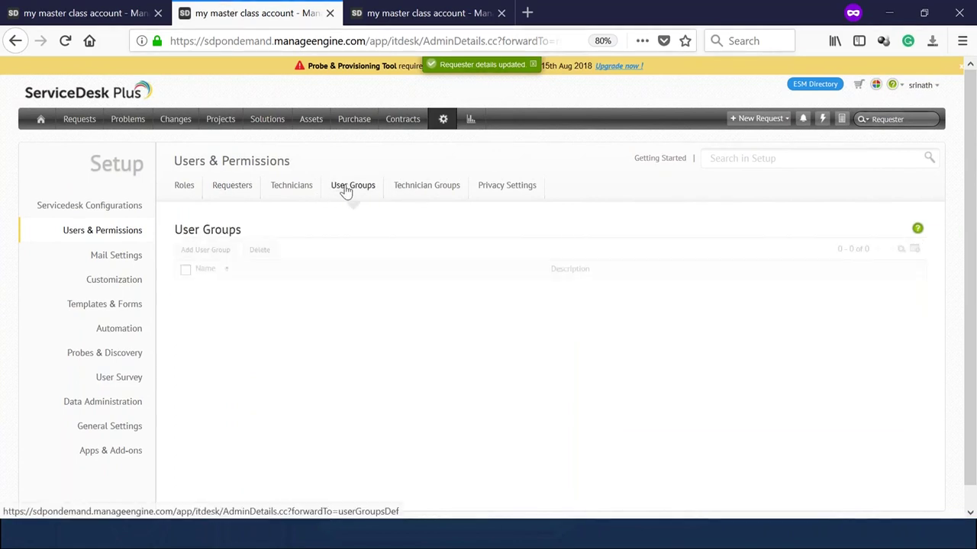
Create the 'Hr Department' user group with the filter Department is HR and save it.
{"action": "left_click", "coordinate": [232, 191]}
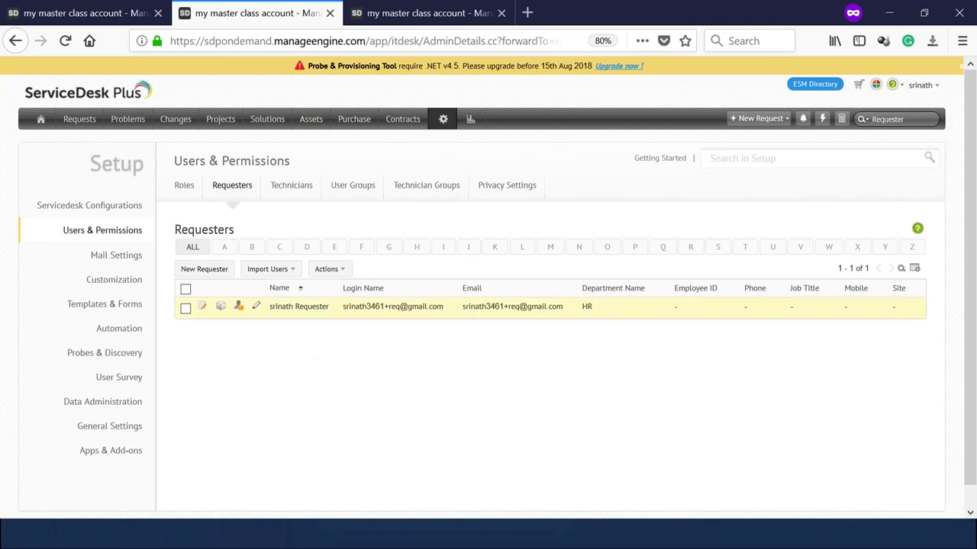
{"action": "left_click", "coordinate": [365, 191]}
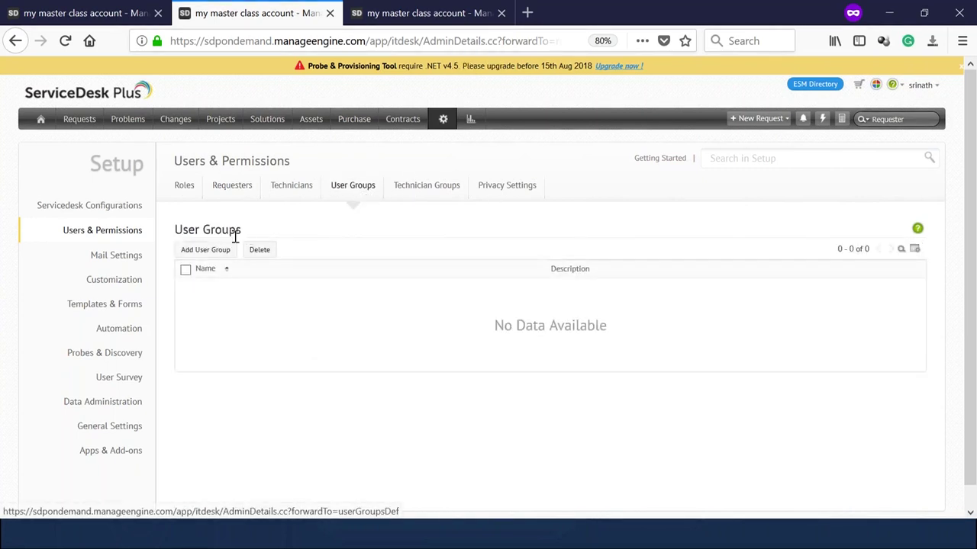
{"action": "left_click", "coordinate": [217, 253]}
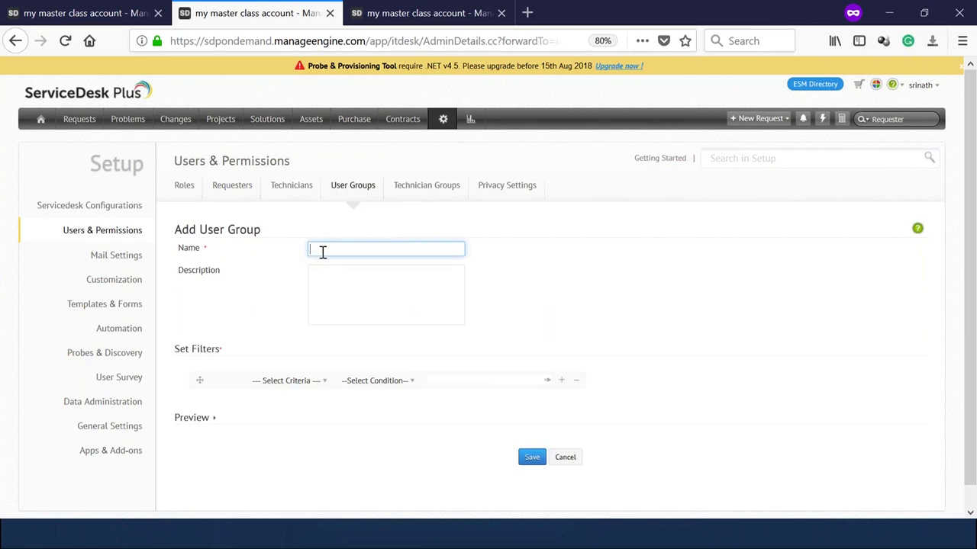
{"action": "type", "text": "Hr Department"}
{"action": "left_click", "coordinate": [290, 381]}
{"action": "left_click", "coordinate": [269, 396]}
{"action": "left_click", "coordinate": [363, 380]}
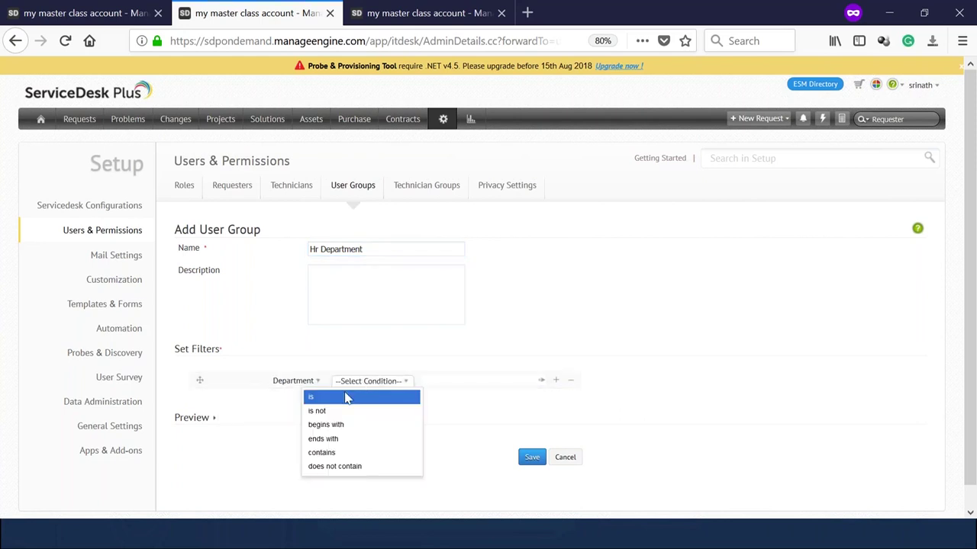
{"action": "left_click", "coordinate": [322, 395]}
{"action": "left_click", "coordinate": [424, 384]}
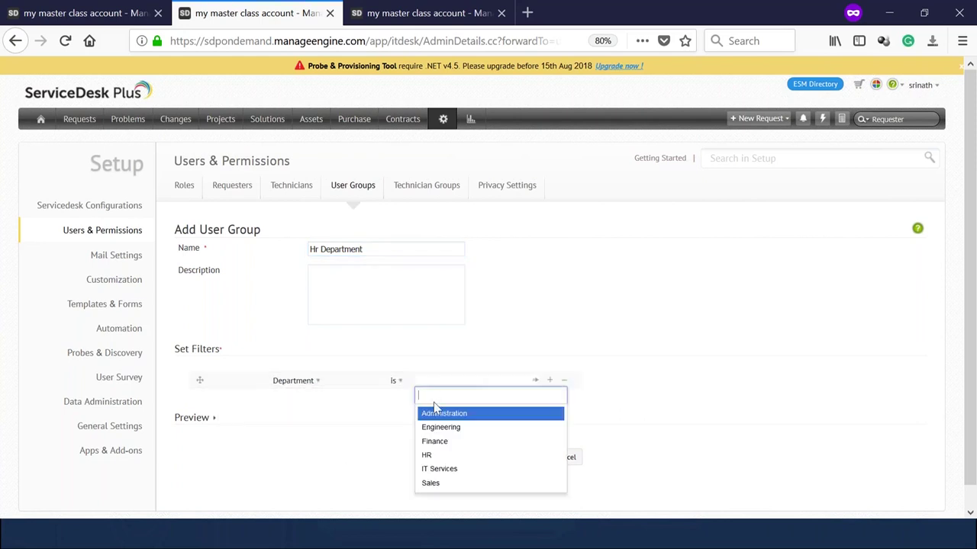
{"action": "left_click", "coordinate": [431, 455]}
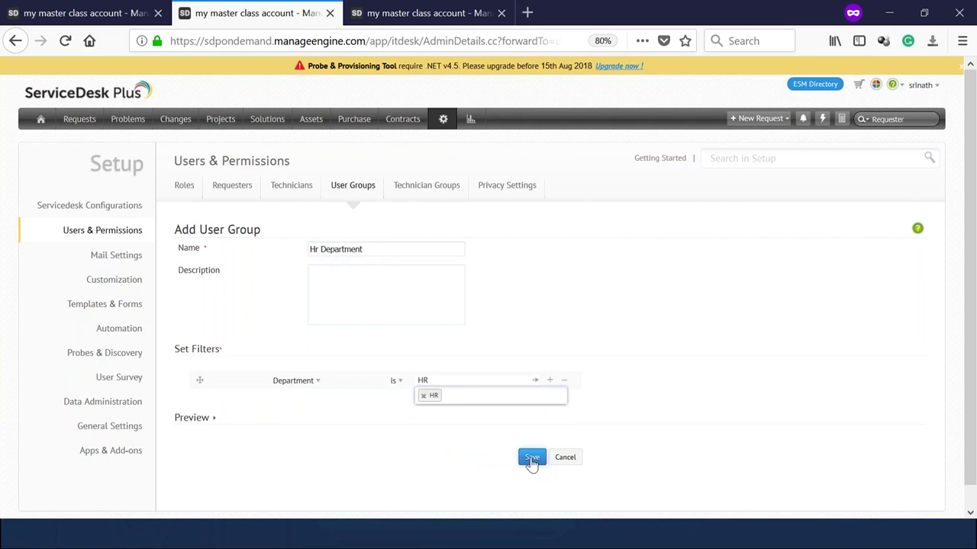
{"action": "left_click", "coordinate": [532, 458]}
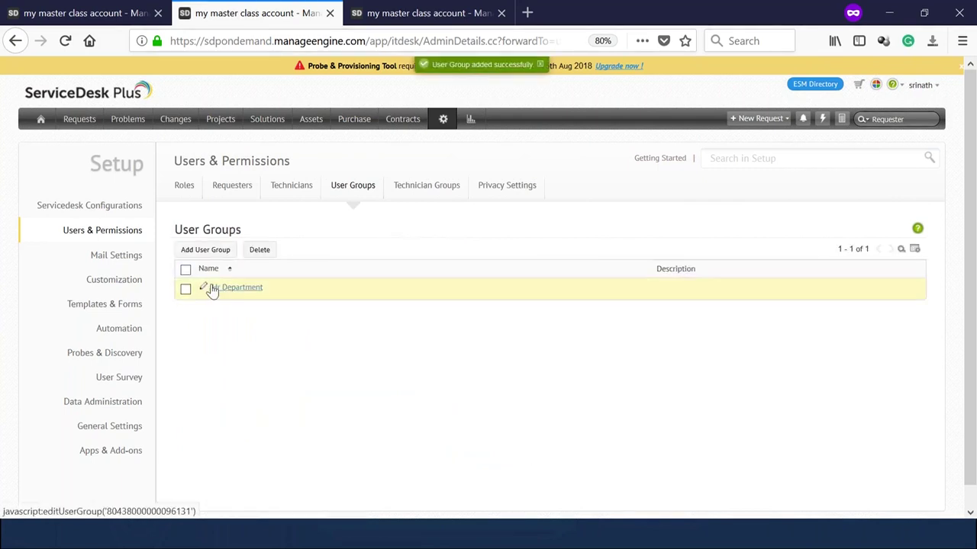
Preview the requesters matching the Hr Department group's filter.
{"action": "left_click", "coordinate": [206, 290]}
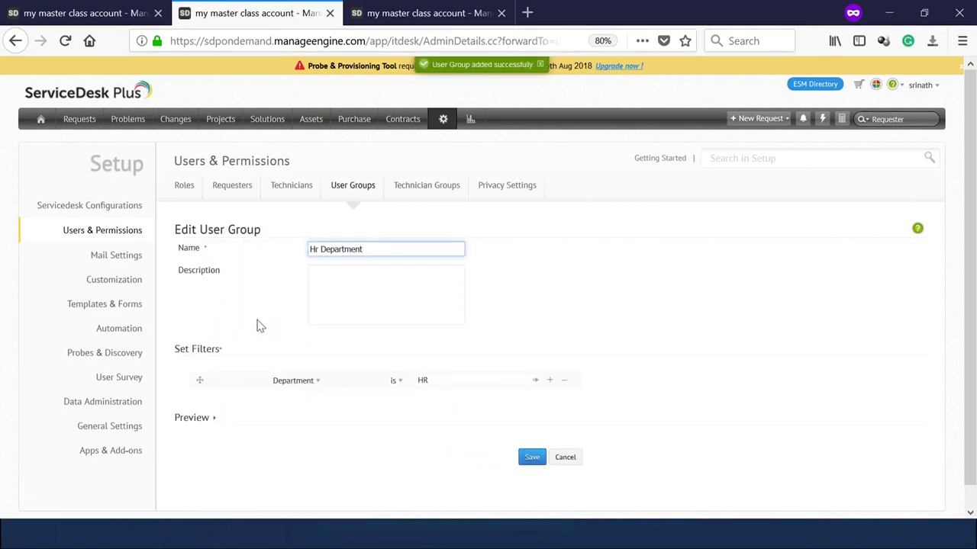
{"action": "left_click", "coordinate": [213, 397]}
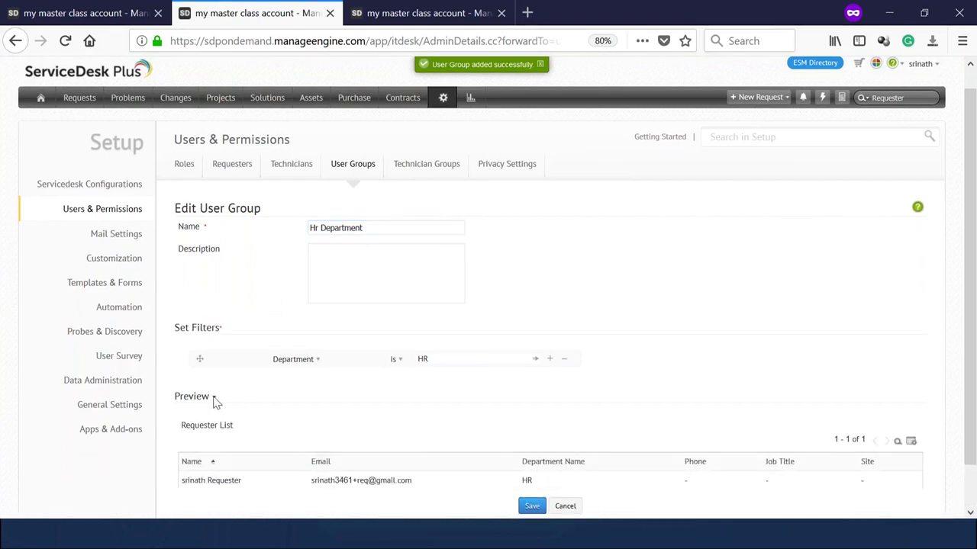
{"action": "scroll", "coordinate": [252, 414], "scroll_direction": "down", "scroll_amount": 1}
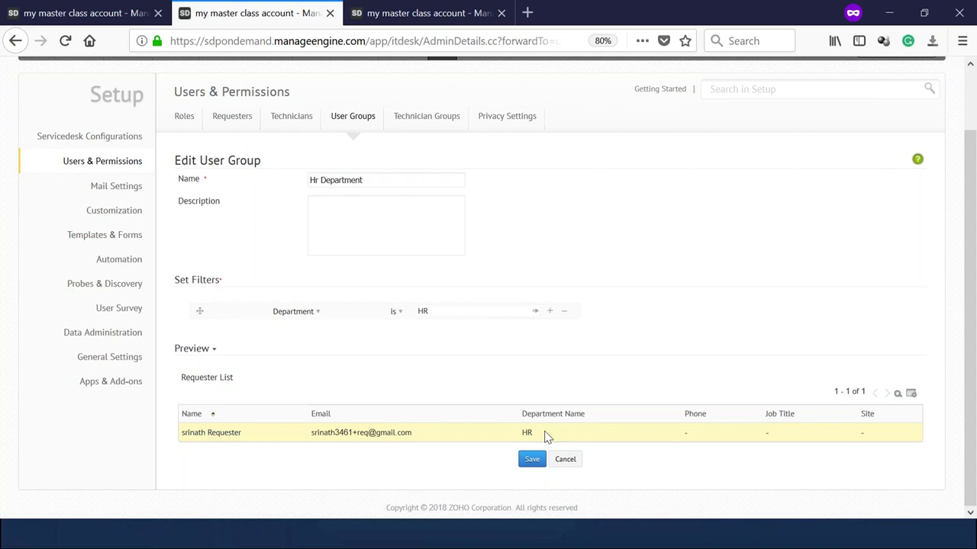
{"action": "scroll", "coordinate": [545, 437], "scroll_direction": "up", "scroll_amount": 1}
{"action": "scroll", "coordinate": [544, 438], "scroll_direction": "down", "scroll_amount": 1}
{"action": "left_click", "coordinate": [393, 7]}
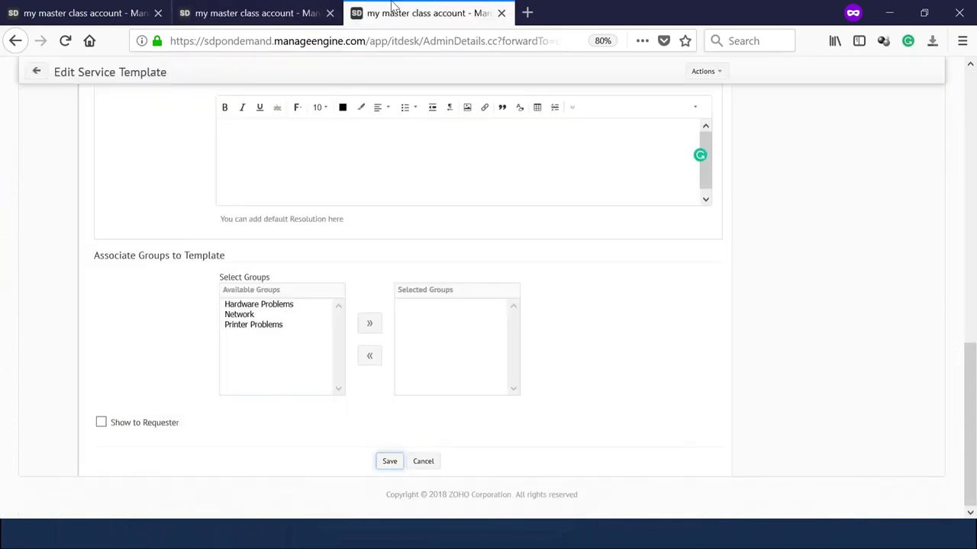
Save the New Hire Form template from its Technician view and return to the Service Category list.
{"action": "scroll", "coordinate": [374, 298], "scroll_direction": "up", "scroll_amount": 8}
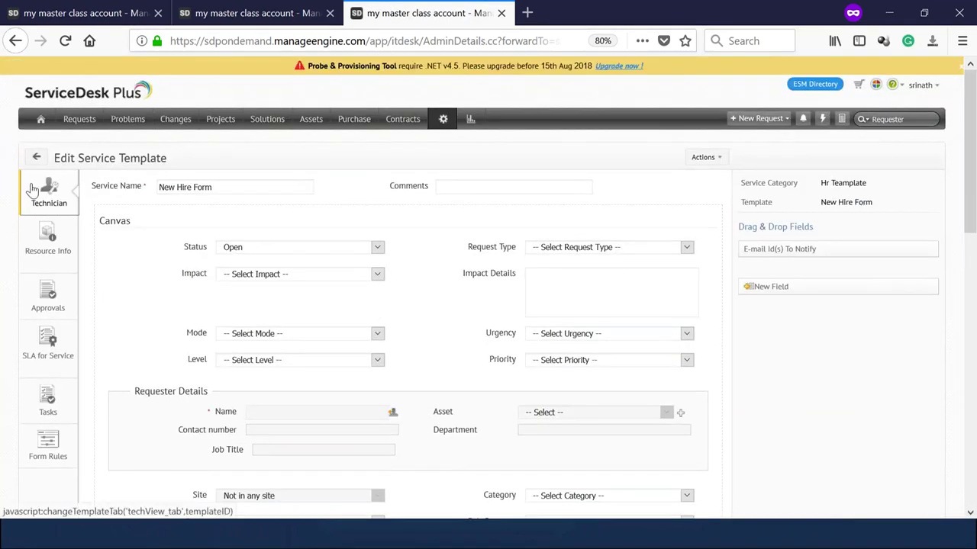
{"action": "left_click", "coordinate": [32, 190]}
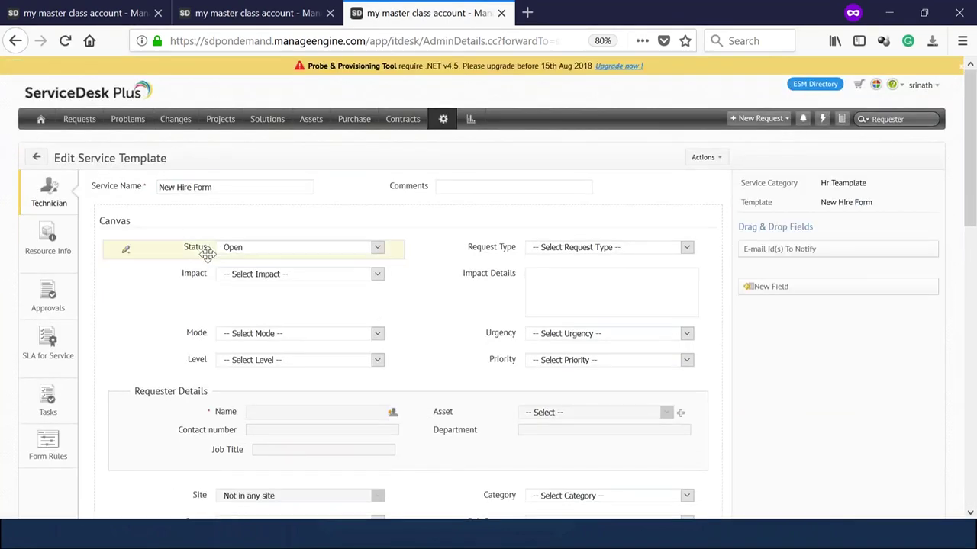
{"action": "scroll", "coordinate": [125, 203], "scroll_direction": "down", "scroll_amount": 1}
{"action": "scroll", "coordinate": [126, 203], "scroll_direction": "down", "scroll_amount": 15}
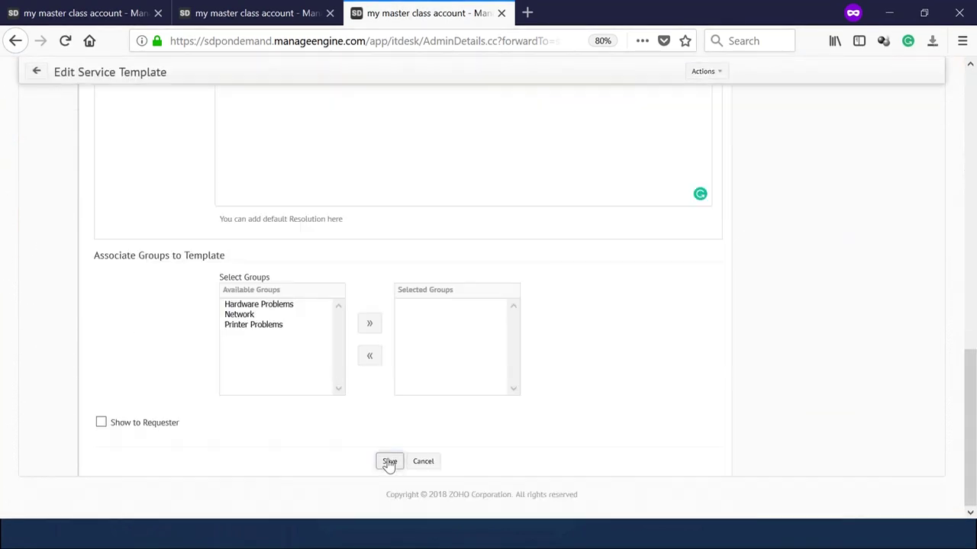
{"action": "left_click", "coordinate": [389, 461]}
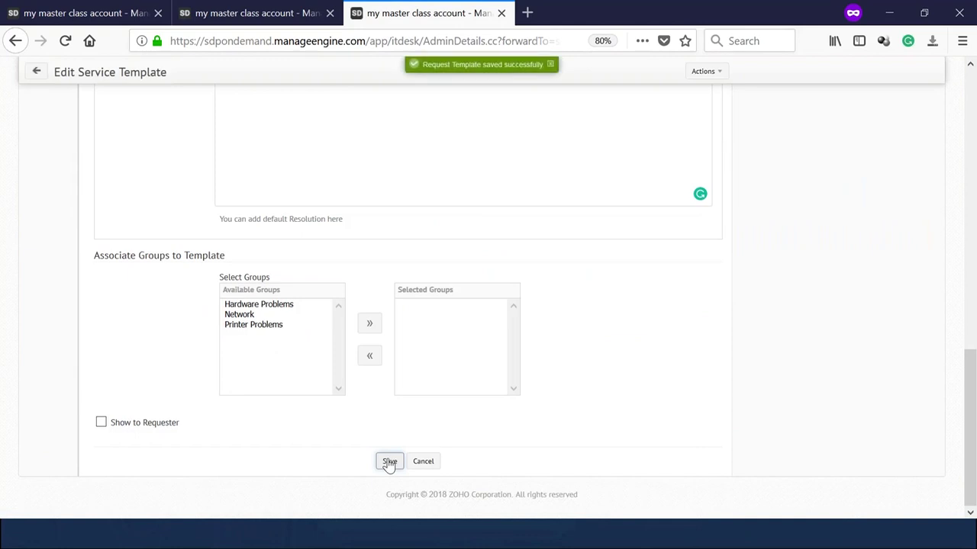
{"action": "scroll", "coordinate": [386, 464], "scroll_direction": "up", "scroll_amount": 15}
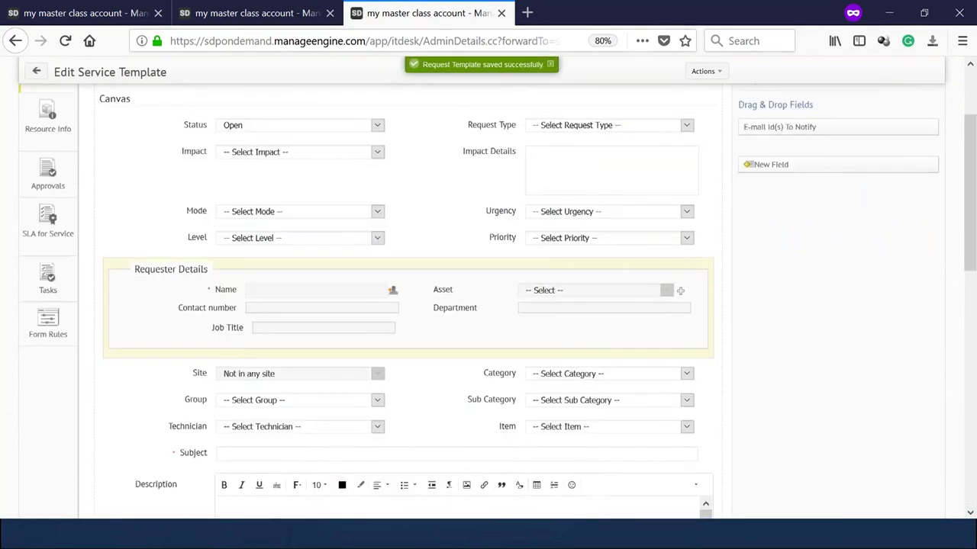
{"action": "left_click", "coordinate": [34, 158]}
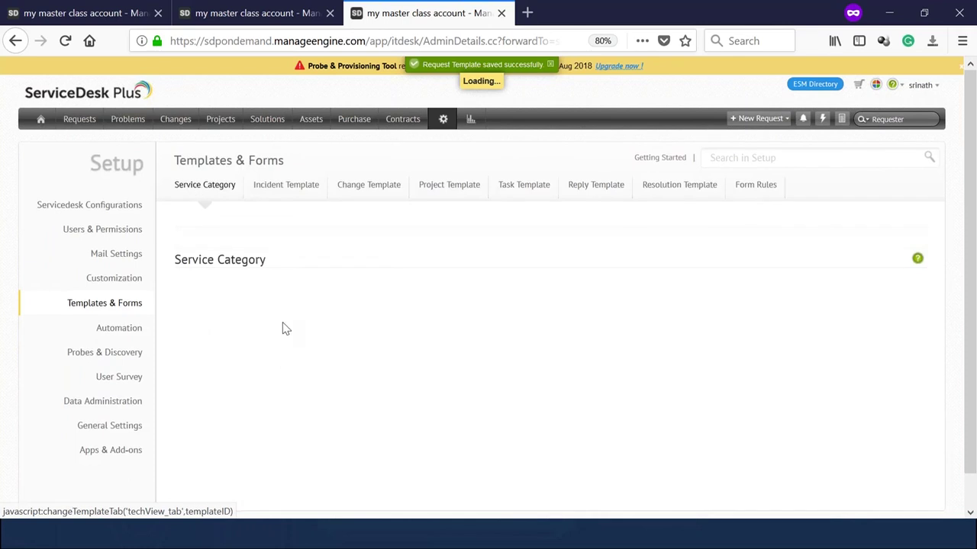
{"action": "scroll", "coordinate": [267, 324], "scroll_direction": "down", "scroll_amount": 1}
Rename the 'Hr Teamplate' service category to 'Hr Template' and save it.
{"action": "left_click", "coordinate": [260, 321]}
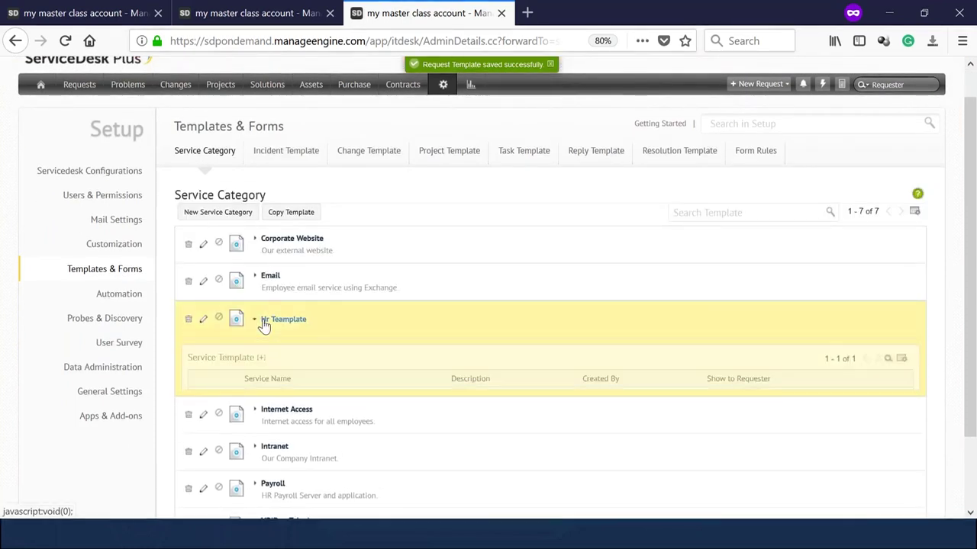
{"action": "left_click", "coordinate": [203, 321]}
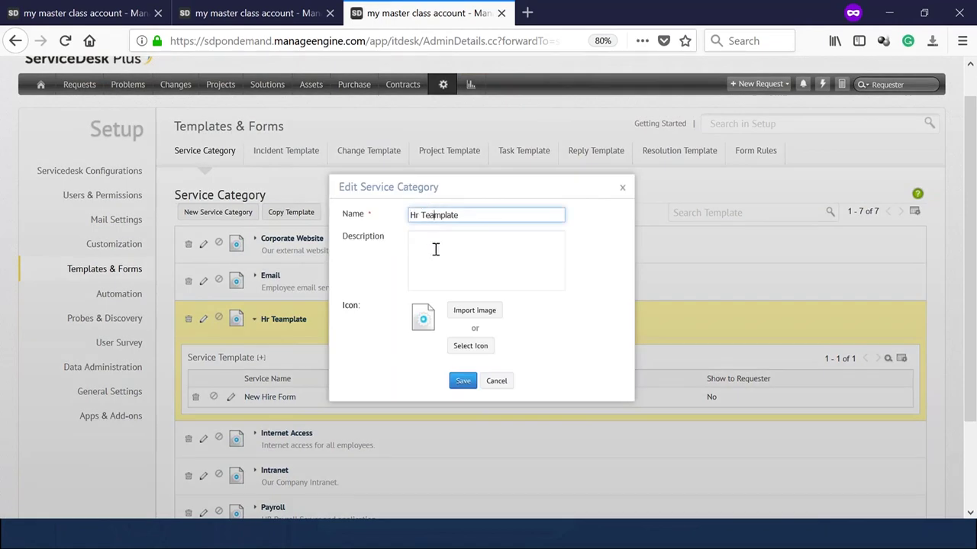
{"action": "key", "text": "BackSpace"}
{"action": "left_click", "coordinate": [463, 381]}
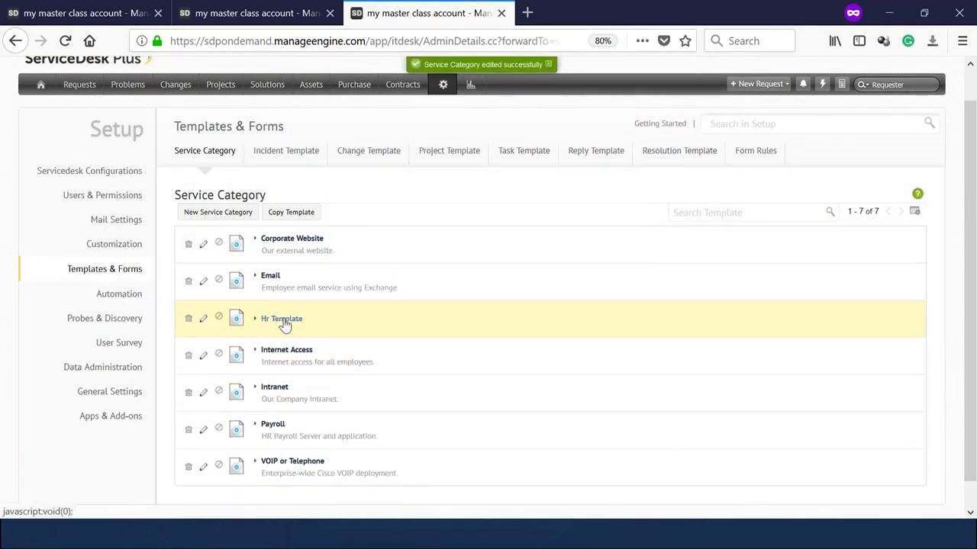
Open the New Hire Form template listed under Hr Template.
{"action": "left_click", "coordinate": [282, 321]}
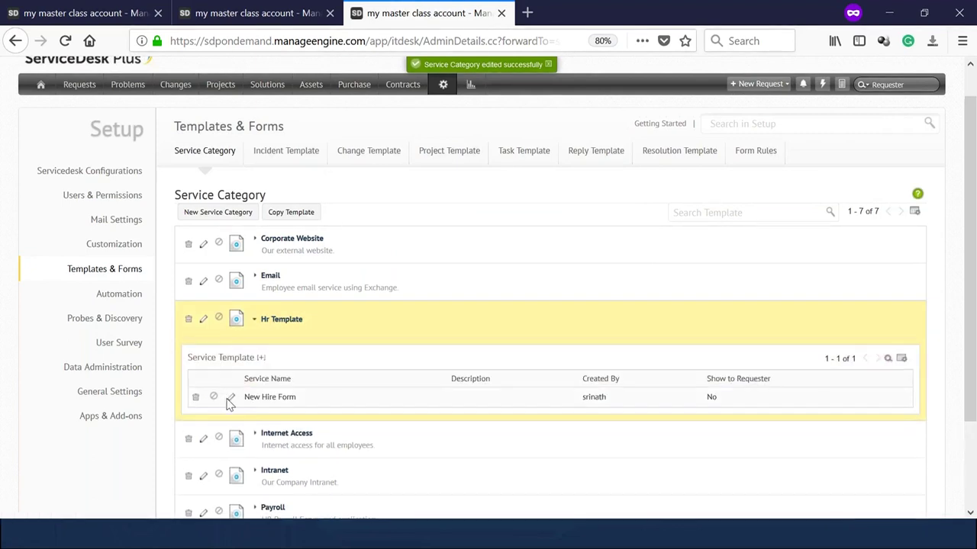
{"action": "left_click", "coordinate": [230, 398]}
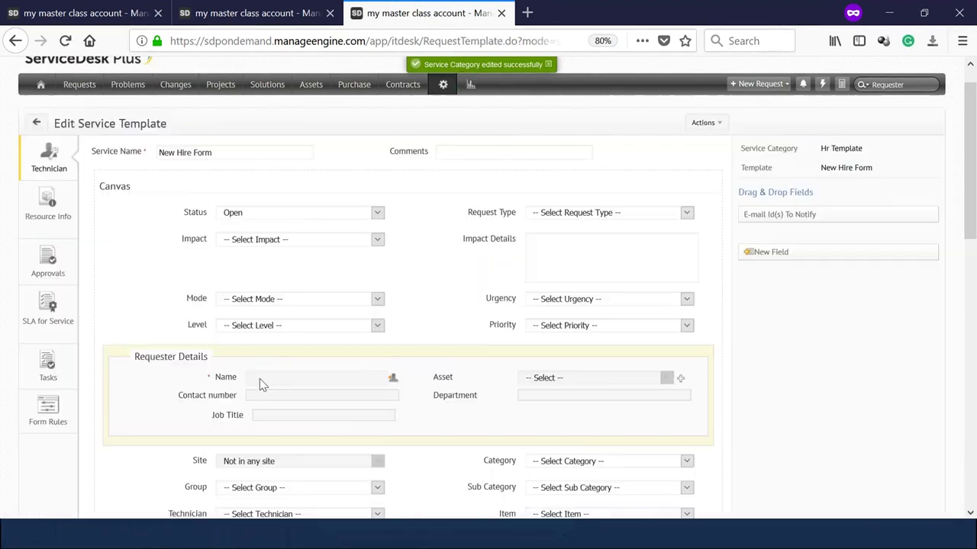
{"action": "scroll", "coordinate": [260, 378], "scroll_direction": "down", "scroll_amount": 15}
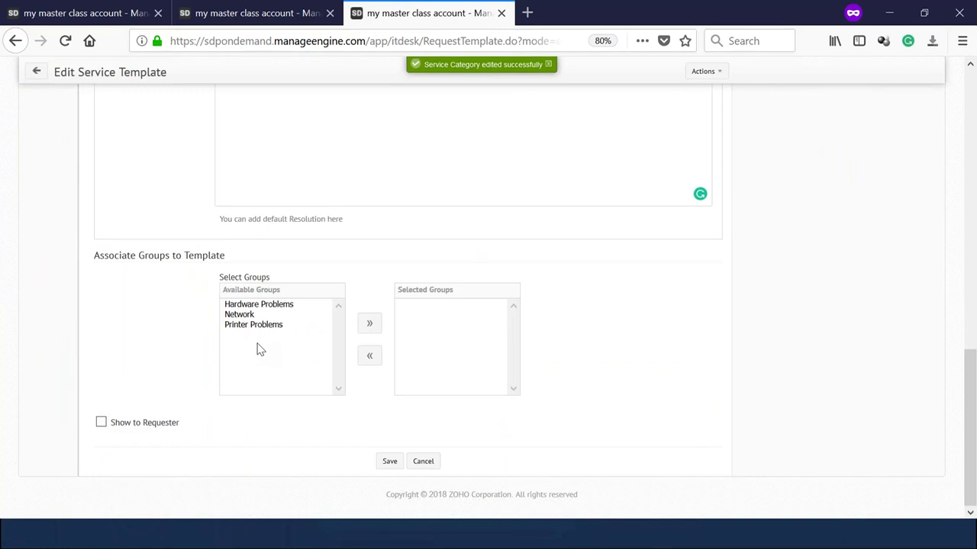
{"action": "scroll", "coordinate": [260, 350], "scroll_direction": "up", "scroll_amount": 15}
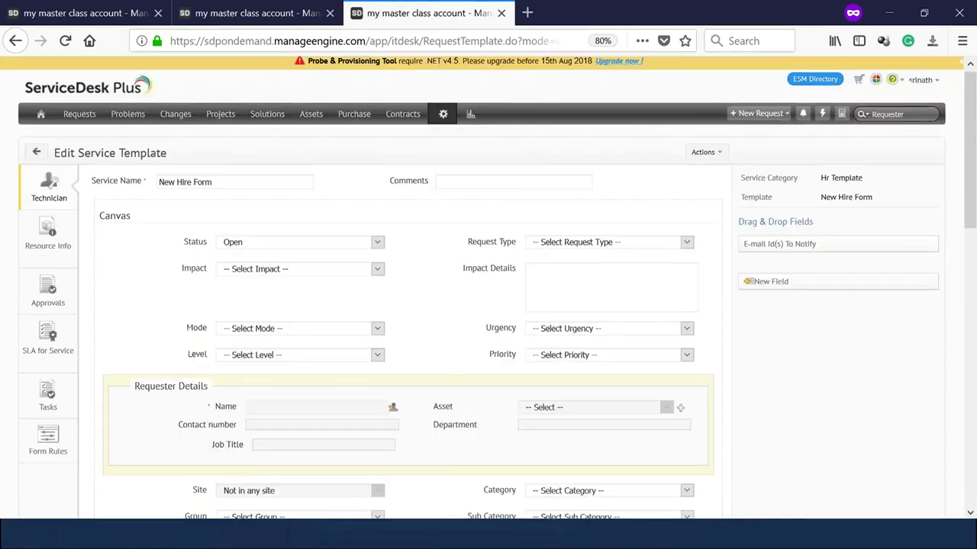
Resave the Hr Department user group, then go back to the Service Category list.
{"action": "left_click", "coordinate": [244, 13]}
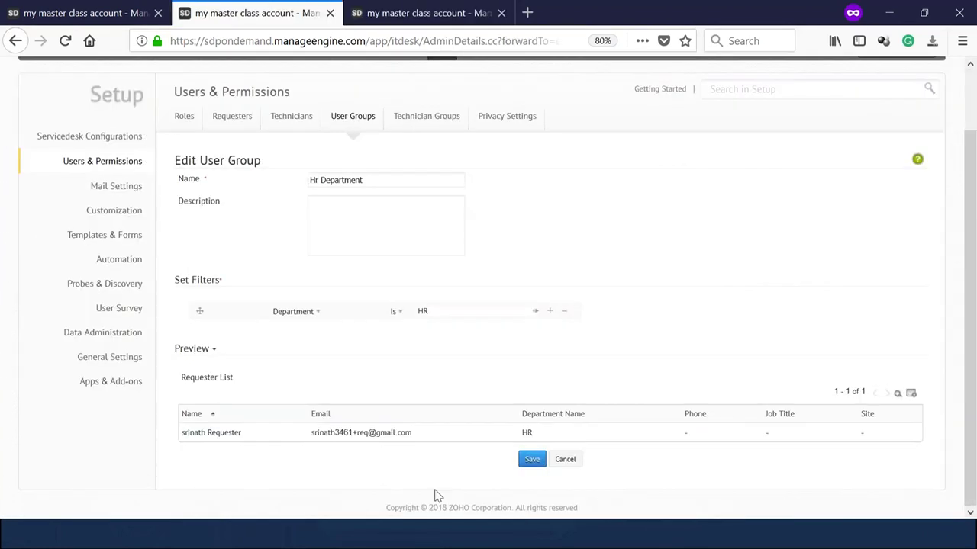
{"action": "left_click", "coordinate": [532, 460]}
{"action": "left_click", "coordinate": [418, 13]}
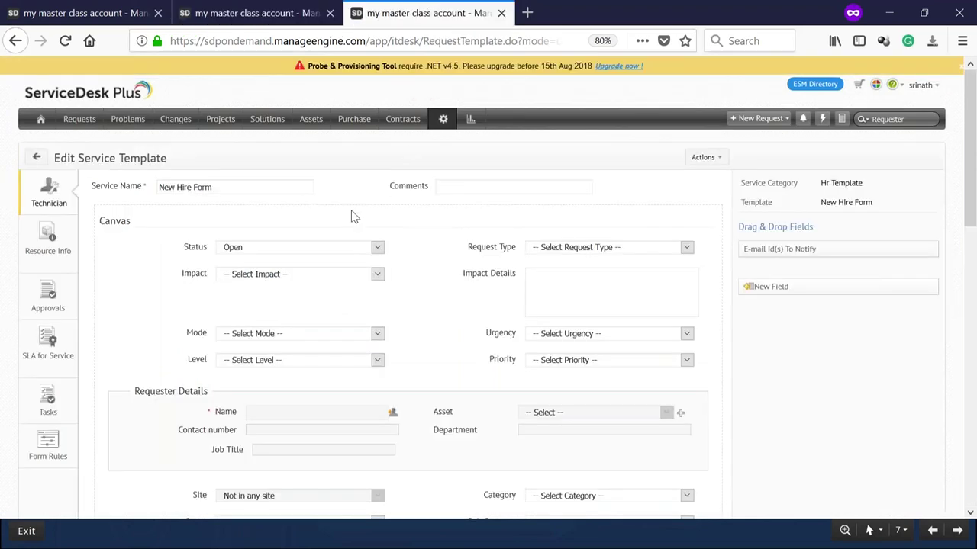
{"action": "left_click", "coordinate": [48, 192]}
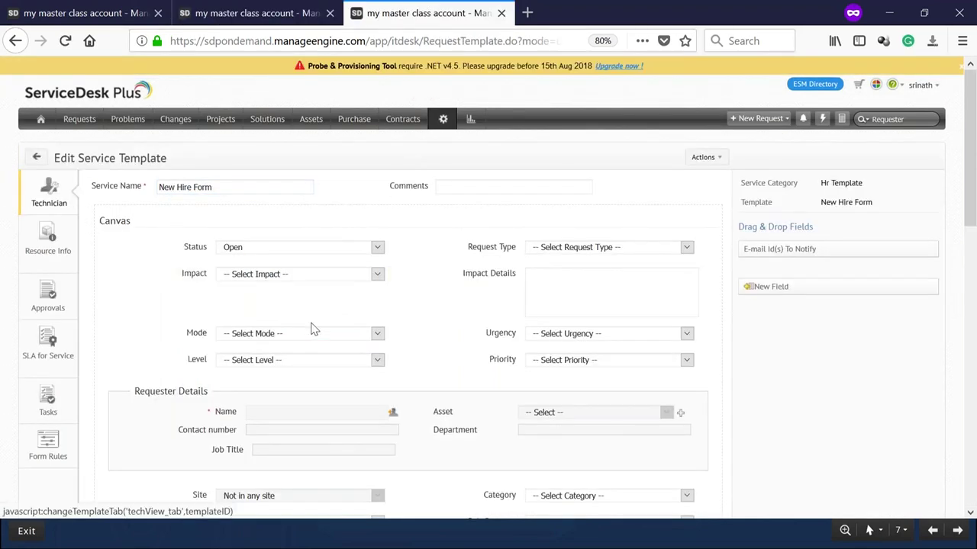
{"action": "scroll", "coordinate": [309, 358], "scroll_direction": "down", "scroll_amount": 10}
{"action": "scroll", "coordinate": [307, 363], "scroll_direction": "up", "scroll_amount": 10}
{"action": "left_click", "coordinate": [37, 158]}
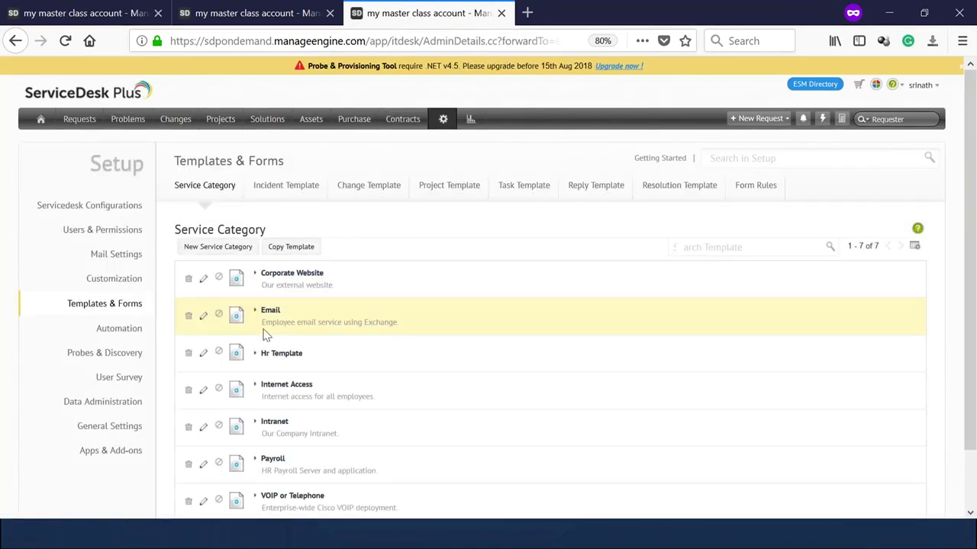
Open the New Hire Form template under Hr Template for editing.
{"action": "left_click", "coordinate": [280, 355]}
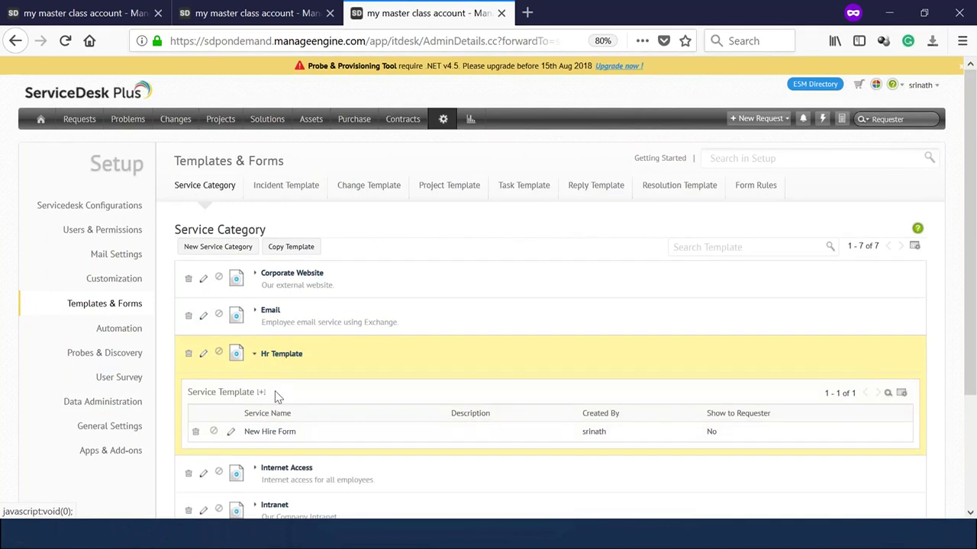
{"action": "scroll", "coordinate": [276, 399], "scroll_direction": "down", "scroll_amount": 2}
{"action": "left_click", "coordinate": [230, 288]}
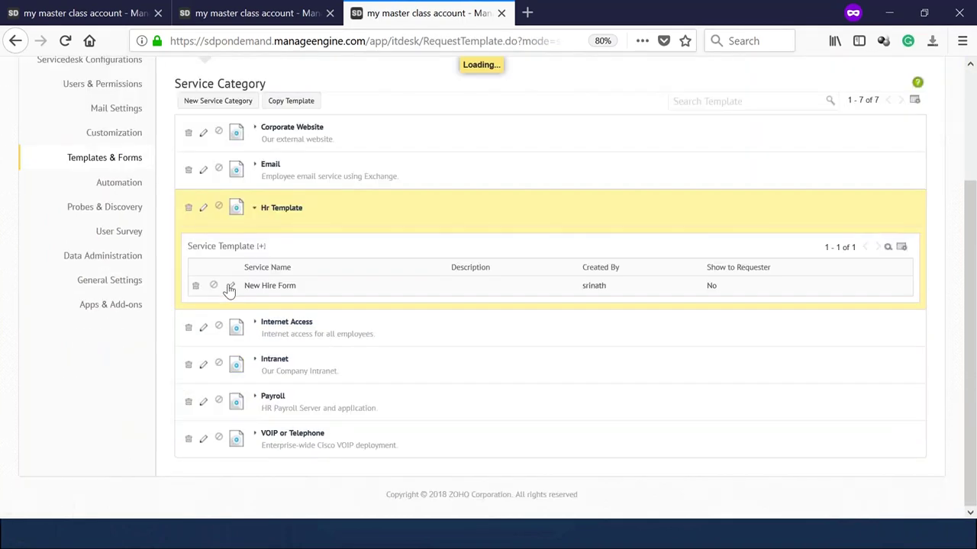
{"action": "scroll", "coordinate": [404, 305], "scroll_direction": "up", "scroll_amount": 1}
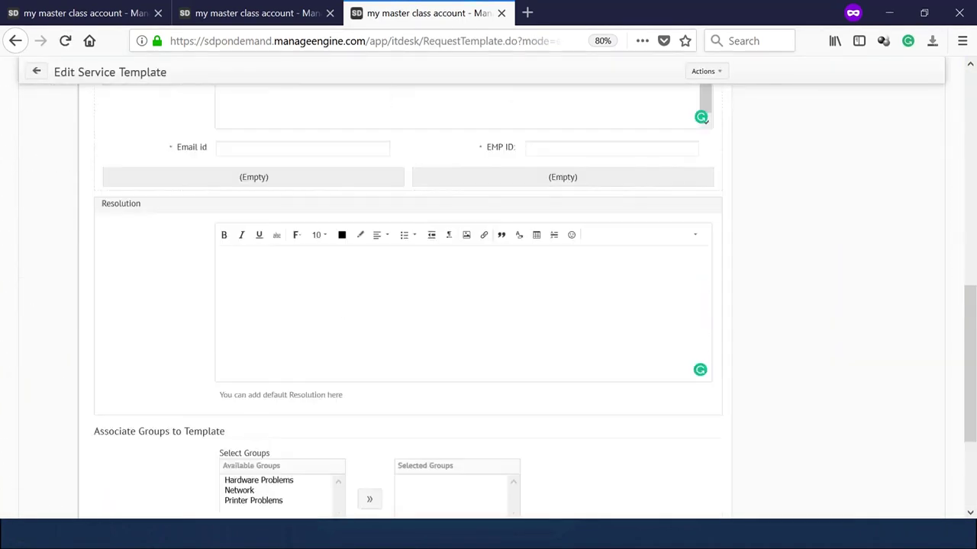
{"action": "scroll", "coordinate": [404, 305], "scroll_direction": "up", "scroll_amount": 1}
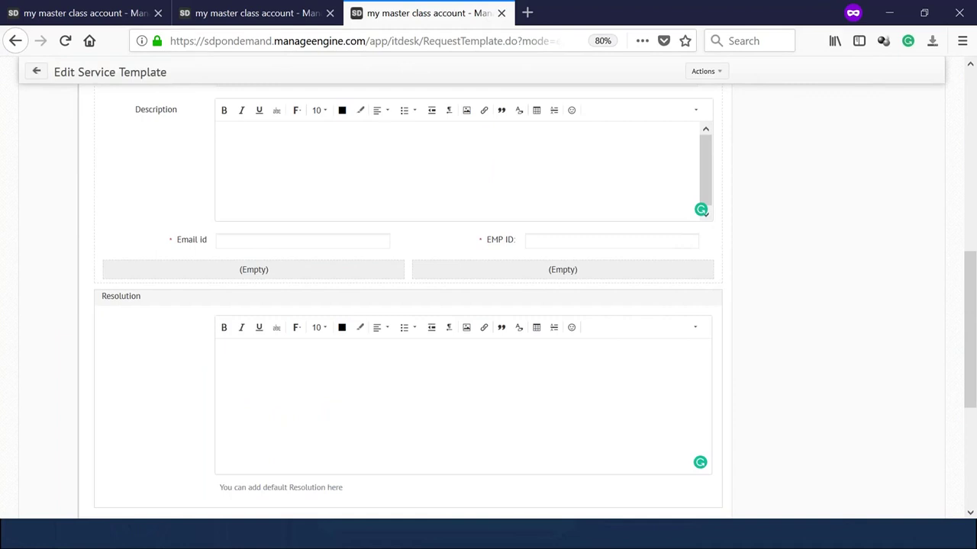
{"action": "scroll", "coordinate": [404, 305], "scroll_direction": "up", "scroll_amount": 2}
{"action": "scroll", "coordinate": [145, 427], "scroll_direction": "up", "scroll_amount": 5}
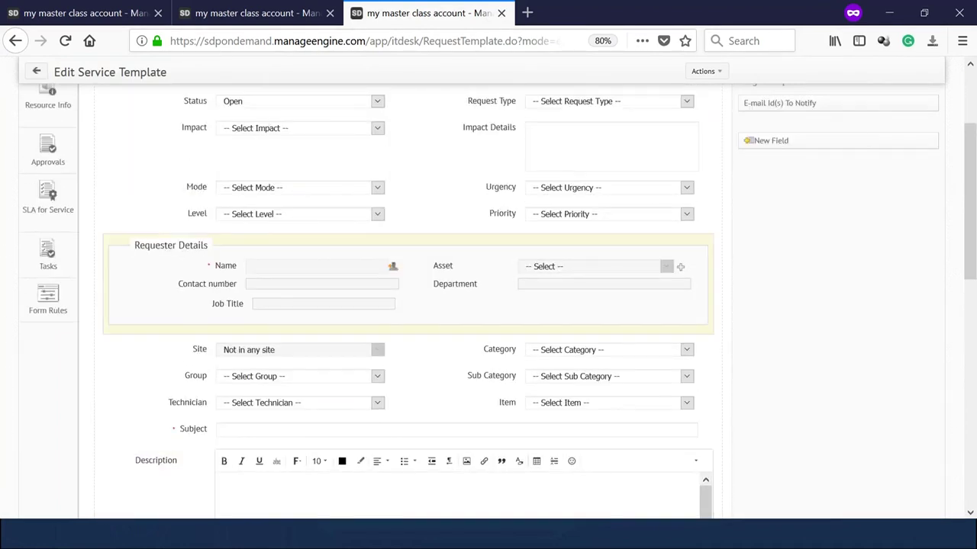
{"action": "scroll", "coordinate": [145, 427], "scroll_direction": "down", "scroll_amount": 15}
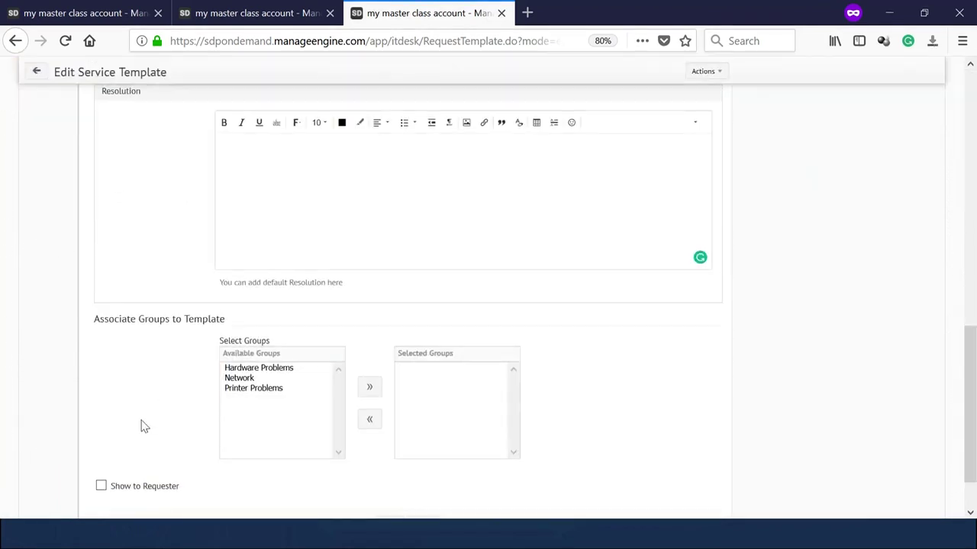
Enable Show to Requester, add the Hr Department user group, and save the template.
{"action": "left_click", "coordinate": [101, 485]}
{"action": "scroll", "coordinate": [211, 360], "scroll_direction": "down", "scroll_amount": 5}
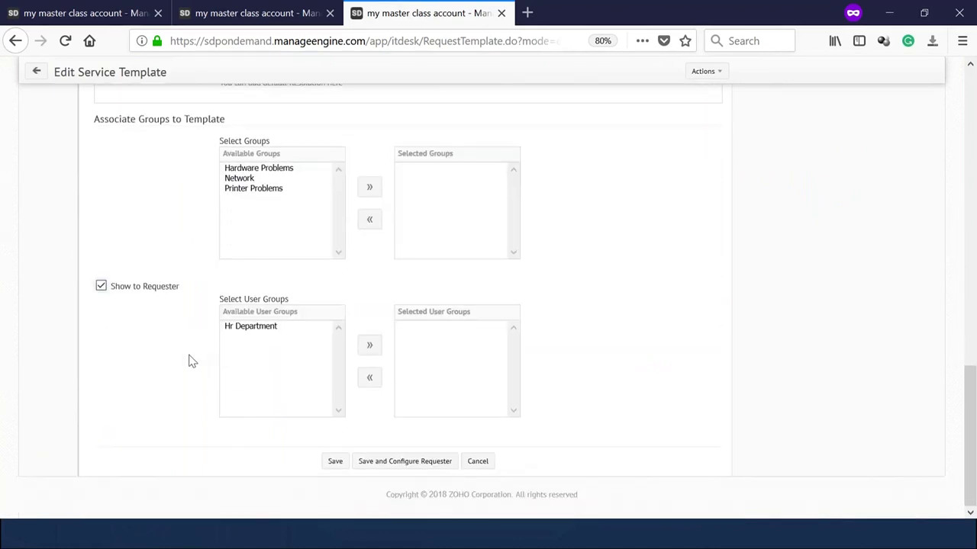
{"action": "left_click", "coordinate": [258, 325]}
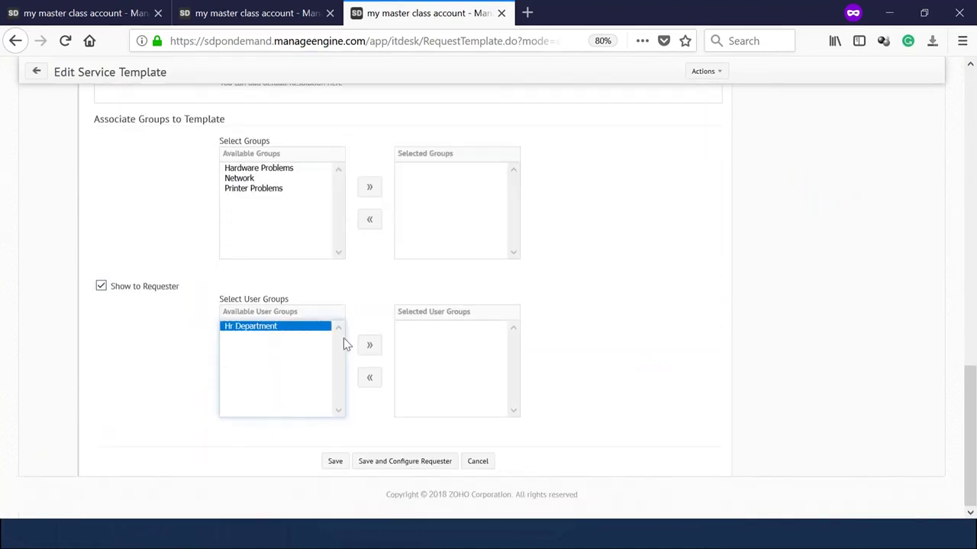
{"action": "left_click", "coordinate": [368, 347]}
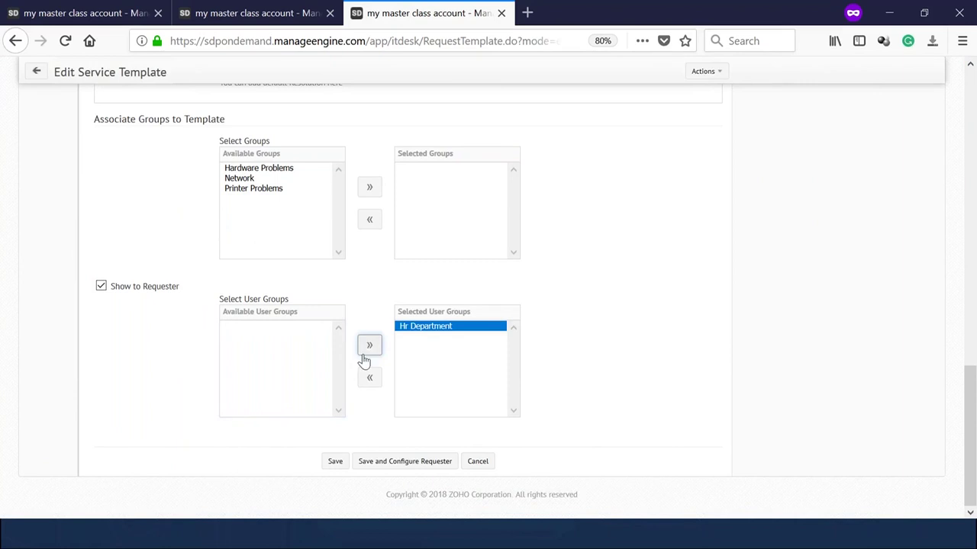
{"action": "left_click", "coordinate": [334, 463]}
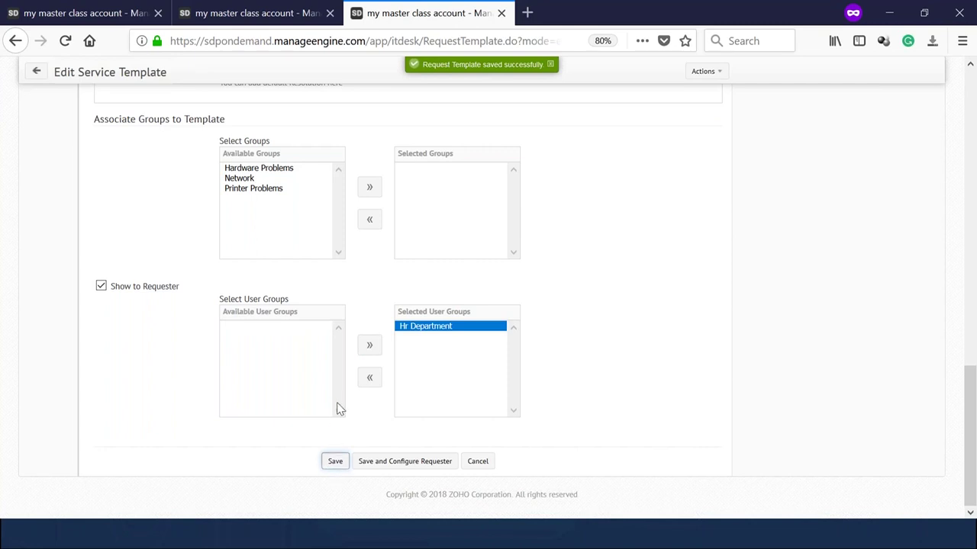
{"action": "scroll", "coordinate": [338, 405], "scroll_direction": "up", "scroll_amount": 8}
{"action": "scroll", "coordinate": [338, 400], "scroll_direction": "up", "scroll_amount": 5}
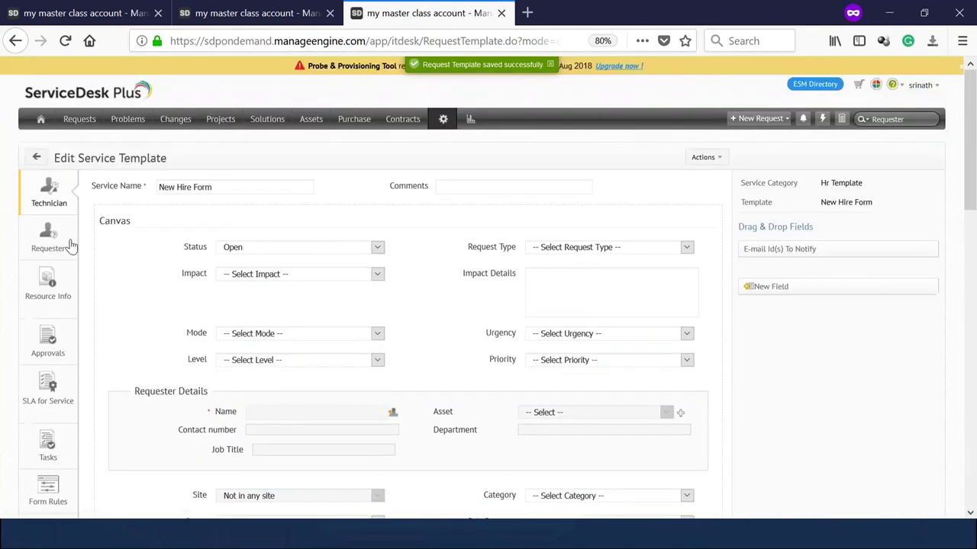
Compare the New Hire Form's Requester and Technician layouts, then open its Resource Info section.
{"action": "left_click", "coordinate": [67, 243]}
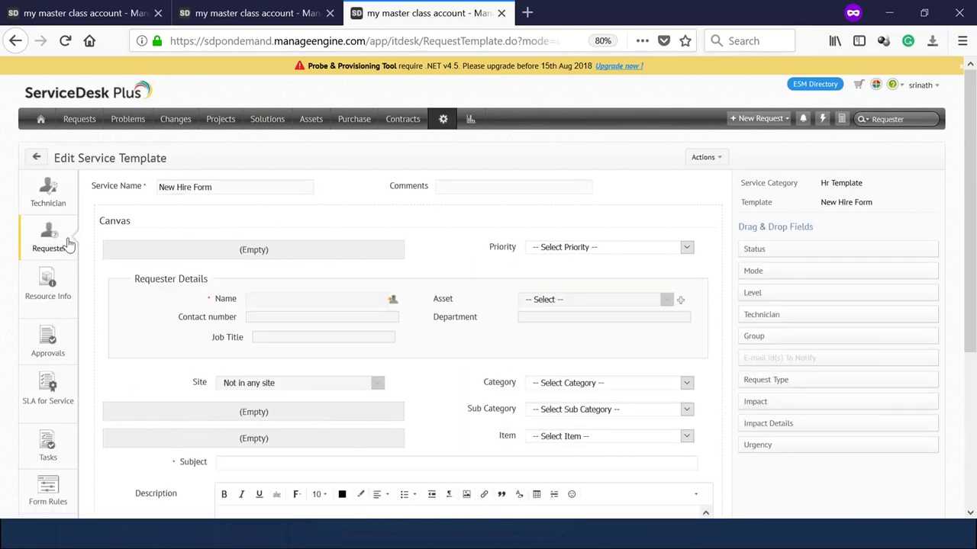
{"action": "left_click", "coordinate": [60, 203]}
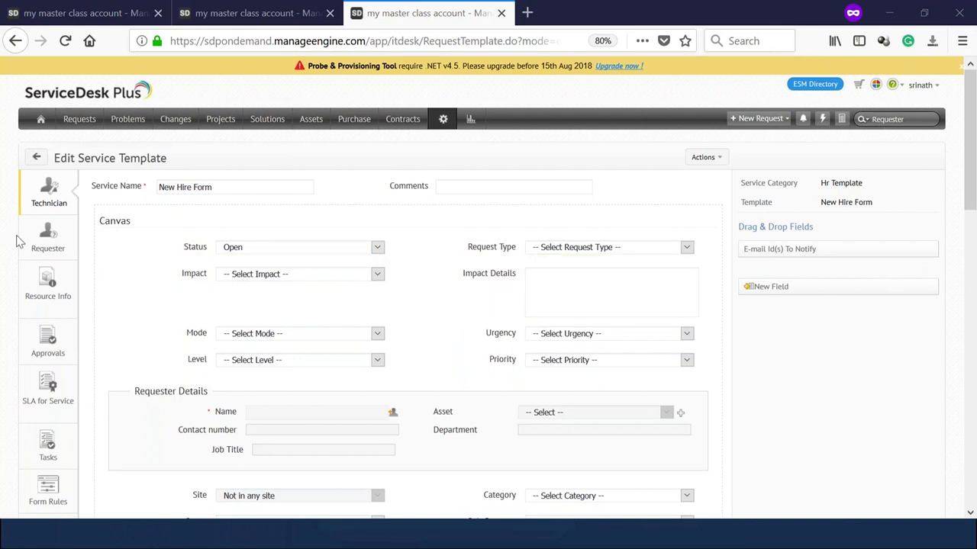
{"action": "left_click", "coordinate": [48, 243]}
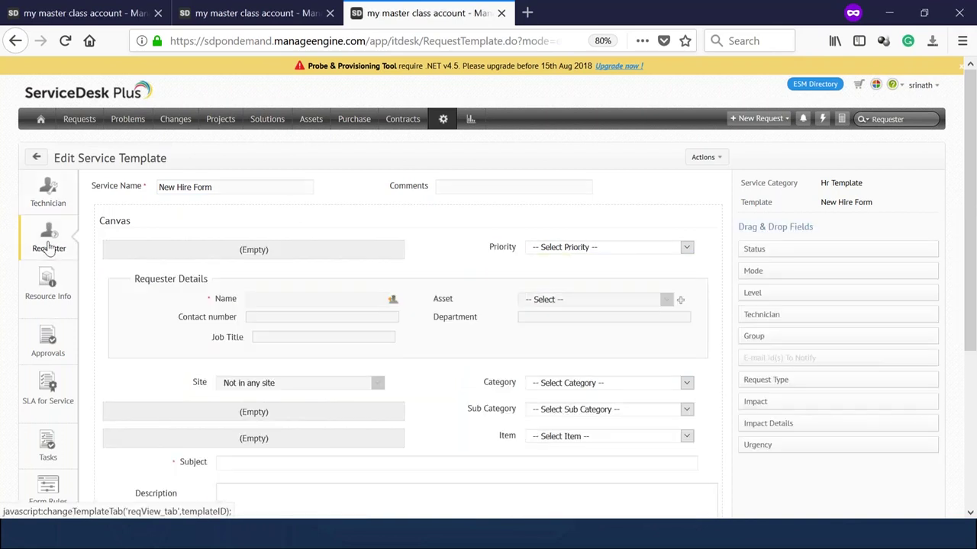
{"action": "scroll", "coordinate": [359, 287], "scroll_direction": "down", "scroll_amount": 4}
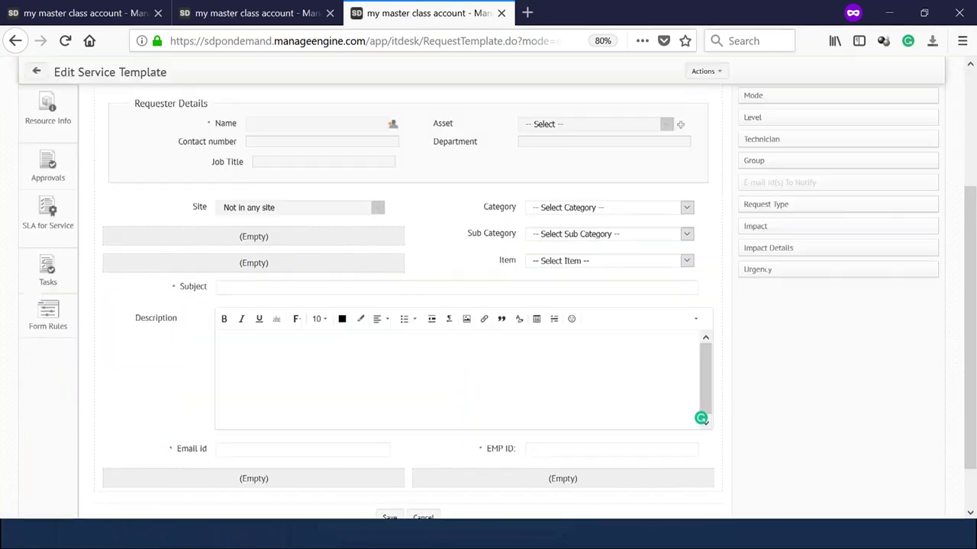
{"action": "scroll", "coordinate": [360, 287], "scroll_direction": "up", "scroll_amount": 4}
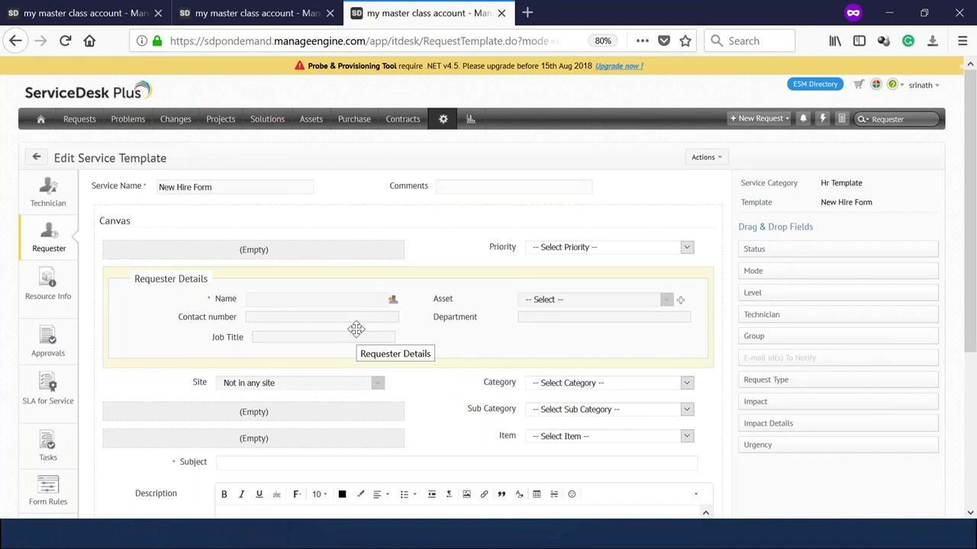
{"action": "scroll", "coordinate": [362, 320], "scroll_direction": "down", "scroll_amount": 4}
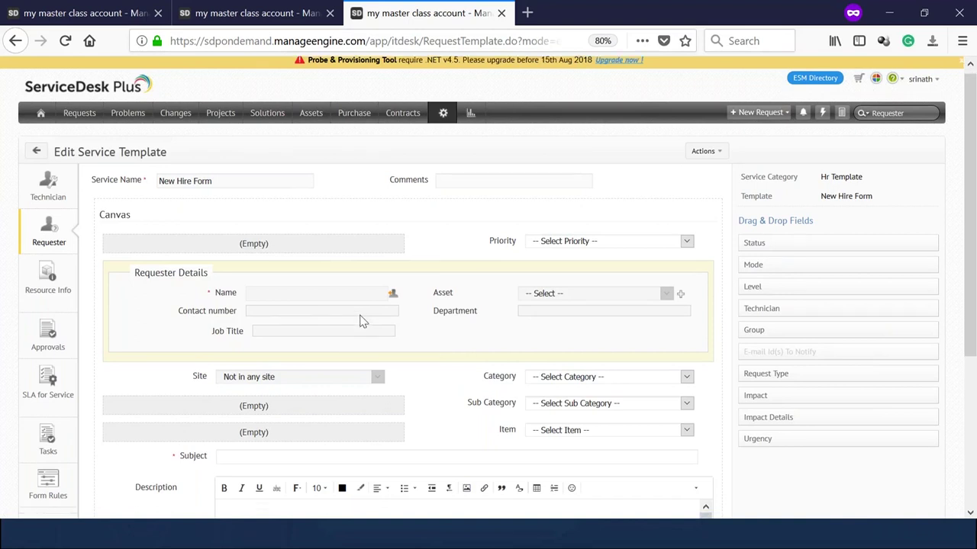
{"action": "scroll", "coordinate": [367, 320], "scroll_direction": "down", "scroll_amount": 1}
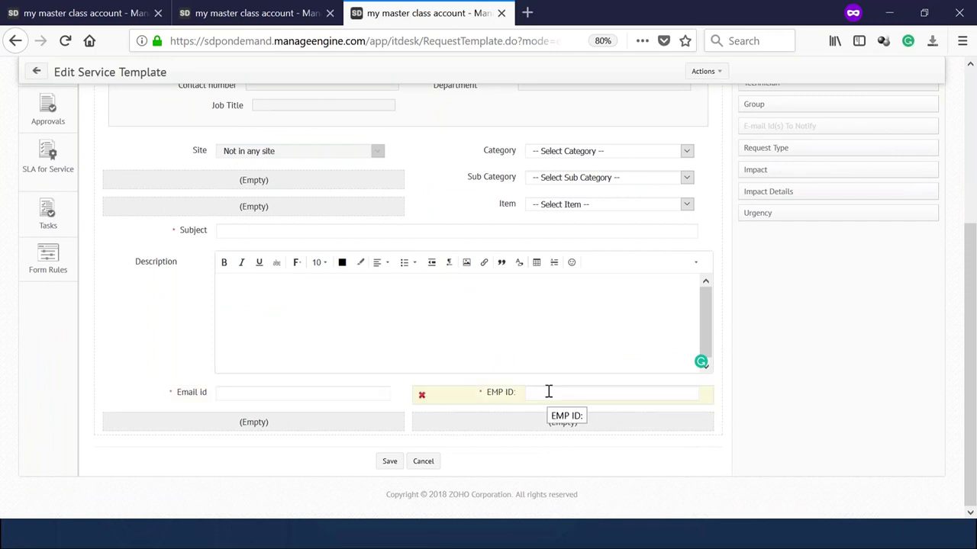
{"action": "scroll", "coordinate": [520, 373], "scroll_direction": "up", "scroll_amount": 2}
{"action": "scroll", "coordinate": [85, 347], "scroll_direction": "up", "scroll_amount": 3}
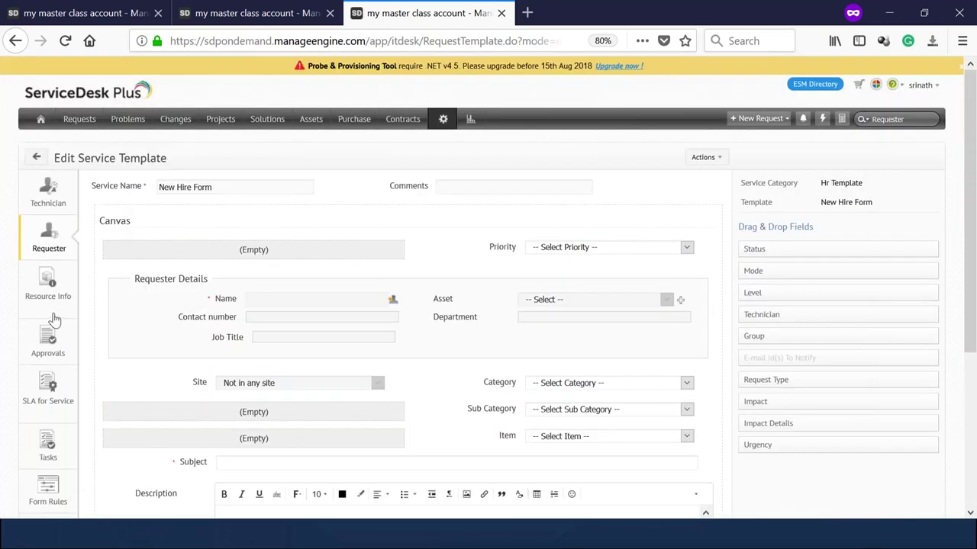
{"action": "left_click", "coordinate": [51, 303]}
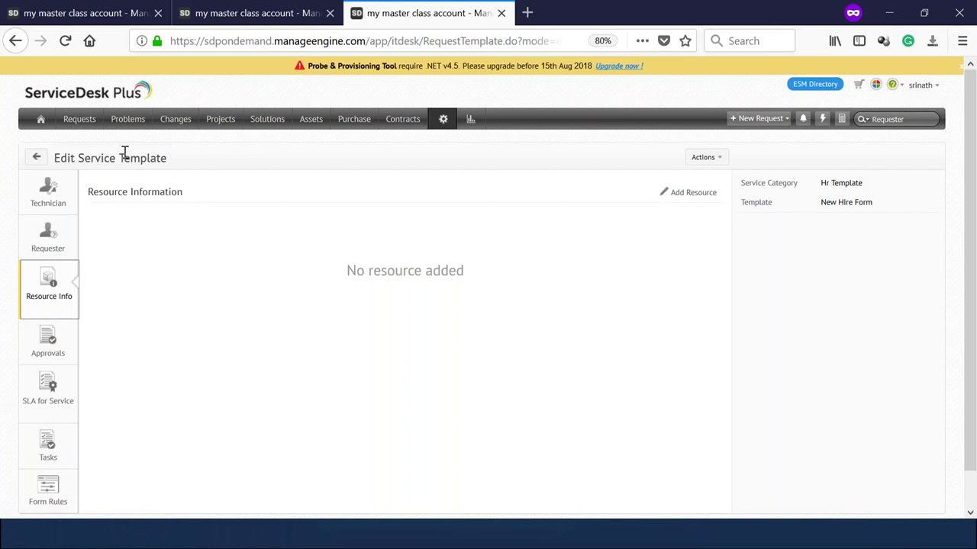
Add a resource titled 'Which department the new user will be associated?' and begin a new question.
{"action": "left_click", "coordinate": [695, 196]}
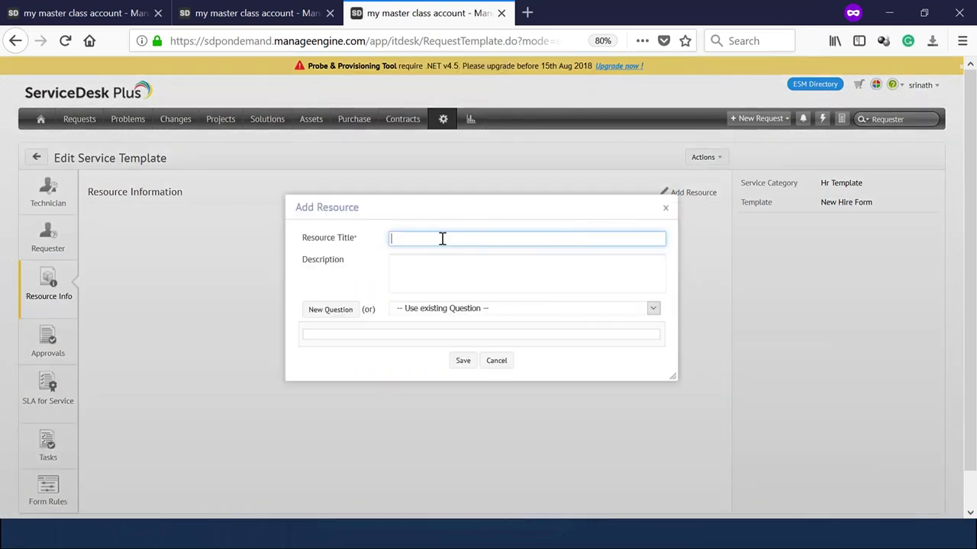
{"action": "type", "text": "Which department the new user will be associa"}
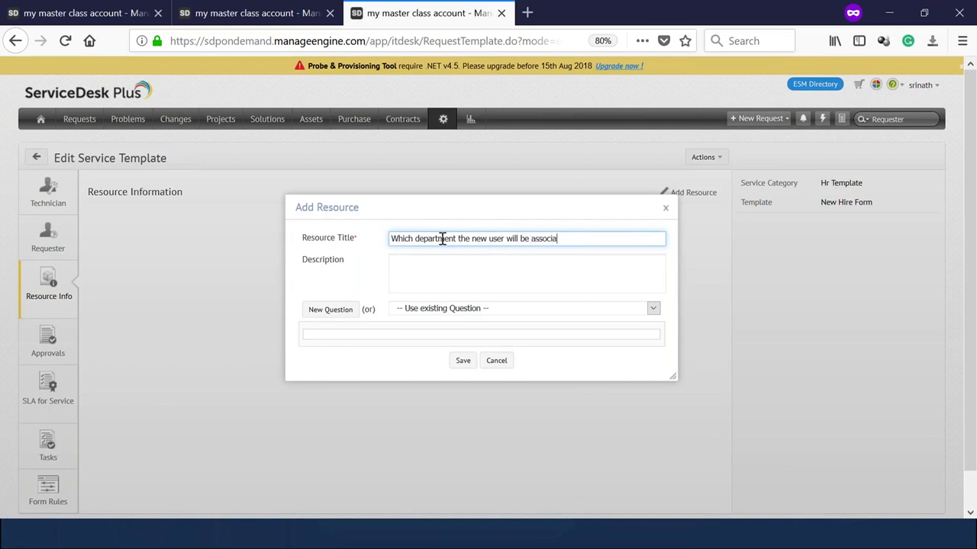
{"action": "type", "text": "ted?"}
{"action": "left_click", "coordinate": [345, 317]}
{"action": "triple_click", "coordinate": [485, 239]}
{"action": "key", "text": "ctrl+c"}
{"action": "left_click", "coordinate": [331, 313]}
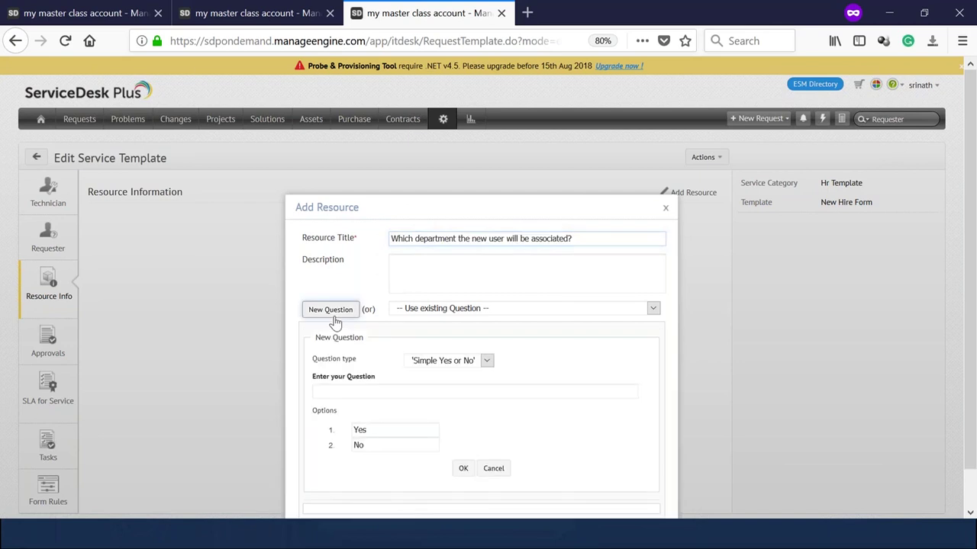
{"action": "left_click", "coordinate": [437, 310]}
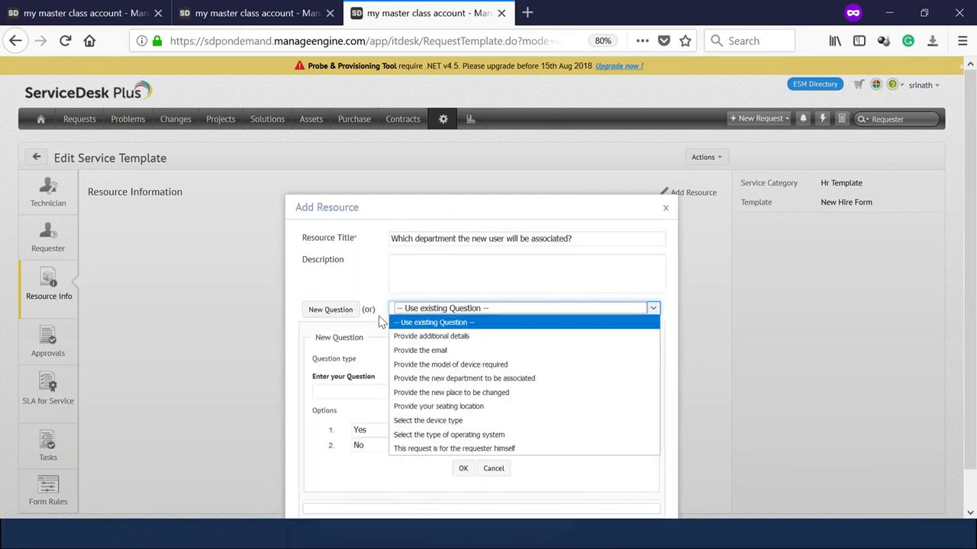
{"action": "left_click", "coordinate": [342, 317]}
{"action": "left_click", "coordinate": [577, 322]}
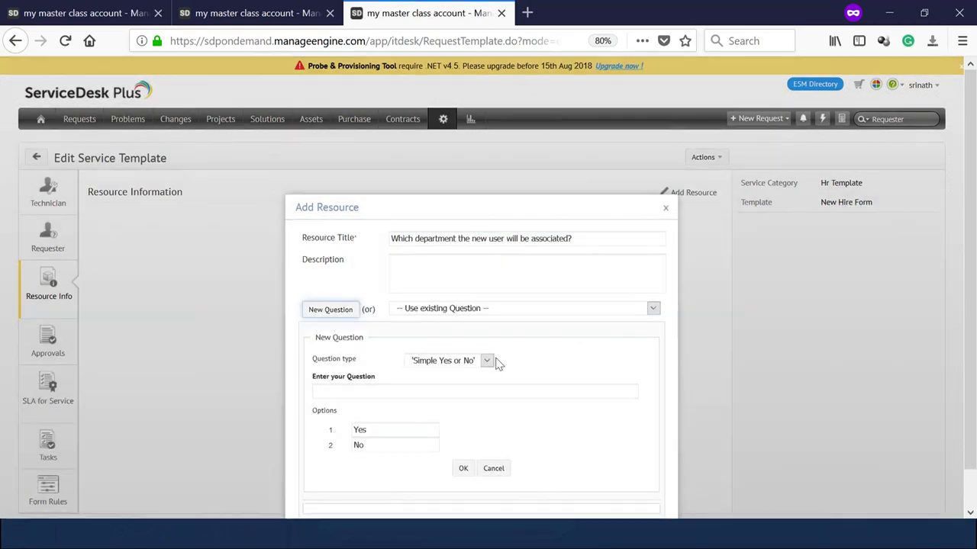
Make the title a Text Box question, confirm it, and save the resource.
{"action": "left_click", "coordinate": [469, 363]}
{"action": "left_click", "coordinate": [439, 418]}
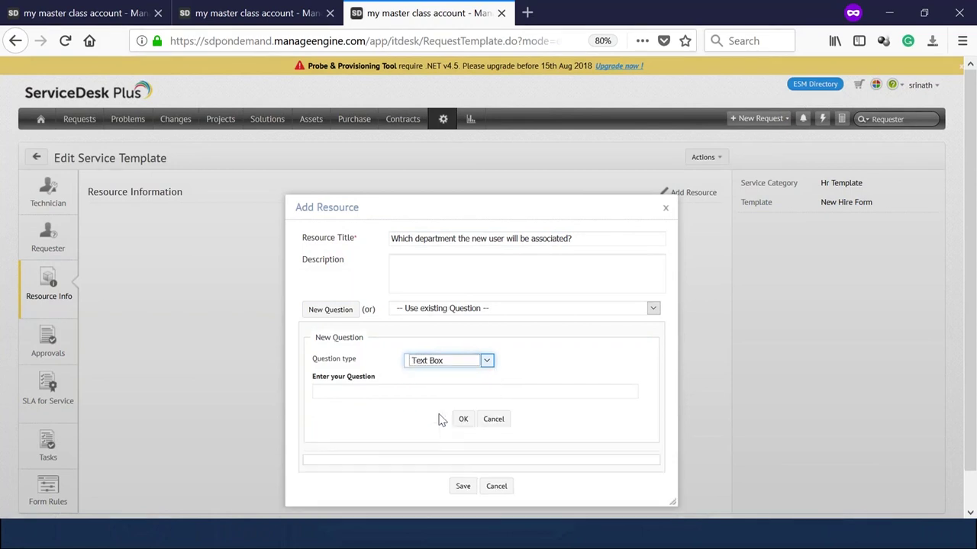
{"action": "left_click", "coordinate": [388, 392]}
{"action": "key", "text": "ctrl+v"}
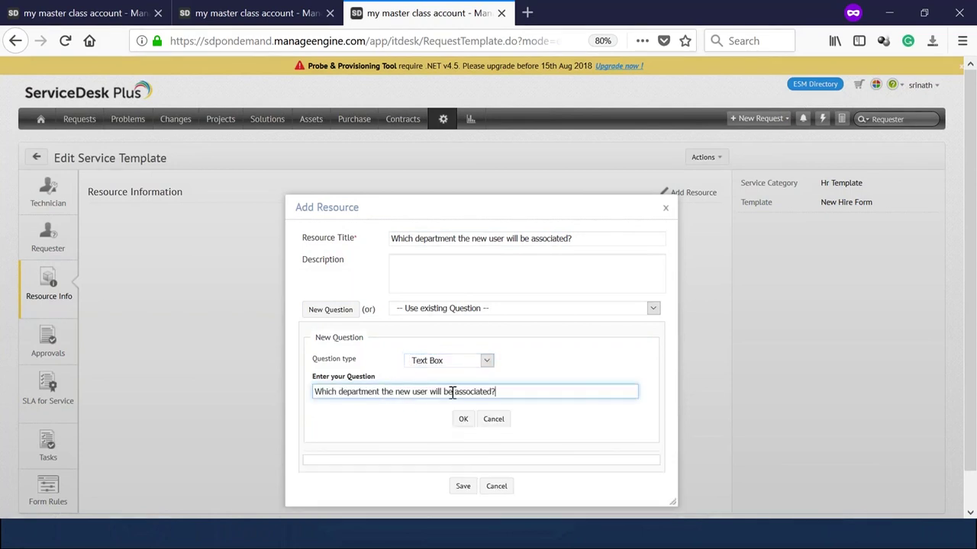
{"action": "scroll", "coordinate": [582, 390], "scroll_direction": "down", "scroll_amount": 1}
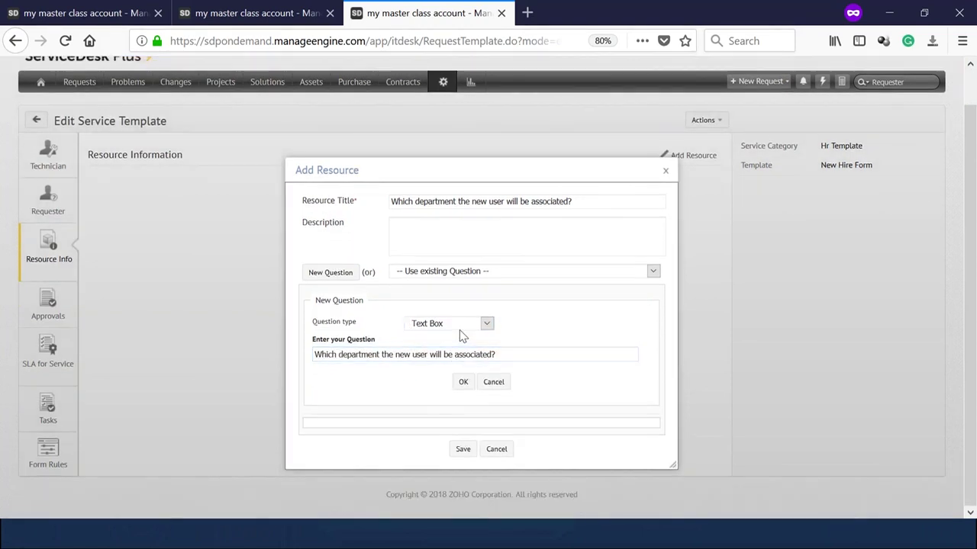
{"action": "left_click", "coordinate": [462, 328]}
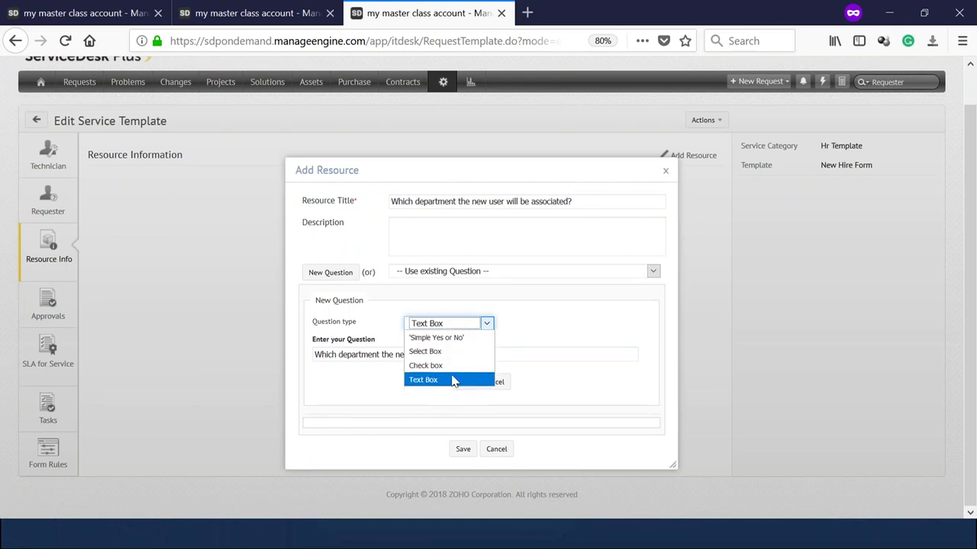
{"action": "left_click", "coordinate": [516, 334]}
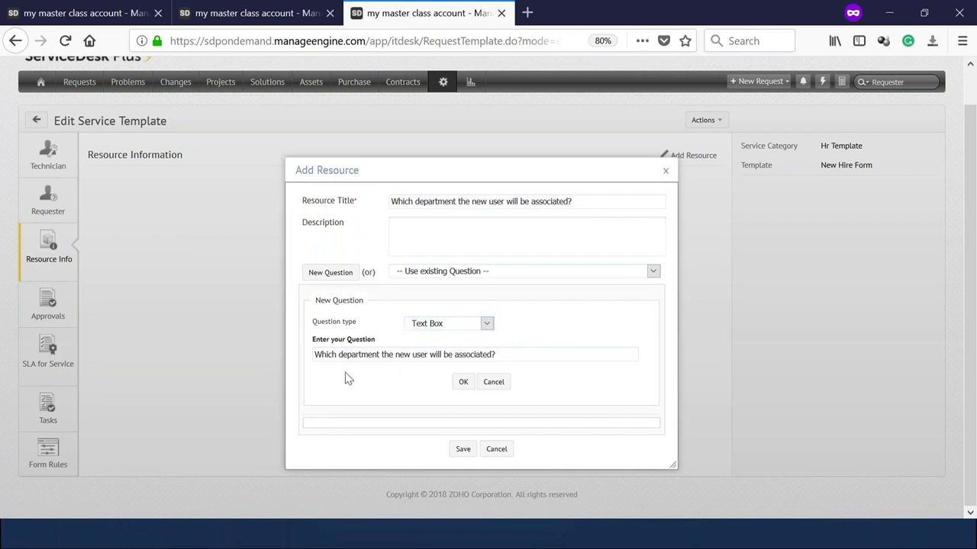
{"action": "left_click", "coordinate": [461, 384]}
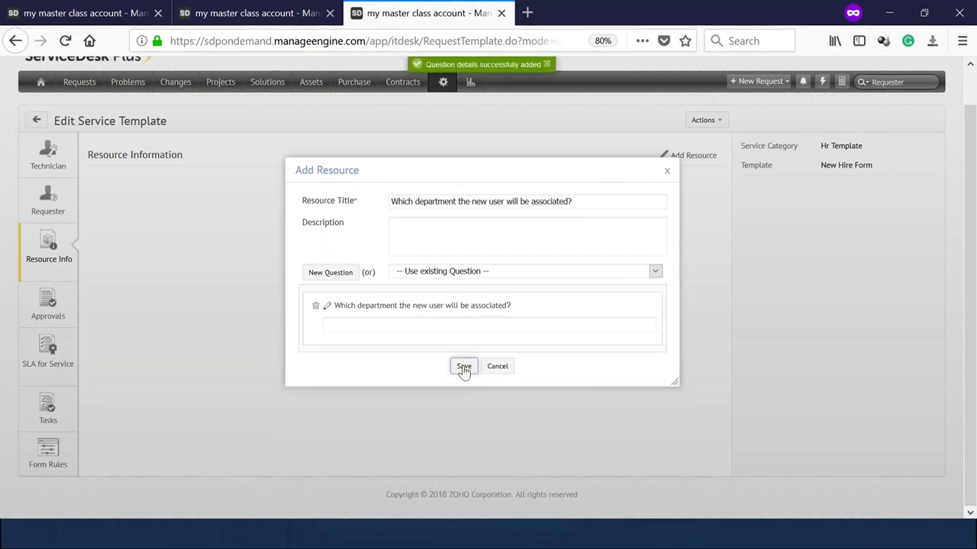
{"action": "left_click", "coordinate": [464, 368]}
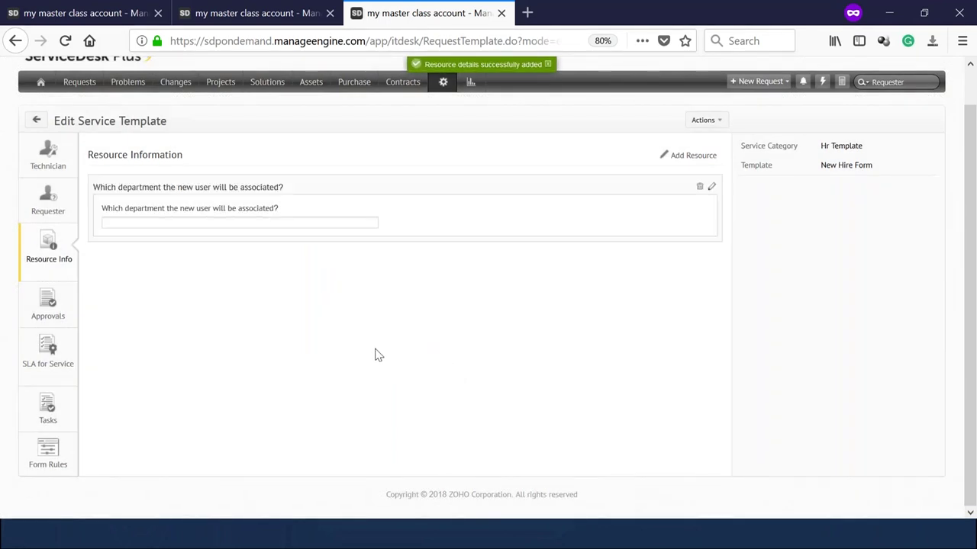
{"action": "left_click", "coordinate": [679, 160]}
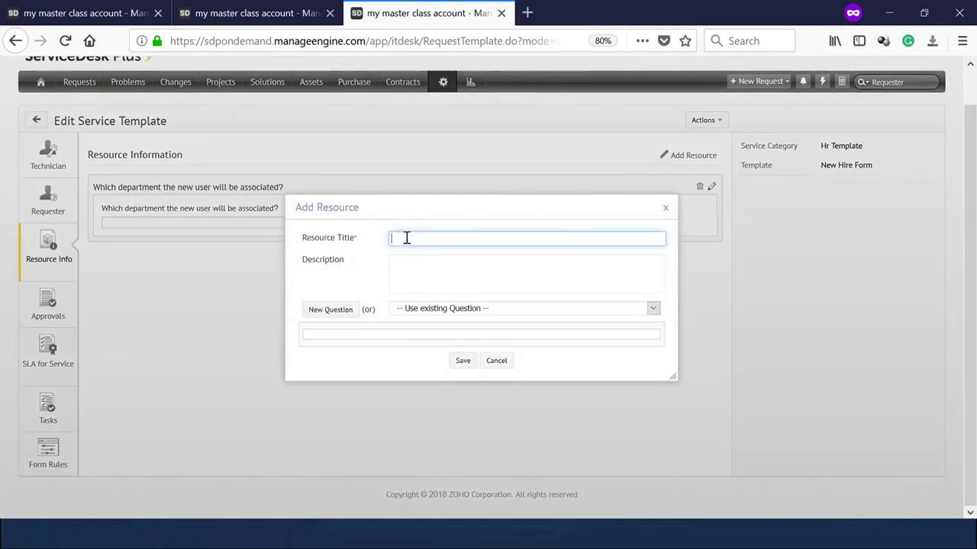
Title the new resource 'What Laptop needs to be provided to the new user?' and copy the title.
{"action": "type", "text": "What Laptop needs"}
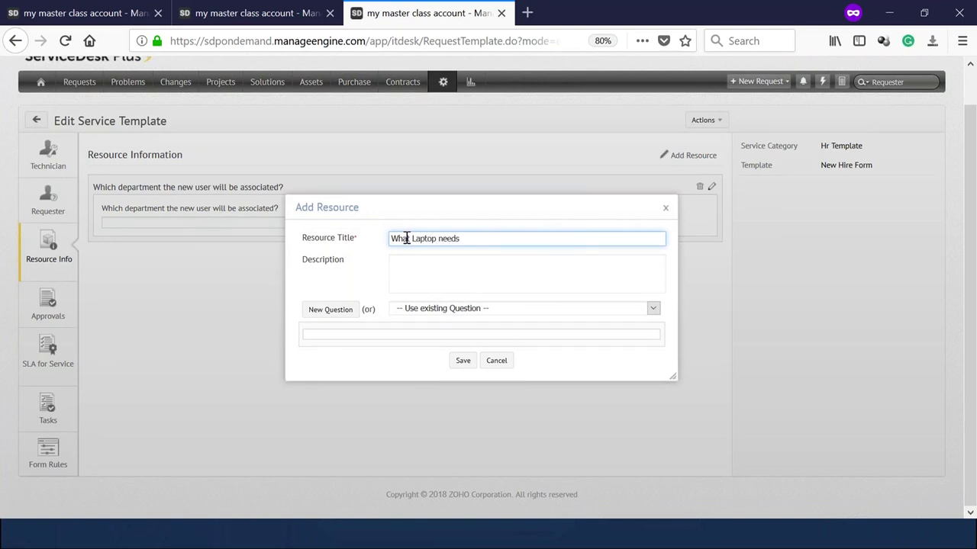
{"action": "type", "text": " to be provided to the new uswer"}
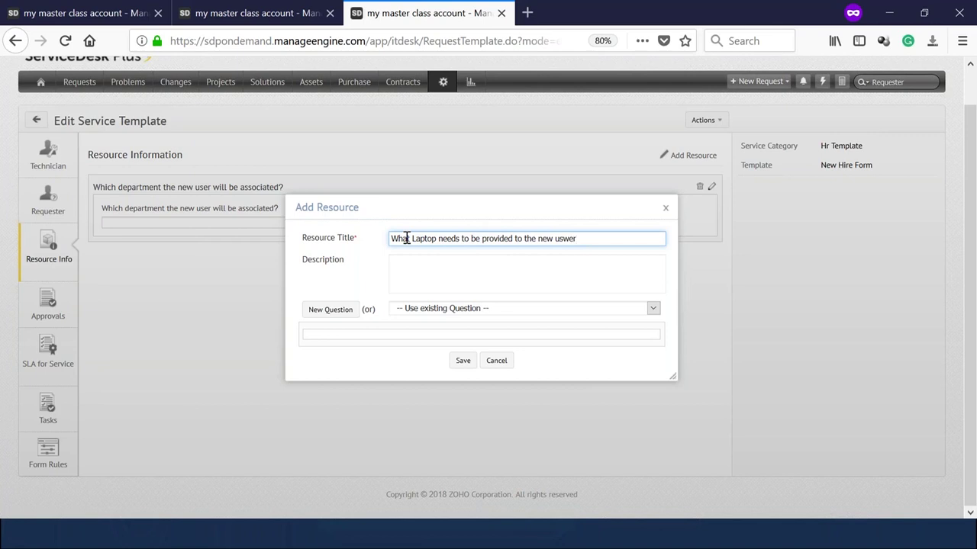
{"action": "key", "text": "BackSpace"}
{"action": "key", "text": "BackSpace"}
{"action": "key", "text": "BackSpace"}
{"action": "key", "text": "BackSpace"}
{"action": "type", "text": "ser?"}
{"action": "left_click", "coordinate": [317, 313]}
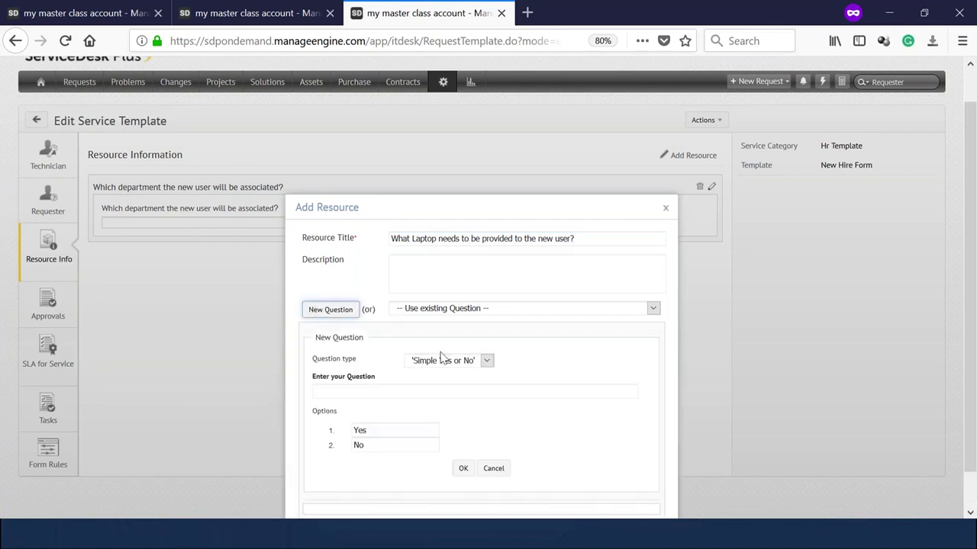
{"action": "left_click", "coordinate": [455, 236]}
{"action": "key", "text": "ctrl+a"}
{"action": "key", "text": "ctrl+c"}
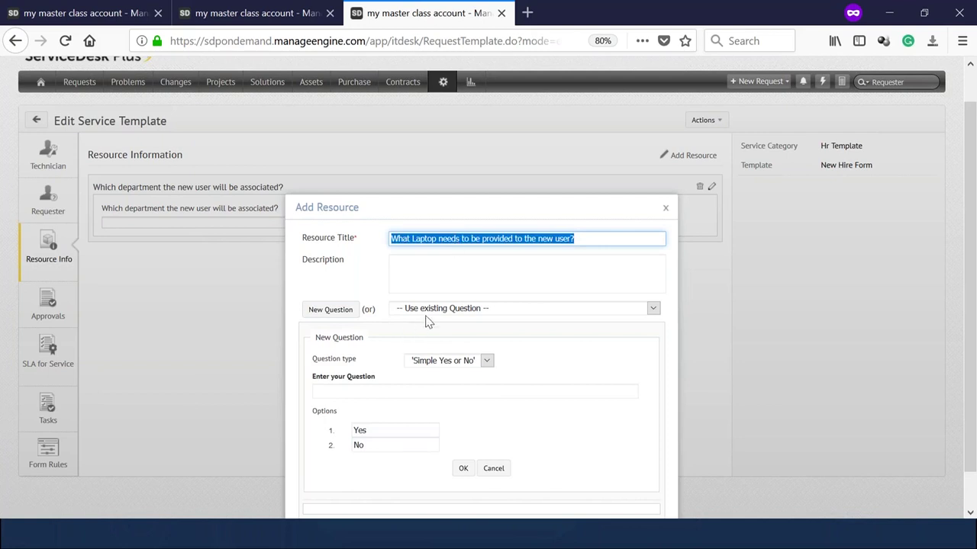
Make the title a Select Box question with a 'Windows Machine' option.
{"action": "left_click", "coordinate": [439, 362]}
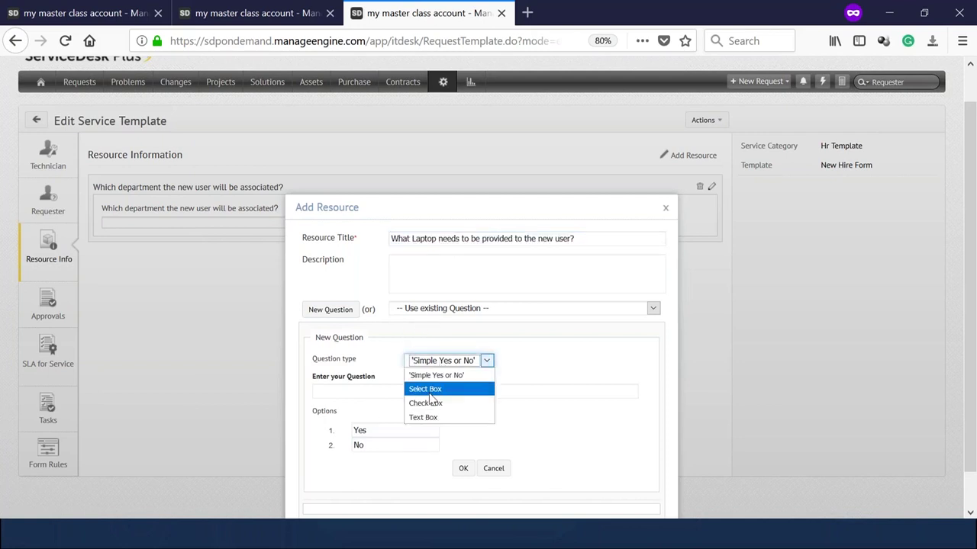
{"action": "left_click", "coordinate": [431, 392]}
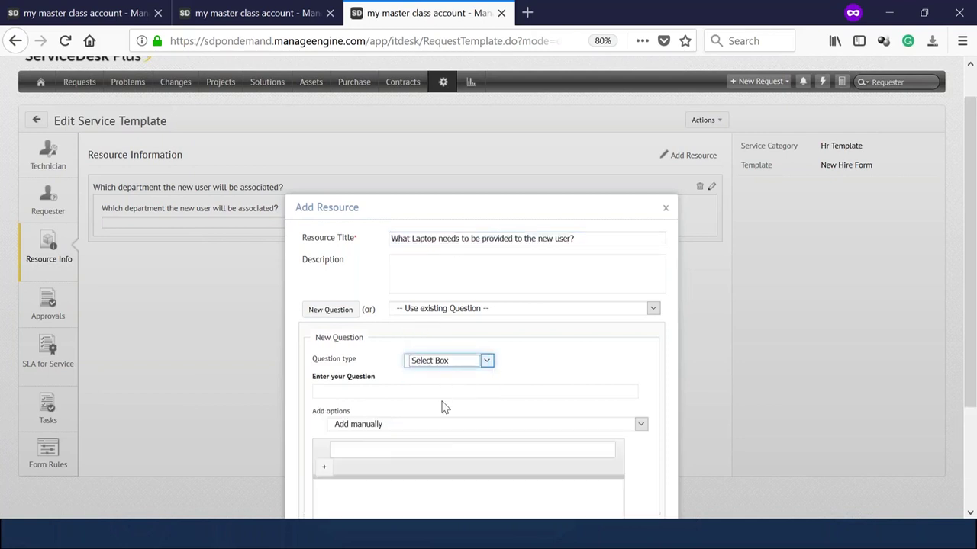
{"action": "scroll", "coordinate": [442, 405], "scroll_direction": "down", "scroll_amount": 2}
{"action": "left_click", "coordinate": [437, 316]}
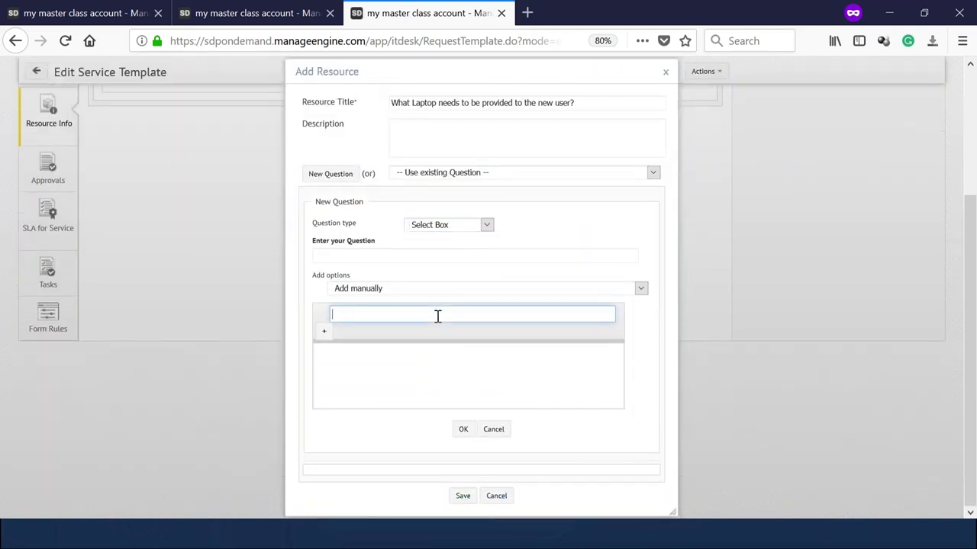
{"action": "type", "text": "Windows Machine"}
{"action": "left_click", "coordinate": [463, 429]}
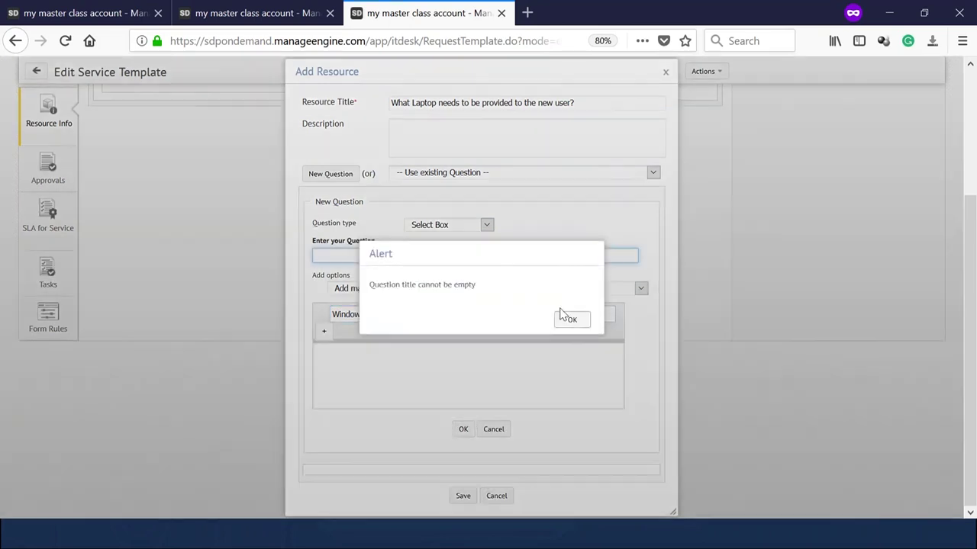
{"action": "left_click", "coordinate": [571, 321]}
{"action": "left_click", "coordinate": [425, 254]}
{"action": "key", "text": "ctrl+v"}
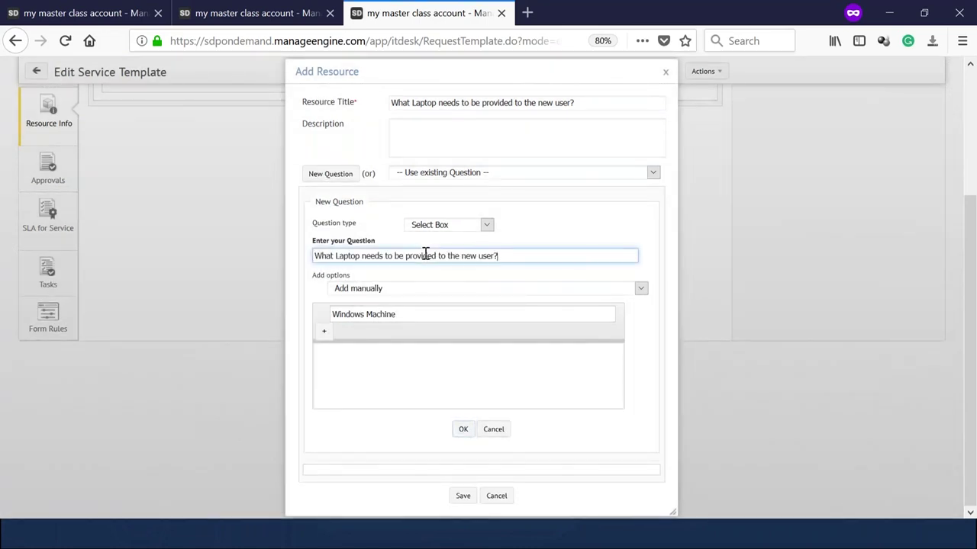
{"action": "left_click", "coordinate": [462, 430]}
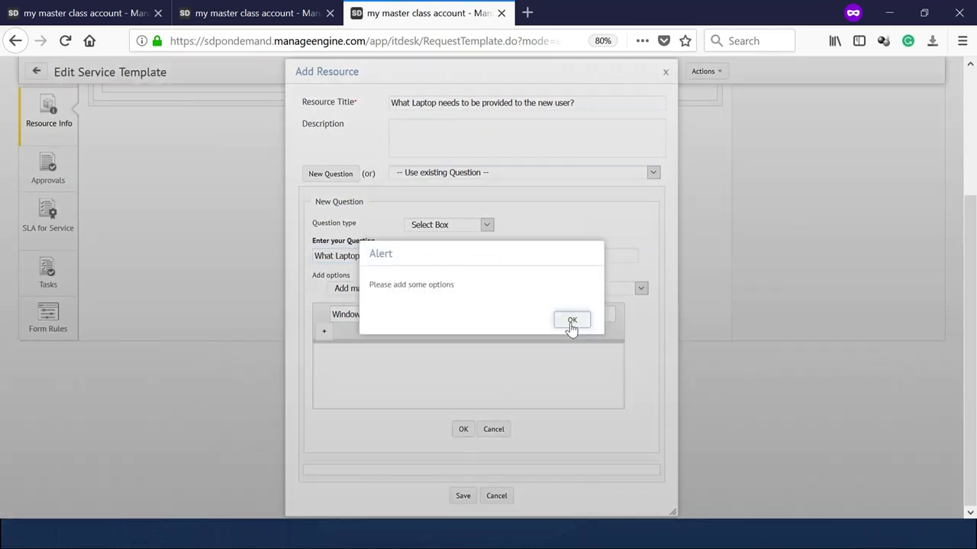
{"action": "left_click", "coordinate": [572, 327]}
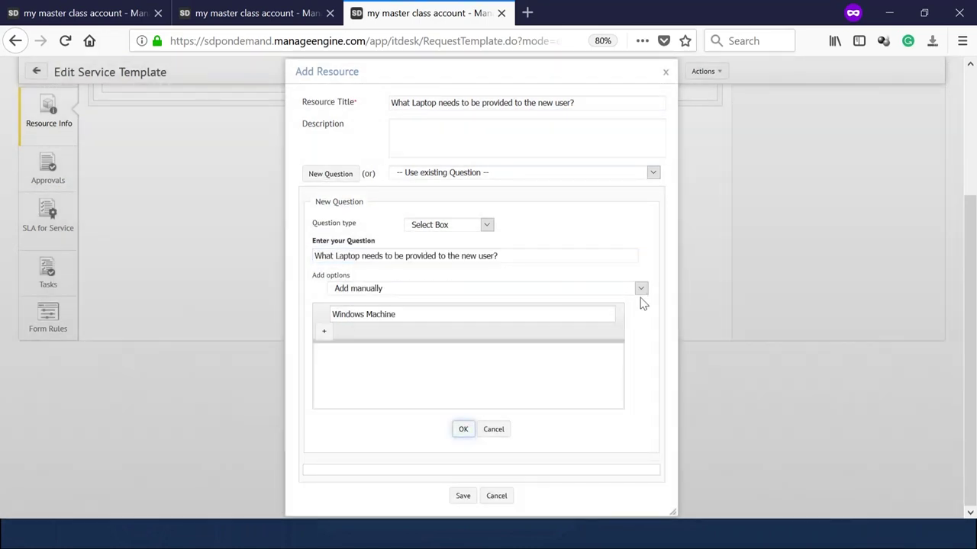
Add the 'MAC' option, finish the question, and save the laptop resource.
{"action": "left_click", "coordinate": [323, 332]}
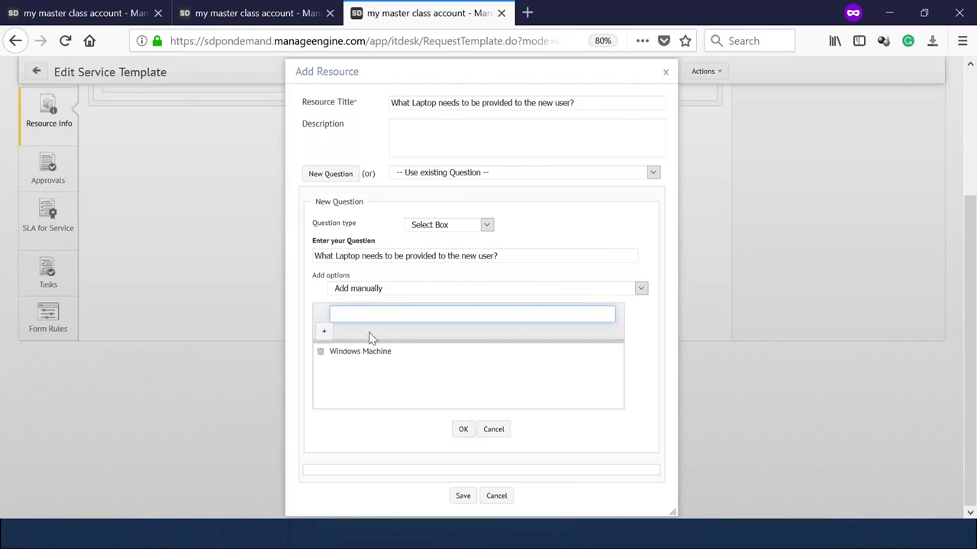
{"action": "type", "text": "MA"}
{"action": "key", "text": "BackSpace"}
{"action": "type", "text": "AC"}
{"action": "left_click", "coordinate": [461, 429]}
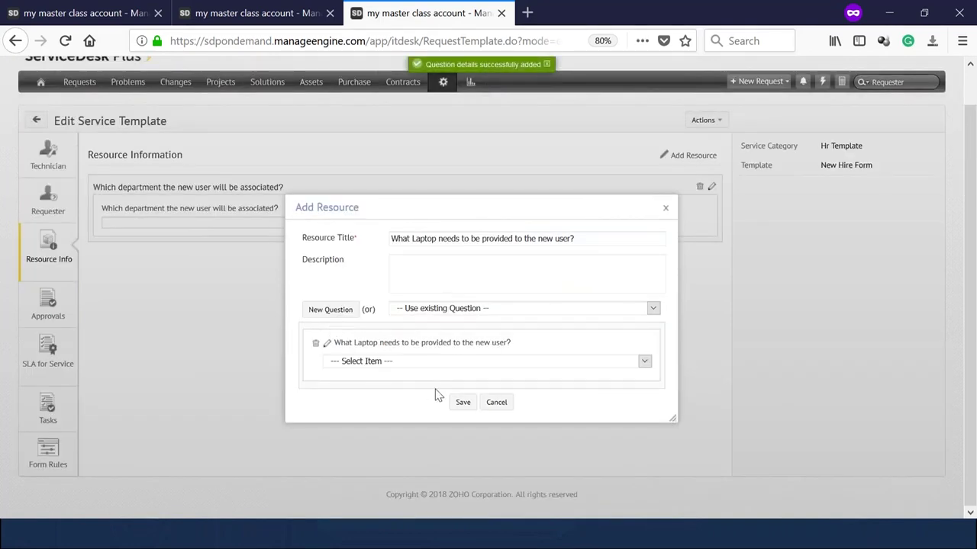
{"action": "left_click", "coordinate": [462, 404]}
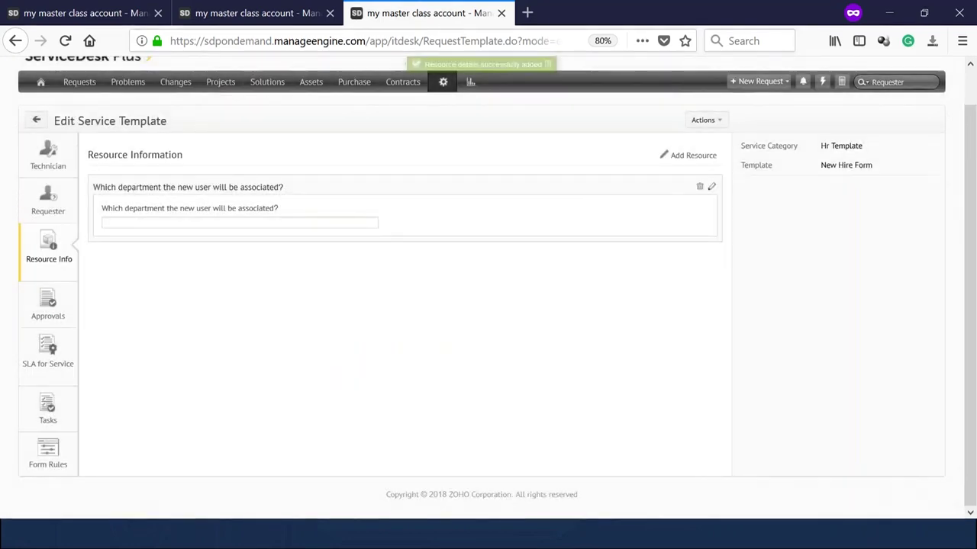
Review the template's laptop choices, Technician form and still-empty Approvals, then go to the User Groups tab.
{"action": "left_click", "coordinate": [147, 297]}
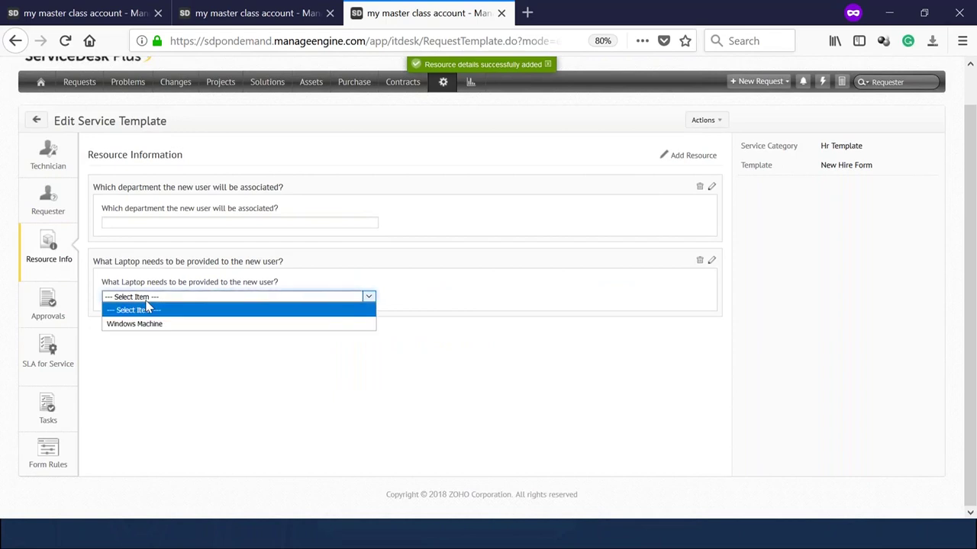
{"action": "left_click", "coordinate": [55, 170]}
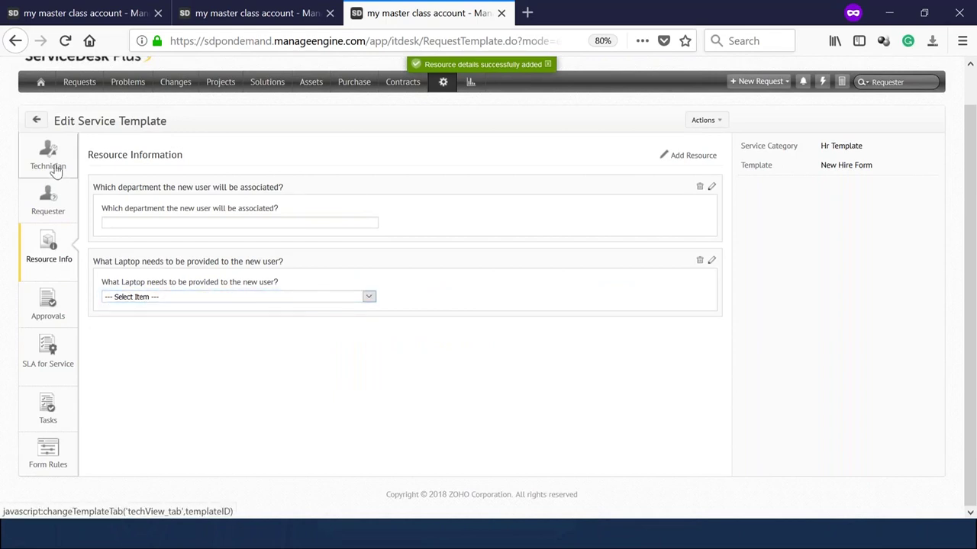
{"action": "left_click", "coordinate": [55, 170]}
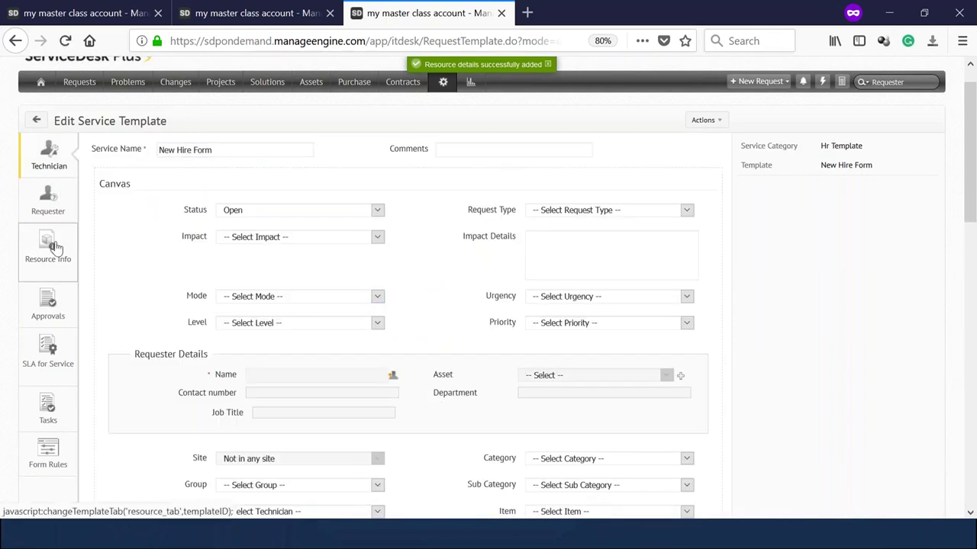
{"action": "left_click", "coordinate": [55, 247]}
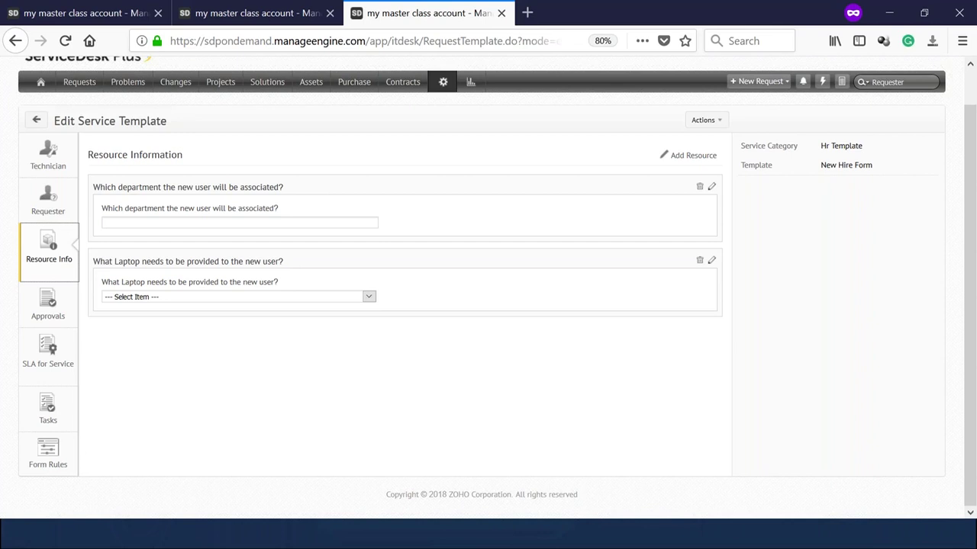
{"action": "left_click", "coordinate": [64, 311]}
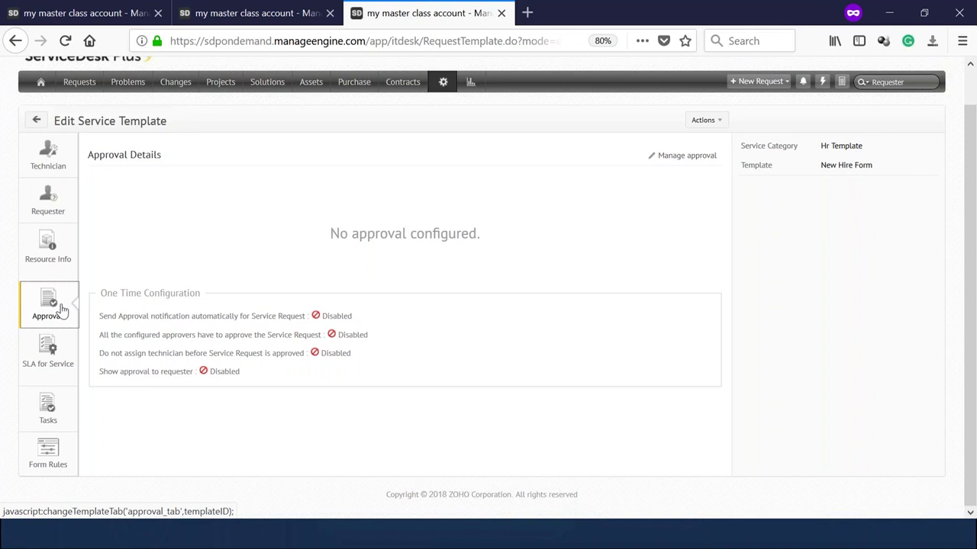
{"action": "left_click", "coordinate": [227, 9]}
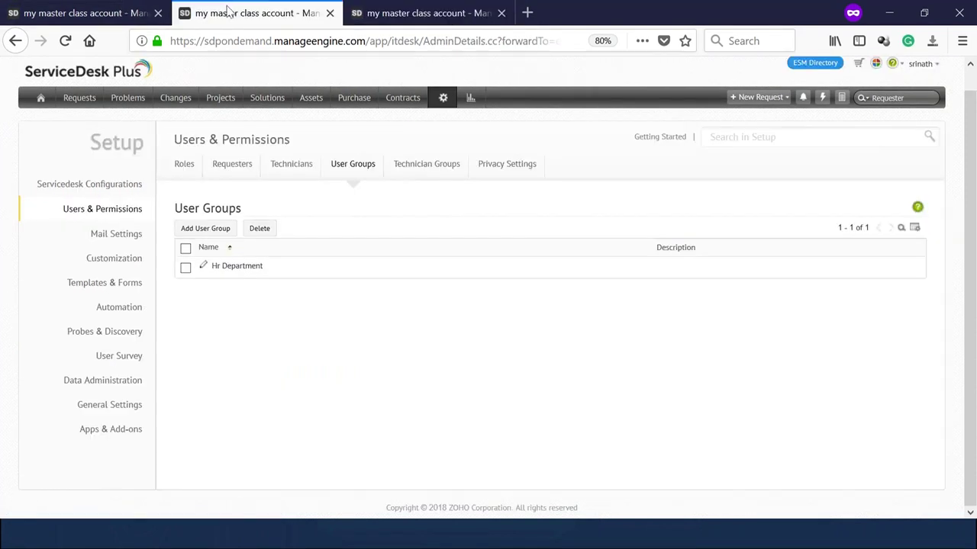
Create an organization-level role named Hr Manager.
{"action": "left_click", "coordinate": [445, 100]}
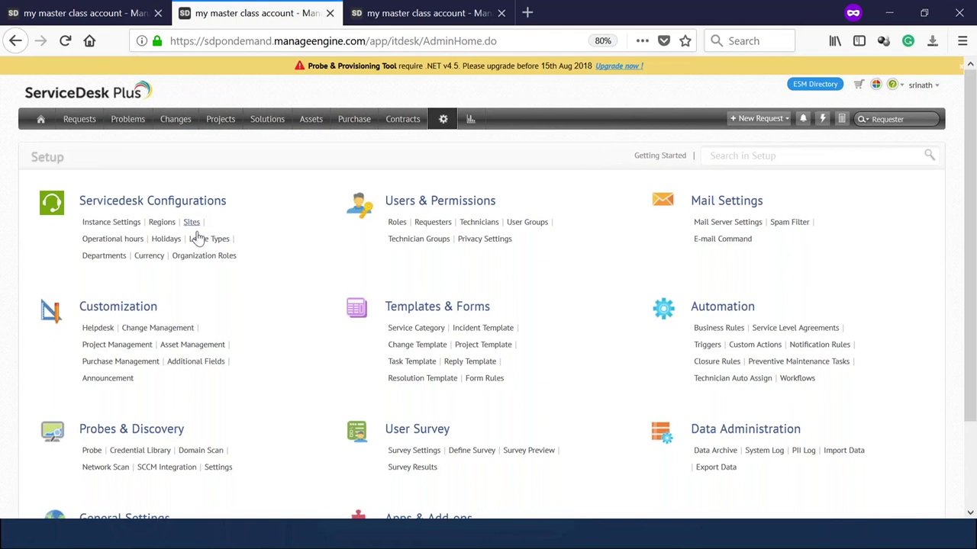
{"action": "left_click", "coordinate": [203, 257]}
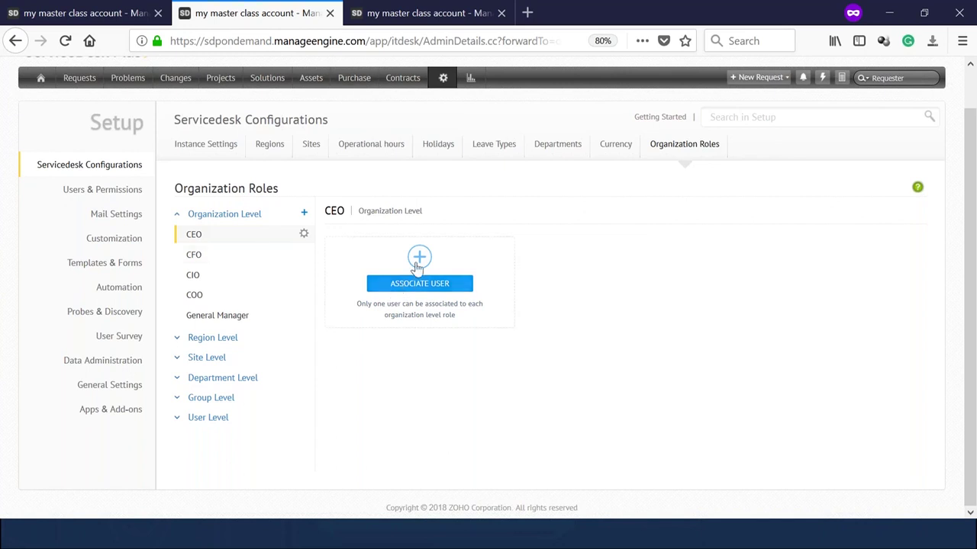
{"action": "left_click", "coordinate": [304, 216]}
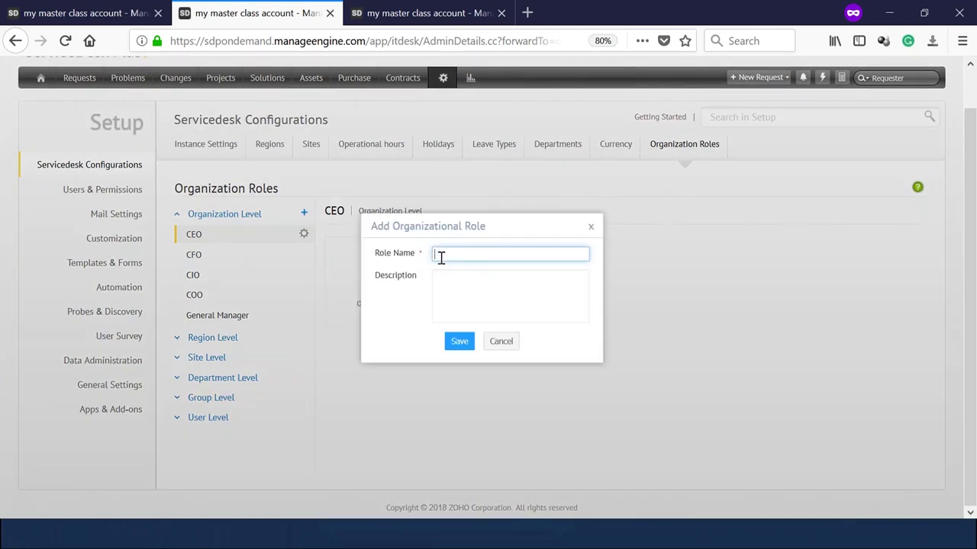
{"action": "type", "text": "HRMAna"}
{"action": "key", "text": "BackSpace"}
{"action": "key", "text": "BackSpace"}
{"action": "key", "text": "BackSpace"}
{"action": "type", "text": "anager"}
{"action": "left_click", "coordinate": [460, 345]}
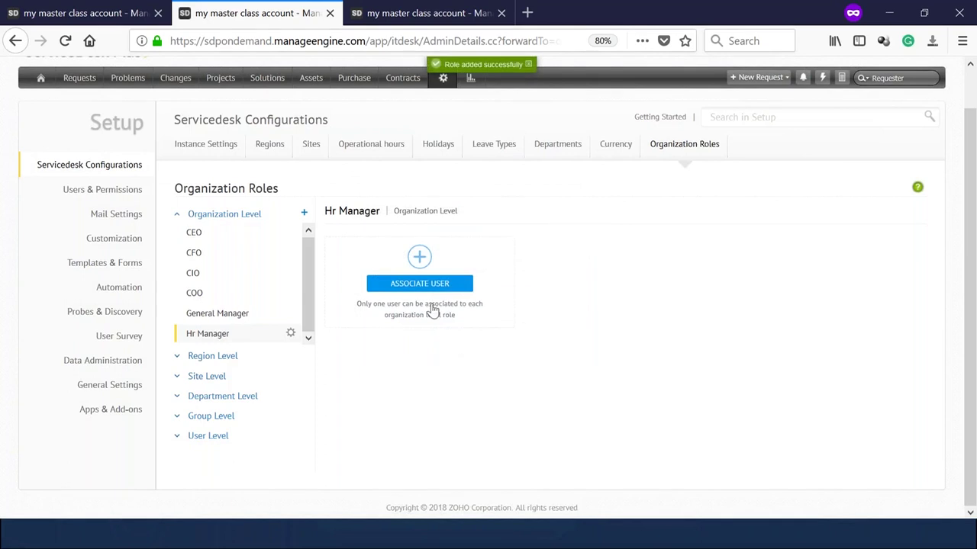
Associate a user with the Hr Manager role and return to the template tab.
{"action": "left_click", "coordinate": [425, 290]}
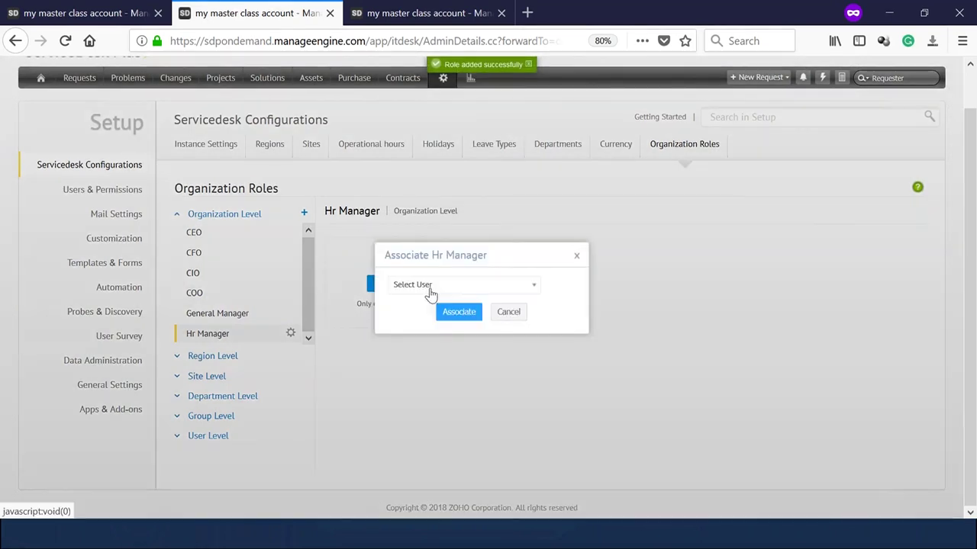
{"action": "left_click", "coordinate": [432, 290]}
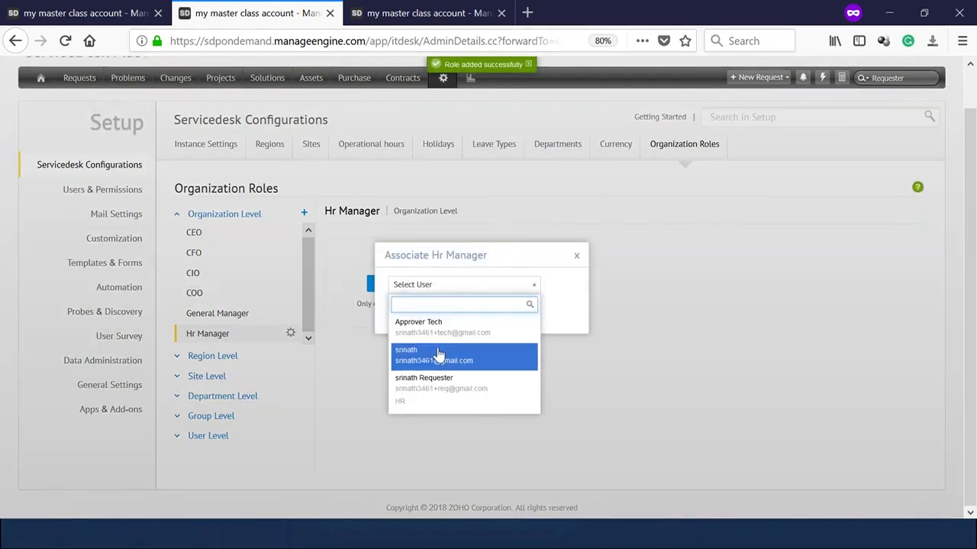
{"action": "left_click", "coordinate": [436, 355]}
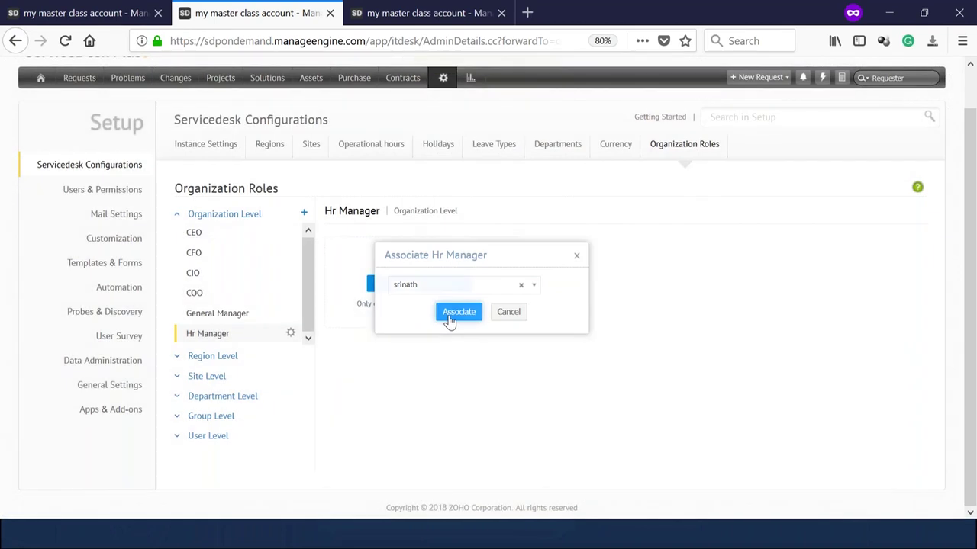
{"action": "left_click", "coordinate": [456, 313]}
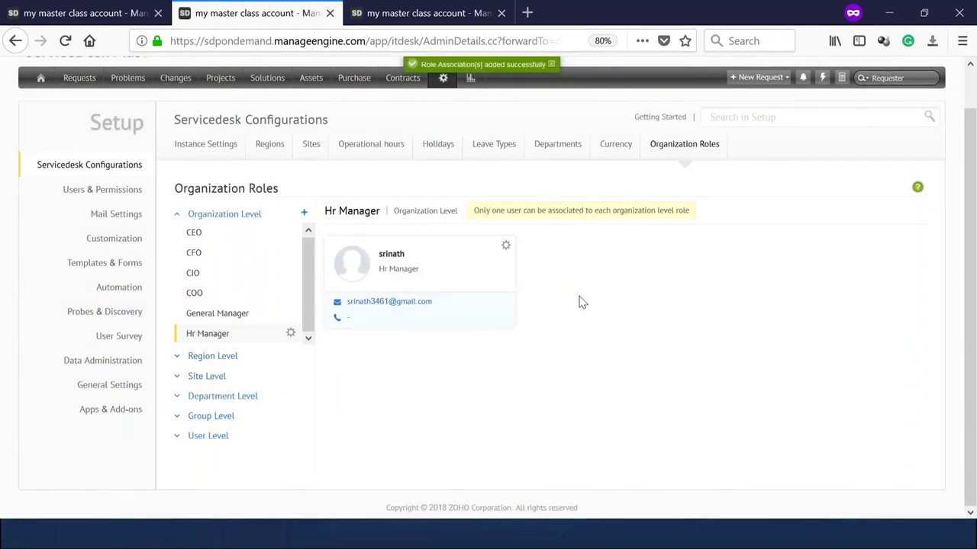
{"action": "scroll", "coordinate": [526, 309], "scroll_direction": "up", "scroll_amount": 1}
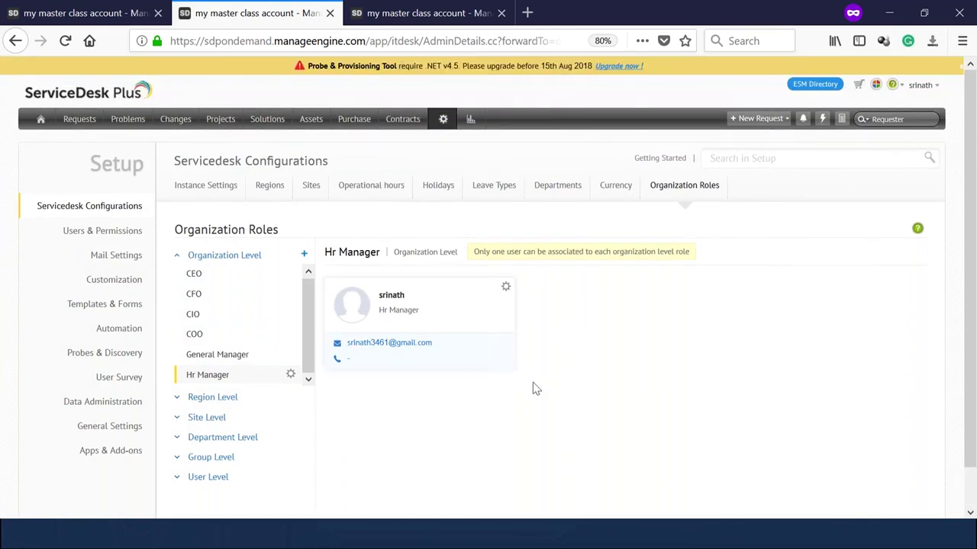
{"action": "left_click", "coordinate": [369, 15]}
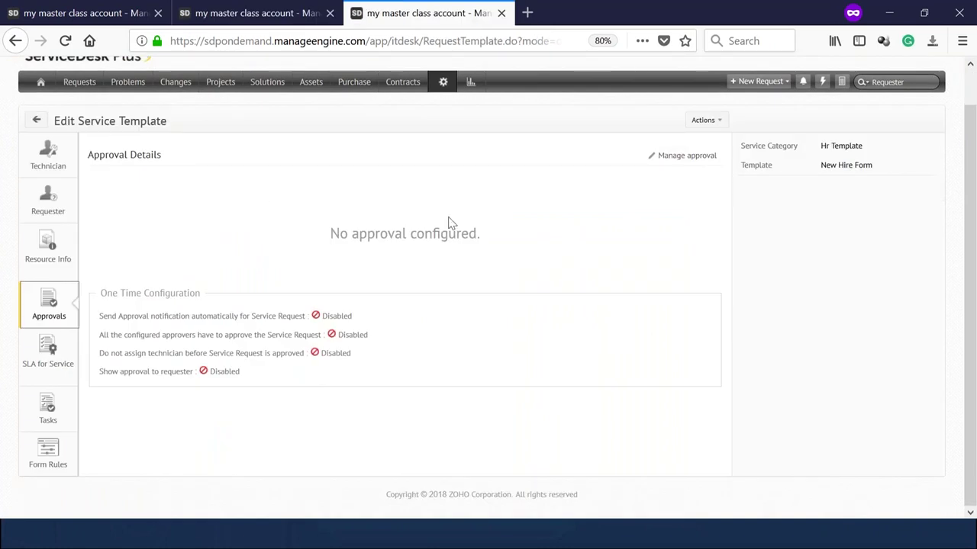
Set the Hr Manager role as Stage I approver and add Stages II and III.
{"action": "left_click", "coordinate": [677, 156]}
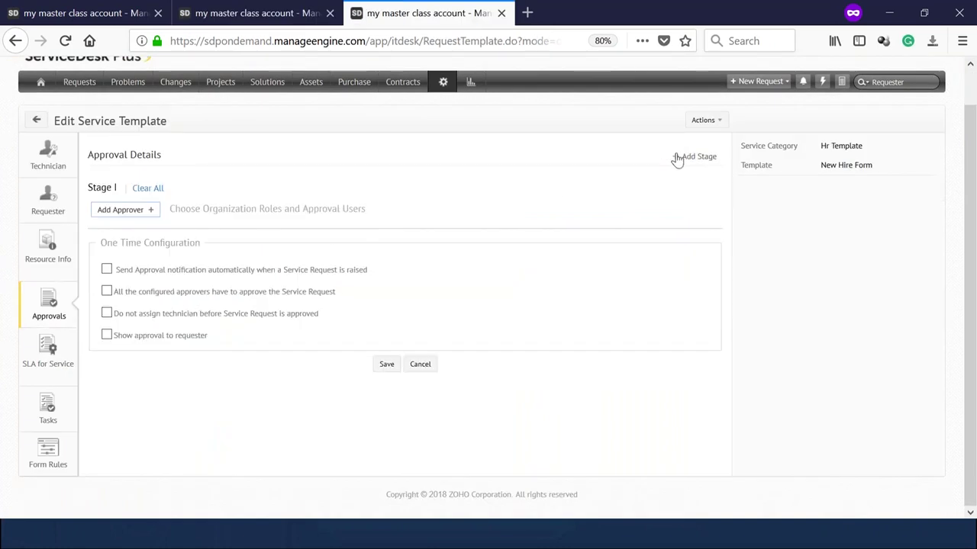
{"action": "left_click", "coordinate": [130, 210]}
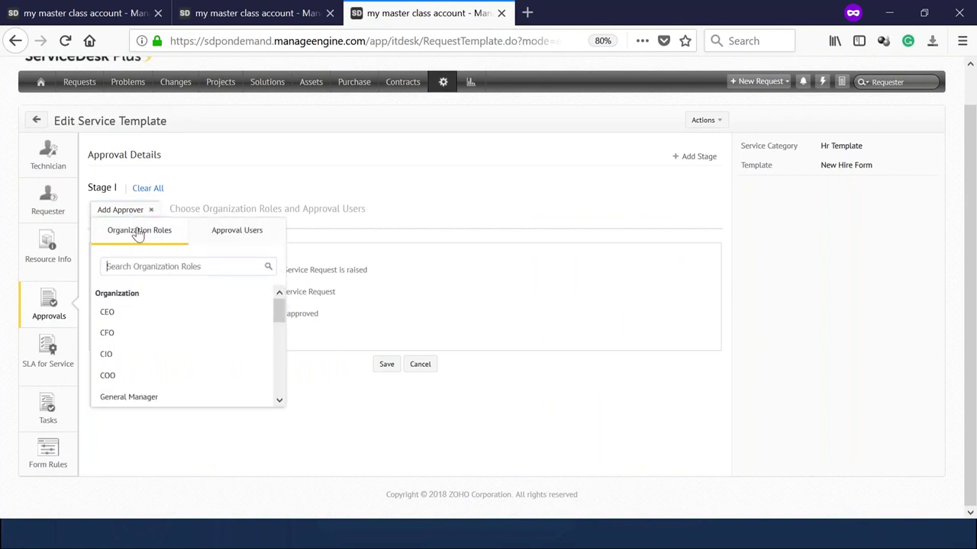
{"action": "left_click", "coordinate": [137, 269]}
{"action": "type", "text": "hr"}
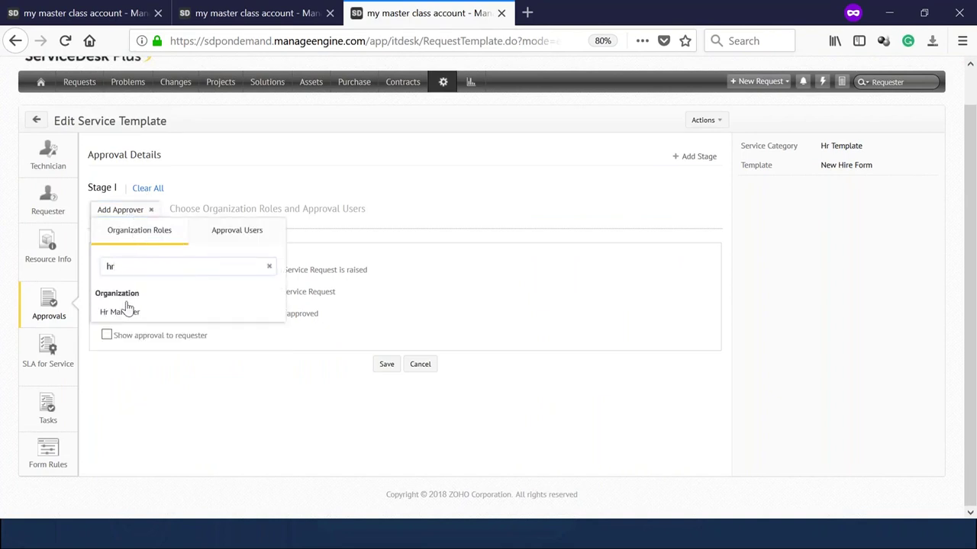
{"action": "left_click", "coordinate": [122, 312]}
{"action": "left_click", "coordinate": [369, 162]}
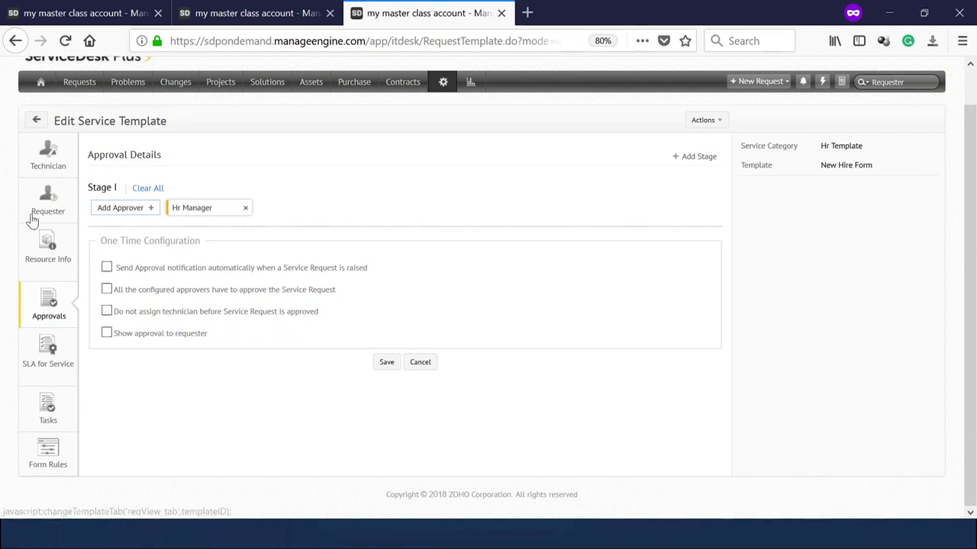
{"action": "left_click", "coordinate": [197, 211]}
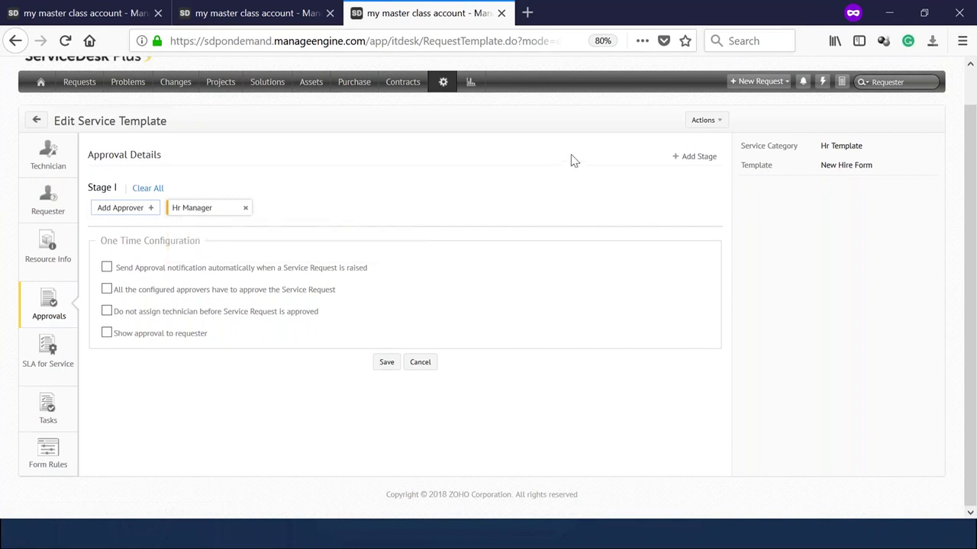
{"action": "left_click", "coordinate": [694, 159]}
{"action": "left_click", "coordinate": [694, 159]}
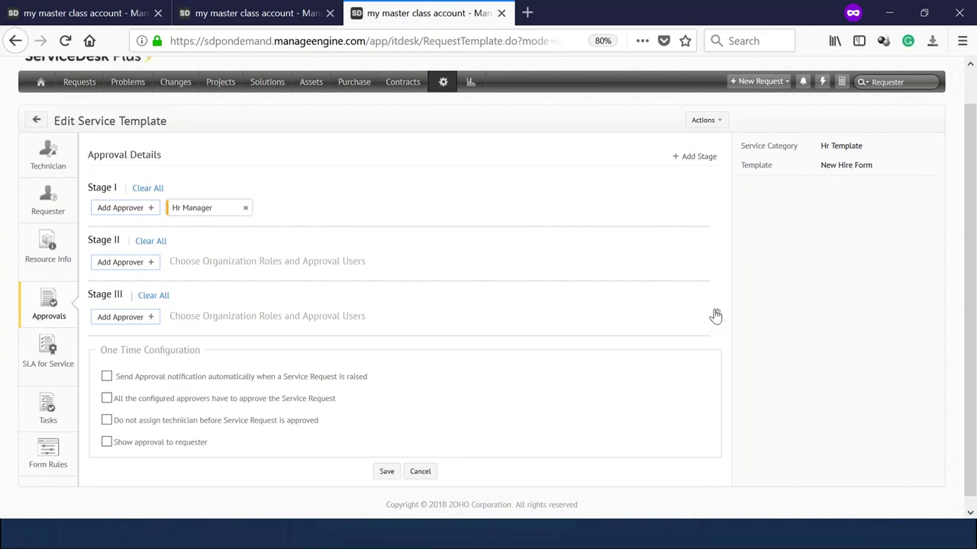
Add a Stage IV and enable all four One Time Configuration approval options.
{"action": "left_click", "coordinate": [698, 160]}
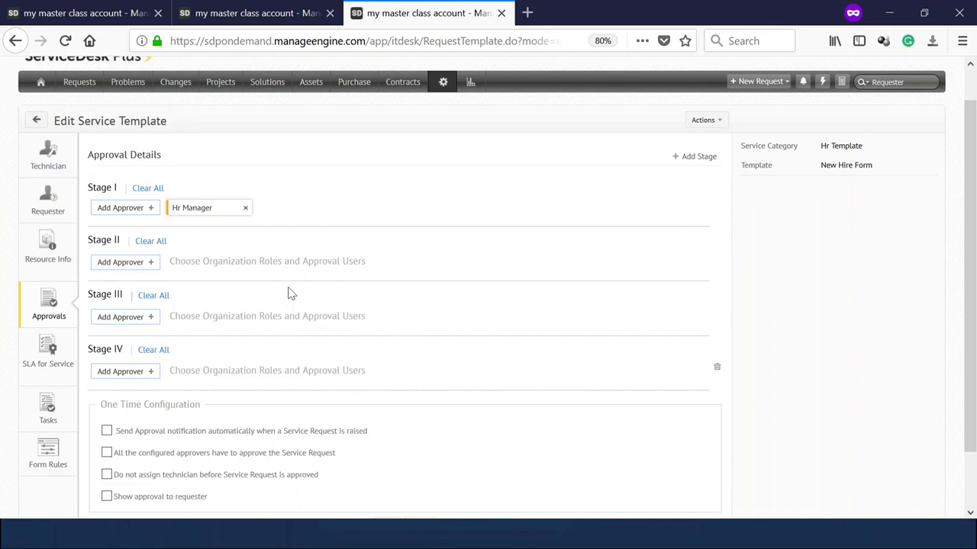
{"action": "scroll", "coordinate": [289, 293], "scroll_direction": "down", "scroll_amount": 2}
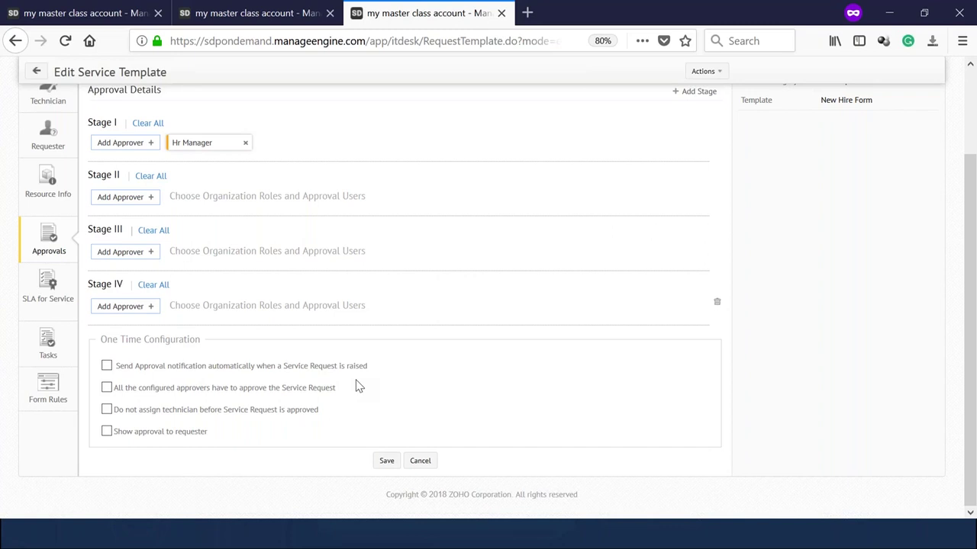
{"action": "left_click", "coordinate": [106, 367]}
{"action": "scroll", "coordinate": [190, 390], "scroll_direction": "up", "scroll_amount": 3}
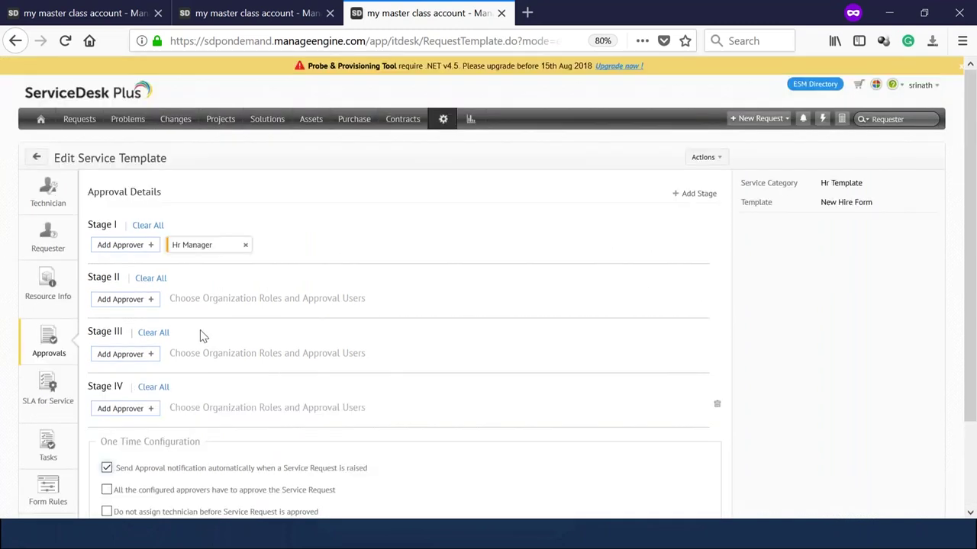
{"action": "scroll", "coordinate": [183, 367], "scroll_direction": "down", "scroll_amount": 3}
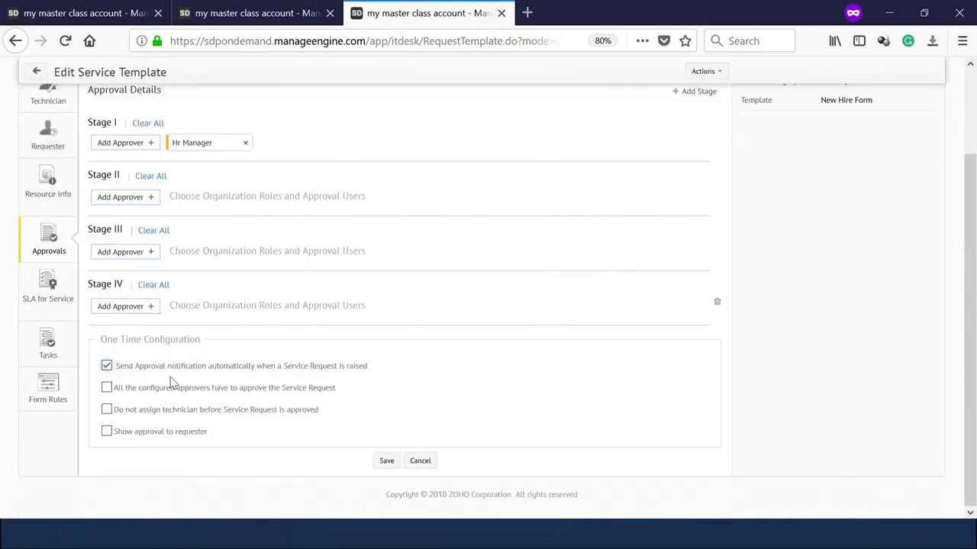
{"action": "left_click", "coordinate": [106, 389]}
{"action": "scroll", "coordinate": [155, 432], "scroll_direction": "up", "scroll_amount": 3}
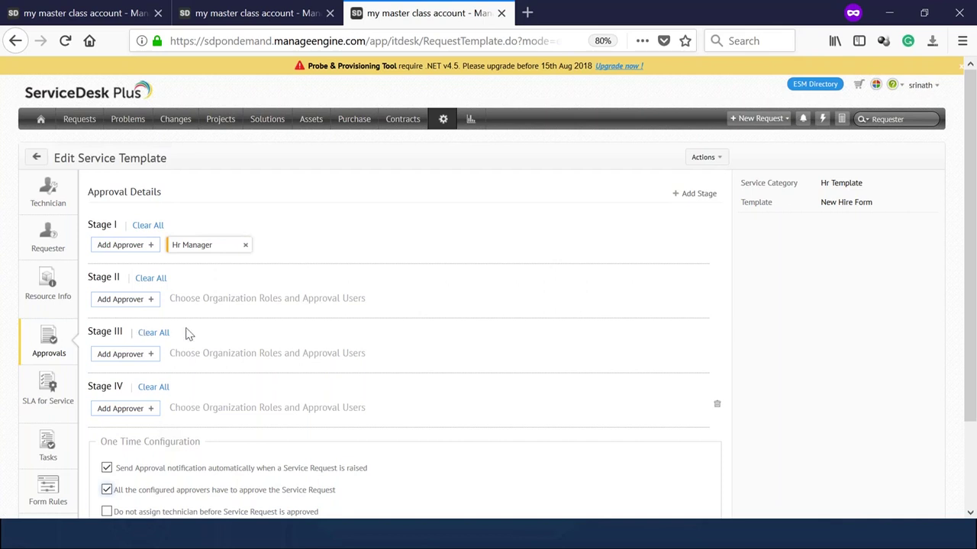
{"action": "scroll", "coordinate": [135, 421], "scroll_direction": "down", "scroll_amount": 3}
{"action": "left_click", "coordinate": [107, 410]}
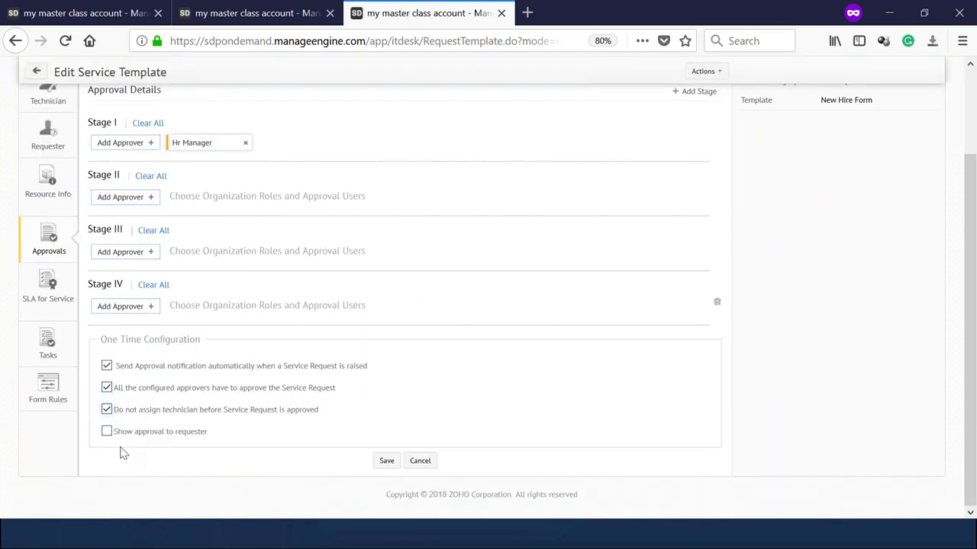
{"action": "left_click", "coordinate": [107, 431]}
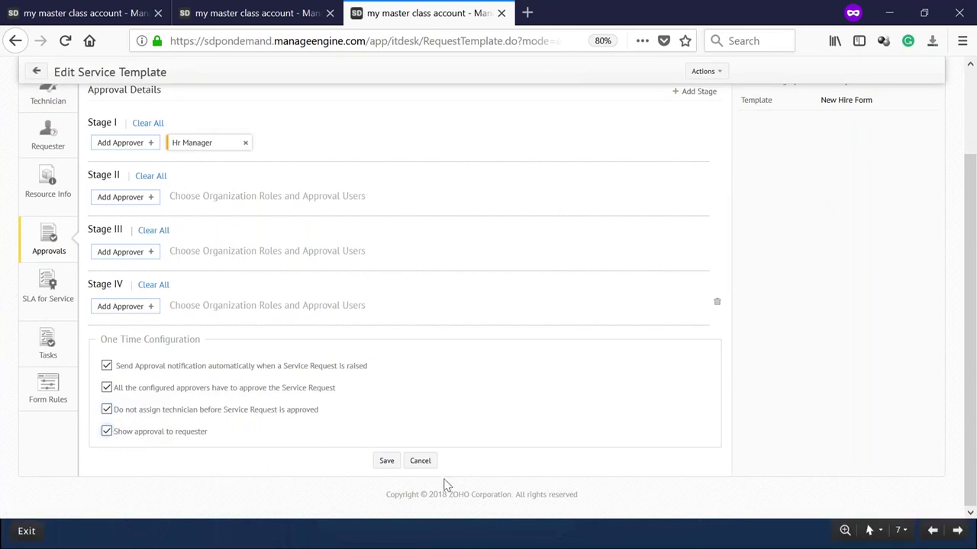
Delete empty Stages IV, III and II, leaving Hr Manager alone, and save the approvals.
{"action": "left_click", "coordinate": [387, 461]}
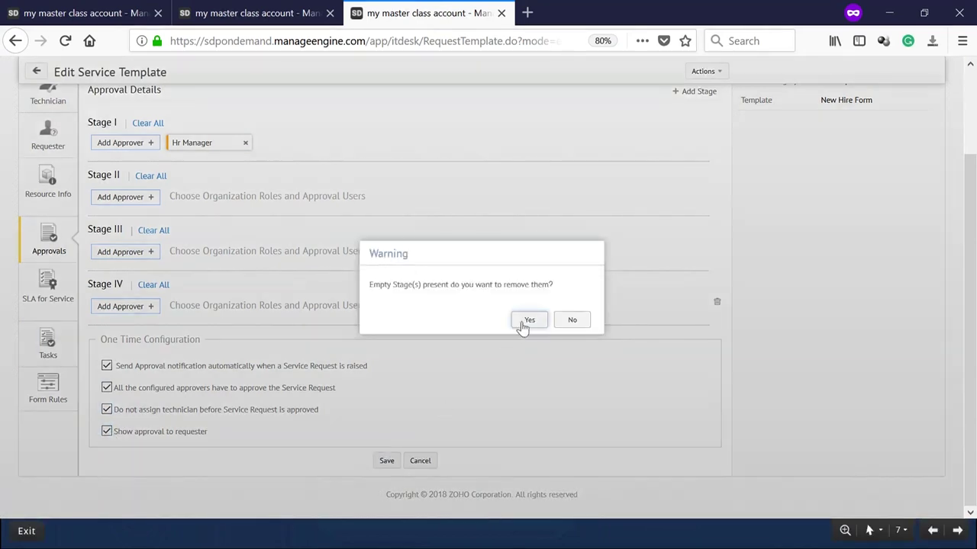
{"action": "left_click", "coordinate": [566, 321]}
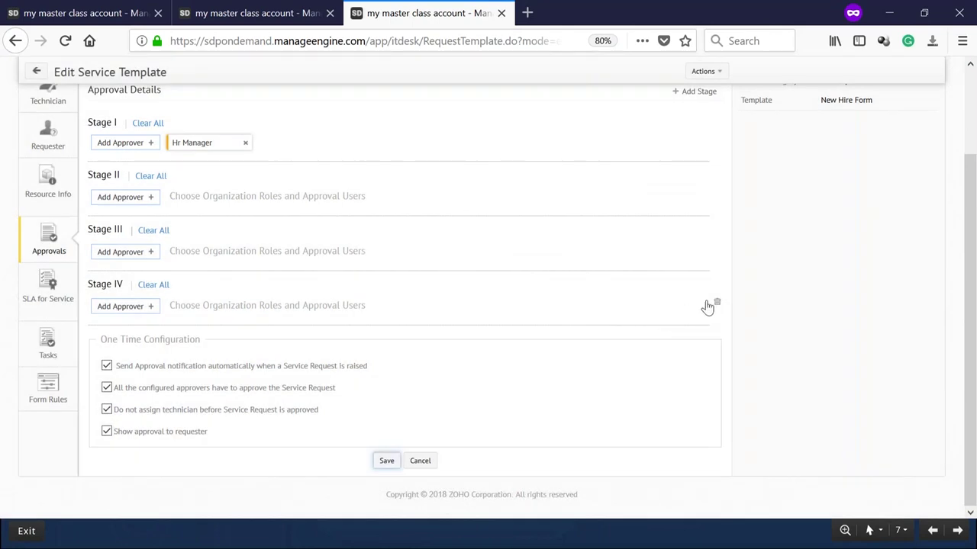
{"action": "left_click", "coordinate": [717, 306]}
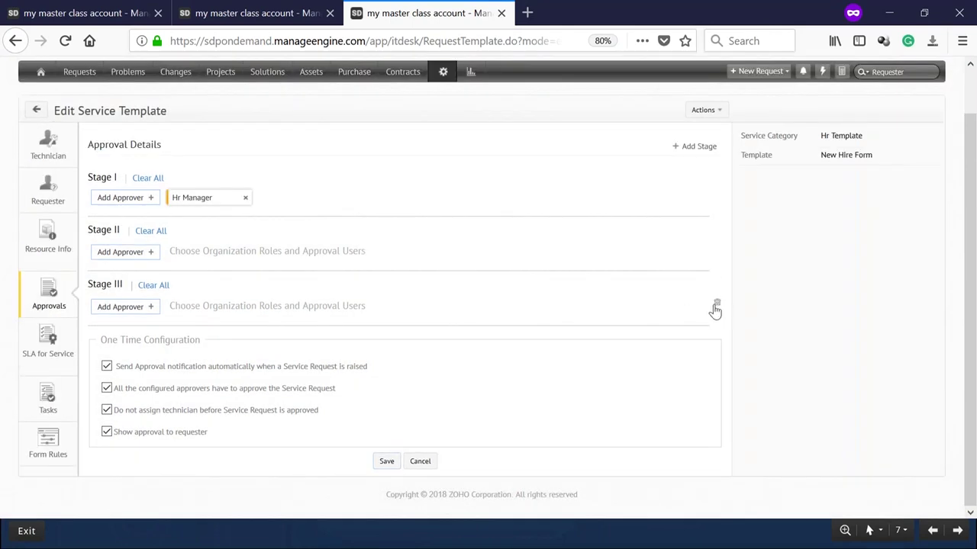
{"action": "left_click", "coordinate": [715, 305]}
{"action": "left_click", "coordinate": [716, 260]}
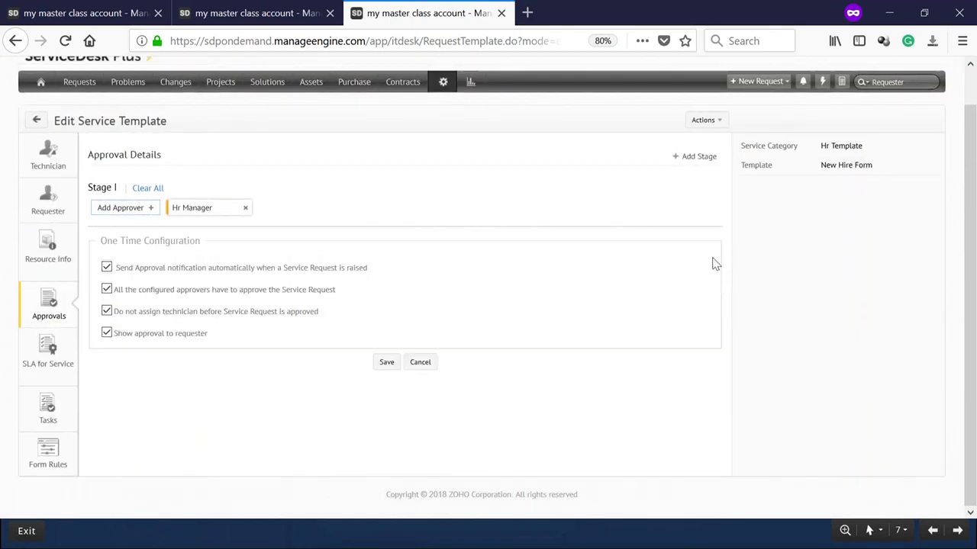
{"action": "left_click", "coordinate": [386, 364]}
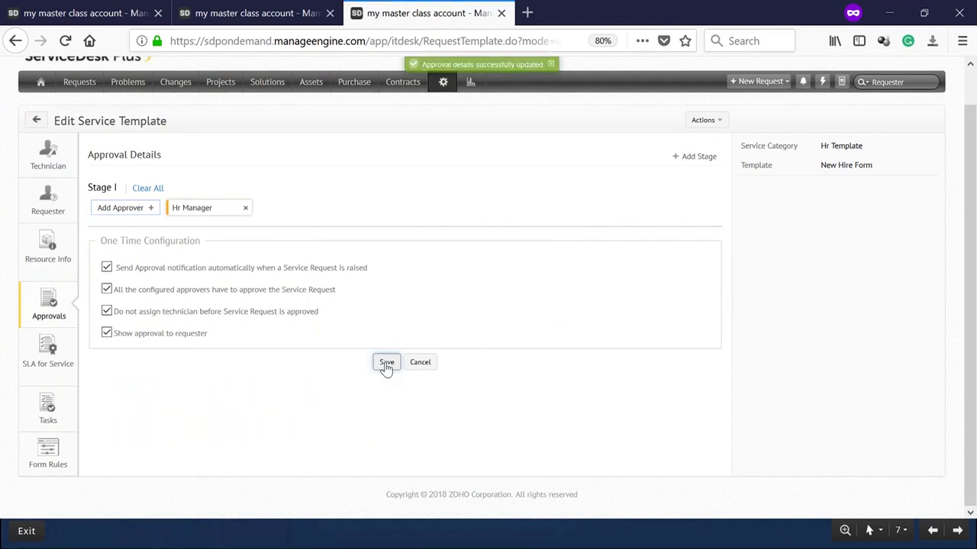
Choose a default technician for the New Hire Form template.
{"action": "left_click", "coordinate": [50, 158]}
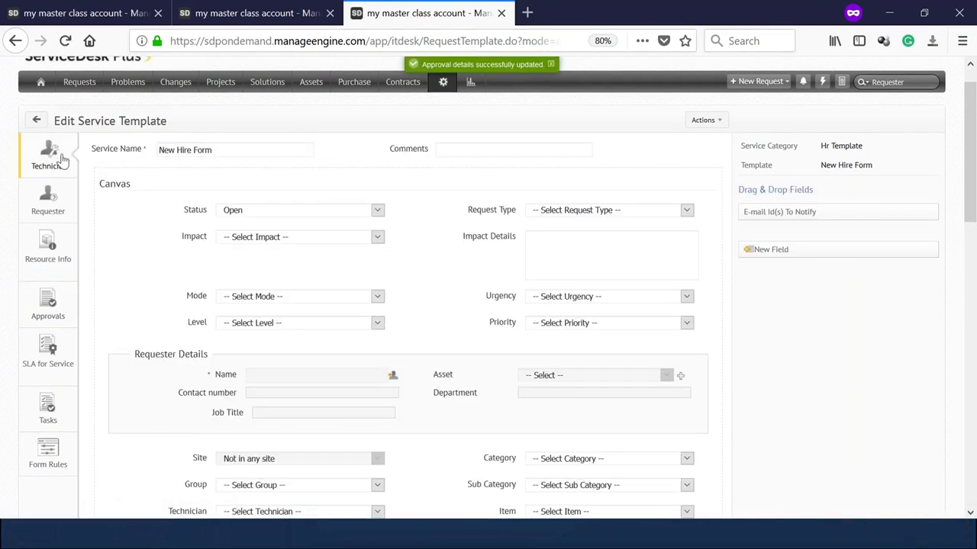
{"action": "scroll", "coordinate": [290, 232], "scroll_direction": "down", "scroll_amount": 1}
{"action": "scroll", "coordinate": [290, 233], "scroll_direction": "down", "scroll_amount": 5}
{"action": "scroll", "coordinate": [419, 257], "scroll_direction": "up", "scroll_amount": 3}
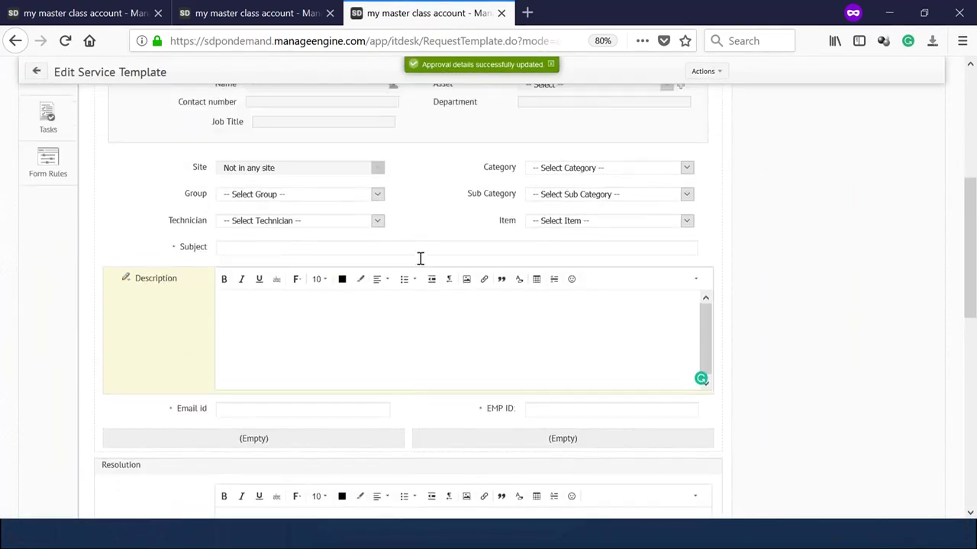
{"action": "scroll", "coordinate": [459, 280], "scroll_direction": "down", "scroll_amount": 5}
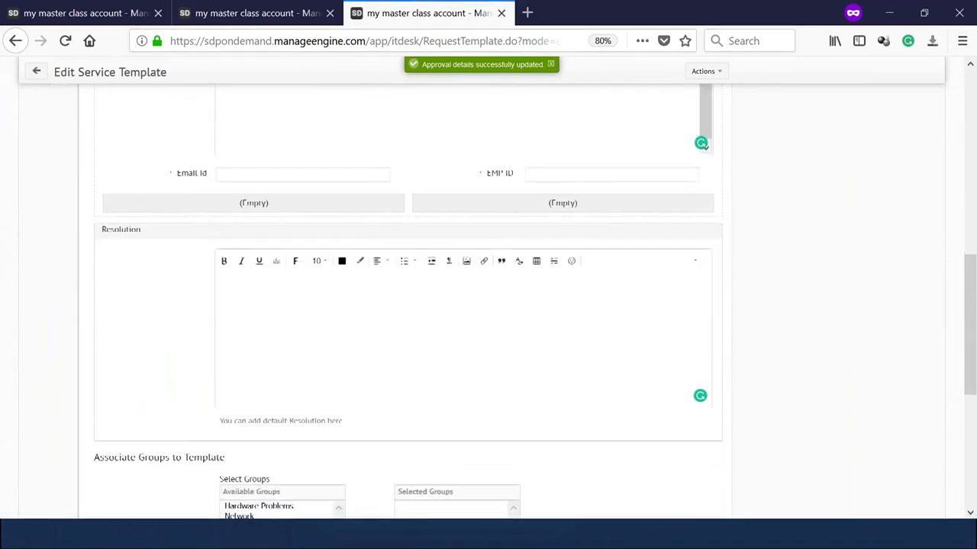
{"action": "scroll", "coordinate": [459, 281], "scroll_direction": "up", "scroll_amount": 1}
{"action": "scroll", "coordinate": [459, 282], "scroll_direction": "up", "scroll_amount": 10}
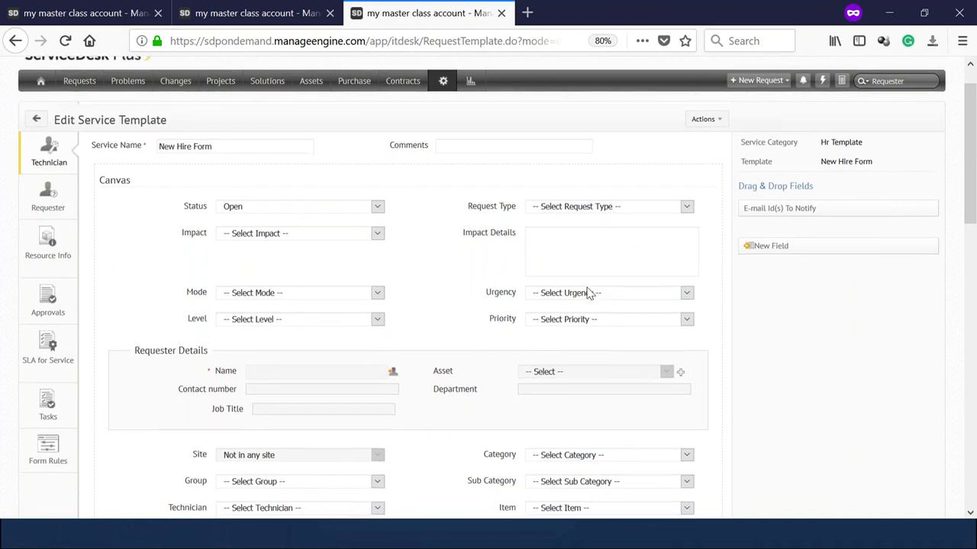
{"action": "scroll", "coordinate": [588, 290], "scroll_direction": "down", "scroll_amount": 3}
{"action": "left_click", "coordinate": [297, 336]}
{"action": "left_click", "coordinate": [256, 378]}
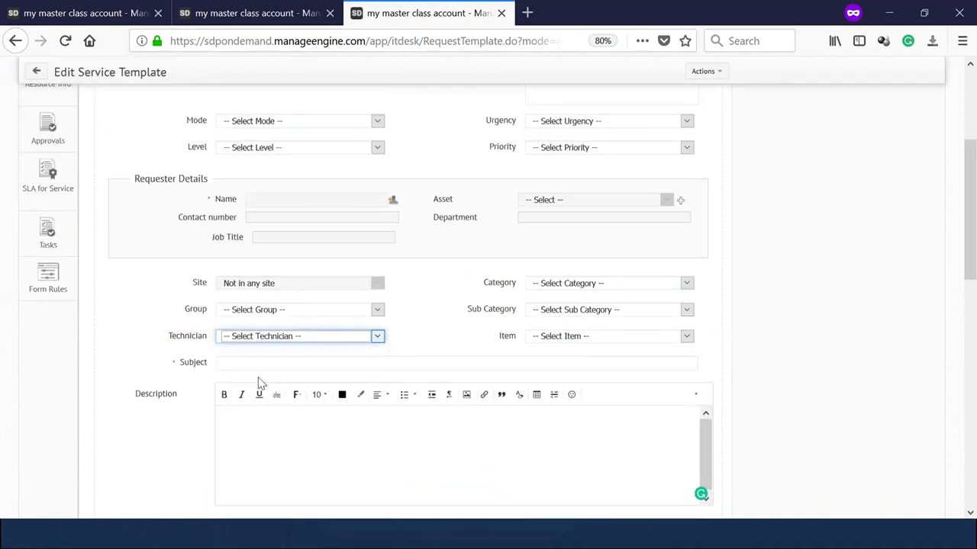
Save the template with its technician and return to the approval details.
{"action": "scroll", "coordinate": [279, 360], "scroll_direction": "down", "scroll_amount": 1}
{"action": "scroll", "coordinate": [279, 360], "scroll_direction": "down", "scroll_amount": 3}
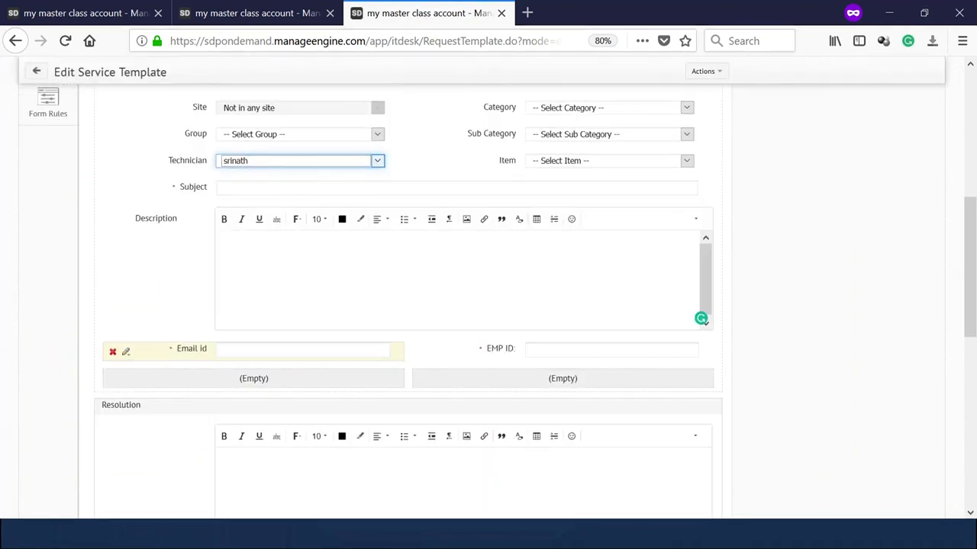
{"action": "scroll", "coordinate": [301, 392], "scroll_direction": "down", "scroll_amount": 10}
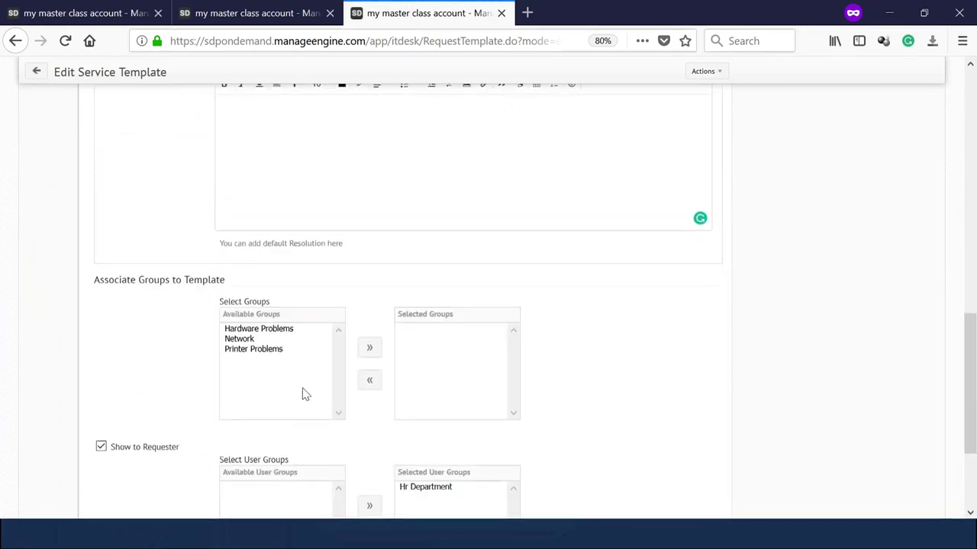
{"action": "left_click", "coordinate": [335, 461]}
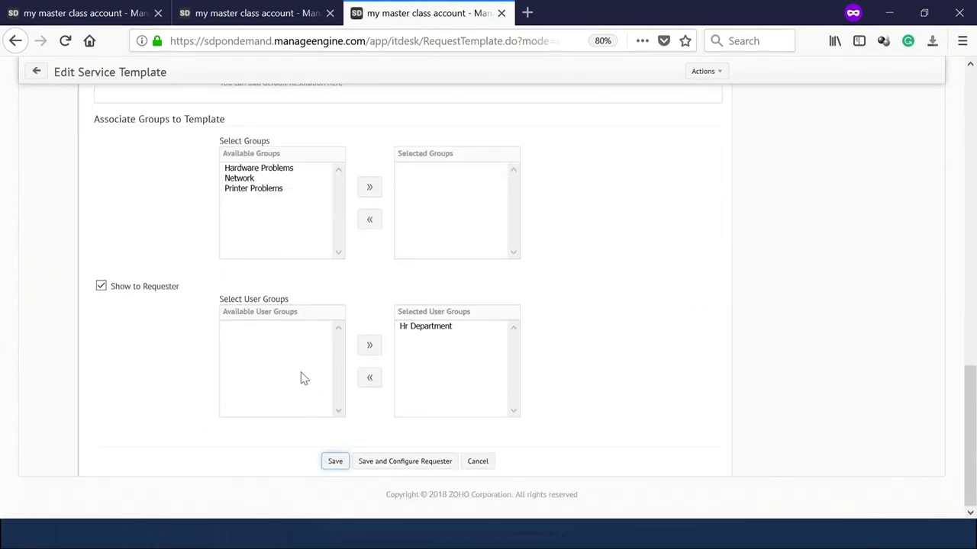
{"action": "scroll", "coordinate": [301, 377], "scroll_direction": "up", "scroll_amount": 6}
{"action": "scroll", "coordinate": [301, 379], "scroll_direction": "up", "scroll_amount": 10}
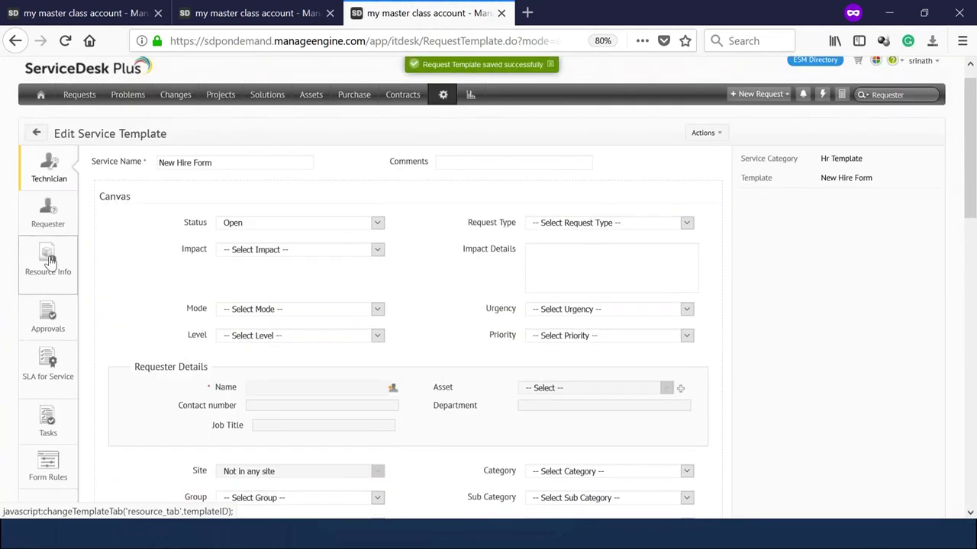
{"action": "left_click", "coordinate": [53, 322]}
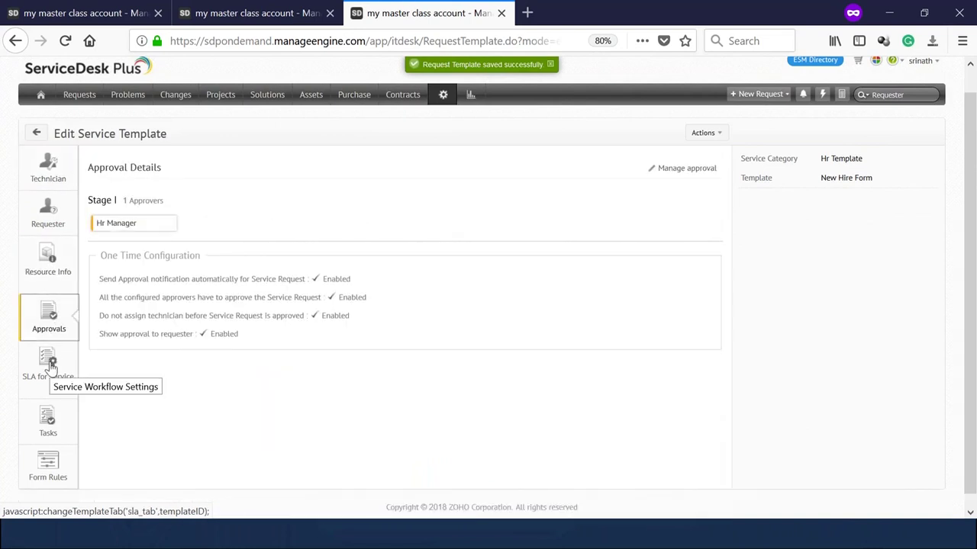
Show the New Hire Form template's SLA for Service section, which offers no SLAs yet.
{"action": "left_click", "coordinate": [50, 369]}
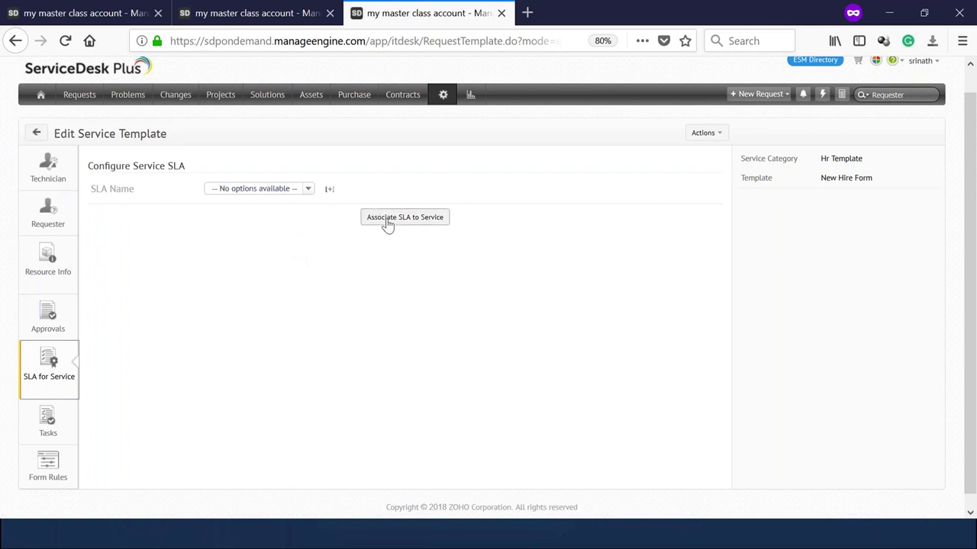
Go to Setup's Service Request SLA list and begin a new service request SLA.
{"action": "left_click", "coordinate": [268, 13]}
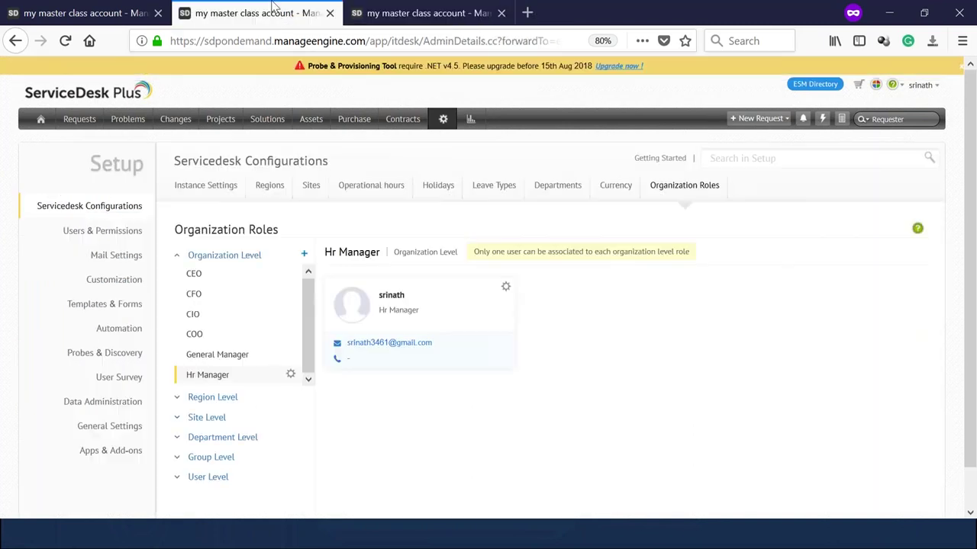
{"action": "left_click", "coordinate": [447, 122]}
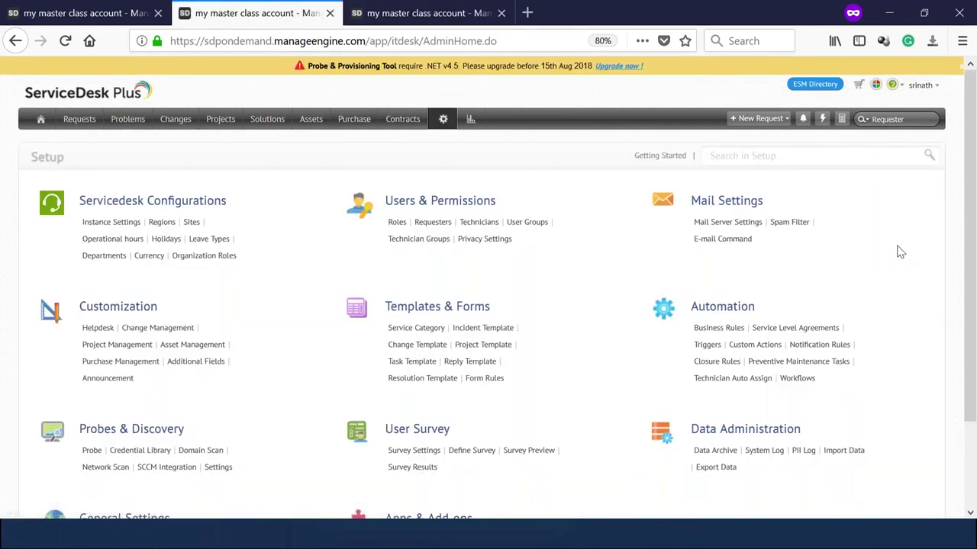
{"action": "left_click", "coordinate": [798, 330]}
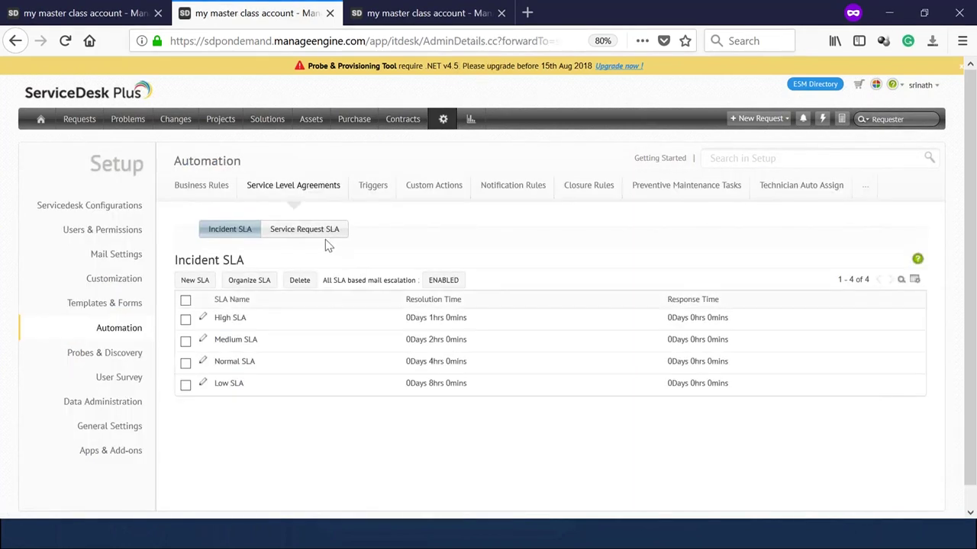
{"action": "left_click", "coordinate": [321, 238]}
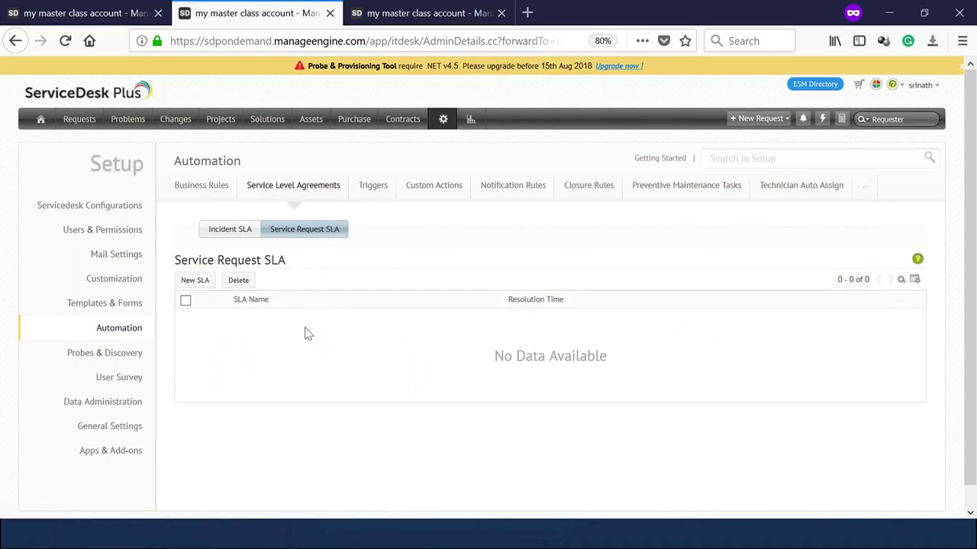
{"action": "left_click", "coordinate": [386, 7]}
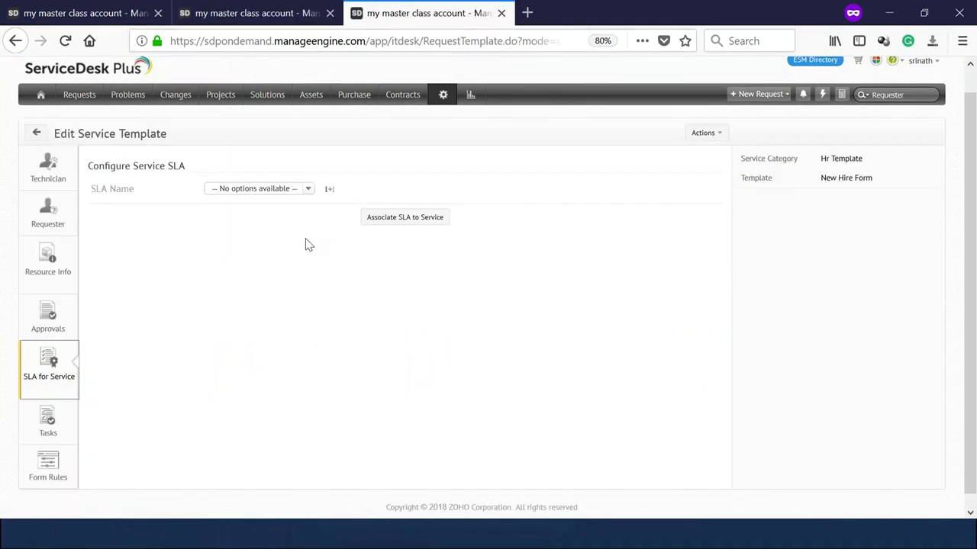
{"action": "left_click", "coordinate": [330, 190]}
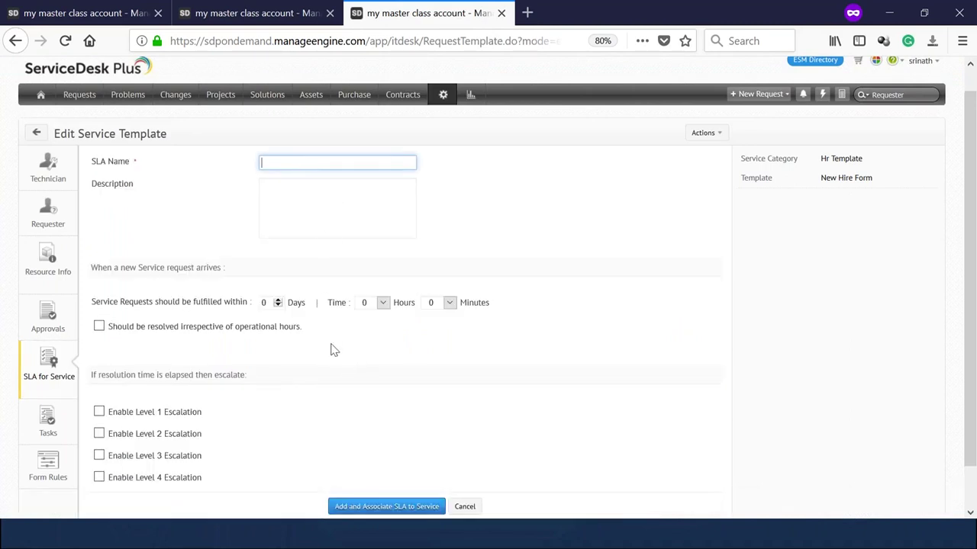
{"action": "left_click", "coordinate": [285, 9]}
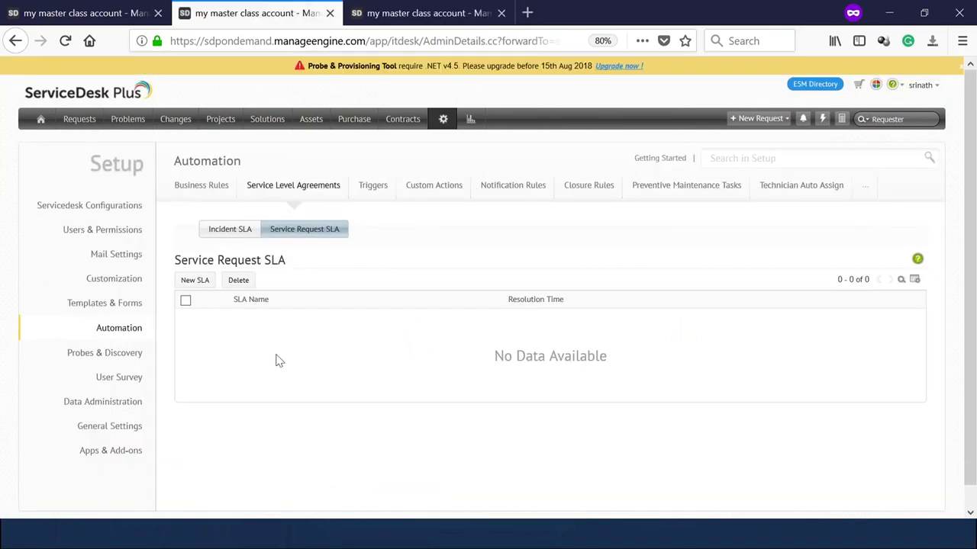
{"action": "left_click", "coordinate": [194, 281]}
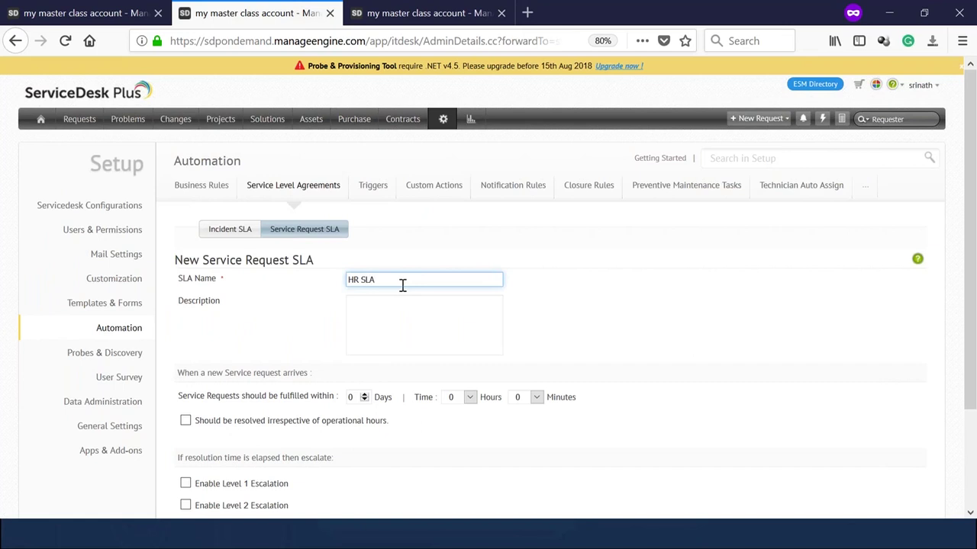
Name it HR SLA: 2 days, 0 hours, regardless of operational hours, with Level 1 escalation on.
{"action": "scroll", "coordinate": [463, 366], "scroll_direction": "down", "scroll_amount": 3}
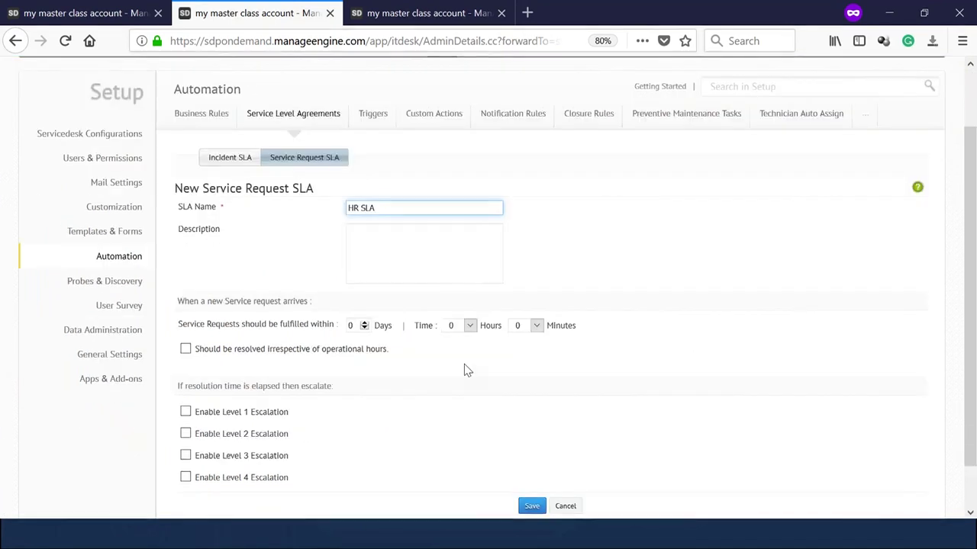
{"action": "left_click", "coordinate": [186, 299]}
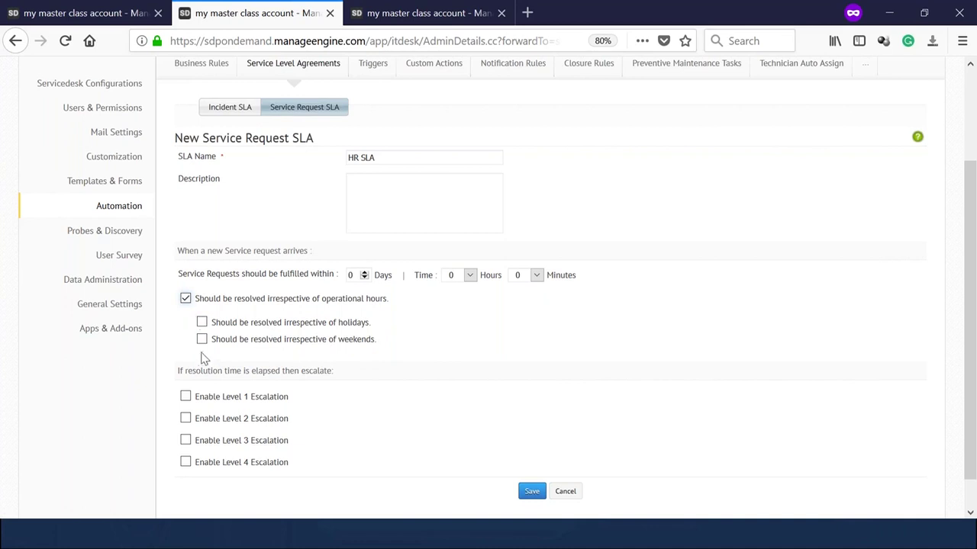
{"action": "left_click", "coordinate": [463, 279]}
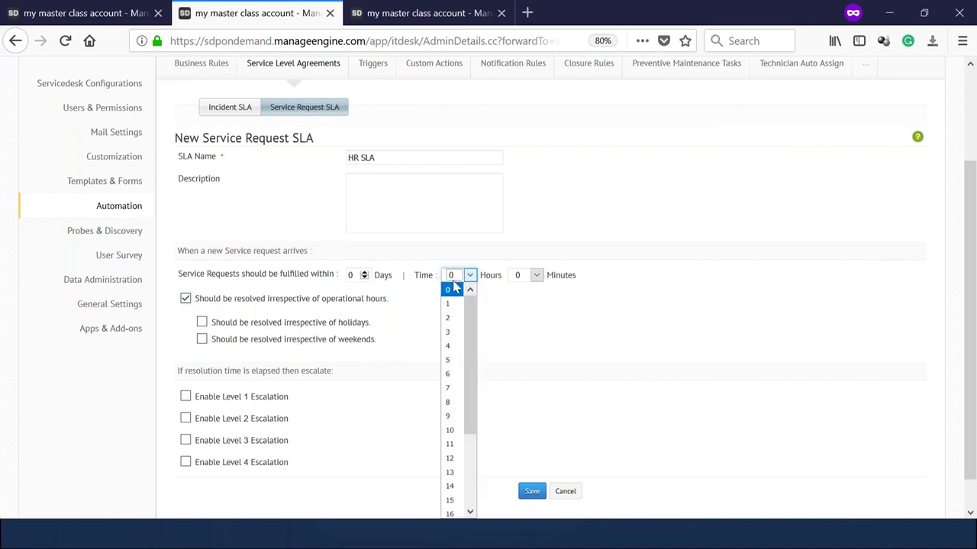
{"action": "left_click", "coordinate": [368, 280]}
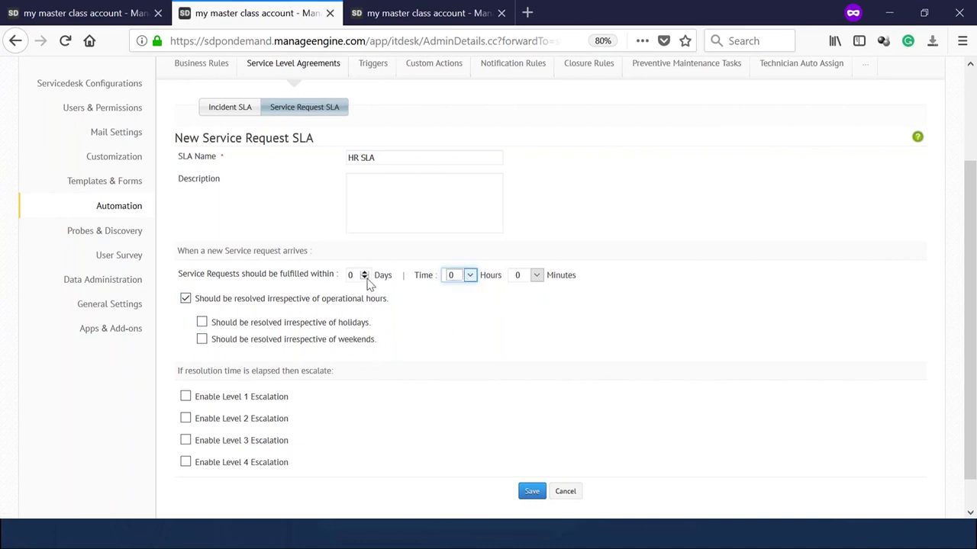
{"action": "left_click", "coordinate": [365, 279]}
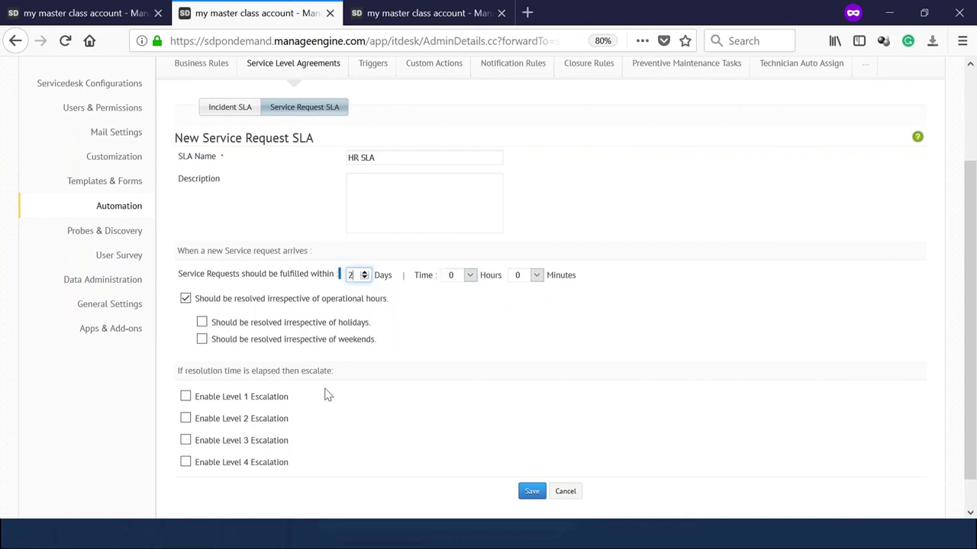
{"action": "left_click", "coordinate": [185, 397]}
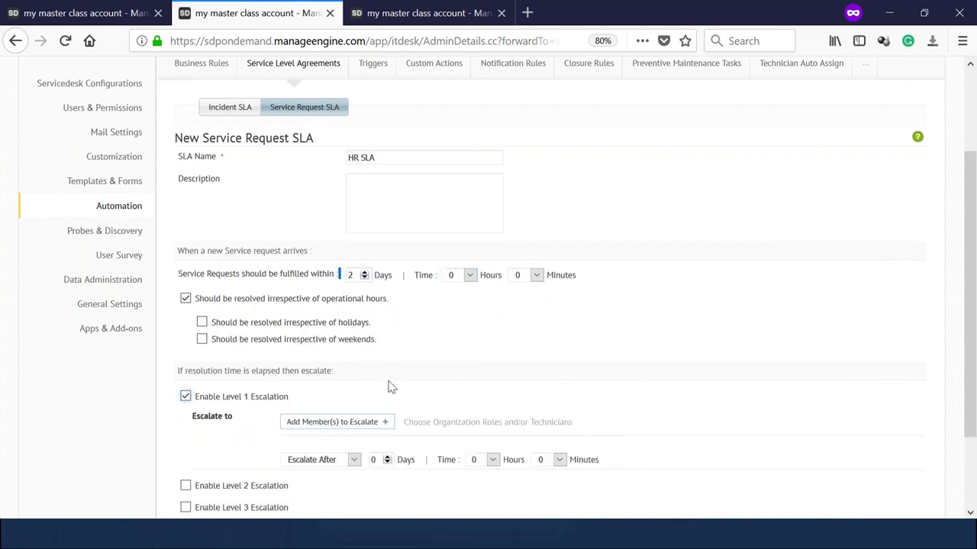
Make Hr Manager the escalation recipient and save HR SLA.
{"action": "scroll", "coordinate": [388, 385], "scroll_direction": "down", "scroll_amount": 3}
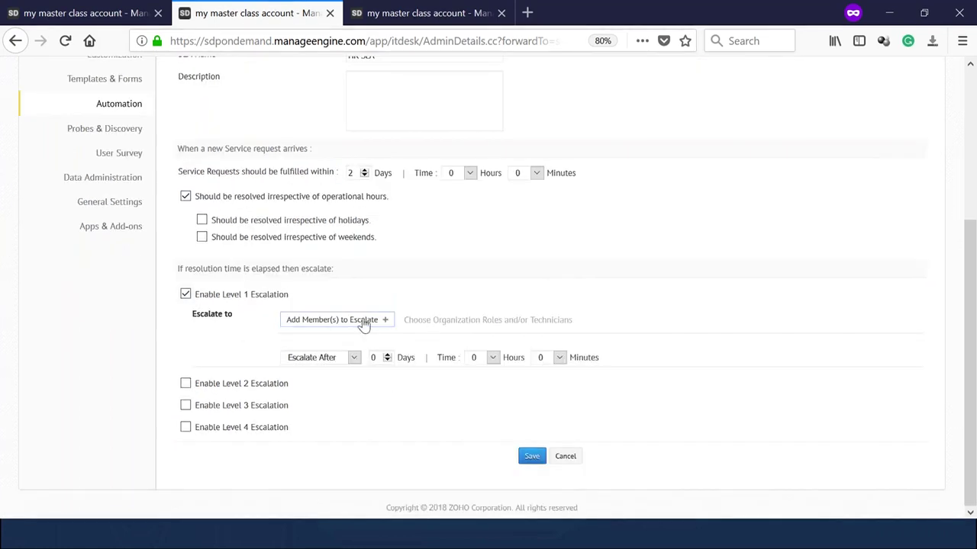
{"action": "left_click", "coordinate": [362, 320]}
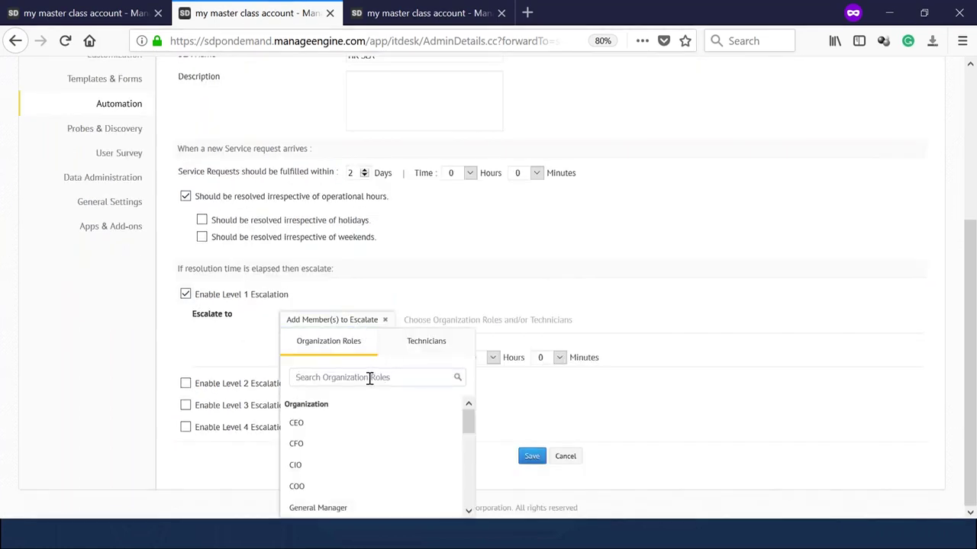
{"action": "type", "text": "hr"}
{"action": "left_click", "coordinate": [316, 424]}
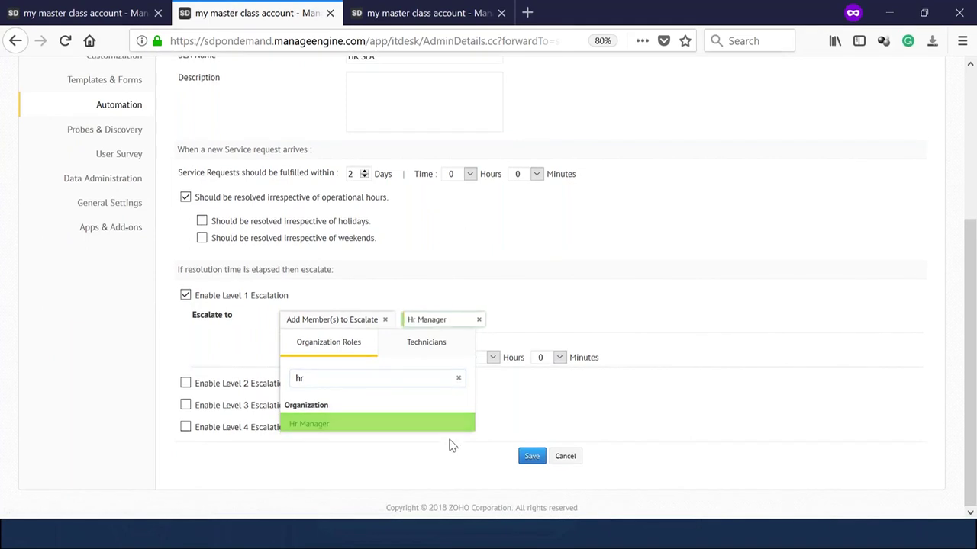
{"action": "left_click", "coordinate": [453, 469]}
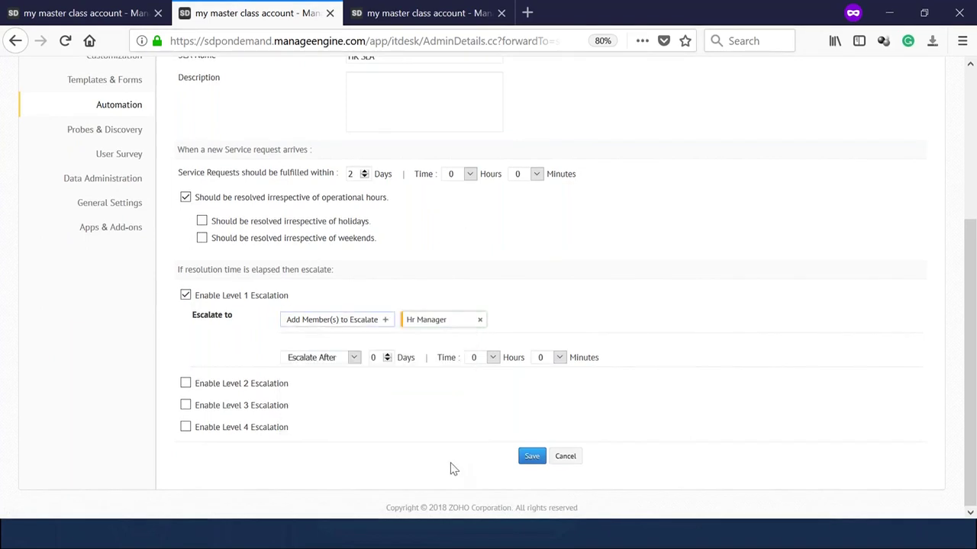
{"action": "left_click", "coordinate": [532, 458]}
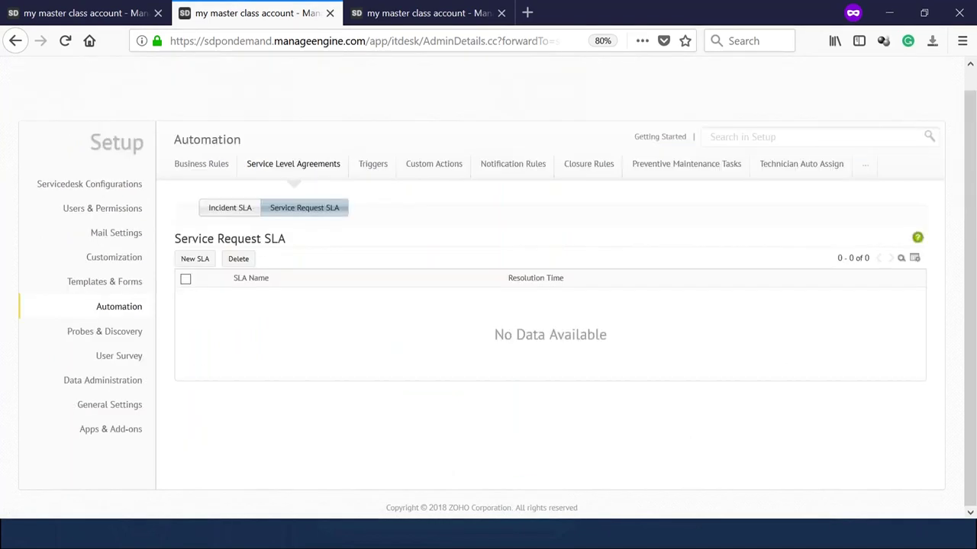
Return to the New Hire Form template's SLA for Service configuration.
{"action": "left_click", "coordinate": [400, 11]}
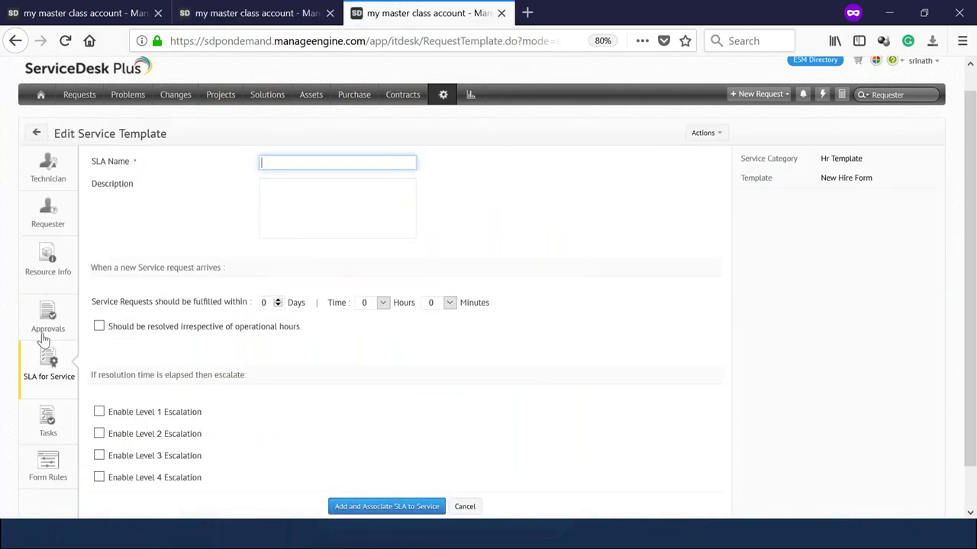
{"action": "left_click", "coordinate": [49, 365]}
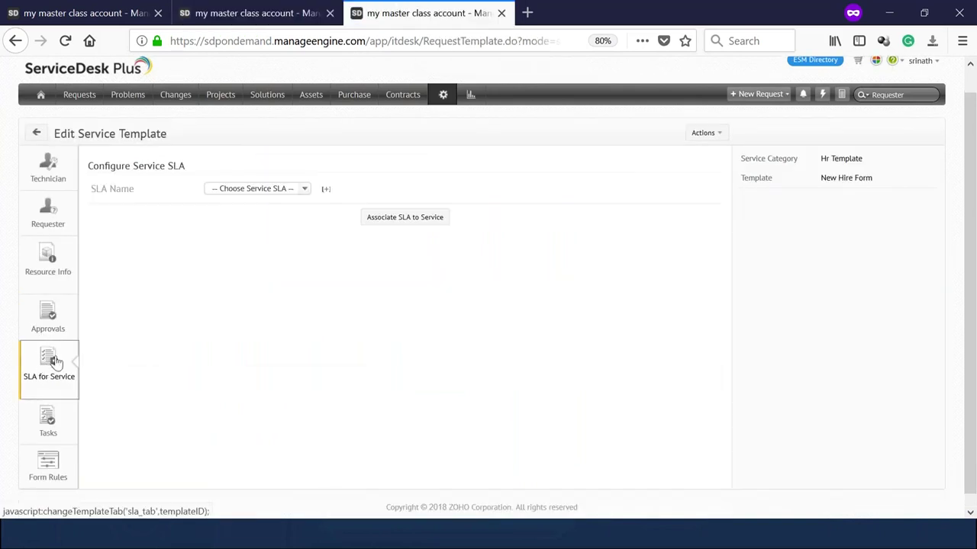
{"action": "left_click", "coordinate": [324, 190]}
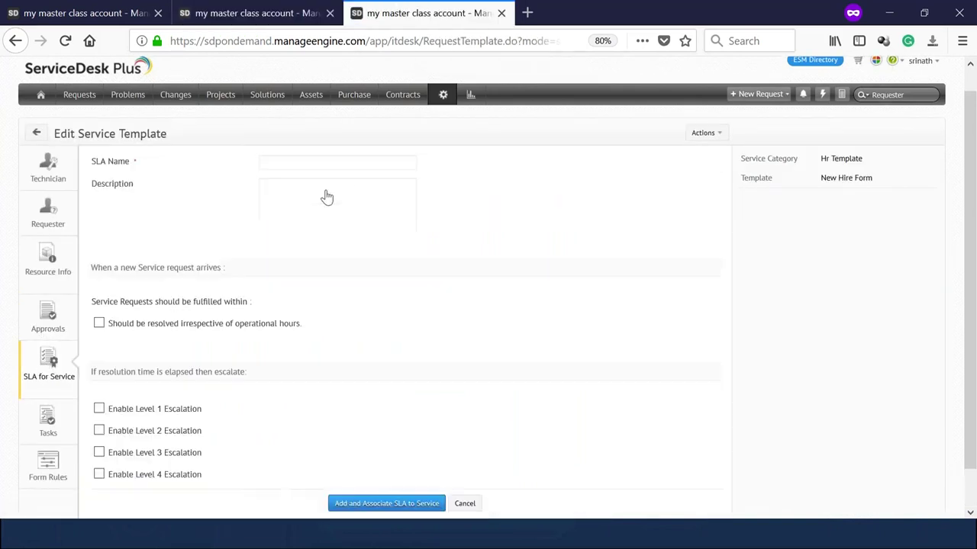
{"action": "left_click", "coordinate": [53, 362]}
{"action": "left_click", "coordinate": [402, 220]}
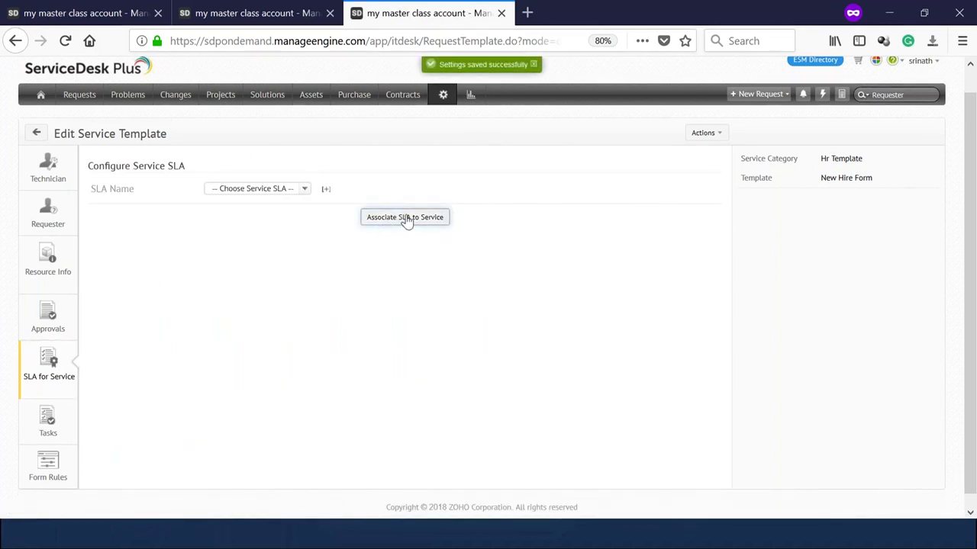
{"action": "left_click", "coordinate": [407, 222]}
Select HR SLA and associate it with the New Hire Form template.
{"action": "left_click", "coordinate": [264, 191]}
{"action": "left_click", "coordinate": [258, 224]}
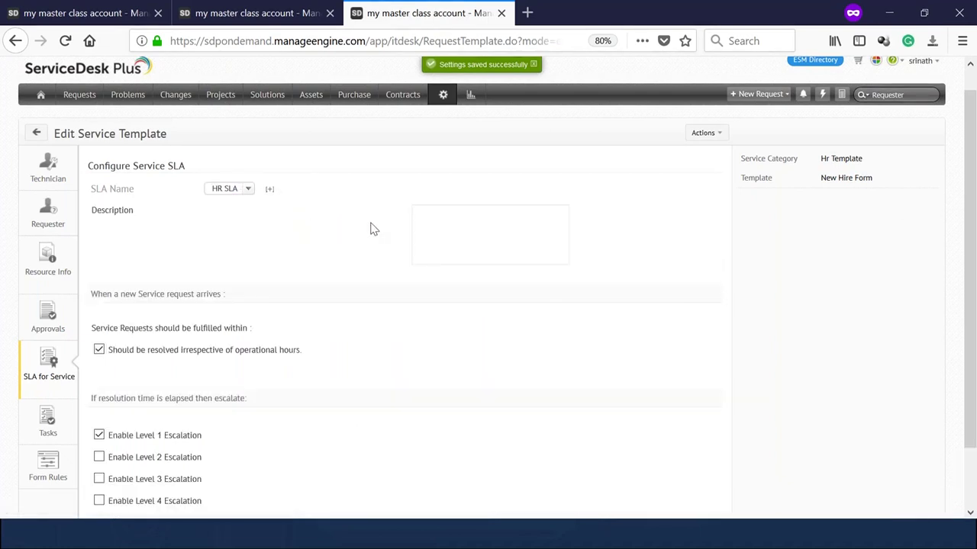
{"action": "scroll", "coordinate": [242, 323], "scroll_direction": "down", "scroll_amount": 3}
{"action": "scroll", "coordinate": [248, 251], "scroll_direction": "up", "scroll_amount": 5}
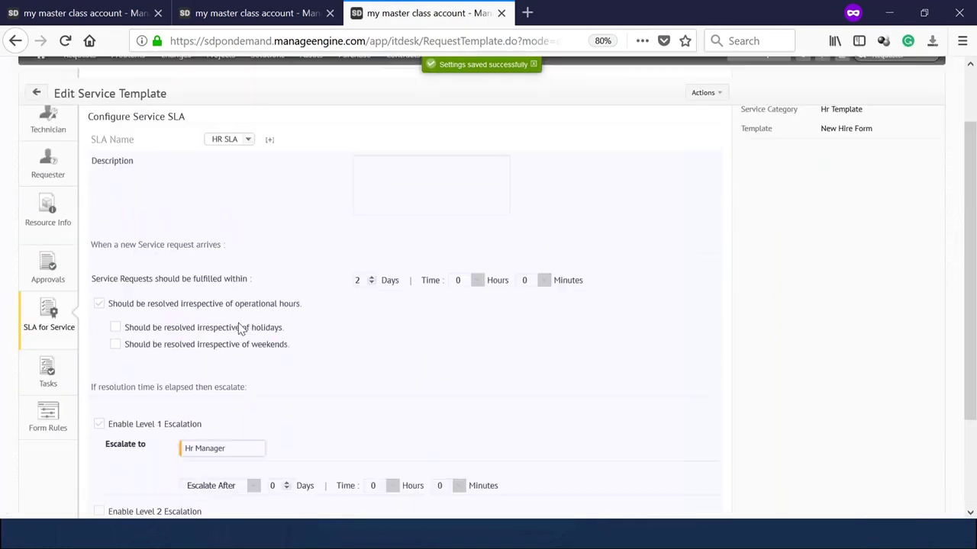
{"action": "scroll", "coordinate": [242, 285], "scroll_direction": "down", "scroll_amount": 5}
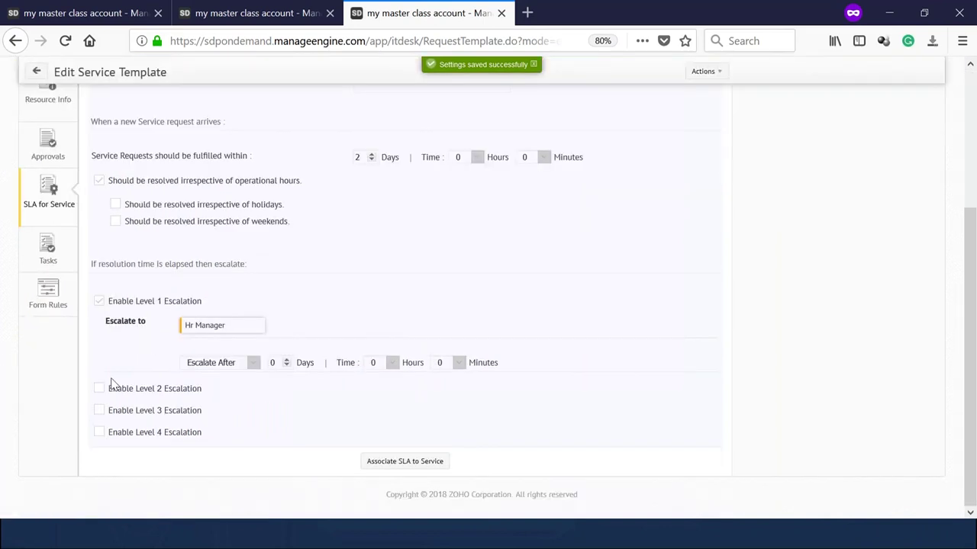
{"action": "left_click", "coordinate": [405, 463]}
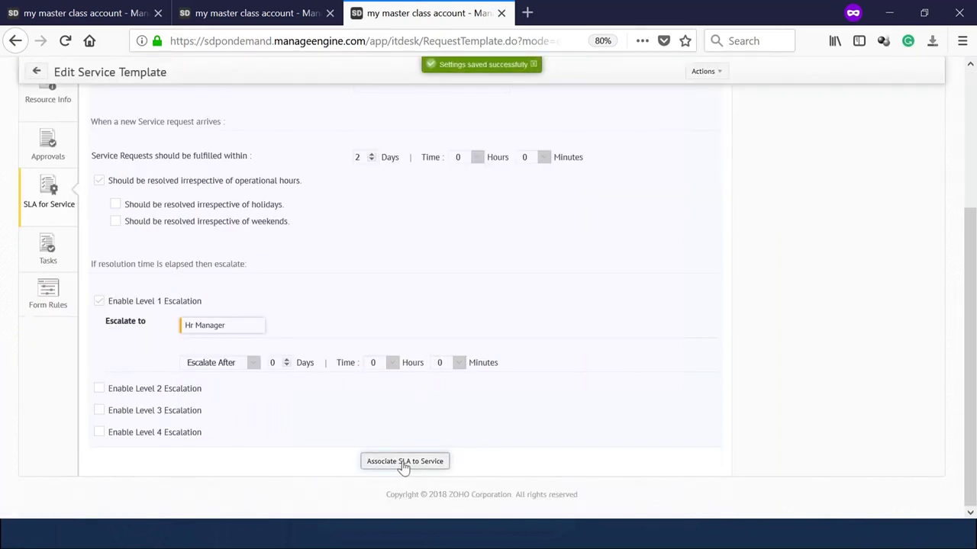
{"action": "scroll", "coordinate": [402, 465], "scroll_direction": "up", "scroll_amount": 5}
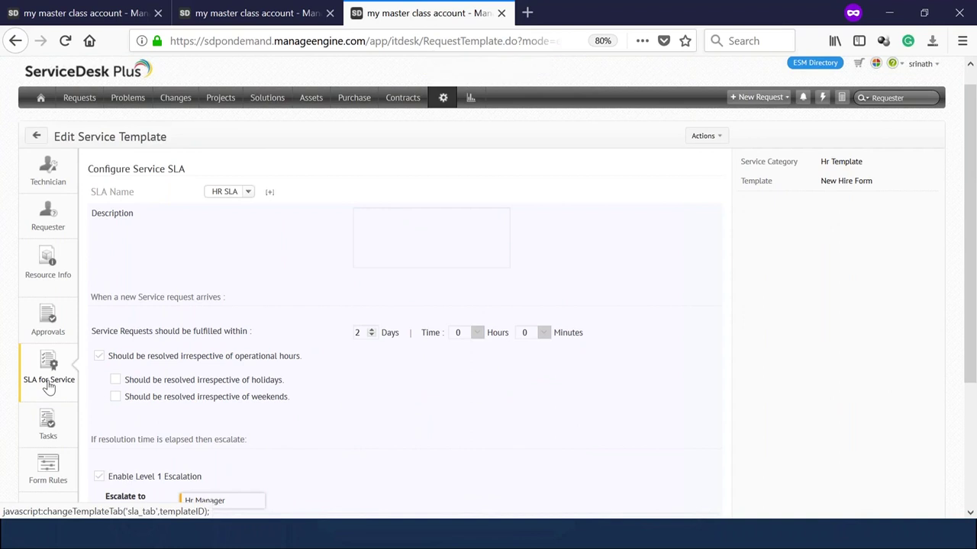
{"action": "left_click", "coordinate": [47, 421]}
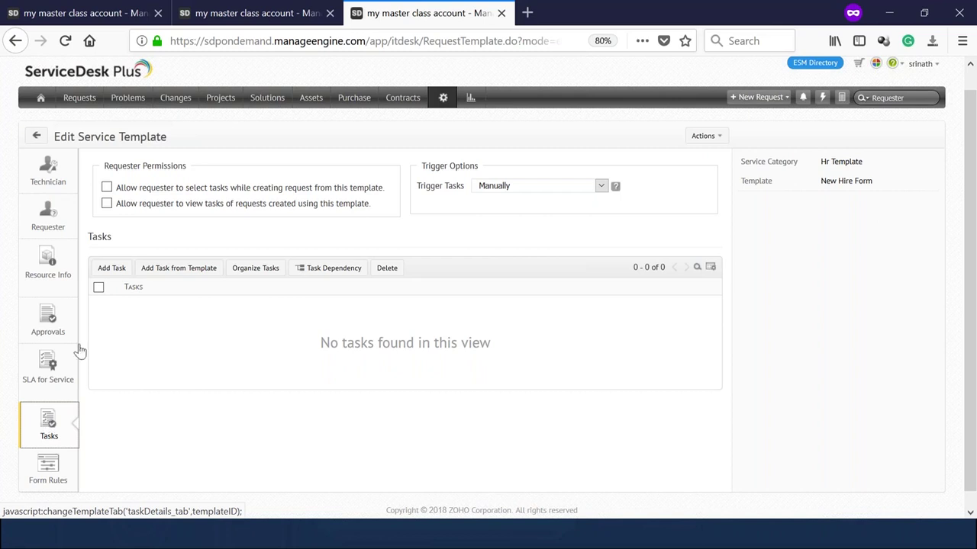
Start a template task titled 'New account in AD', check its groups, then switch to the setup tab.
{"action": "left_click", "coordinate": [99, 274]}
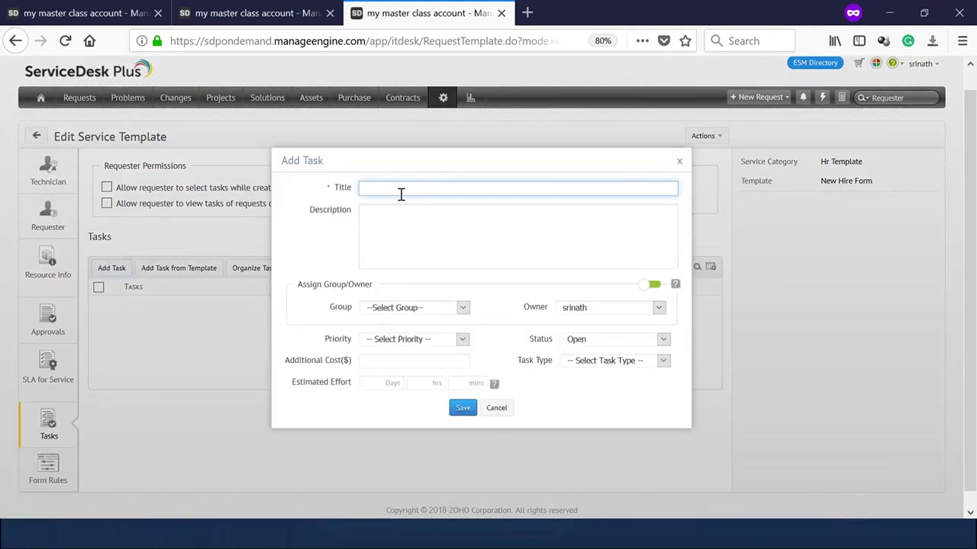
{"action": "type", "text": "New account in AD"}
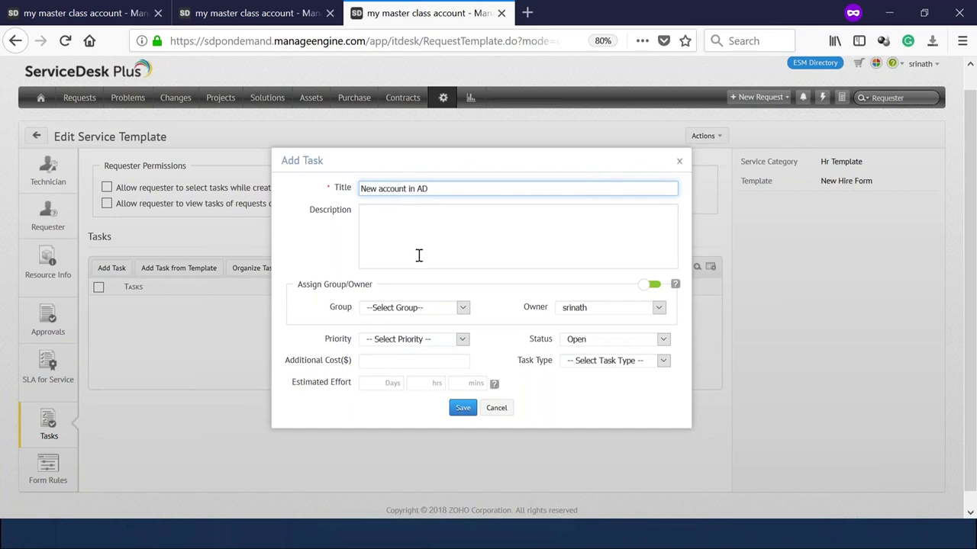
{"action": "left_click", "coordinate": [390, 236]}
{"action": "left_click", "coordinate": [391, 309]}
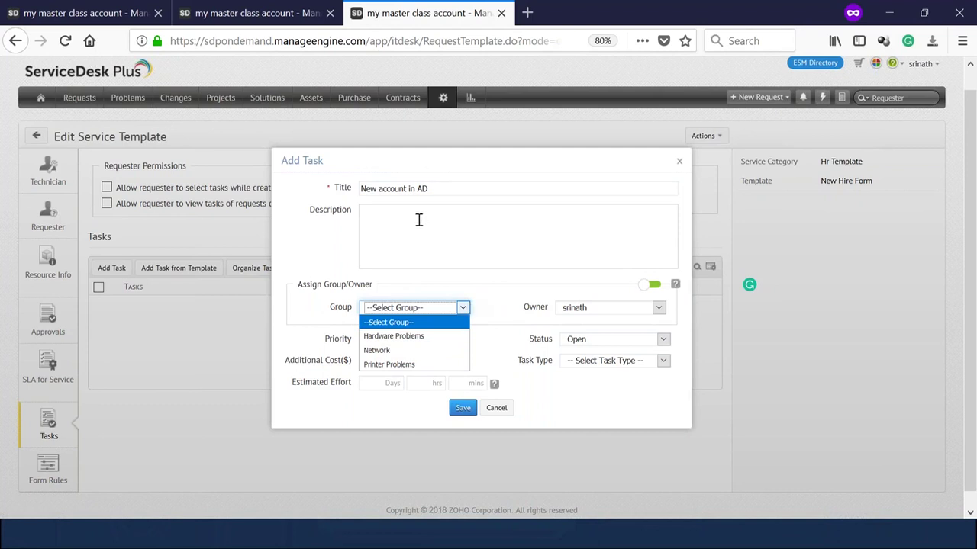
{"action": "left_click", "coordinate": [275, 18]}
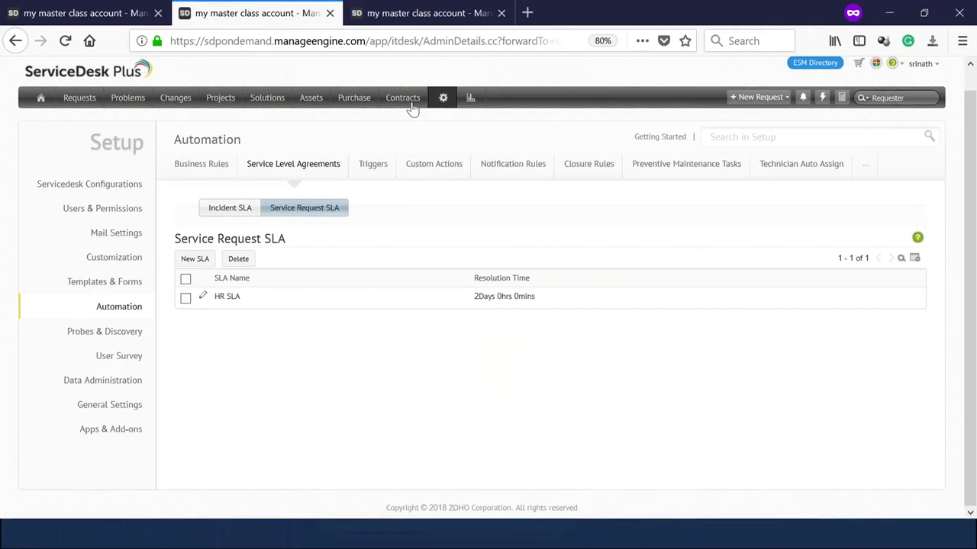
Open a new technician group form under Users & Permissions > Technician Groups.
{"action": "left_click", "coordinate": [99, 191]}
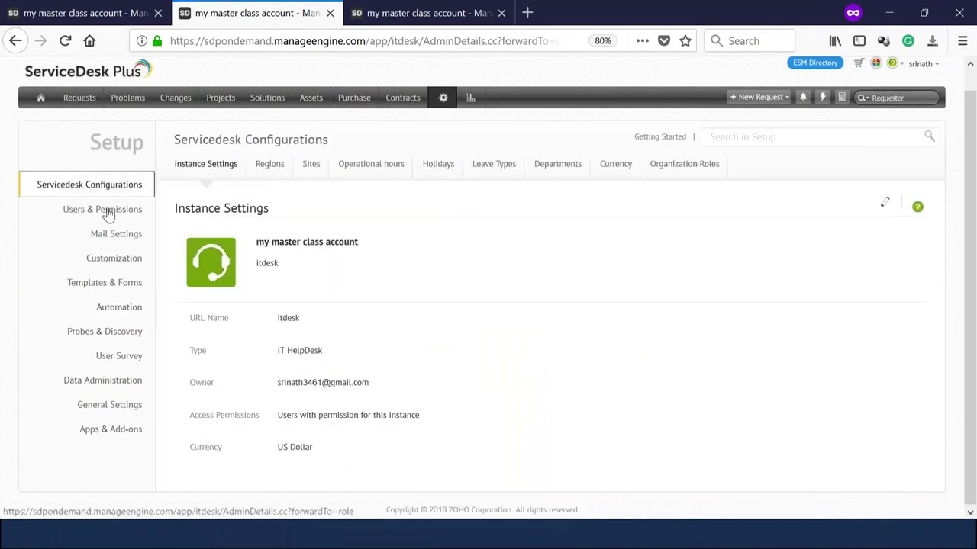
{"action": "left_click", "coordinate": [106, 211]}
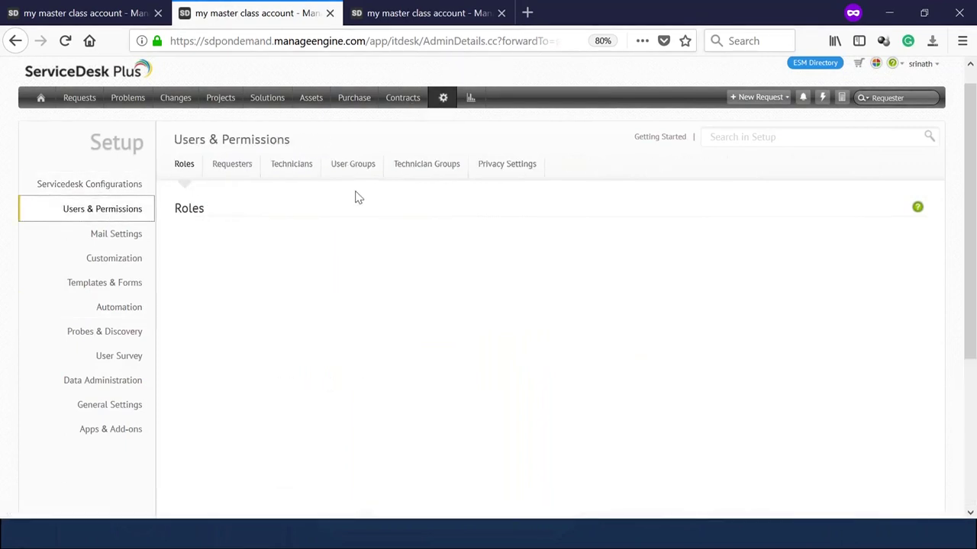
{"action": "left_click", "coordinate": [412, 165]}
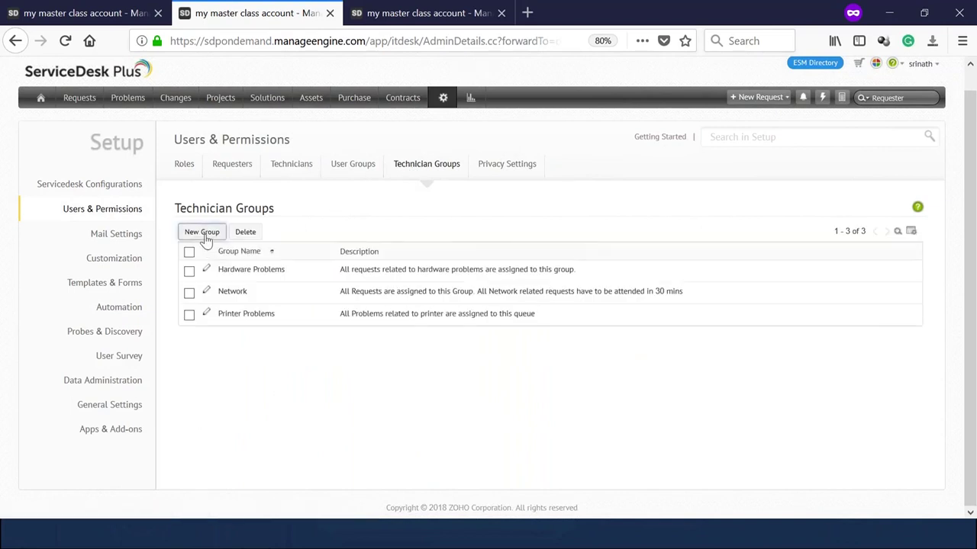
{"action": "left_click", "coordinate": [203, 231]}
Name the group AD, add Approver Tech as its member, save it, and return to the template.
{"action": "type", "text": "AD"}
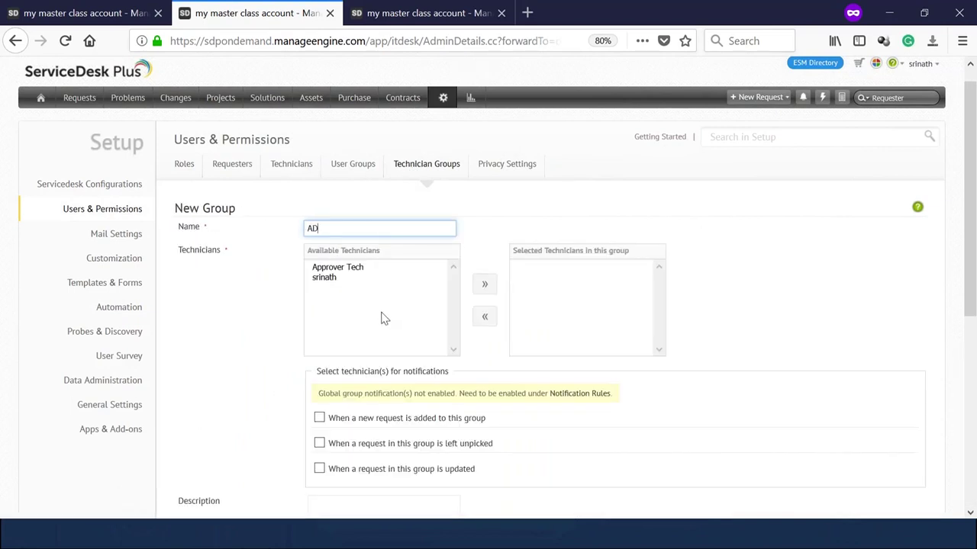
{"action": "left_click", "coordinate": [360, 269]}
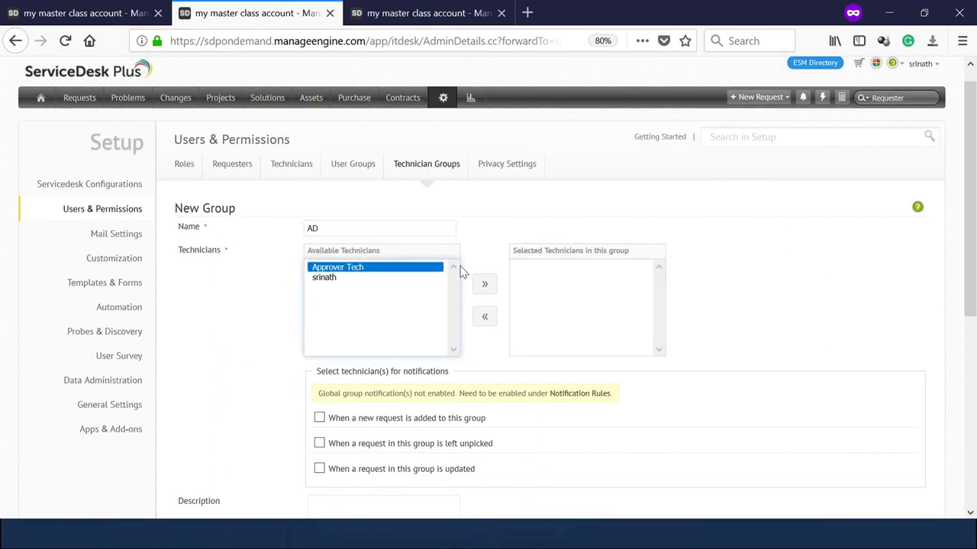
{"action": "left_click", "coordinate": [351, 280]}
{"action": "left_click", "coordinate": [352, 269]}
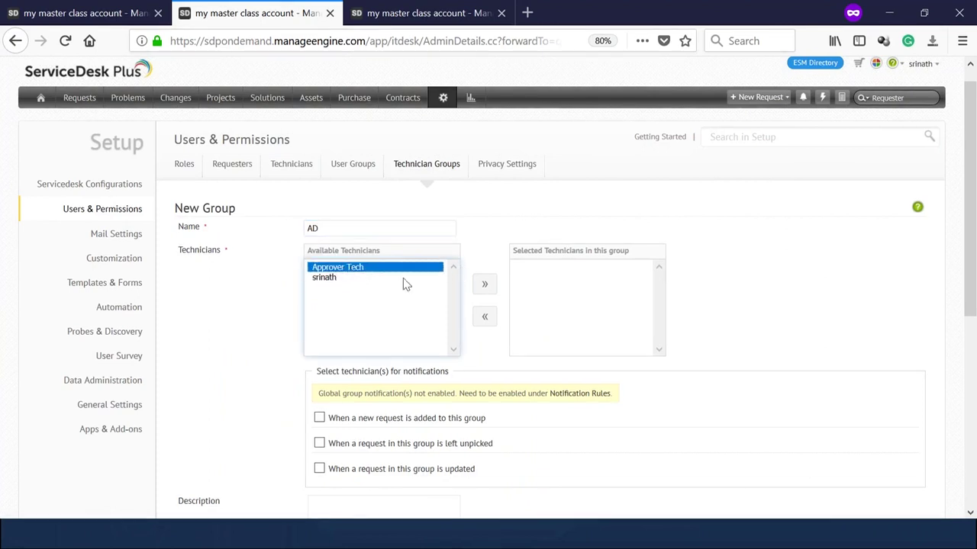
{"action": "left_click", "coordinate": [486, 286]}
{"action": "scroll", "coordinate": [526, 322], "scroll_direction": "down", "scroll_amount": 5}
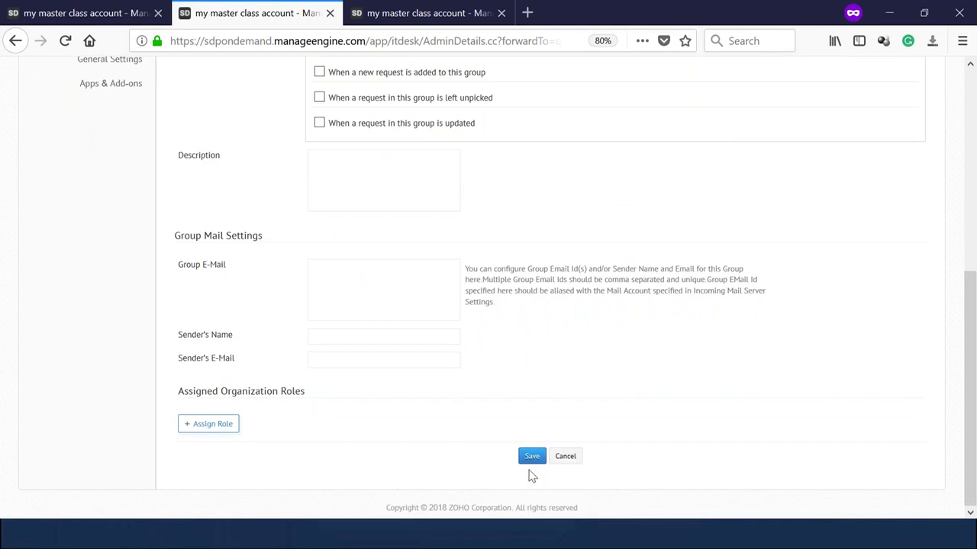
{"action": "left_click", "coordinate": [531, 458]}
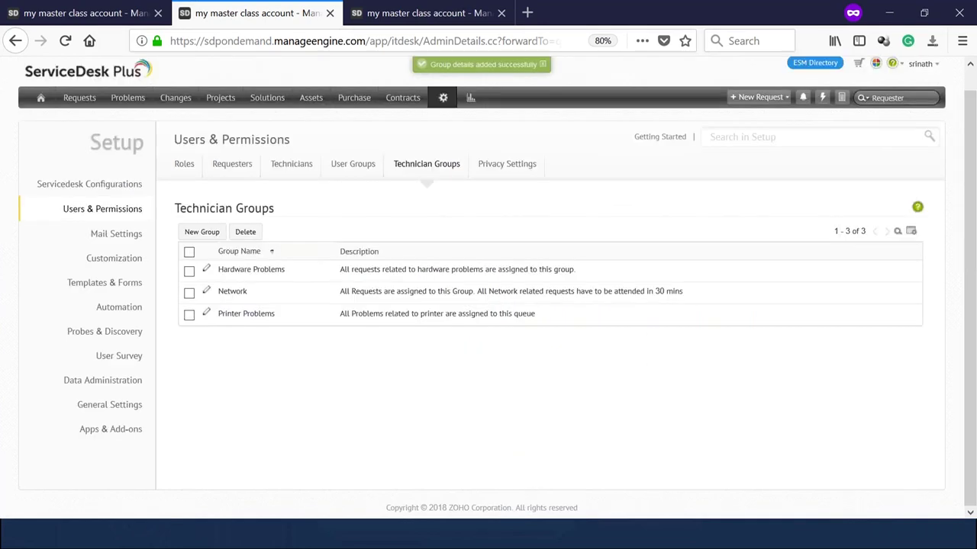
{"action": "left_click", "coordinate": [404, 9]}
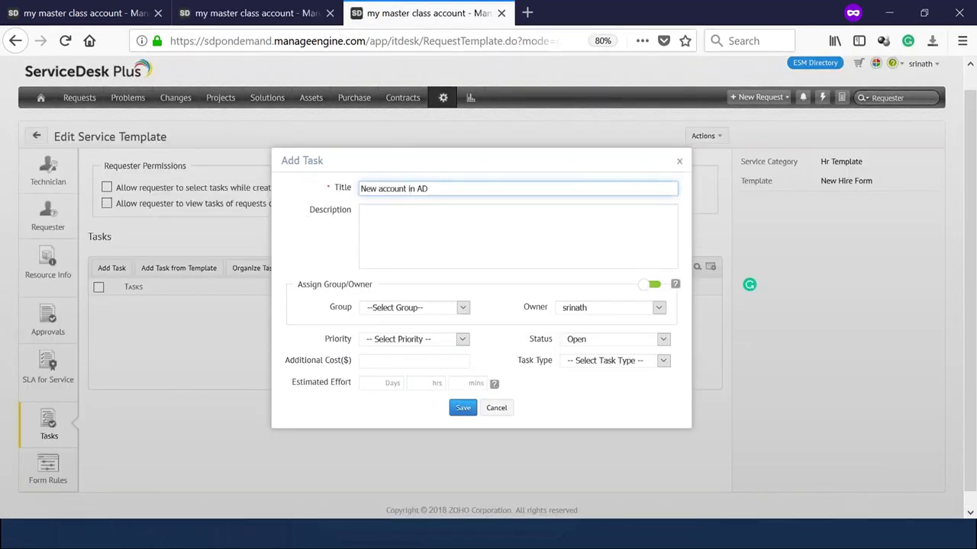
Discard the unfinished task and start a fresh one titled 'New account creation in AD'.
{"action": "left_click", "coordinate": [386, 308]}
{"action": "left_click", "coordinate": [679, 161]}
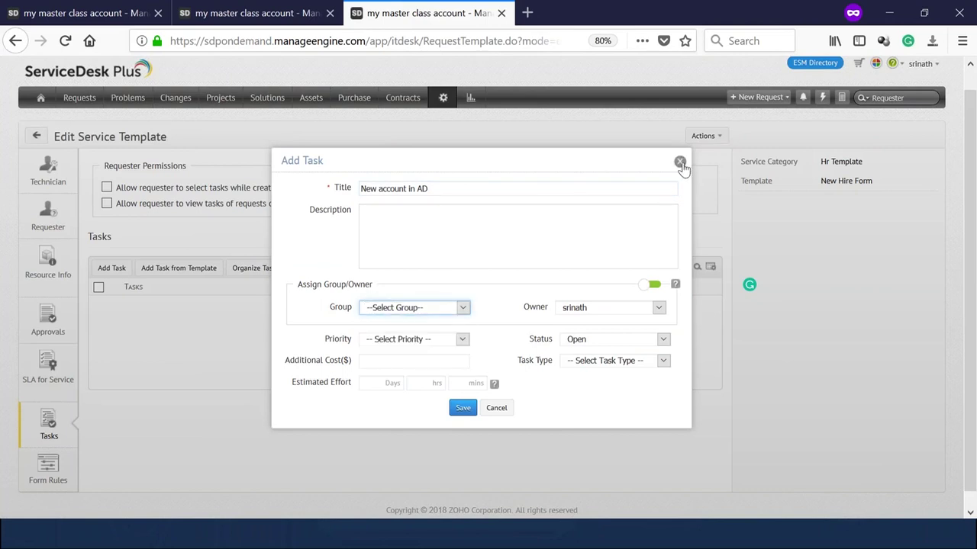
{"action": "left_click", "coordinate": [679, 161]}
{"action": "left_click", "coordinate": [112, 269]}
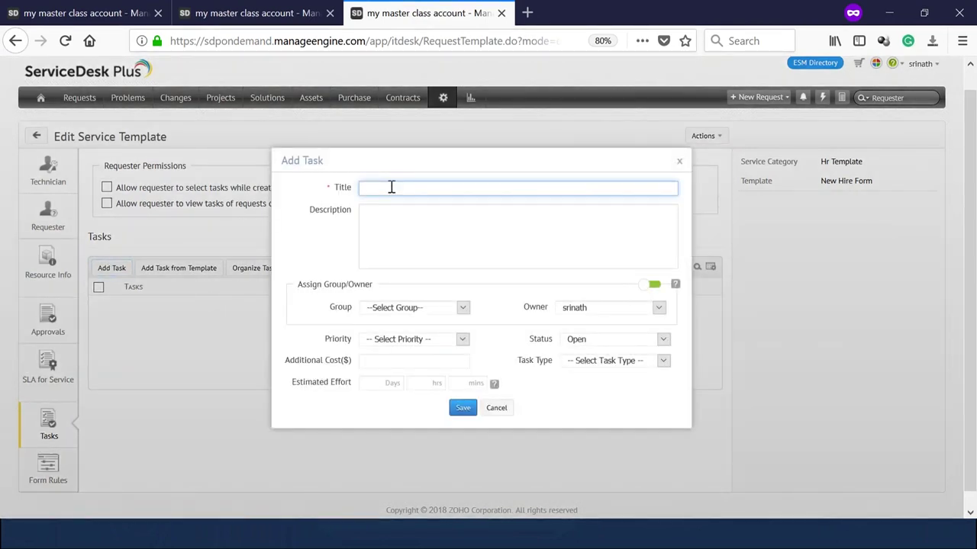
{"action": "type", "text": "New account creation in AD"}
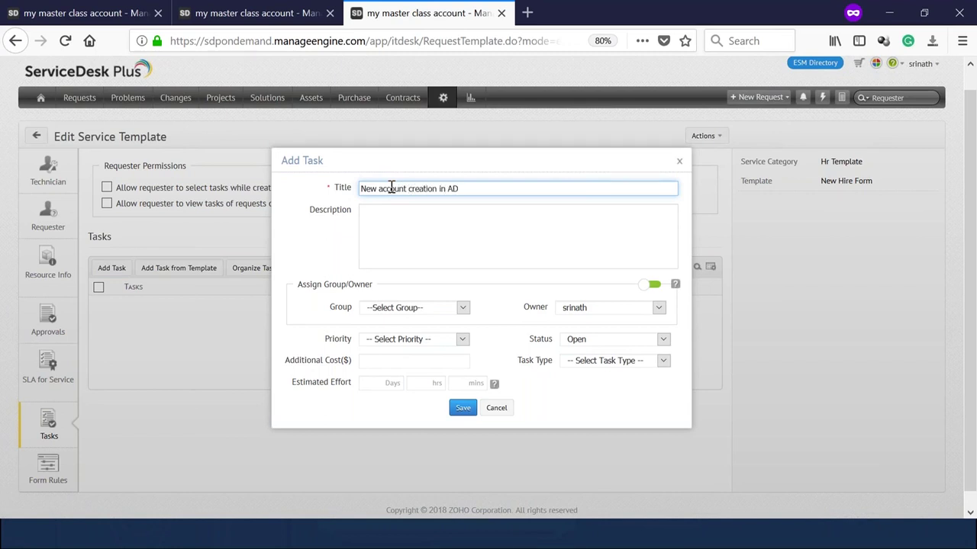
Enter the description 'Please find the Employee ID and email address under the Request details'.
{"action": "left_click", "coordinate": [389, 216]}
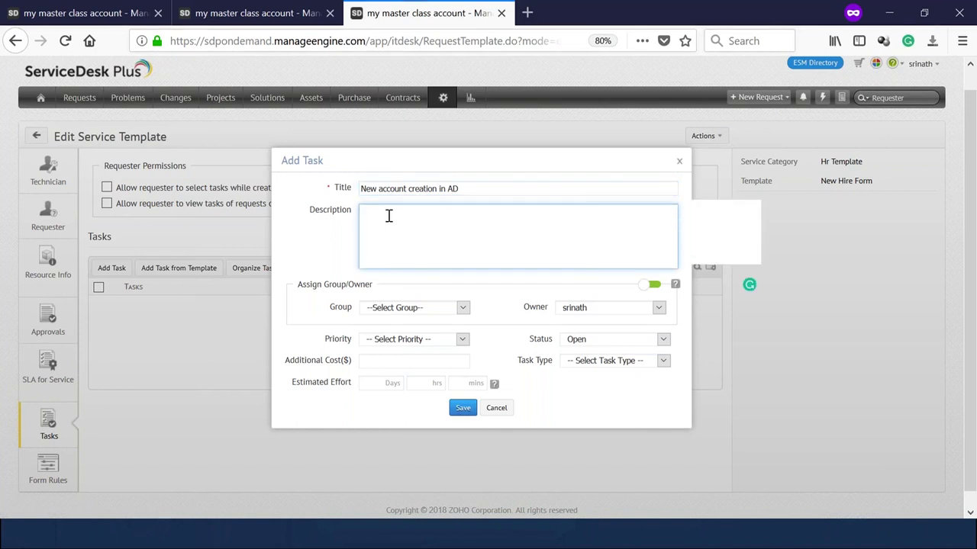
{"action": "type", "text": "Please "}
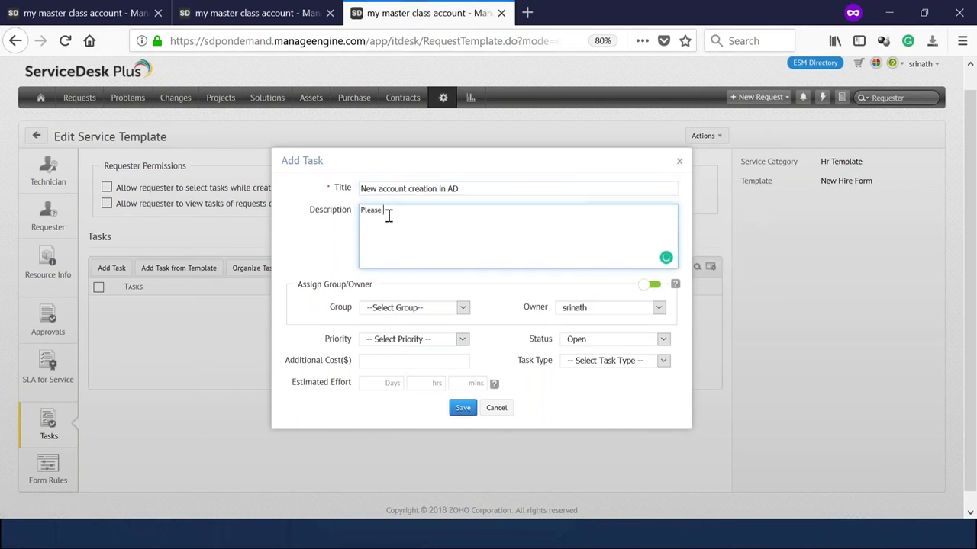
{"action": "type", "text": "find the Employee ID and"}
{"action": "key", "text": "BackSpace"}
{"action": "type", "text": "D and email"}
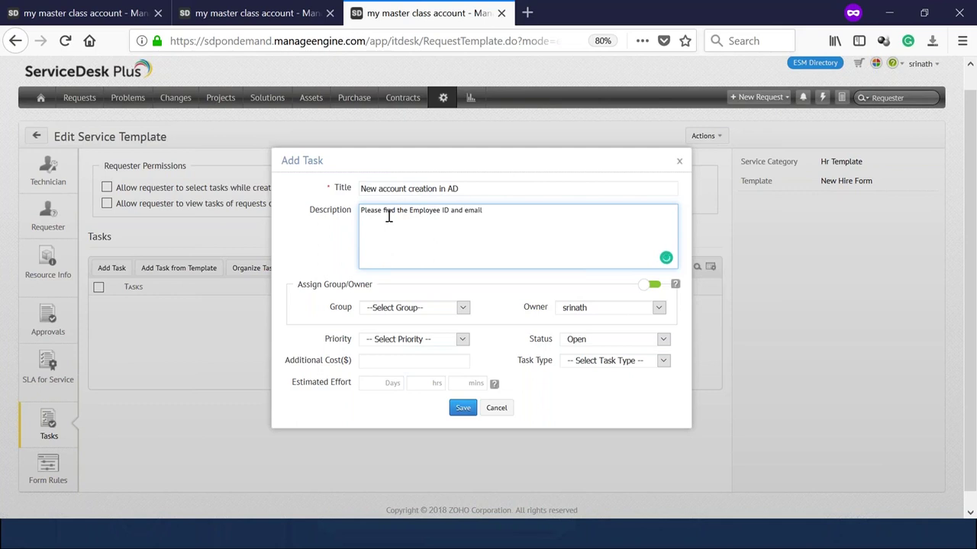
{"action": "type", "text": " address under the Request details"}
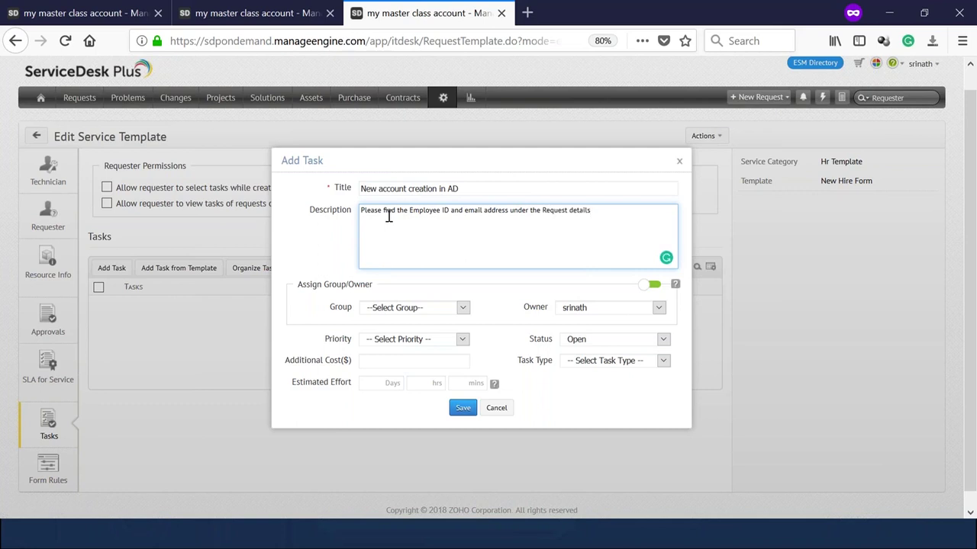
Assign the task to group AD with owner Approver Tech and save it.
{"action": "left_click", "coordinate": [384, 313]}
{"action": "left_click", "coordinate": [382, 336]}
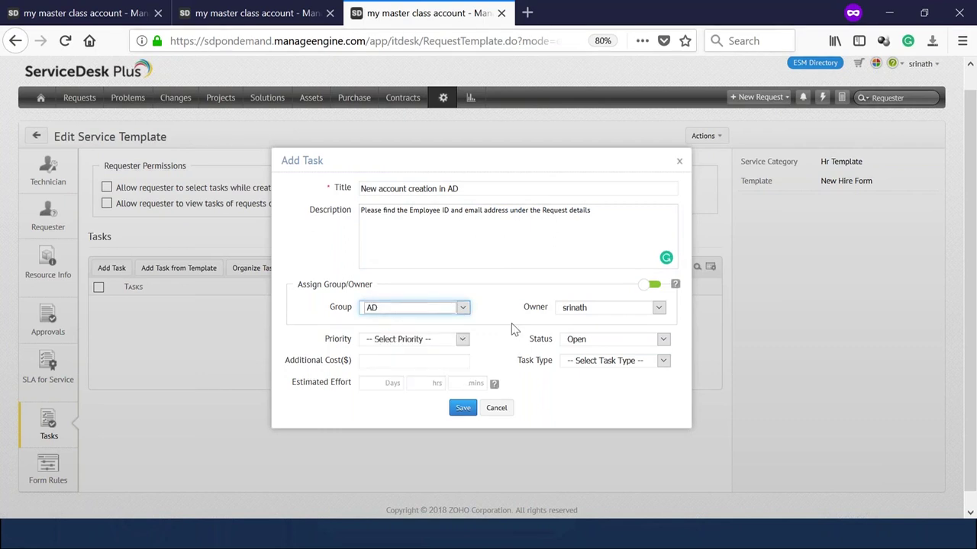
{"action": "left_click", "coordinate": [600, 310]}
{"action": "left_click", "coordinate": [592, 336]}
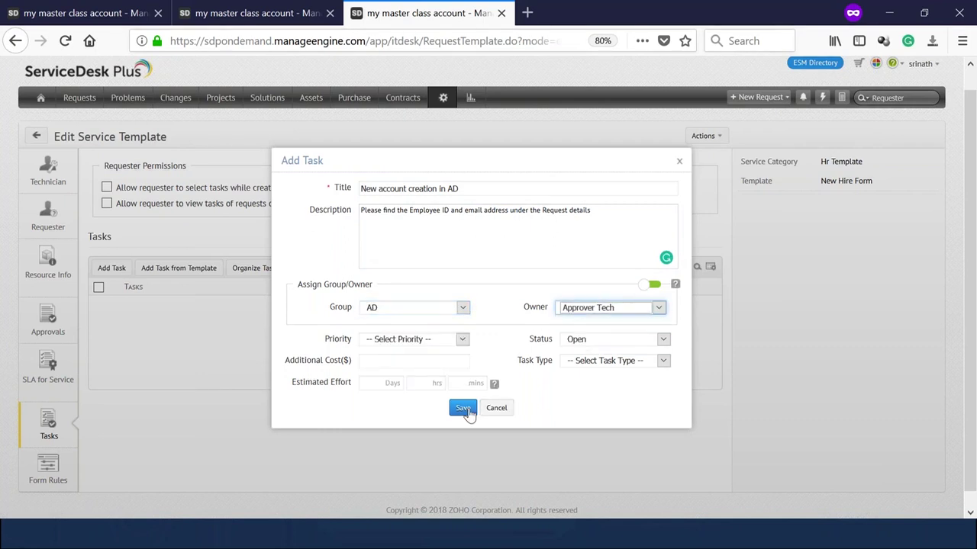
{"action": "left_click", "coordinate": [464, 408]}
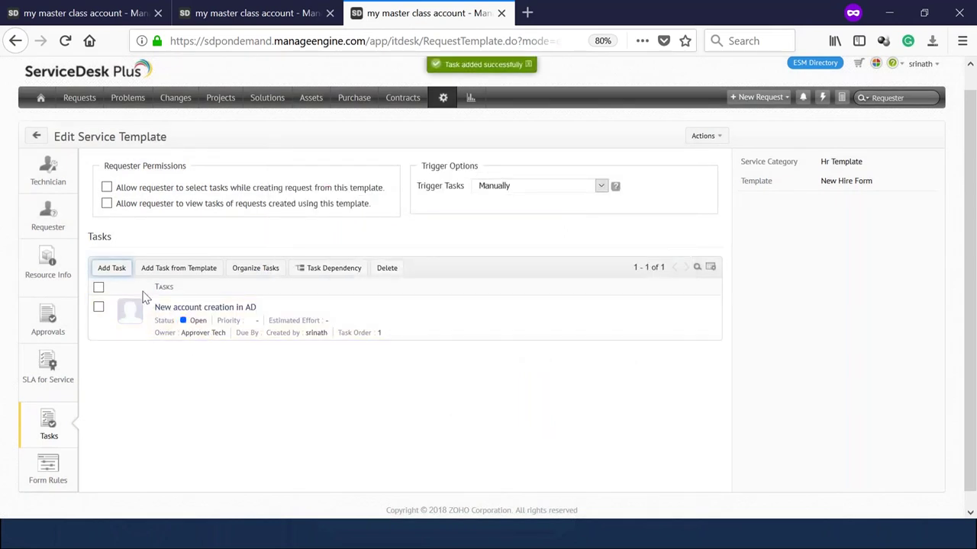
{"action": "left_click", "coordinate": [112, 273]}
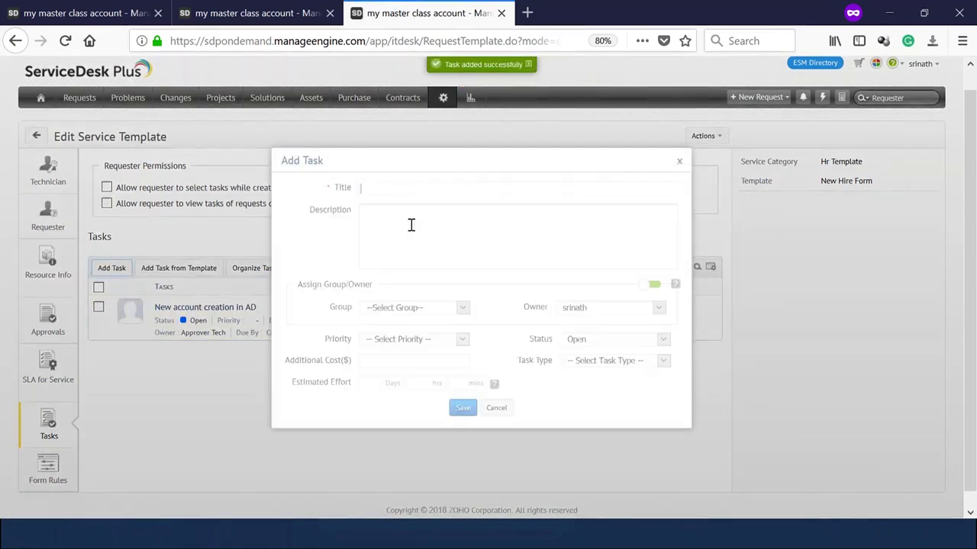
Save the task 'New email account in Office365' with group AD and owner Approver Tech.
{"action": "type", "text": "NEw ac"}
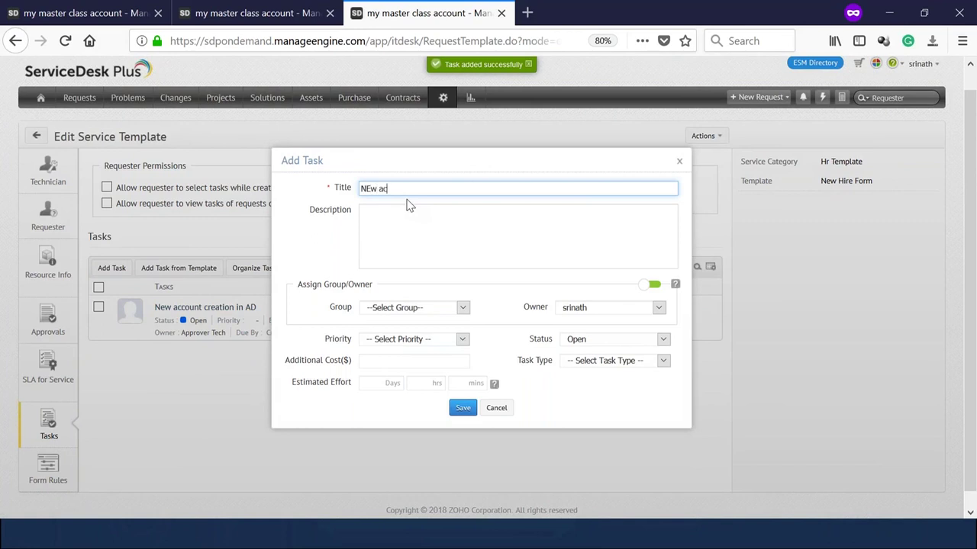
{"action": "type", "text": "count in"}
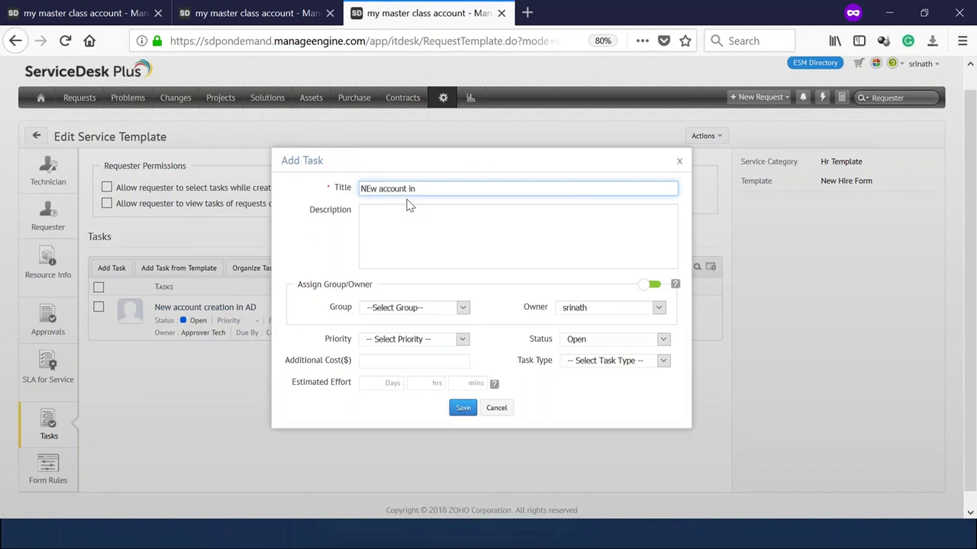
{"action": "type", "text": " Office365"}
{"action": "key", "text": "Home"}
{"action": "key", "text": "Right"}
{"action": "key", "text": "Right"}
{"action": "key", "text": "BackSpace"}
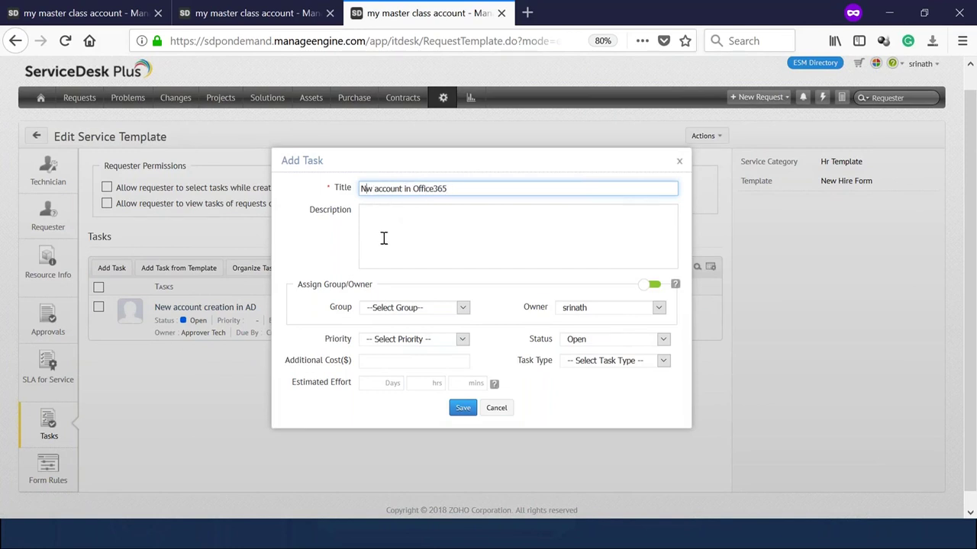
{"action": "type", "text": "ew email"}
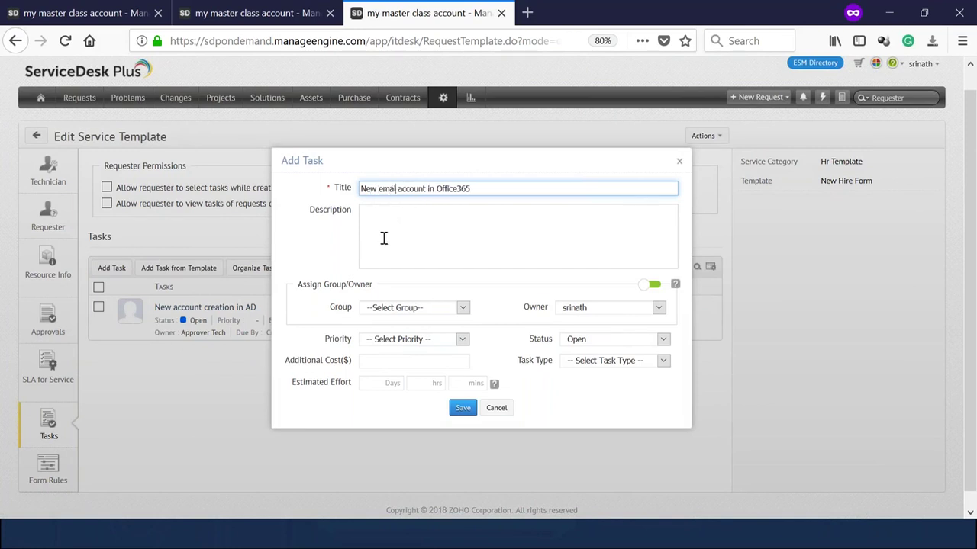
{"action": "left_click", "coordinate": [401, 309]}
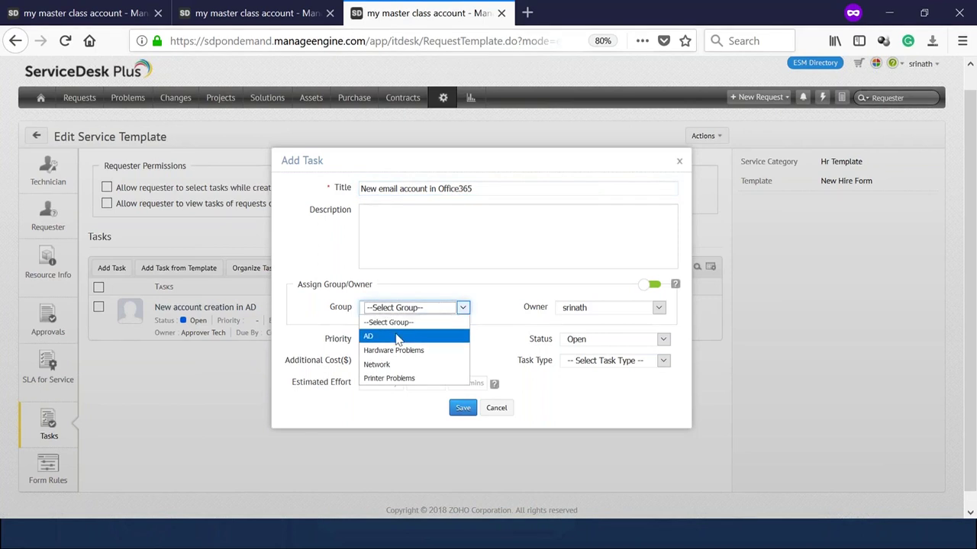
{"action": "left_click", "coordinate": [389, 334]}
{"action": "left_click", "coordinate": [582, 310]}
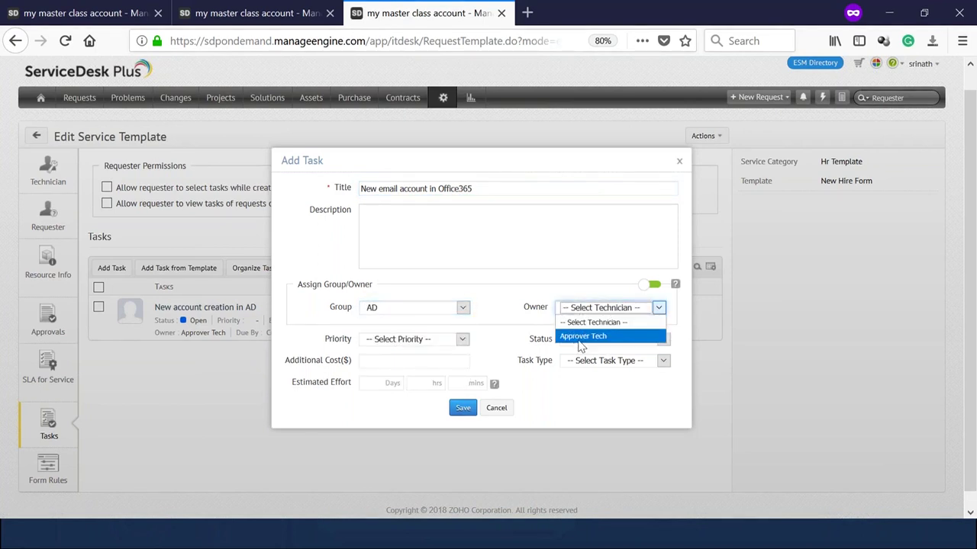
{"action": "left_click", "coordinate": [577, 336]}
{"action": "left_click", "coordinate": [462, 407]}
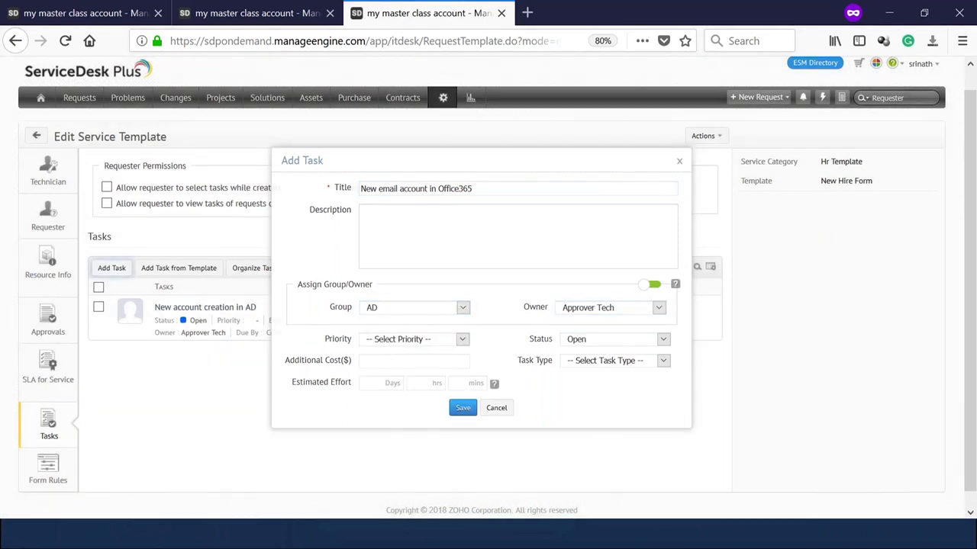
{"action": "scroll", "coordinate": [368, 433], "scroll_direction": "down", "scroll_amount": 1}
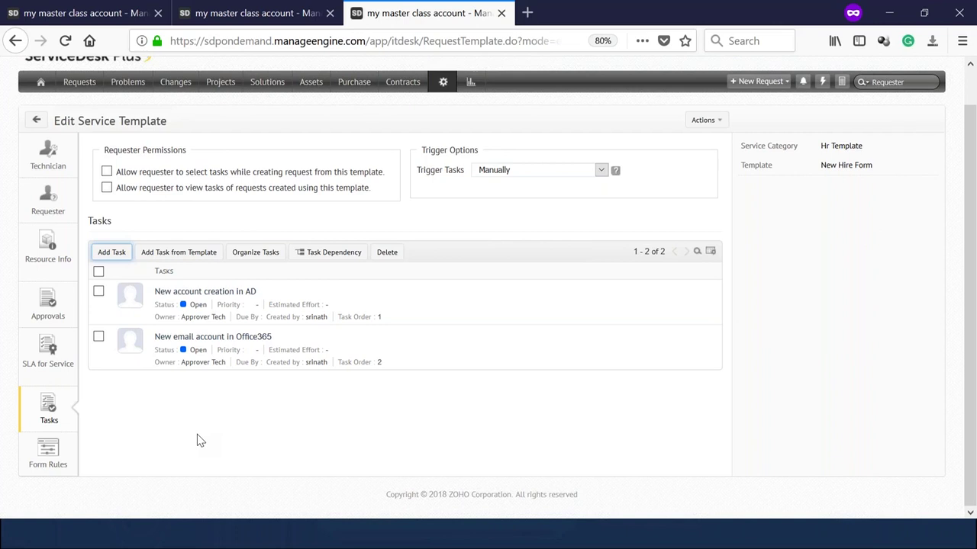
Trigger tasks 'On approval of Service Request' and allow requesters to select and view tasks.
{"action": "left_click", "coordinate": [498, 172]}
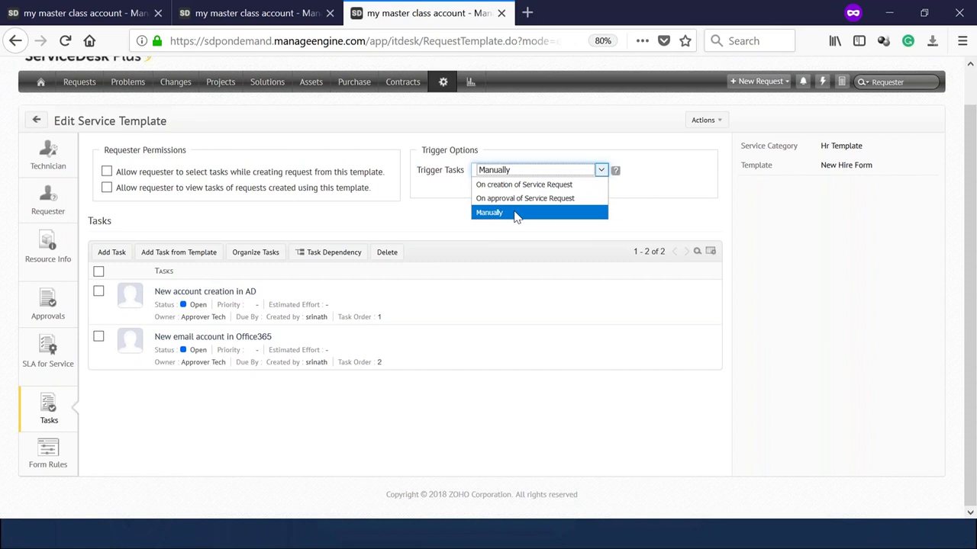
{"action": "left_click", "coordinate": [522, 200]}
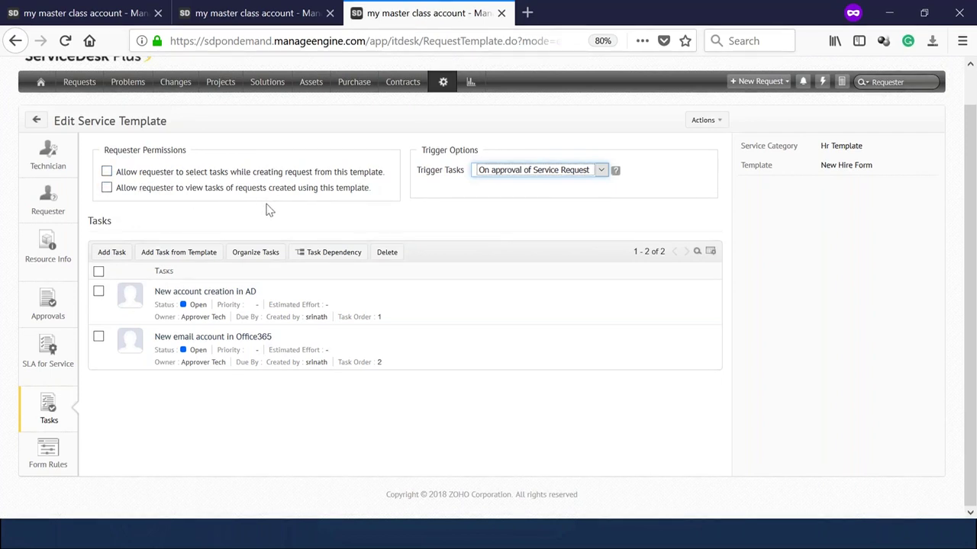
{"action": "left_click", "coordinate": [107, 171]}
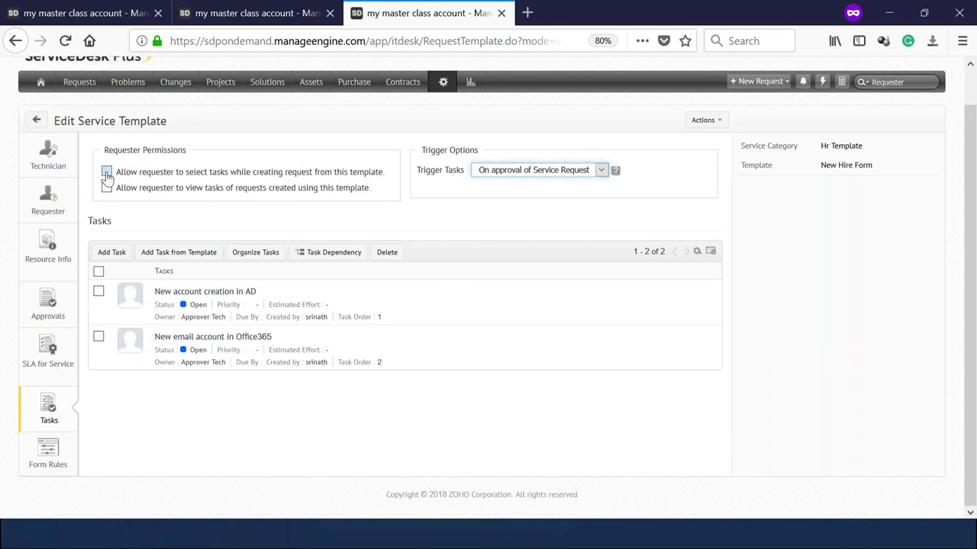
{"action": "left_click", "coordinate": [107, 187]}
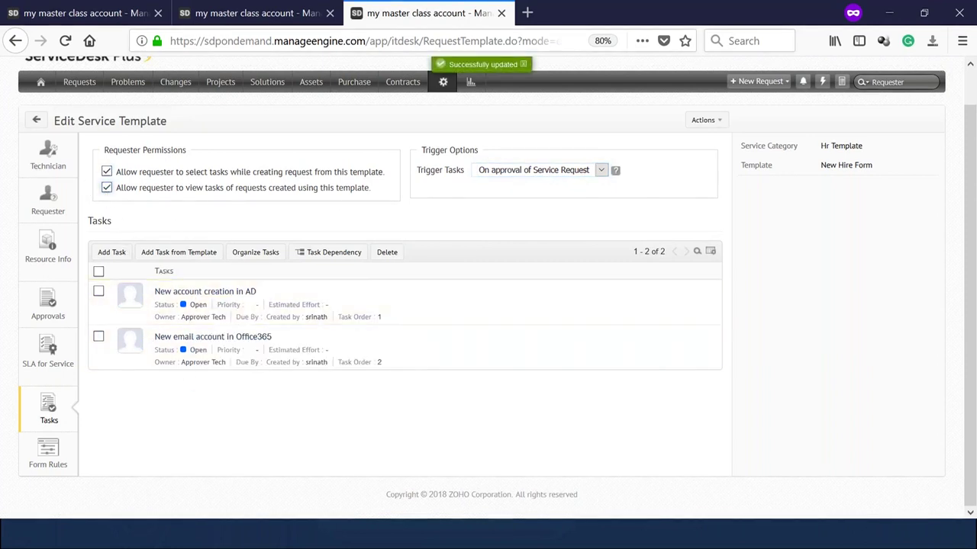
{"action": "mouse_move", "coordinate": [219, 336]}
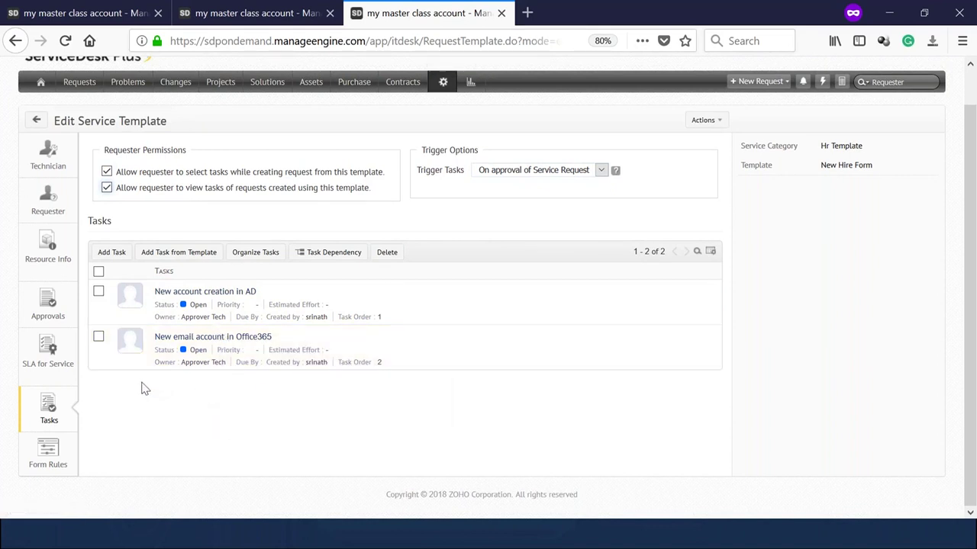
Start a third template task titled 'Laptop for new user', then switch to the technician groups tab.
{"action": "left_click", "coordinate": [111, 254]}
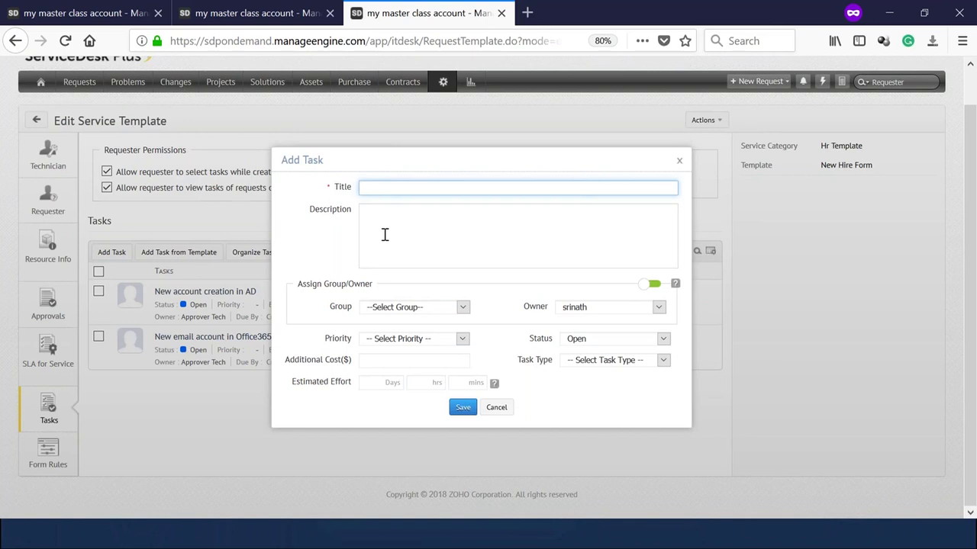
{"action": "type", "text": "ew"}
{"action": "key", "text": "BackSpace"}
{"action": "key", "text": "BackSpace"}
{"action": "key", "text": "BackSpace"}
{"action": "type", "text": "Laptop for new user"}
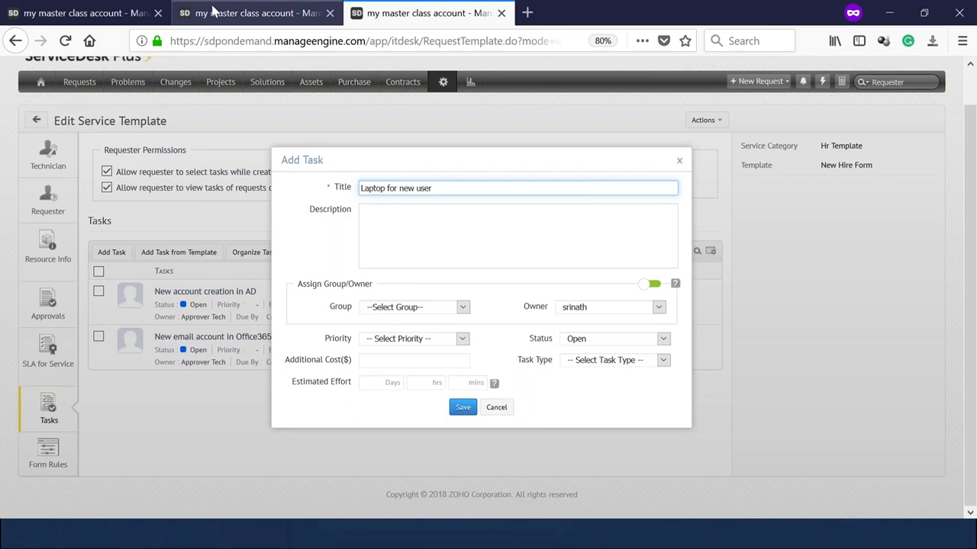
{"action": "left_click", "coordinate": [267, 13]}
Create and save technician group Sys Admin with the signed-in technician as its member.
{"action": "left_click", "coordinate": [203, 232]}
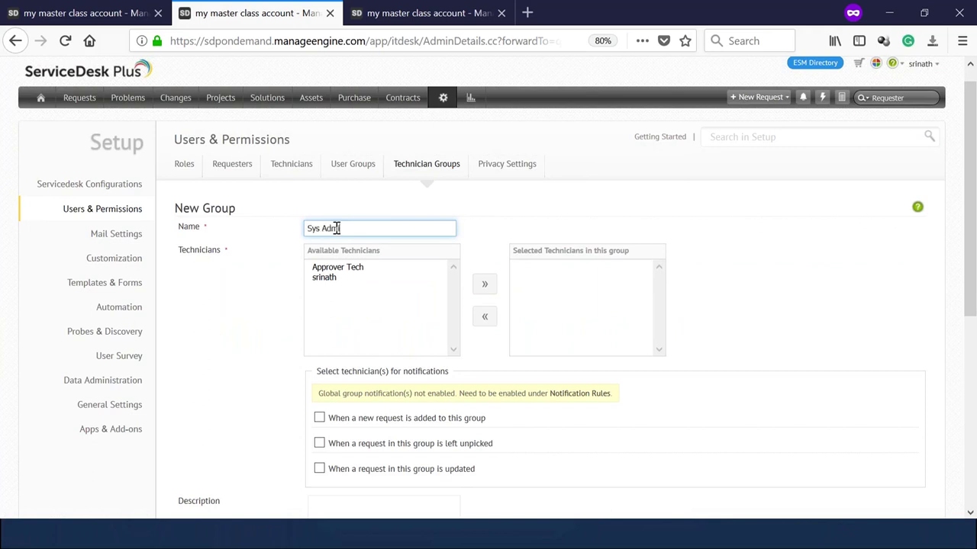
{"action": "scroll", "coordinate": [337, 229], "scroll_direction": "down", "scroll_amount": 3}
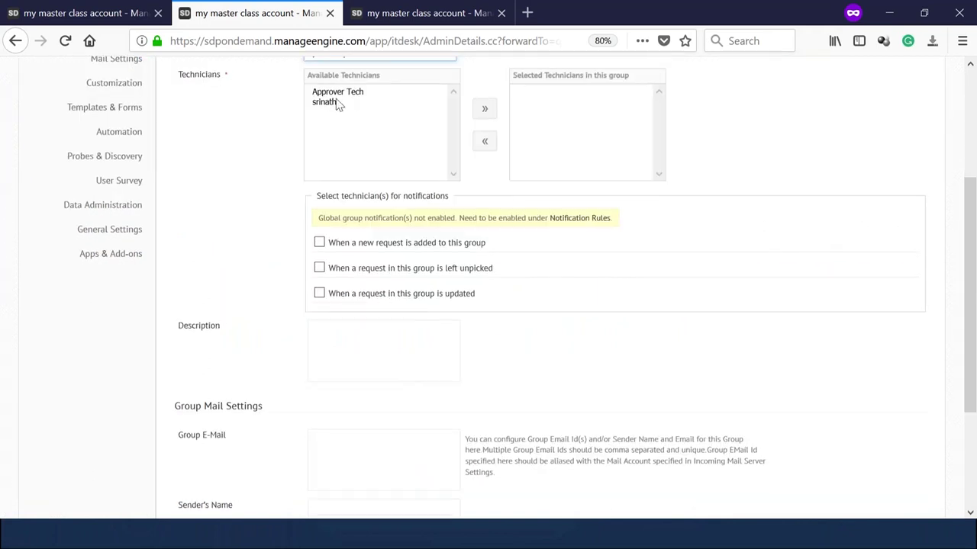
{"action": "left_click", "coordinate": [339, 102]}
{"action": "left_click", "coordinate": [483, 109]}
{"action": "scroll", "coordinate": [512, 290], "scroll_direction": "down", "scroll_amount": 3}
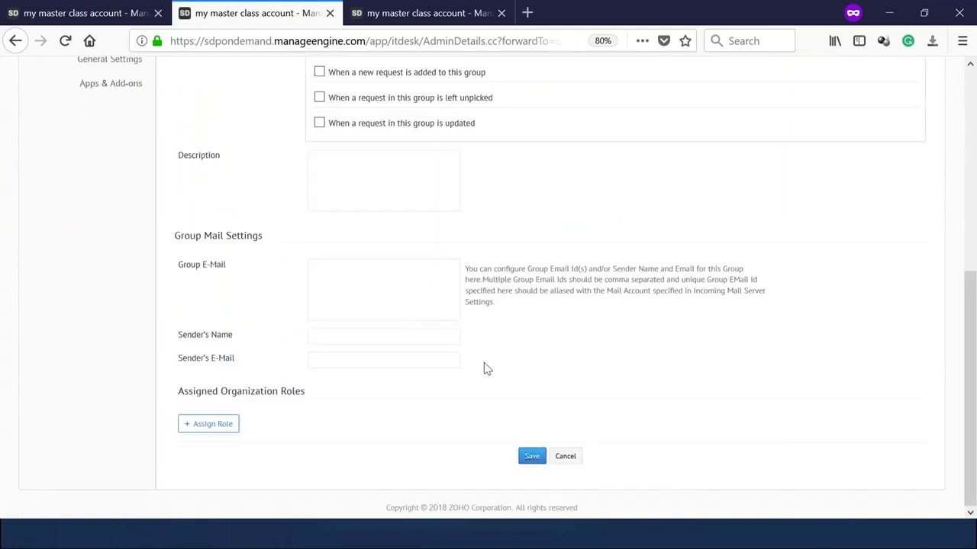
{"action": "left_click", "coordinate": [532, 458]}
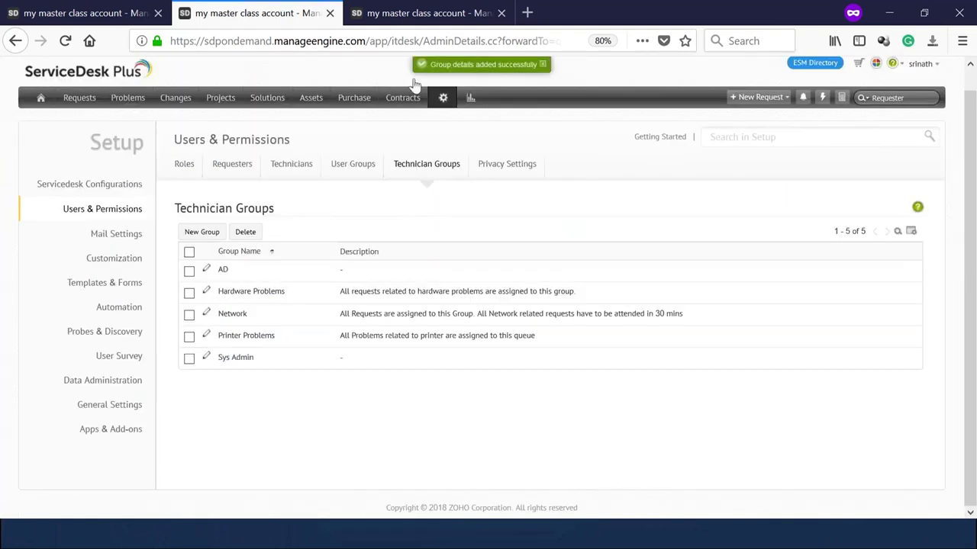
Save the 'Laptop for new user' task, with that text as its description, assigned to Sys Admin.
{"action": "left_click", "coordinate": [417, 23]}
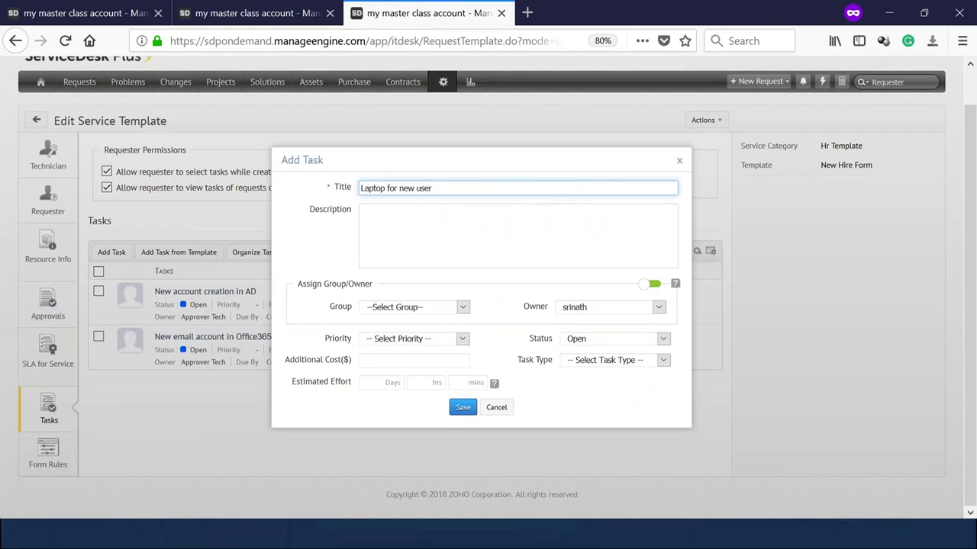
{"action": "left_click_drag", "start_coordinate": [433, 188], "coordinate": [359, 188]}
{"action": "key", "text": "ctrl+c"}
{"action": "left_click", "coordinate": [679, 160]}
{"action": "left_click", "coordinate": [112, 252]}
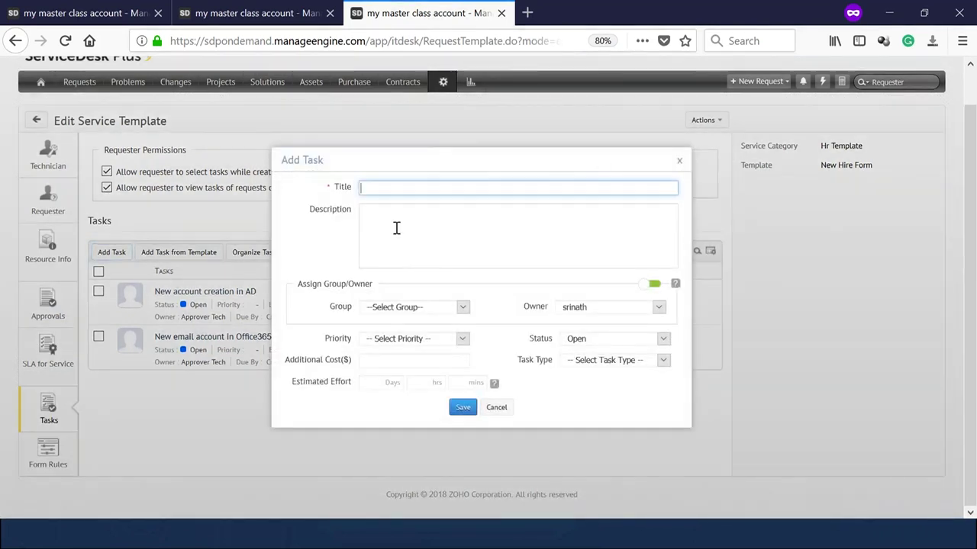
{"action": "key", "text": "ctrl+v"}
{"action": "left_click", "coordinate": [399, 227]}
{"action": "key", "text": "ctrl+v"}
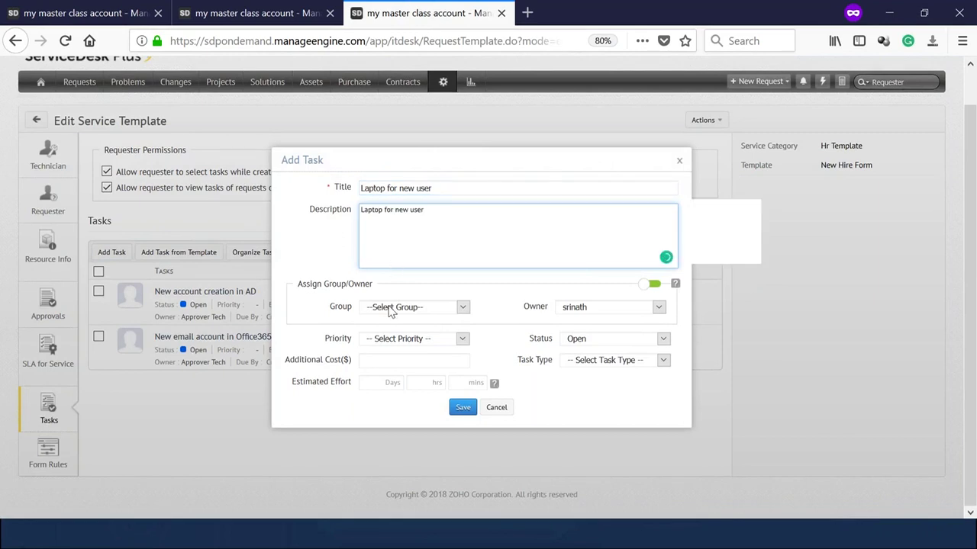
{"action": "left_click", "coordinate": [392, 309]}
{"action": "left_click", "coordinate": [380, 391]}
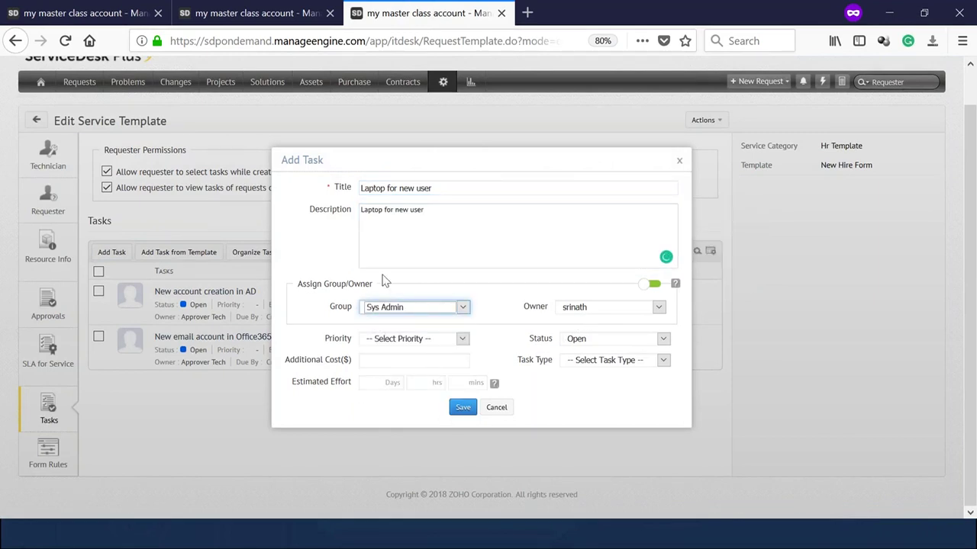
{"action": "left_click", "coordinate": [462, 407]}
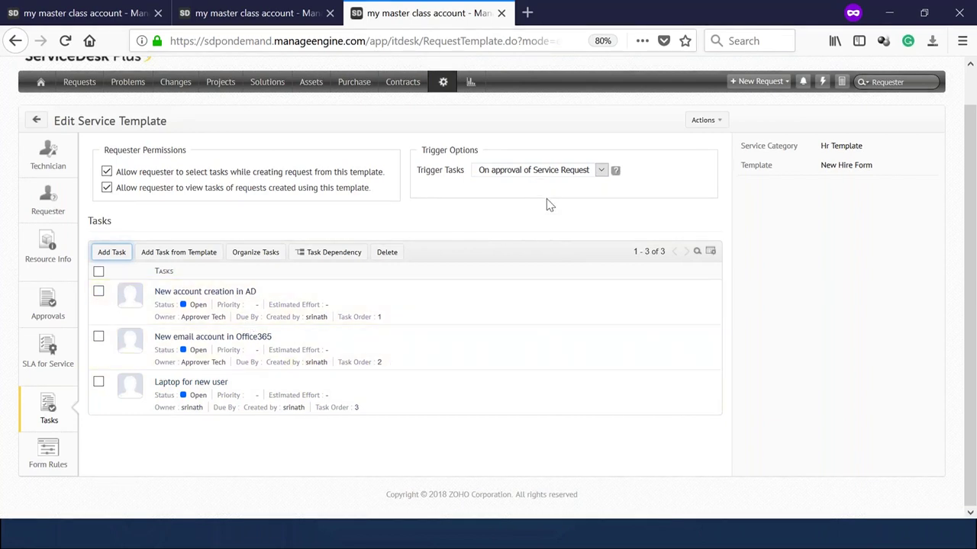
Review the template's Approvals and Resource Info pages, then begin a new rule under Form Rules.
{"action": "left_click", "coordinate": [46, 314]}
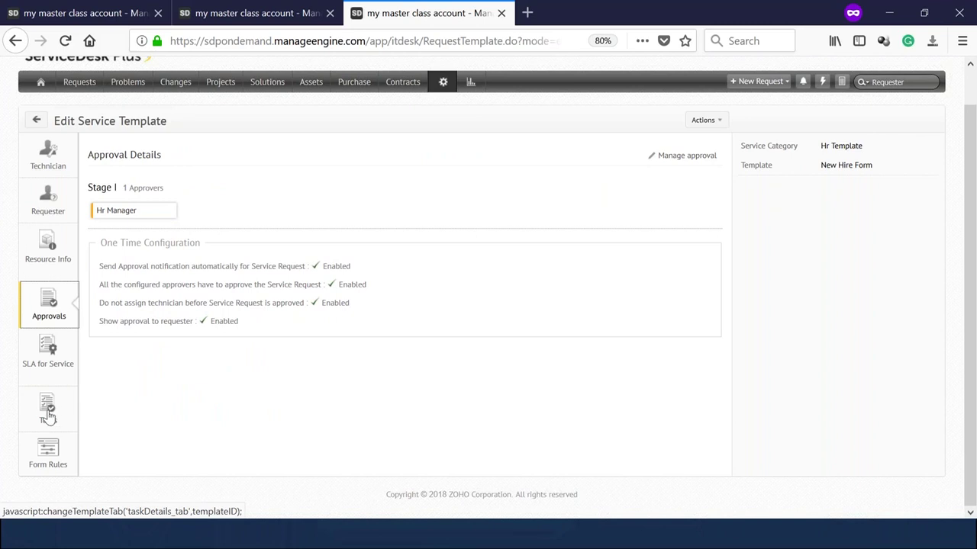
{"action": "left_click", "coordinate": [64, 256]}
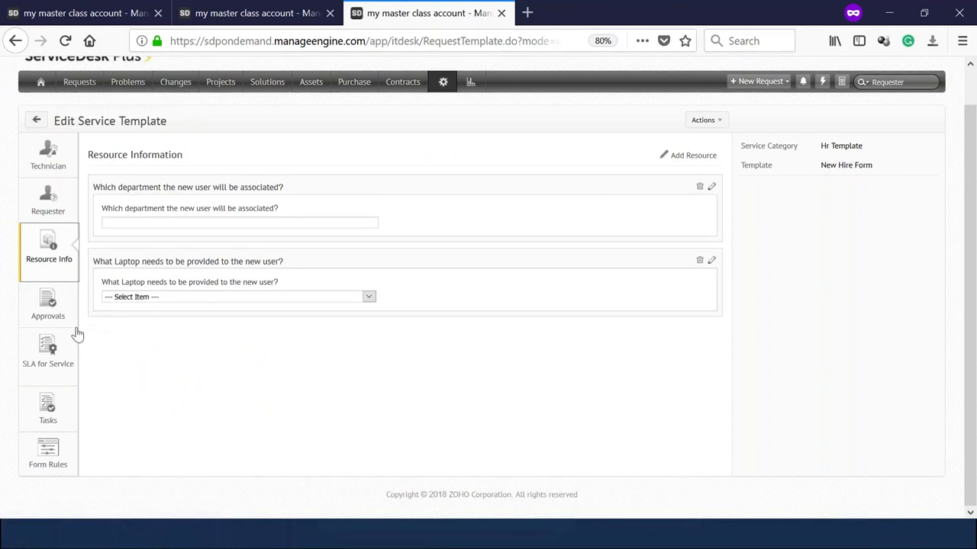
{"action": "left_click", "coordinate": [53, 453]}
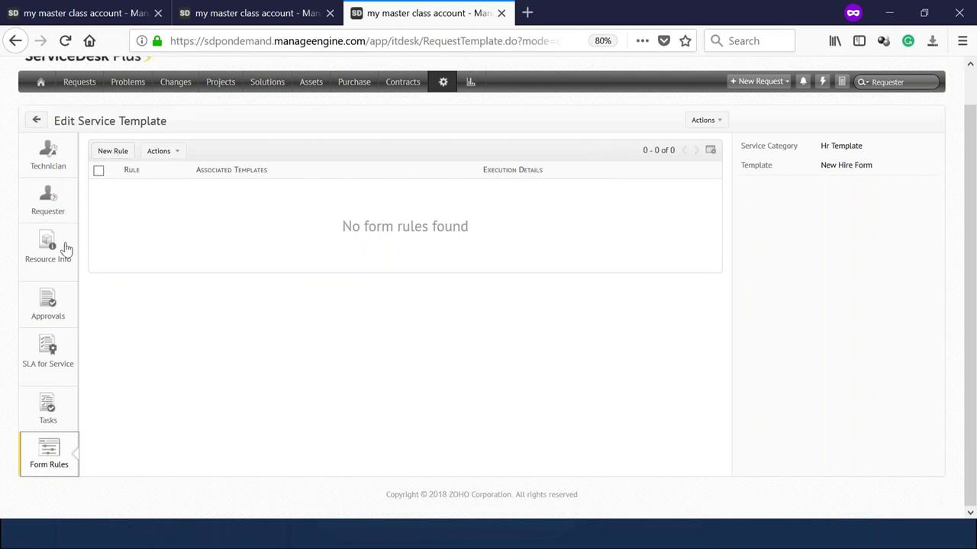
{"action": "left_click", "coordinate": [113, 151]}
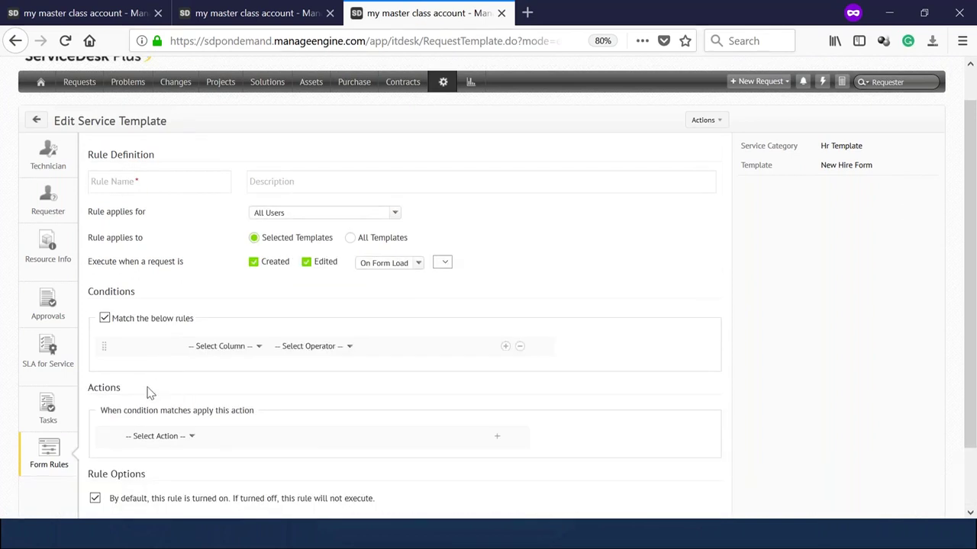
Set the form rule's action to Mandate Fields and begin entering a field name.
{"action": "left_click", "coordinate": [168, 462]}
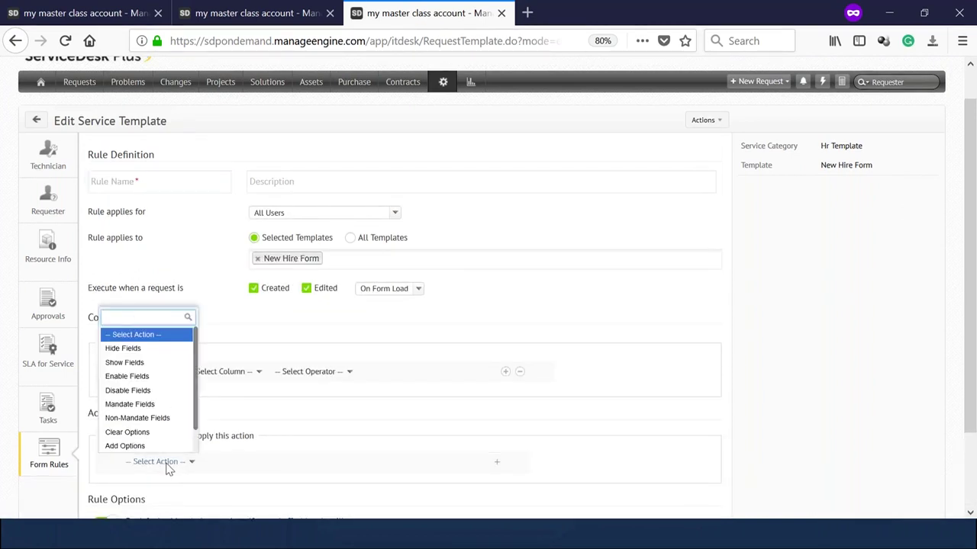
{"action": "type", "text": "man"}
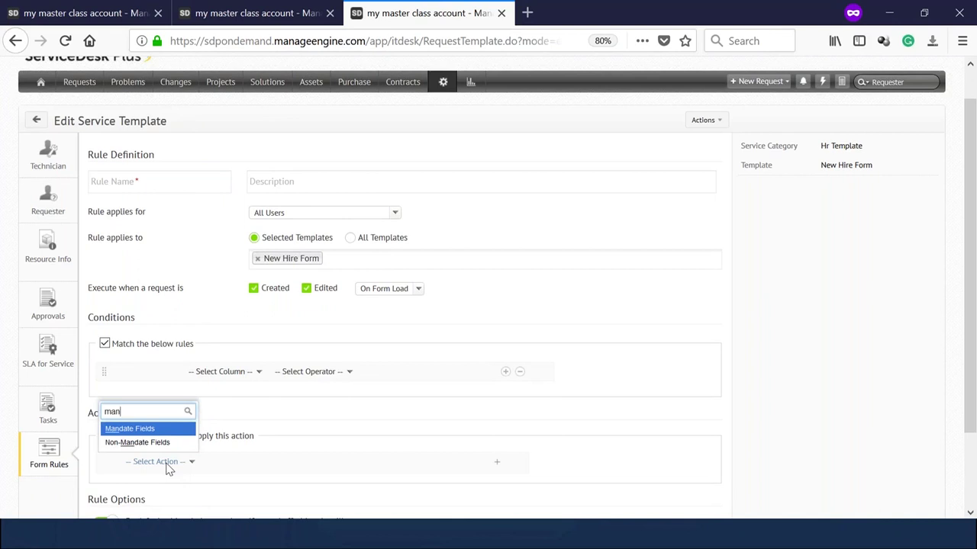
{"action": "key", "text": "Return"}
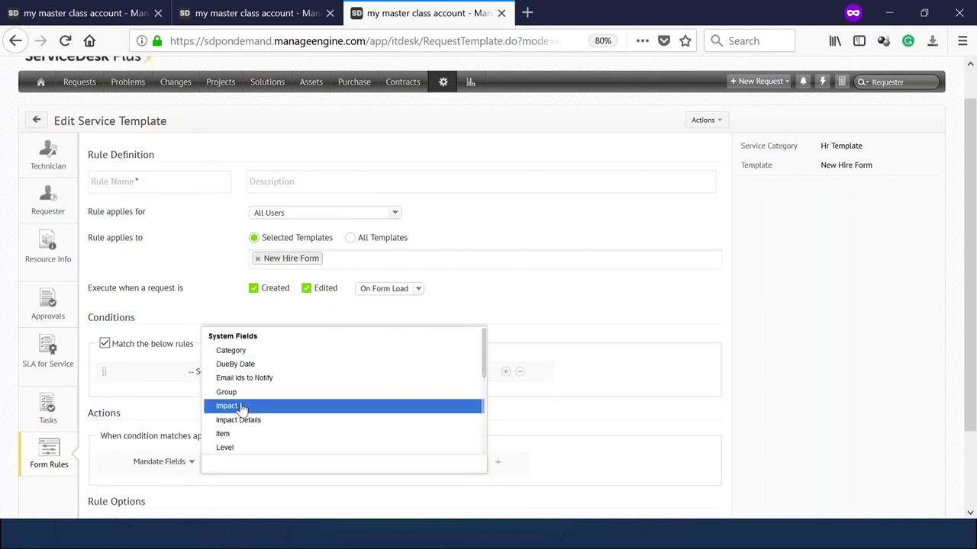
{"action": "type", "text": "re"}
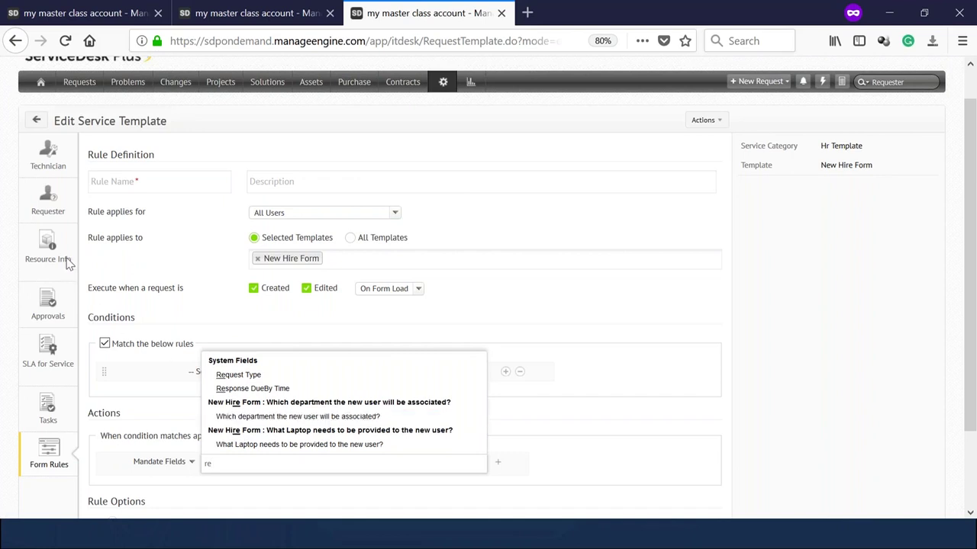
Check the technician and requester form views and Mode field, then restart a new form rule.
{"action": "left_click", "coordinate": [50, 153]}
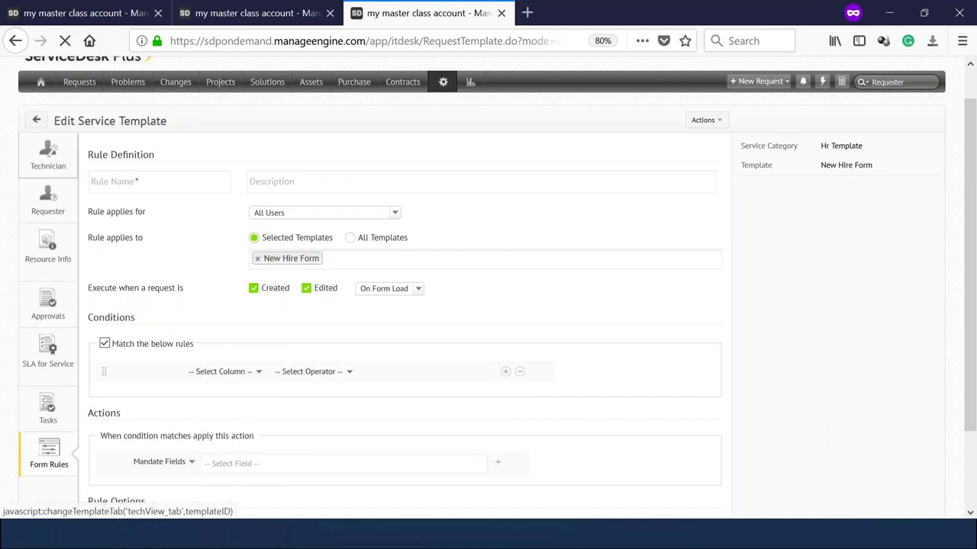
{"action": "mouse_move", "coordinate": [175, 297]}
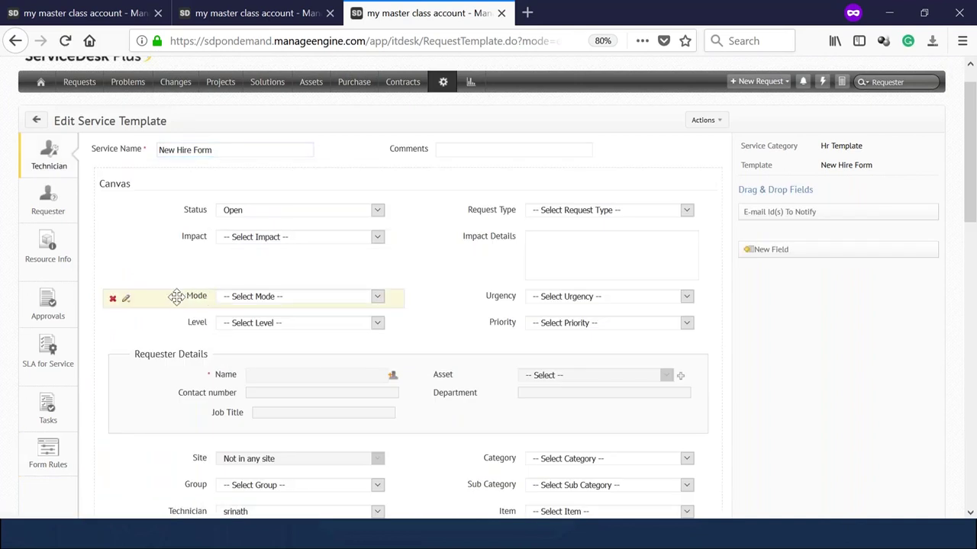
{"action": "left_click", "coordinate": [126, 299]}
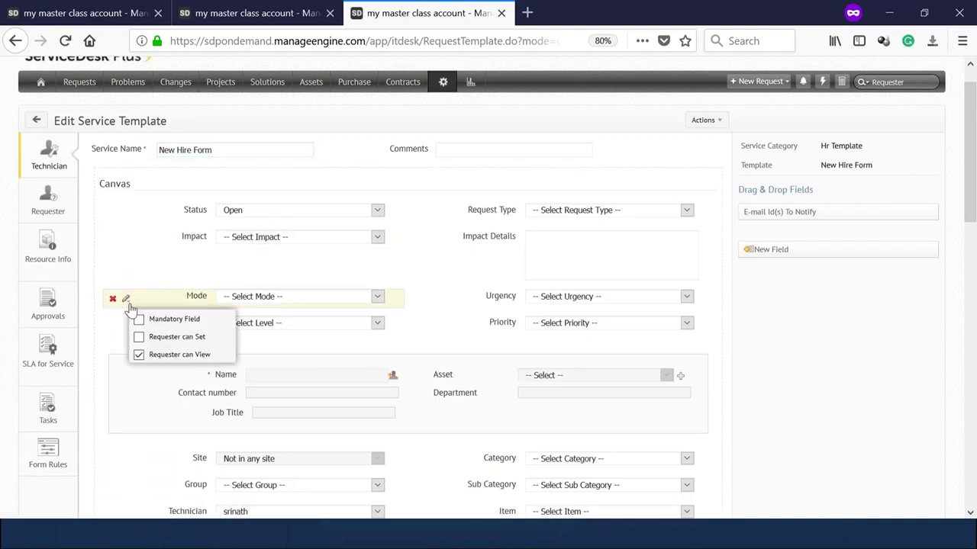
{"action": "left_click", "coordinate": [48, 207]}
{"action": "left_click", "coordinate": [52, 267]}
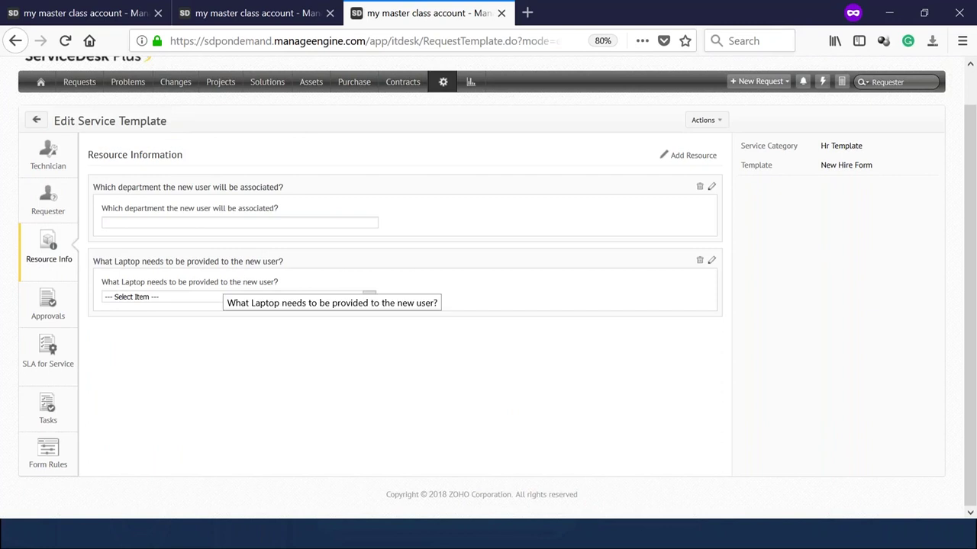
{"action": "left_click", "coordinate": [48, 449]}
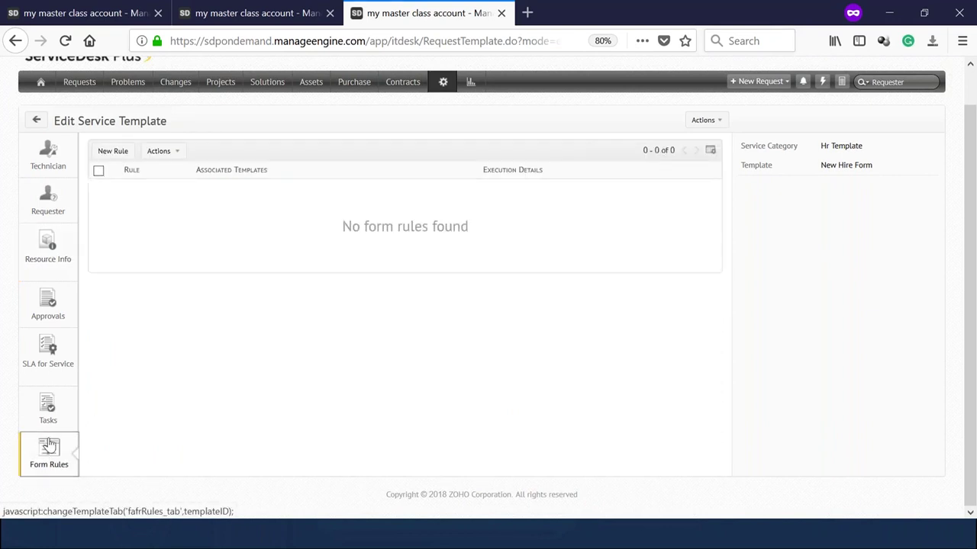
{"action": "left_click", "coordinate": [112, 152]}
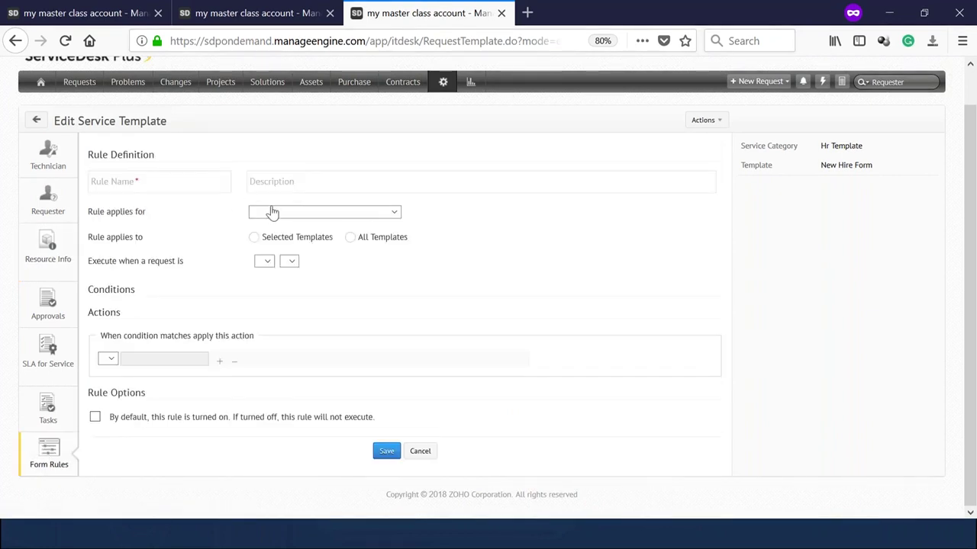
Name the rule 'Mandate Resource questions' and keep its execution set to On Form Load.
{"action": "left_click", "coordinate": [92, 185]}
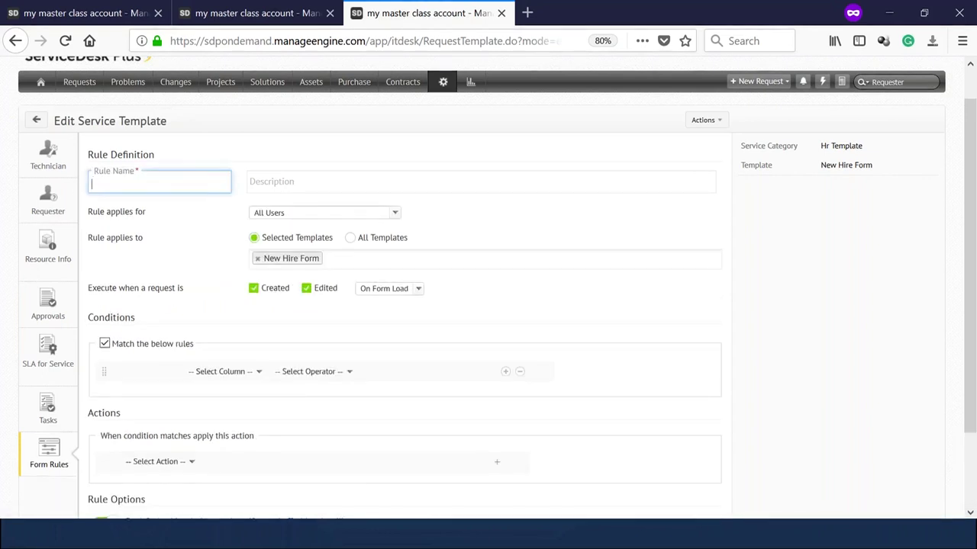
{"action": "type", "text": "ndate Resource questions"}
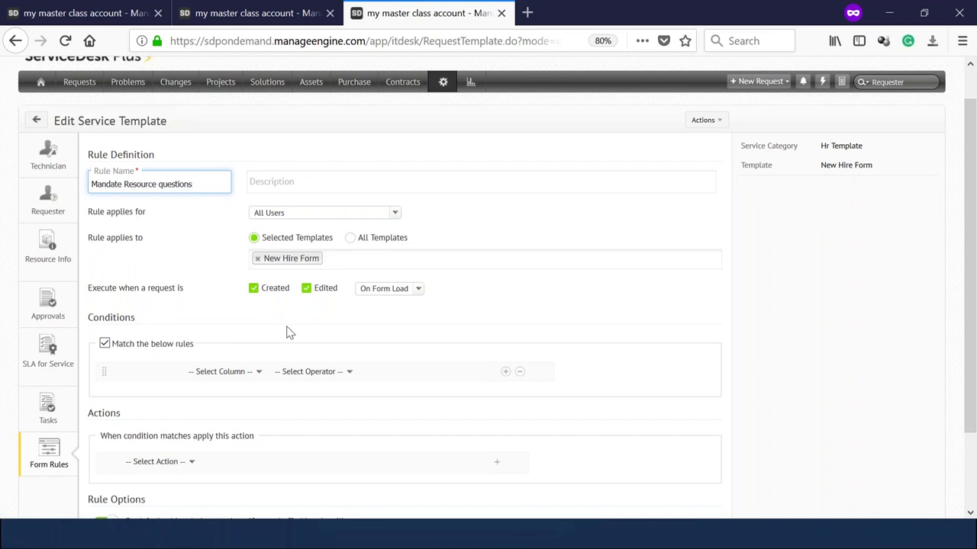
{"action": "scroll", "coordinate": [290, 332], "scroll_direction": "down", "scroll_amount": 2}
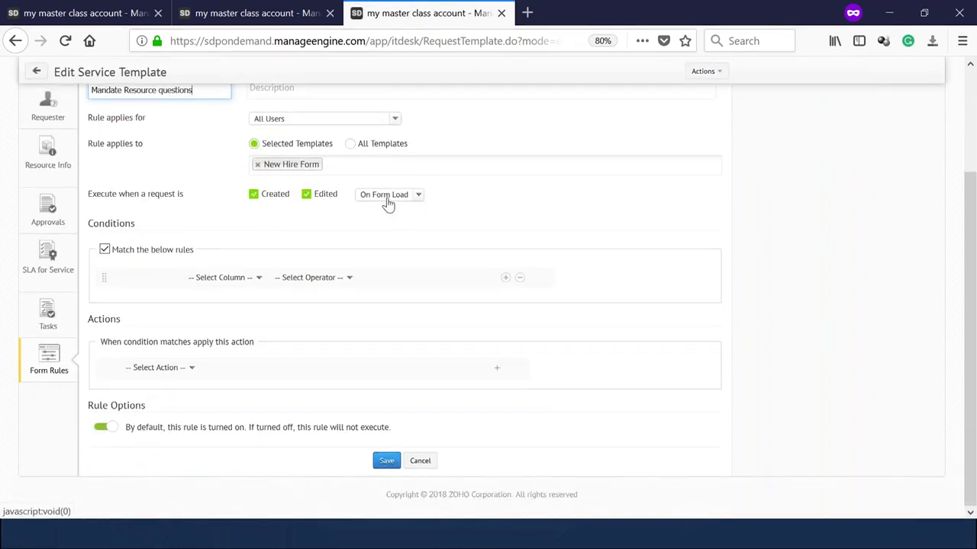
{"action": "left_click", "coordinate": [388, 199]}
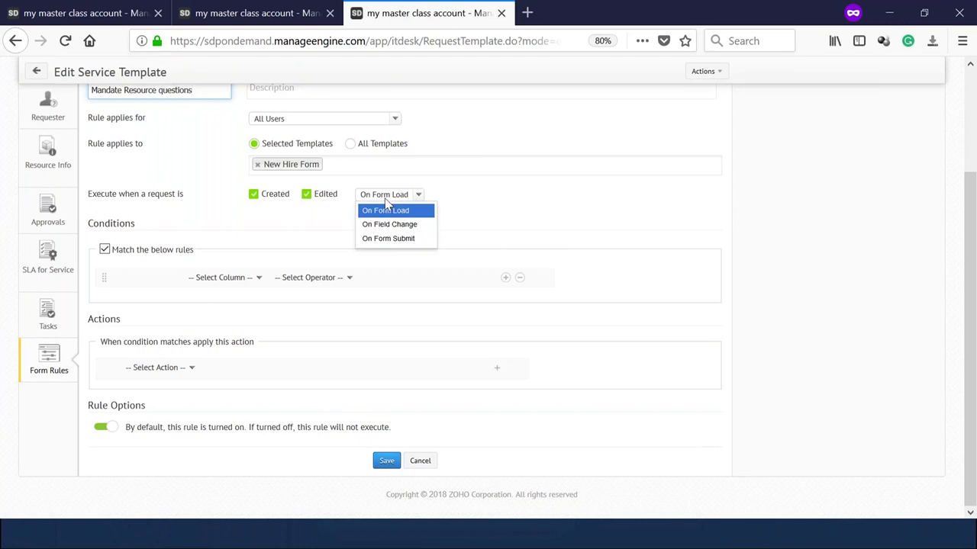
{"action": "left_click", "coordinate": [384, 212]}
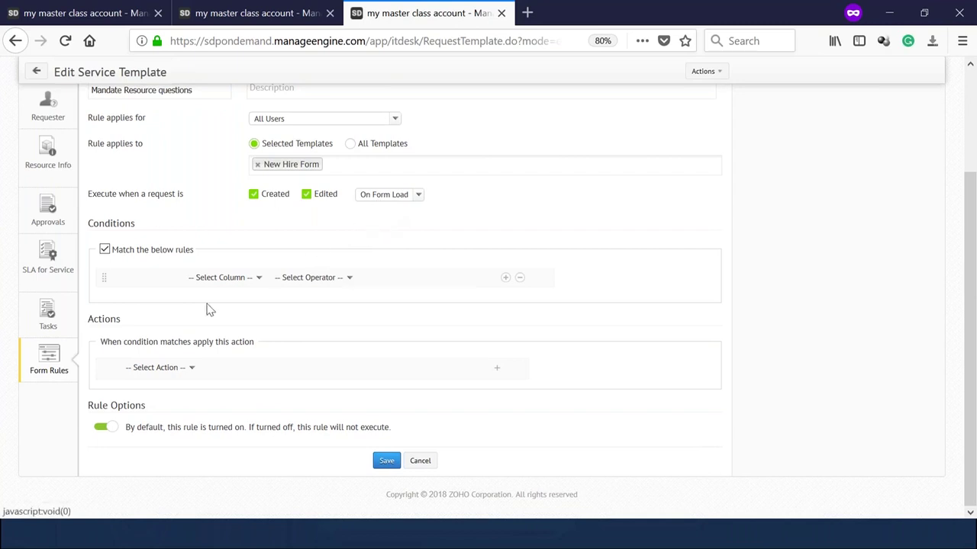
Turn off 'Match the below rules' and choose Mandate Fields as the rule action.
{"action": "left_click", "coordinate": [222, 279]}
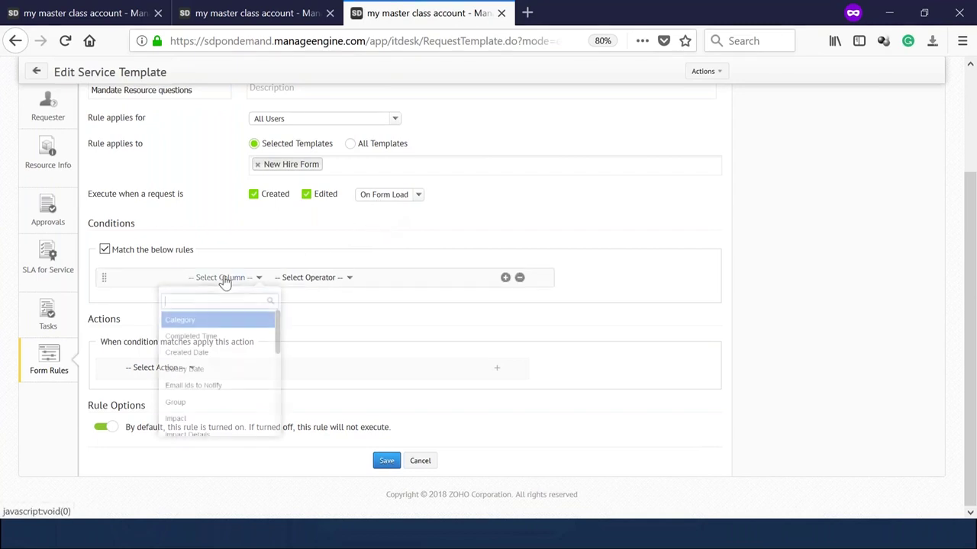
{"action": "left_click", "coordinate": [104, 249]}
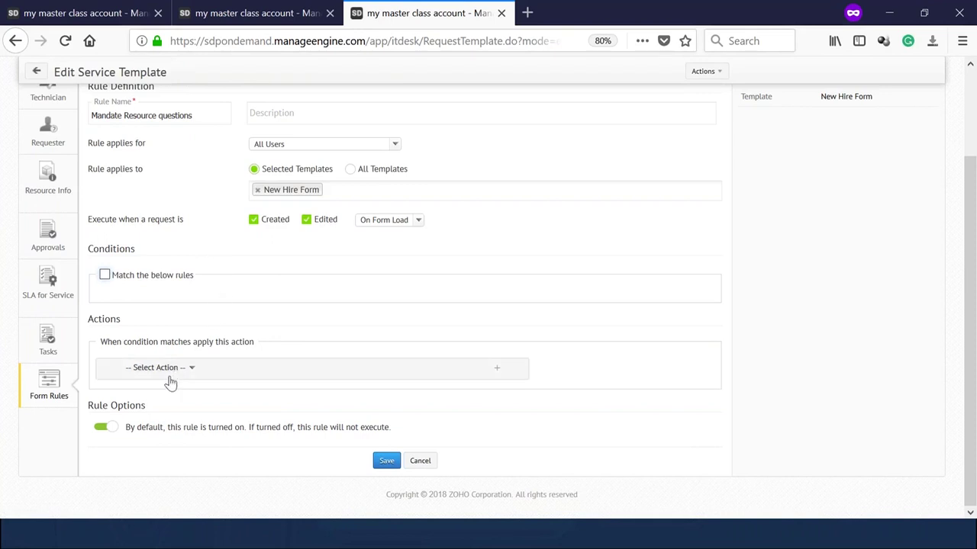
{"action": "left_click", "coordinate": [173, 369]}
{"action": "type", "text": "mada"}
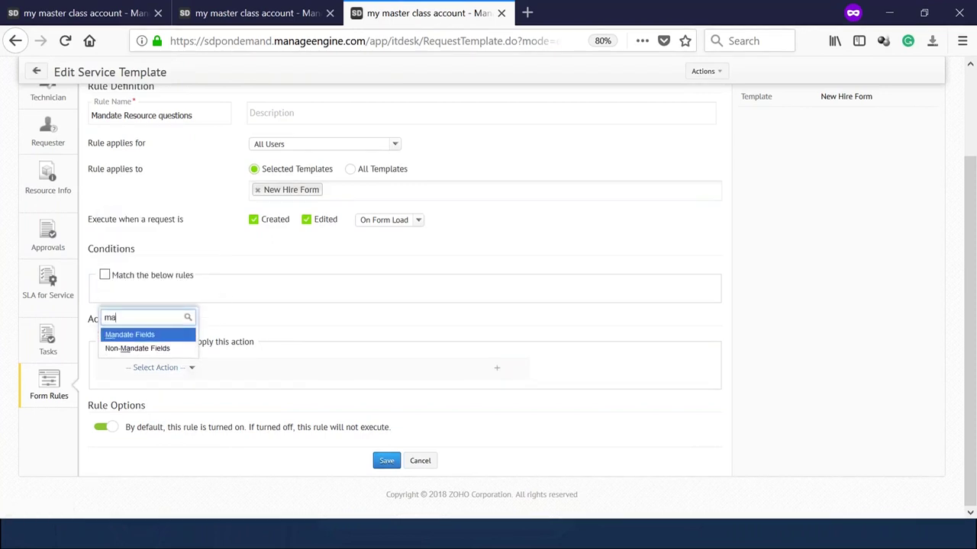
{"action": "key", "text": "BackSpace"}
{"action": "type", "text": "ndate"}
{"action": "key", "text": "Return"}
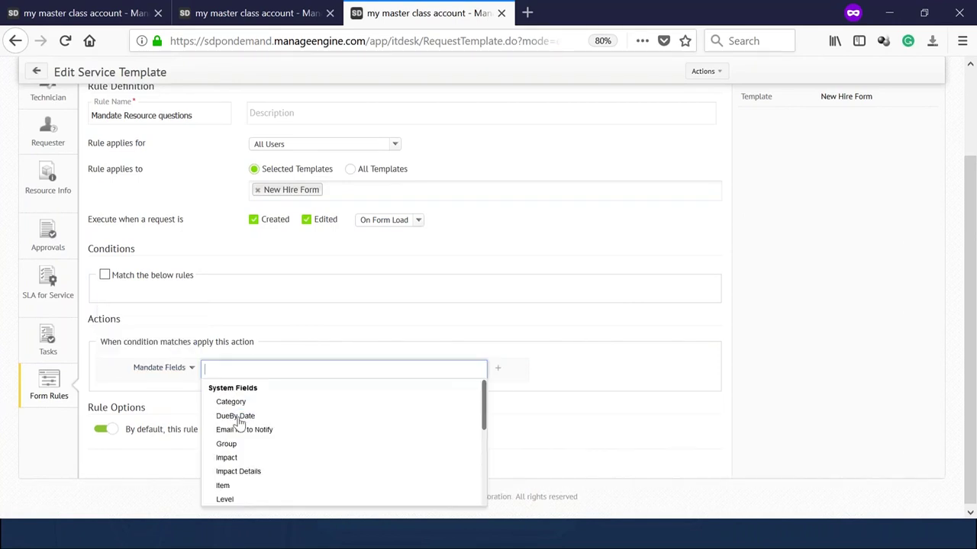
Add the department and laptop questions as mandatory fields, then save the rule.
{"action": "scroll", "coordinate": [248, 457], "scroll_direction": "down", "scroll_amount": 5}
{"action": "left_click", "coordinate": [243, 470]}
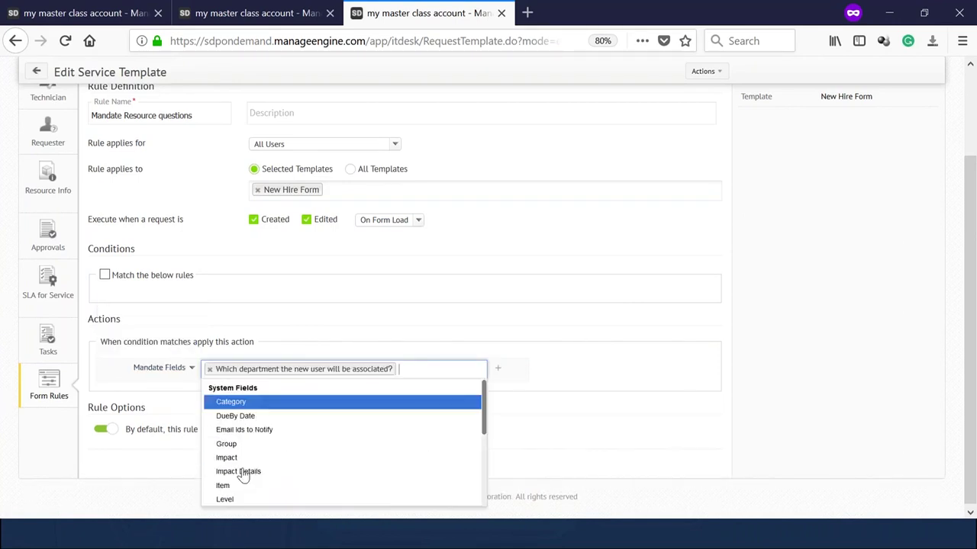
{"action": "scroll", "coordinate": [252, 461], "scroll_direction": "down", "scroll_amount": 5}
{"action": "left_click", "coordinate": [256, 500]}
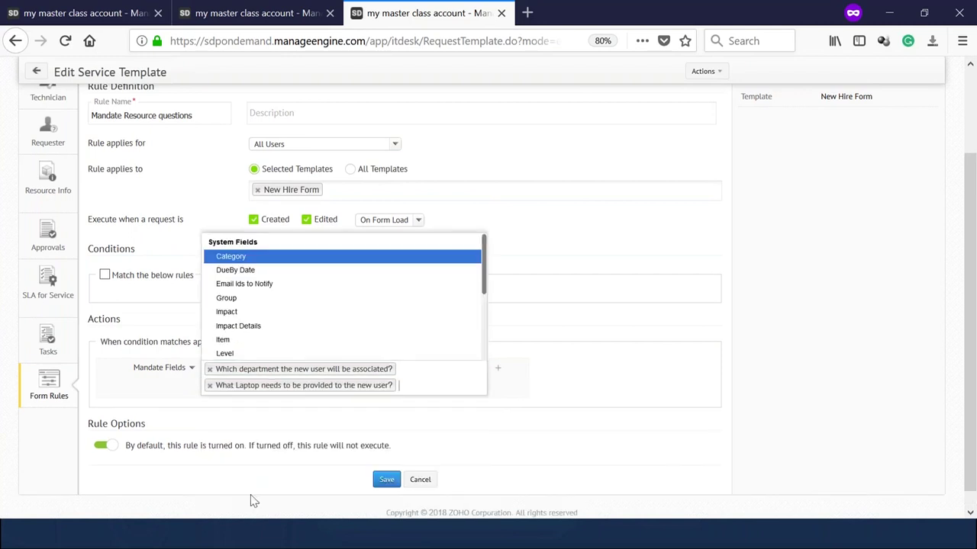
{"action": "left_click", "coordinate": [379, 482]}
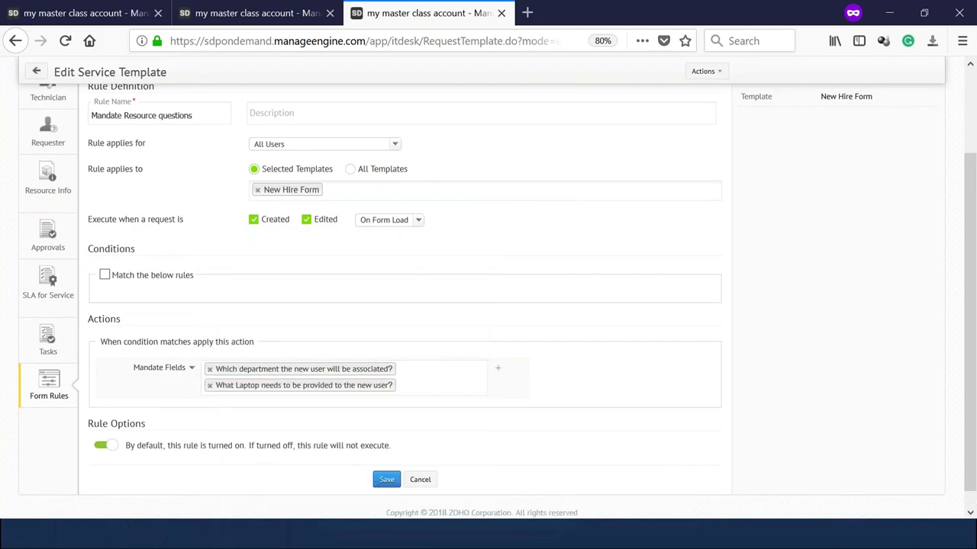
{"action": "left_click", "coordinate": [387, 482]}
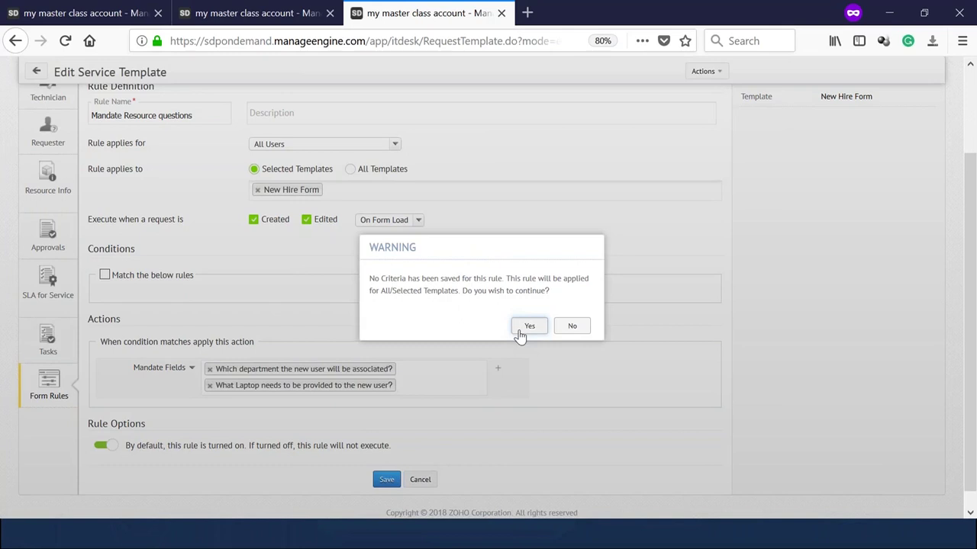
Confirm saving the rule without conditions and show the New Hire Form's Technician layout.
{"action": "left_click", "coordinate": [528, 326]}
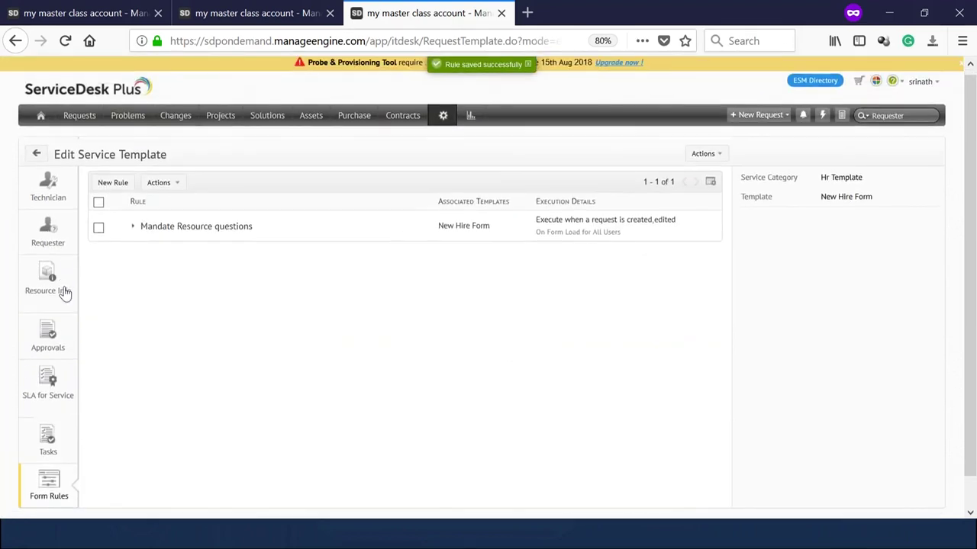
{"action": "scroll", "coordinate": [66, 344], "scroll_direction": "down", "scroll_amount": 1}
{"action": "left_click", "coordinate": [66, 172]}
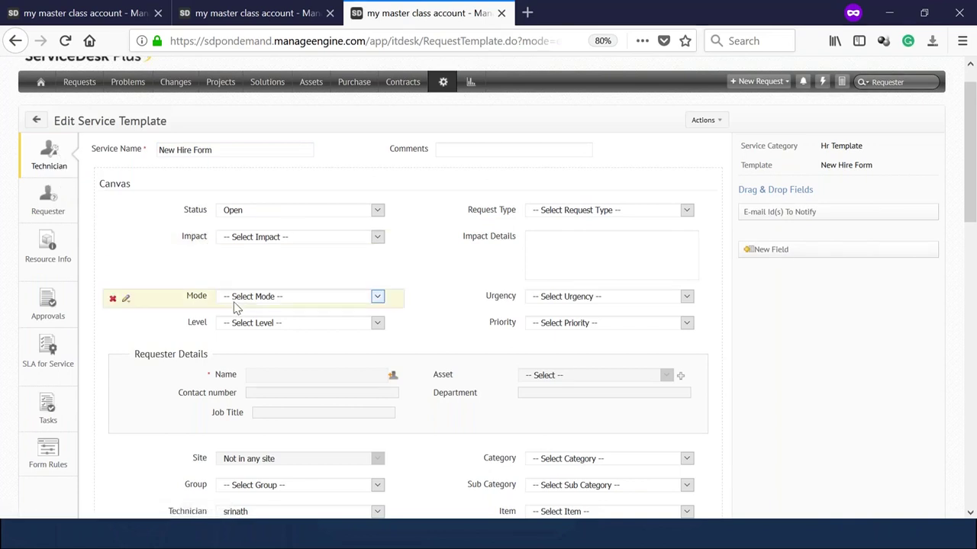
Review the template's Resource Info, Approvals, SLA, Tasks and Form Rules, then switch to the setup tab.
{"action": "left_click", "coordinate": [56, 263]}
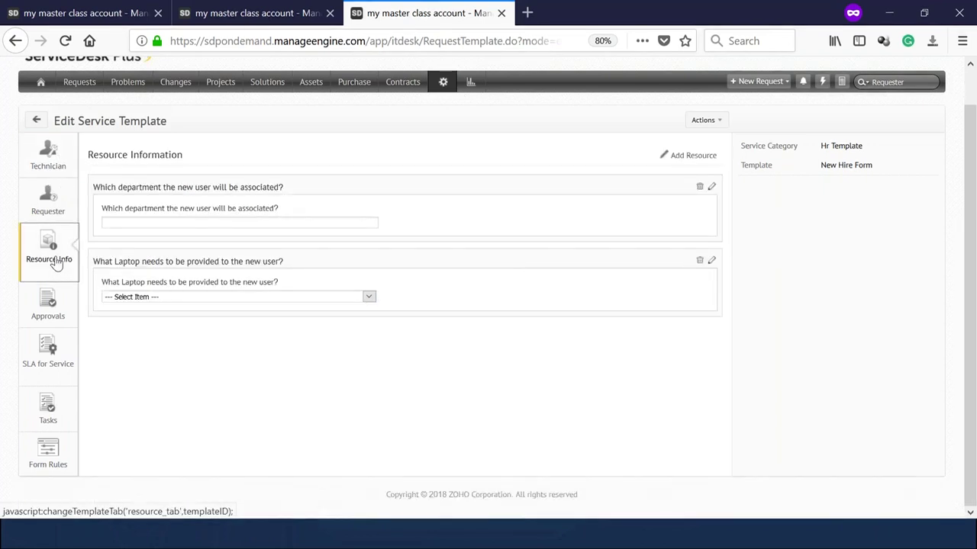
{"action": "left_click", "coordinate": [64, 302]}
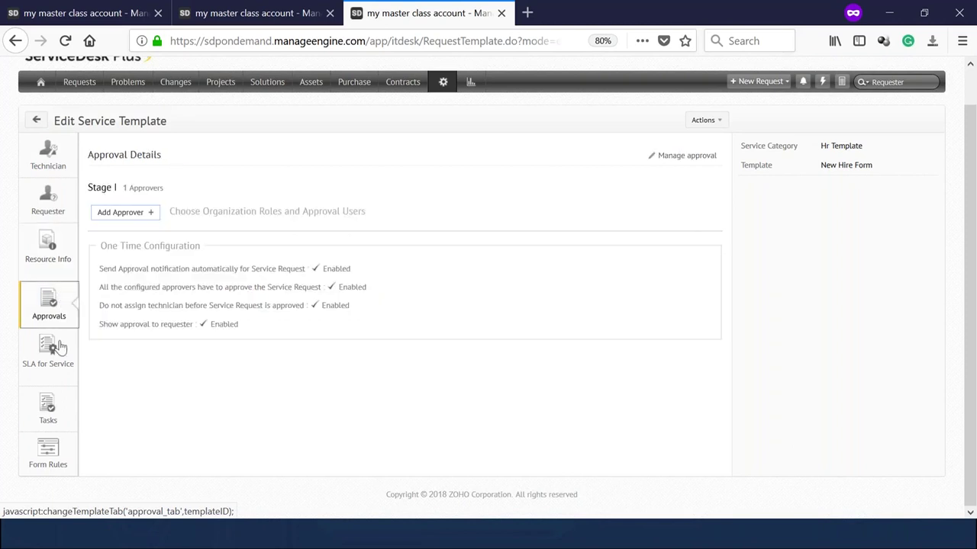
{"action": "left_click", "coordinate": [60, 354]}
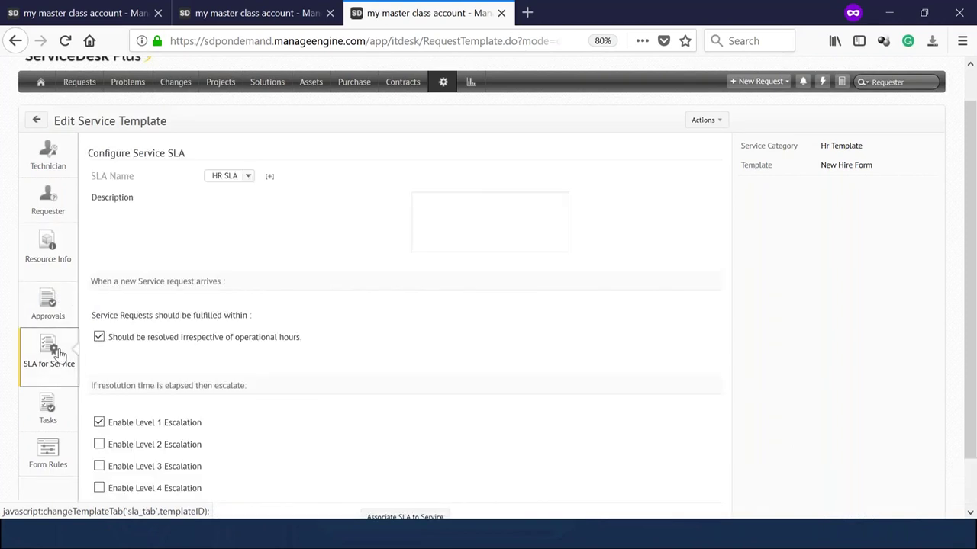
{"action": "left_click", "coordinate": [54, 408]}
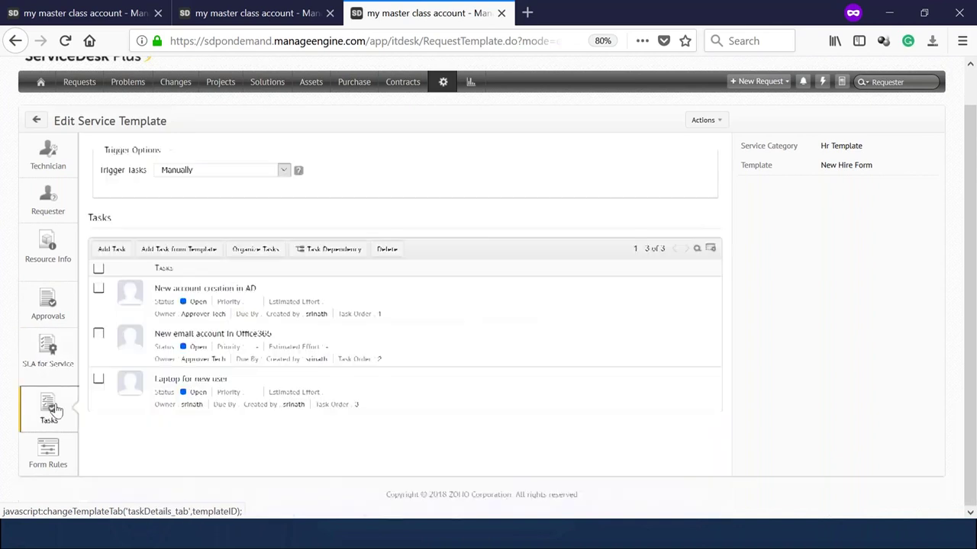
{"action": "left_click", "coordinate": [52, 464]}
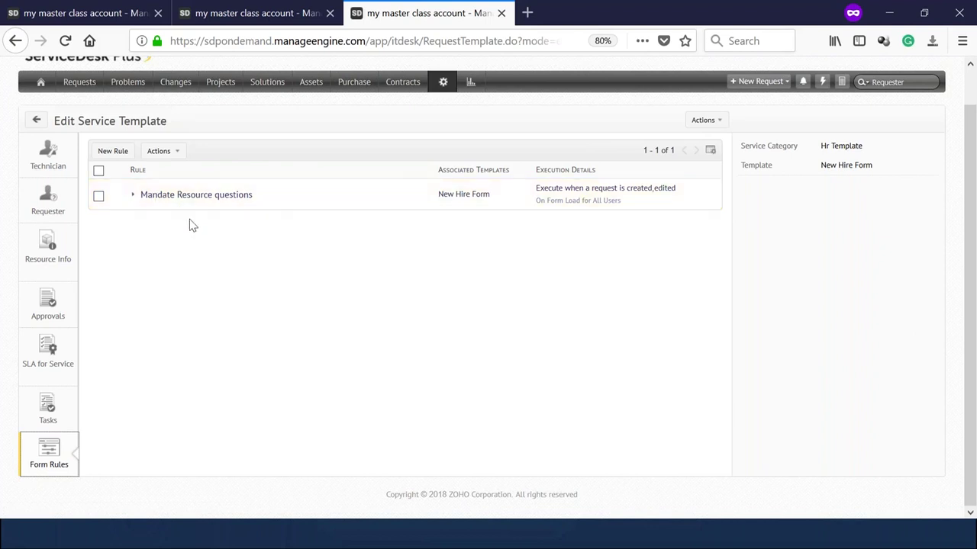
{"action": "left_click", "coordinate": [246, 13]}
Open the Mandate Resource questions rule for editing from the Service Form Rules list.
{"action": "left_click", "coordinate": [247, 13]}
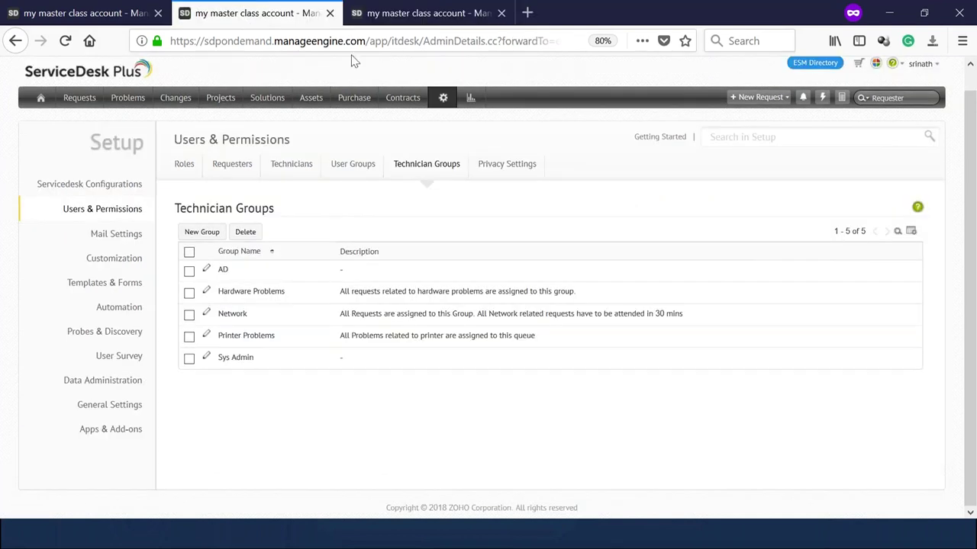
{"action": "left_click", "coordinate": [446, 101]}
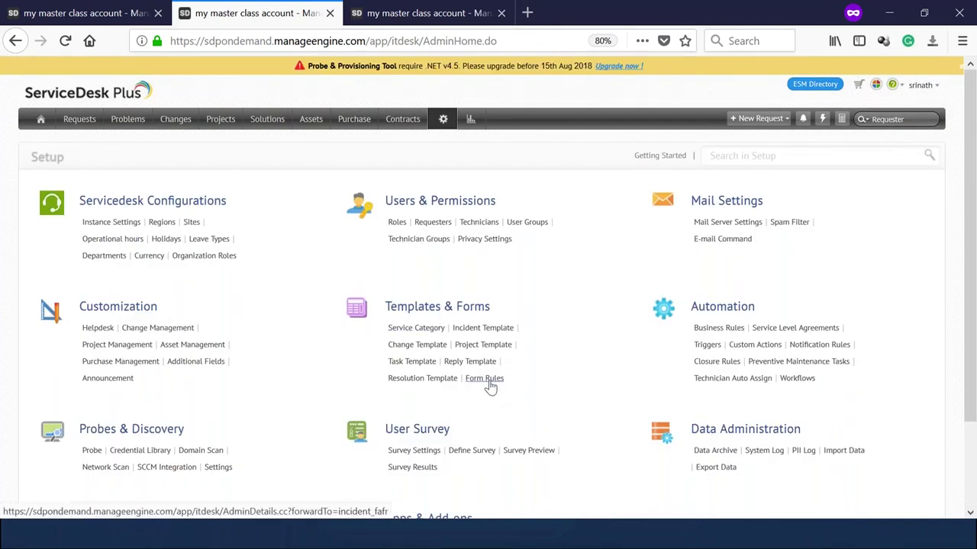
{"action": "left_click", "coordinate": [486, 379]}
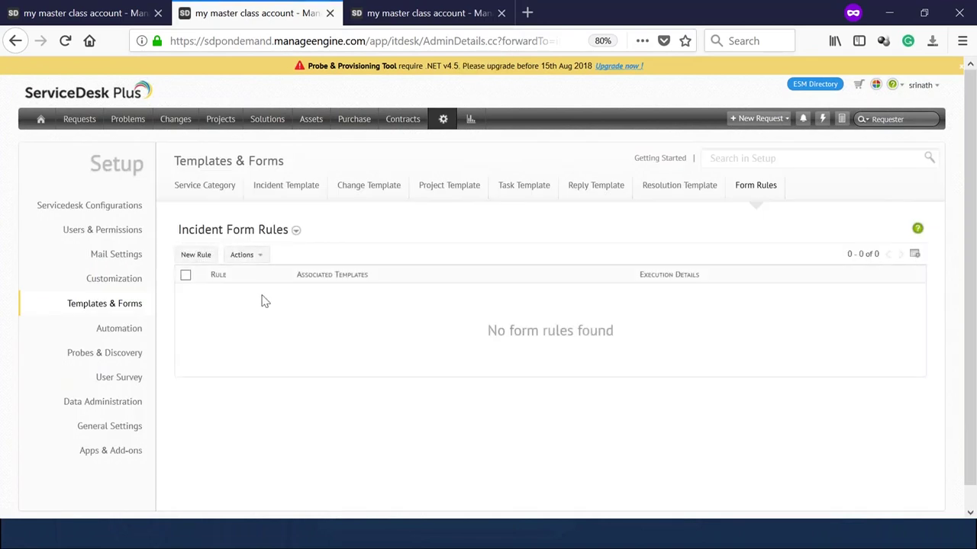
{"action": "left_click", "coordinate": [228, 240]}
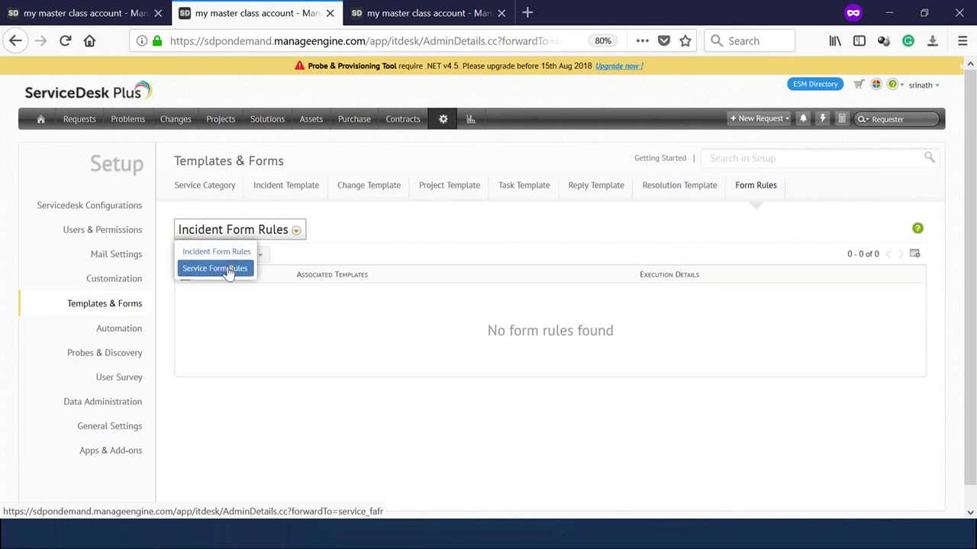
{"action": "left_click", "coordinate": [228, 270]}
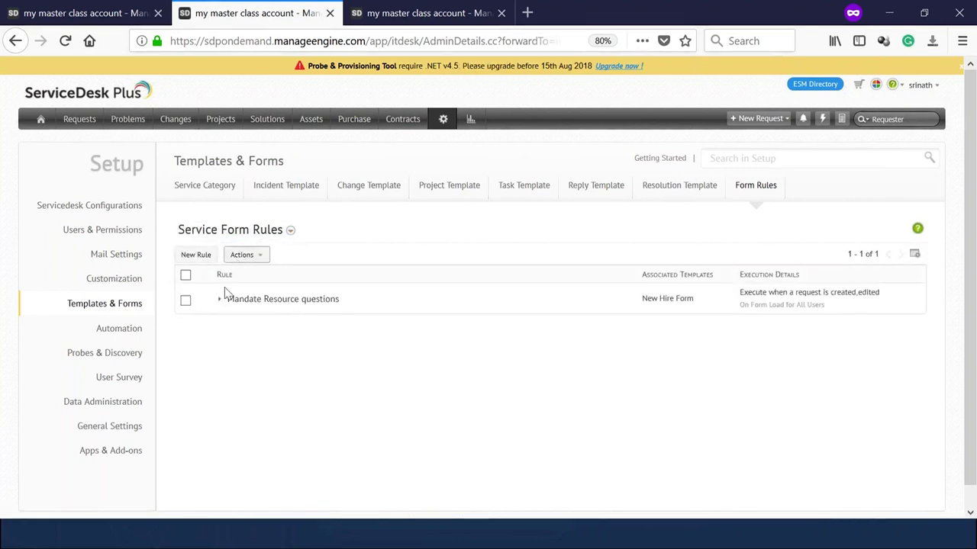
{"action": "left_click", "coordinate": [260, 300]}
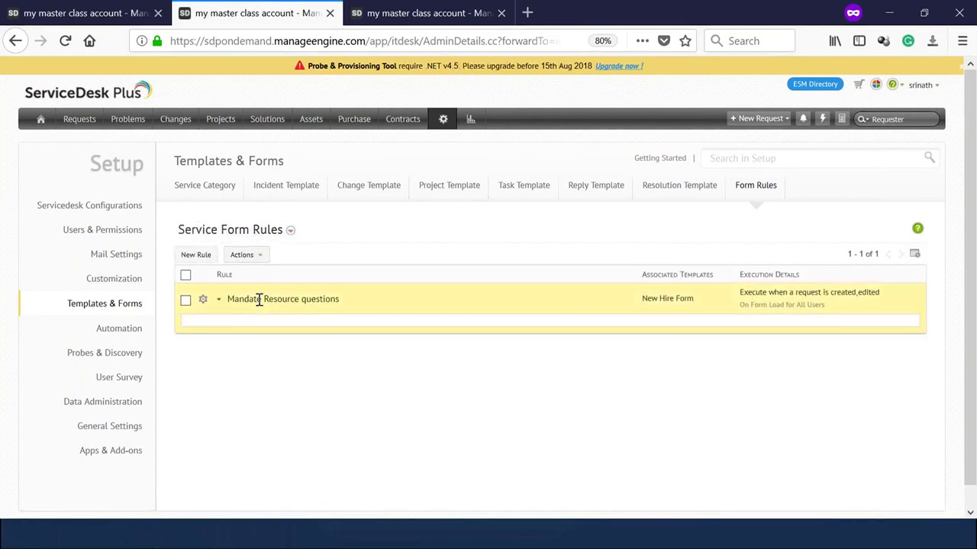
{"action": "left_click", "coordinate": [202, 298]}
{"action": "left_click", "coordinate": [208, 323]}
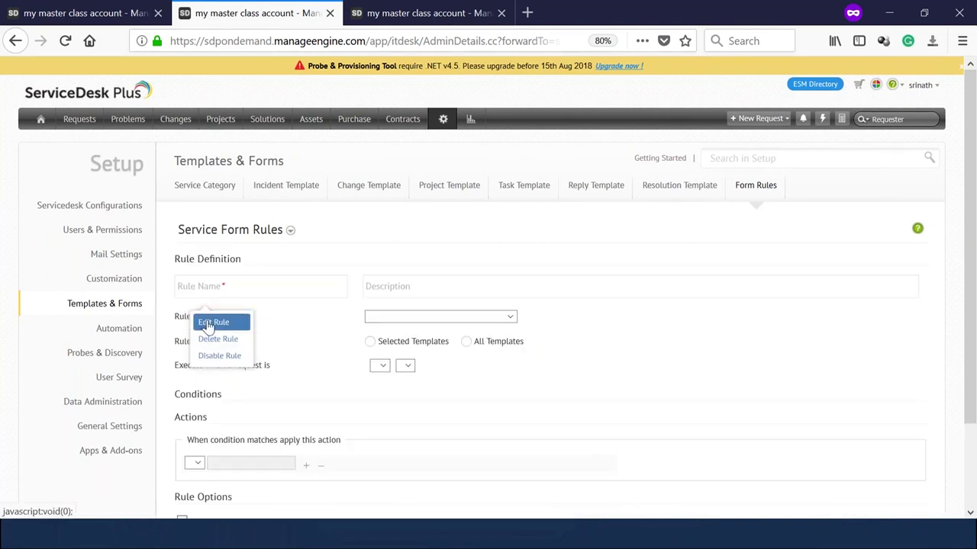
Add the mobile phone on-call support and VPN account creation templates to the rule.
{"action": "scroll", "coordinate": [575, 257], "scroll_direction": "down", "scroll_amount": 2}
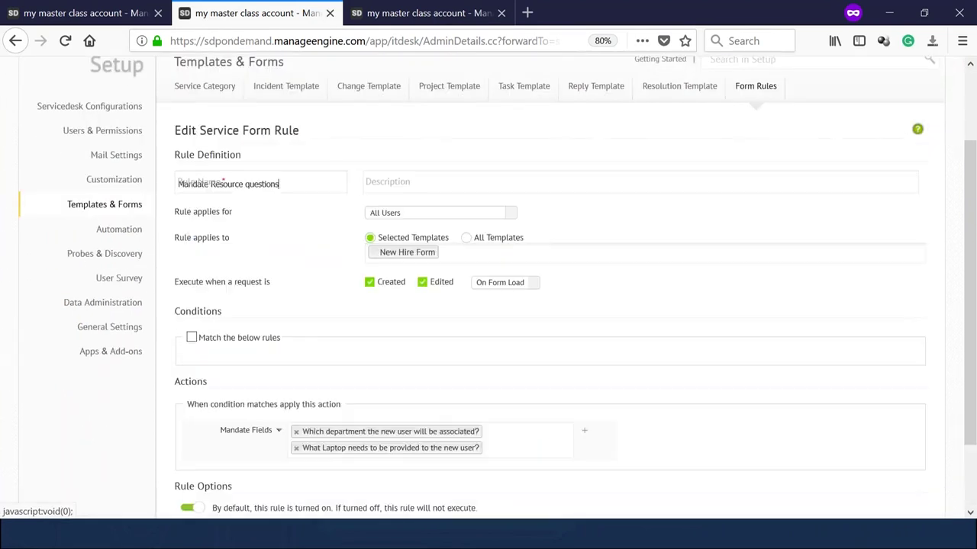
{"action": "left_click", "coordinate": [479, 260]}
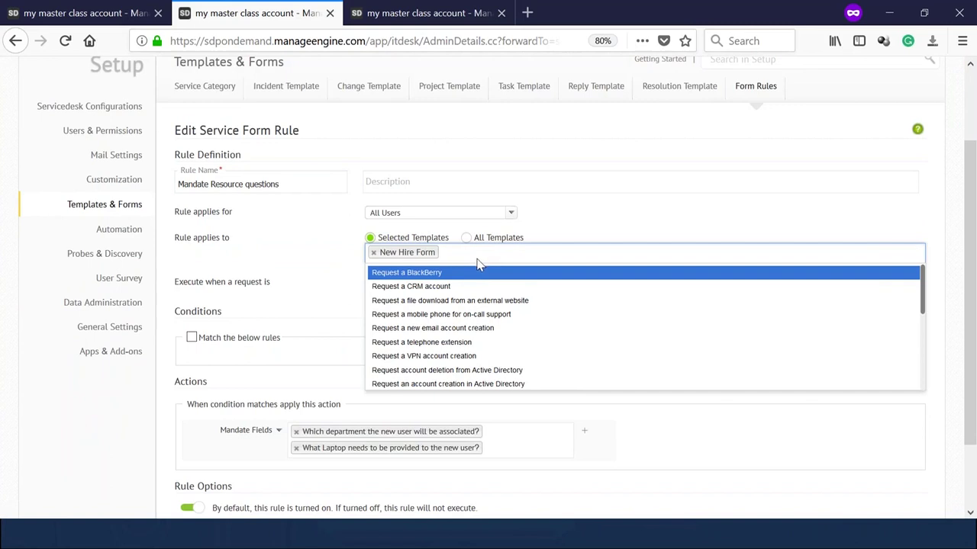
{"action": "left_click", "coordinate": [447, 313]}
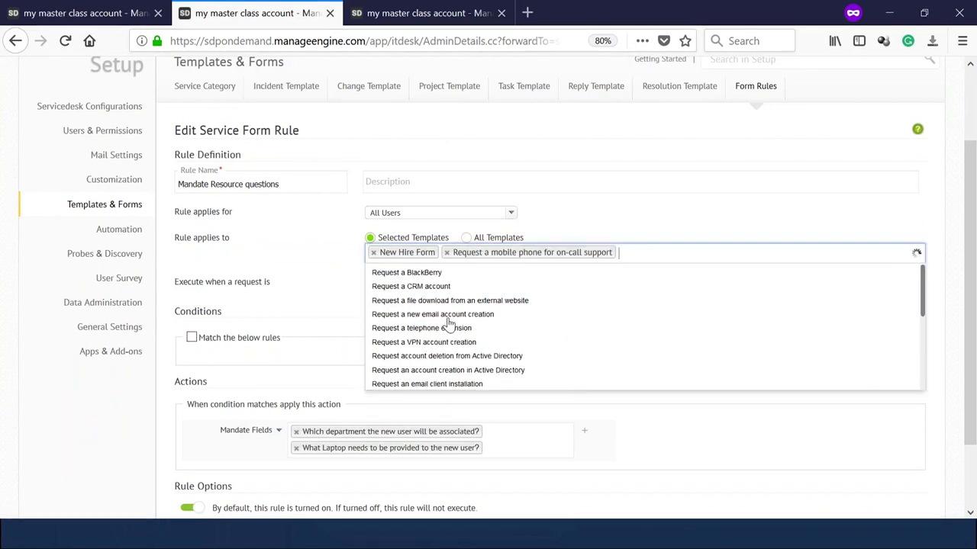
{"action": "left_click", "coordinate": [446, 342]}
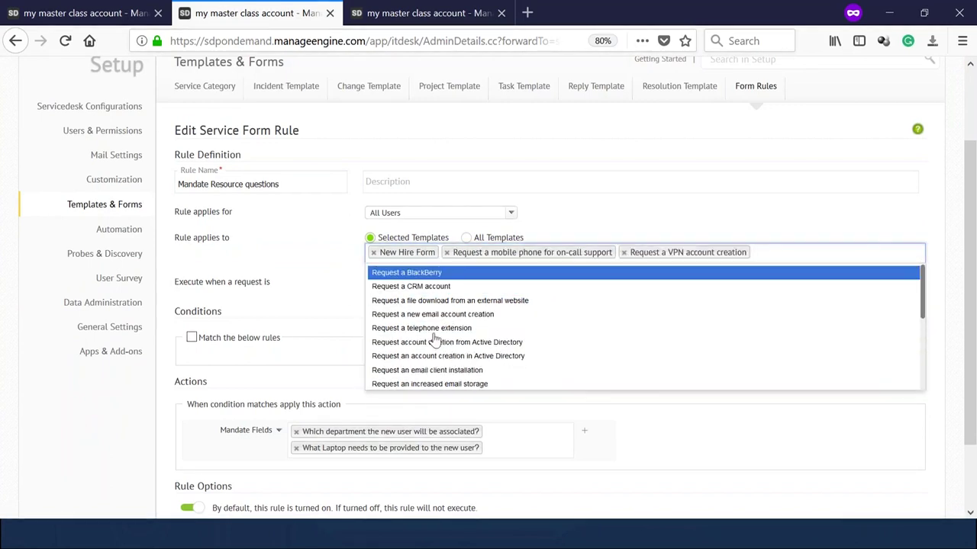
{"action": "scroll", "coordinate": [344, 285], "scroll_direction": "up", "scroll_amount": 2}
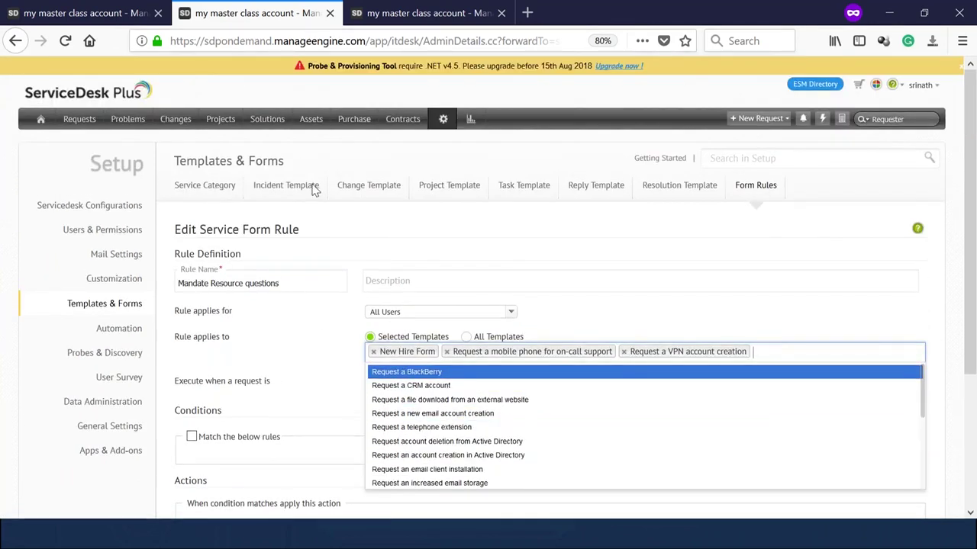
Open the HR requester's record under Users & Permissions > Requesters and select its description.
{"action": "left_click", "coordinate": [444, 120]}
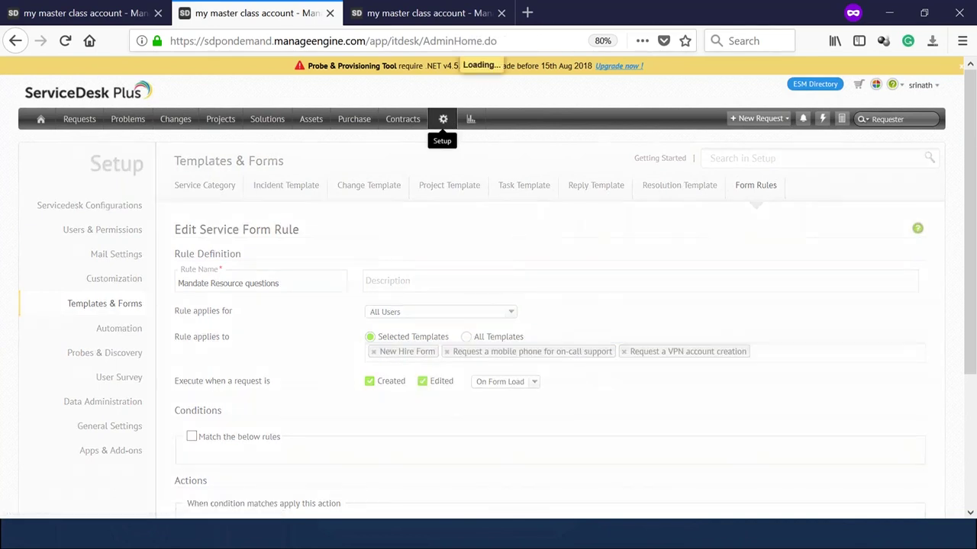
{"action": "left_click", "coordinate": [432, 222]}
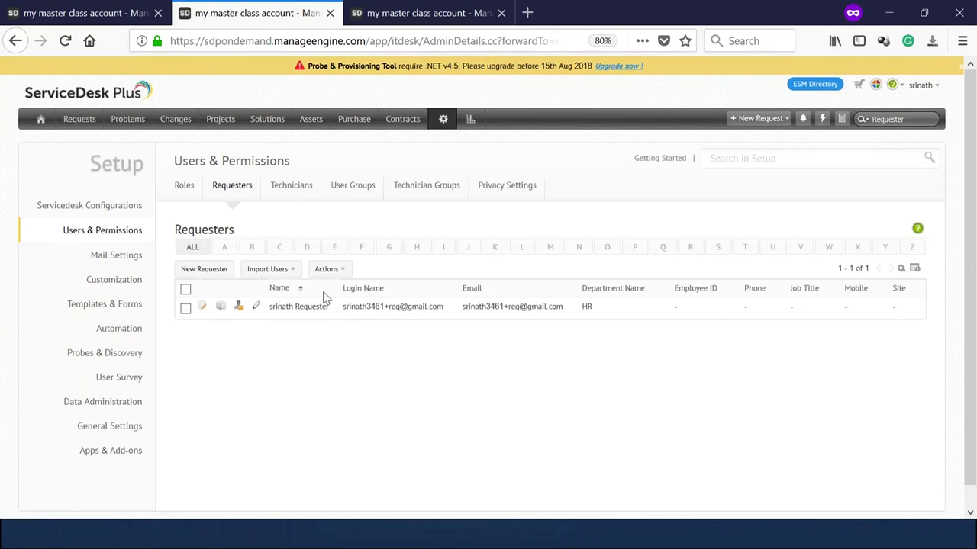
{"action": "left_click", "coordinate": [298, 306]}
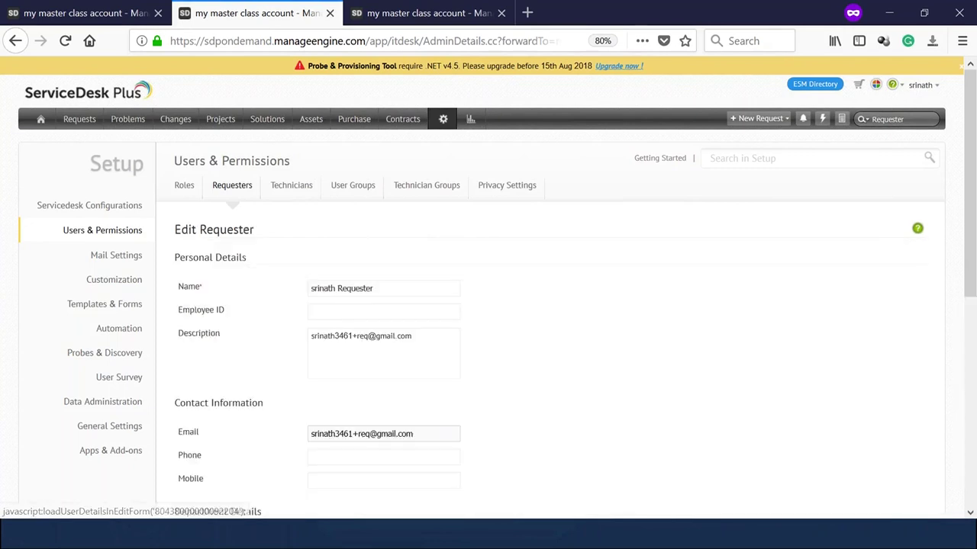
{"action": "triple_click", "coordinate": [335, 340]}
{"action": "key", "text": "ctrl+c"}
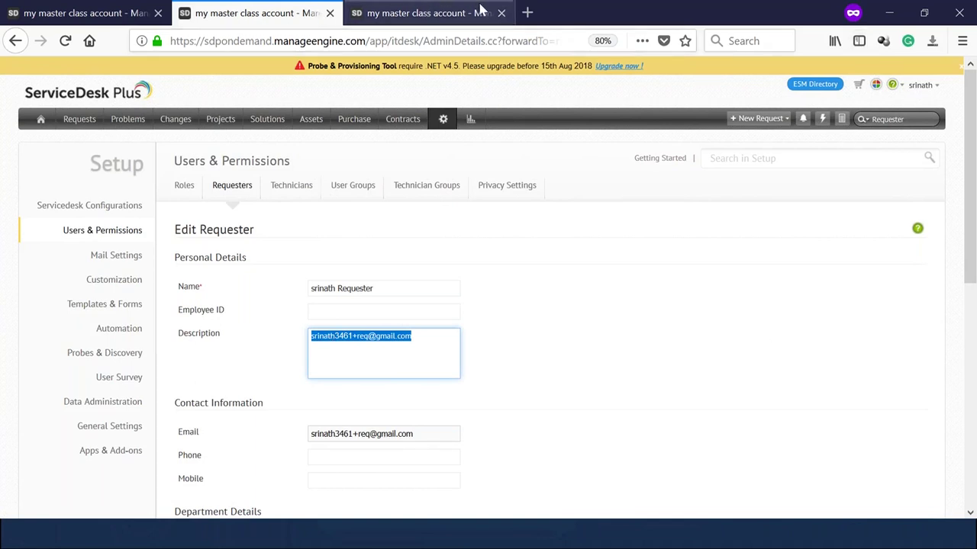
Load sdpondemand.manageengine.com in the timed-out Firefox window by removing 'local' from the address.
{"action": "key", "text": "alt+Tab"}
{"action": "key", "text": "alt+Tab"}
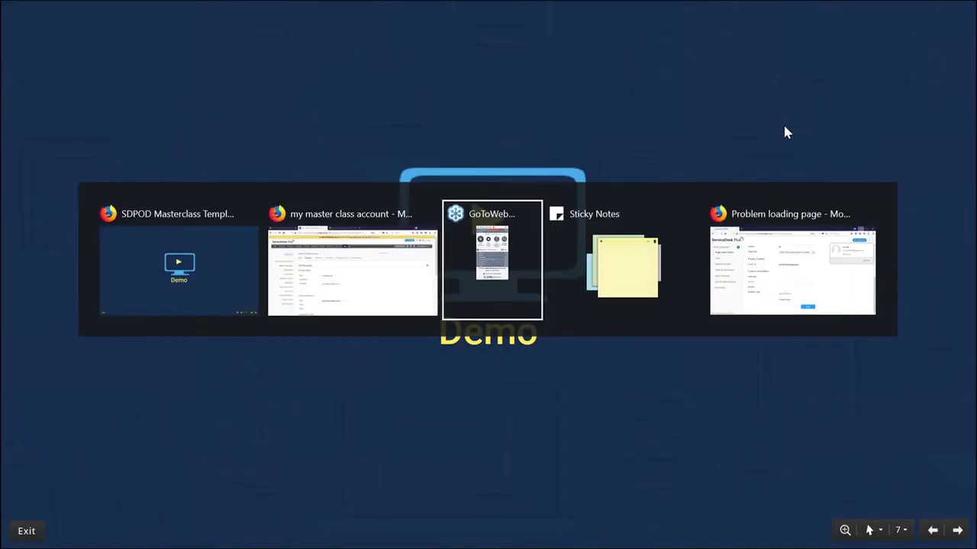
{"action": "key", "text": "alt+Tab"}
{"action": "key", "text": "alt+Tab"}
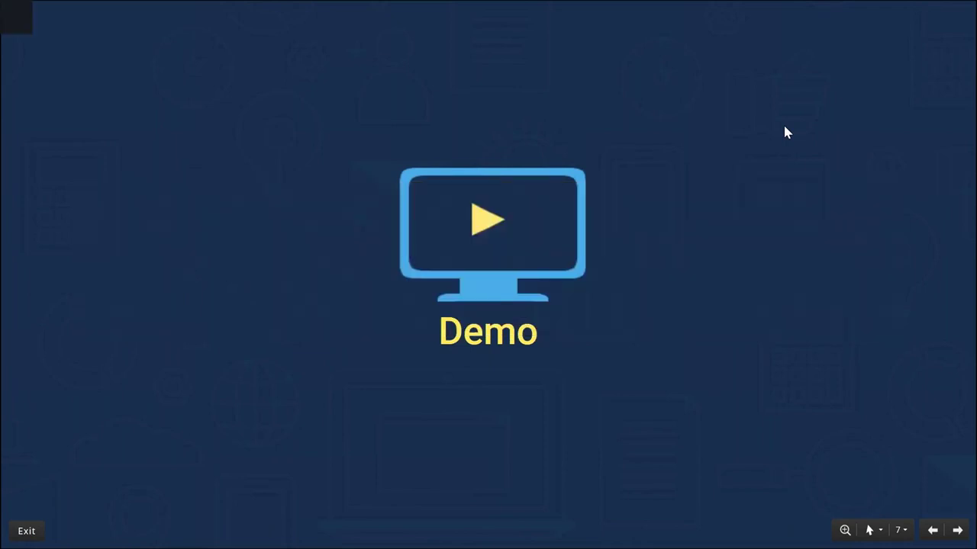
{"action": "left_click", "coordinate": [266, 44]}
{"action": "type", "text": "sdpondemand.localmanageengine.com/"}
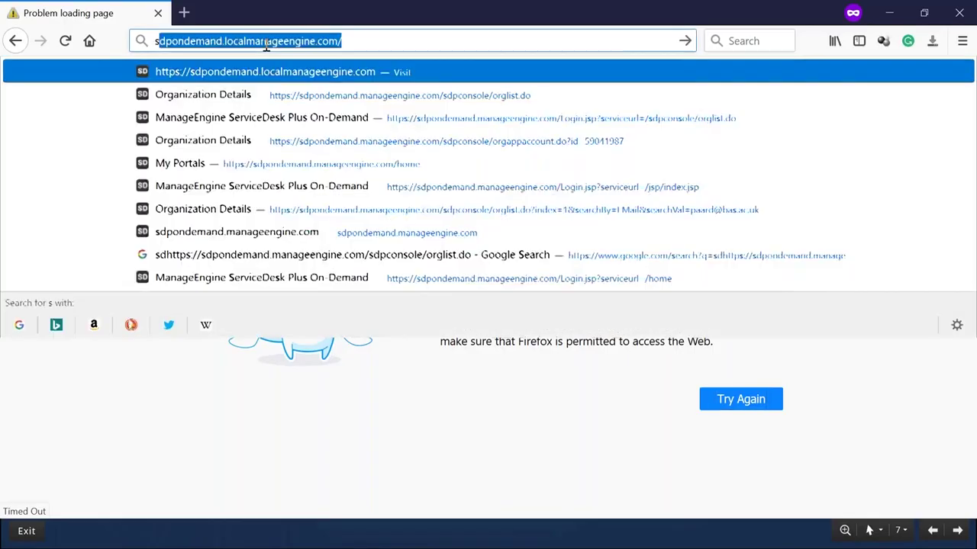
{"action": "key", "text": "Return"}
{"action": "left_click_drag", "start_coordinate": [244, 47], "coordinate": [227, 47]}
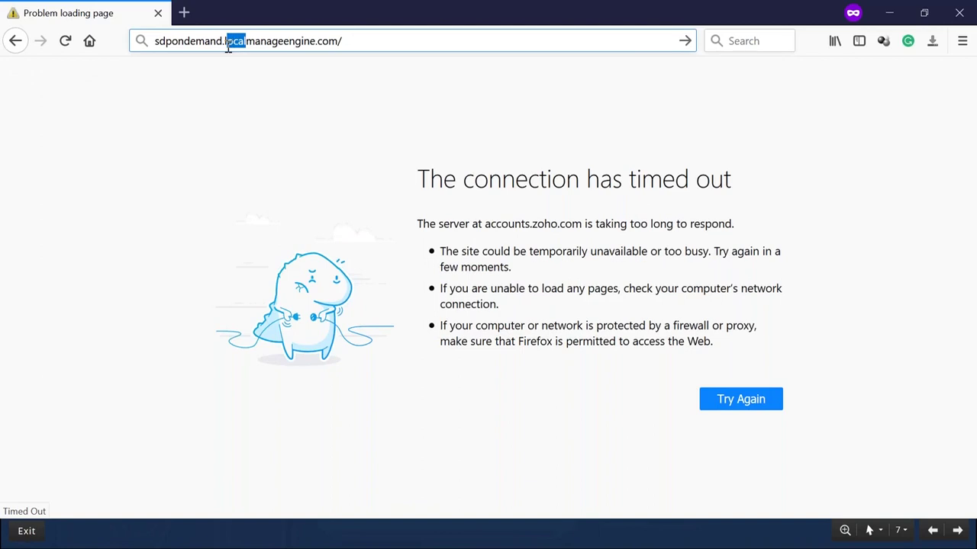
{"action": "key", "text": "BackSpace"}
{"action": "key", "text": "Return"}
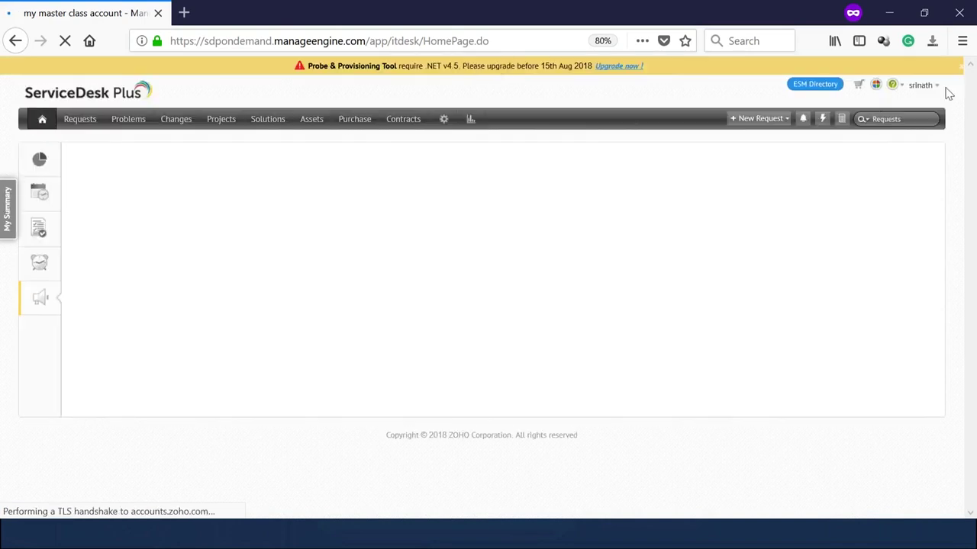
Sign out and sign back in with the requester's e-mail and password, granting access.
{"action": "left_click", "coordinate": [925, 86]}
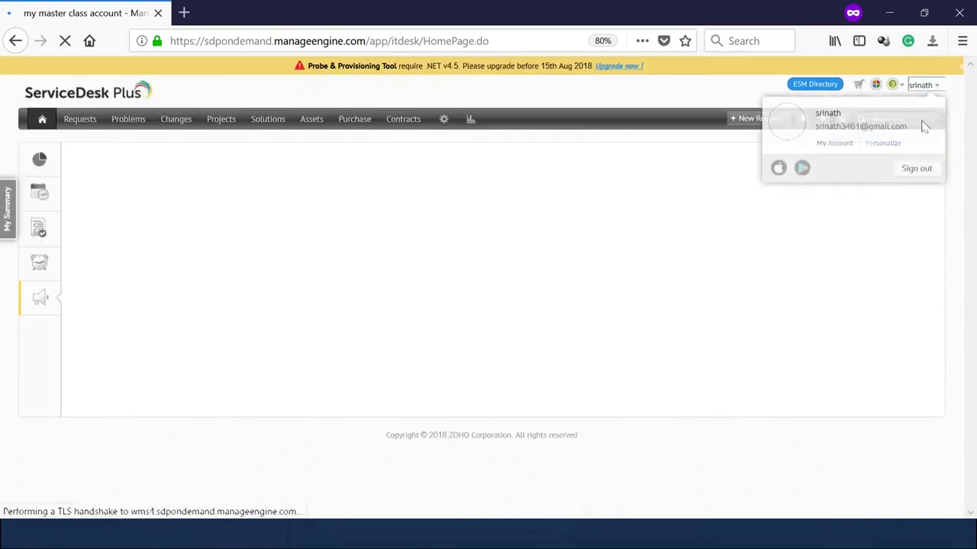
{"action": "left_click", "coordinate": [913, 170]}
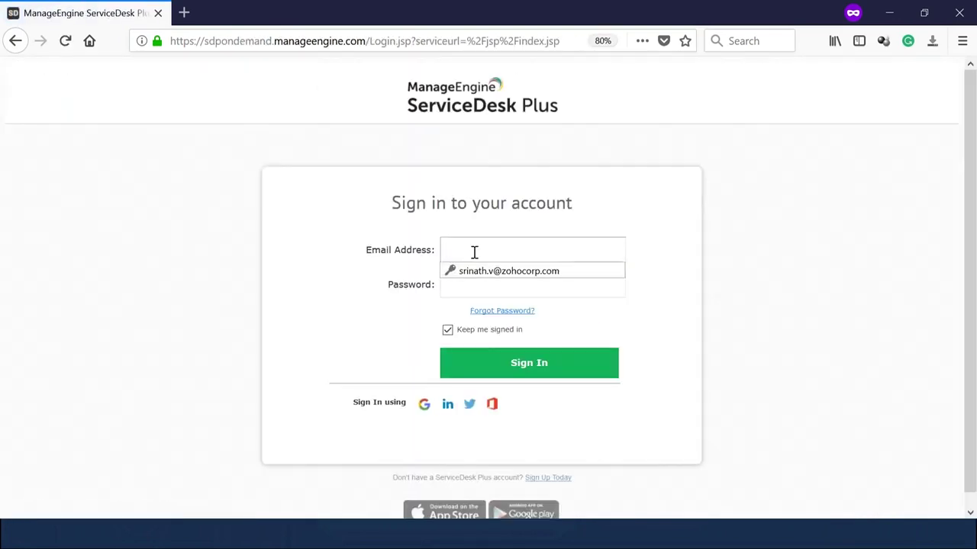
{"action": "left_click", "coordinate": [473, 252]}
{"action": "key", "text": "ctrl+v"}
{"action": "left_click", "coordinate": [471, 284]}
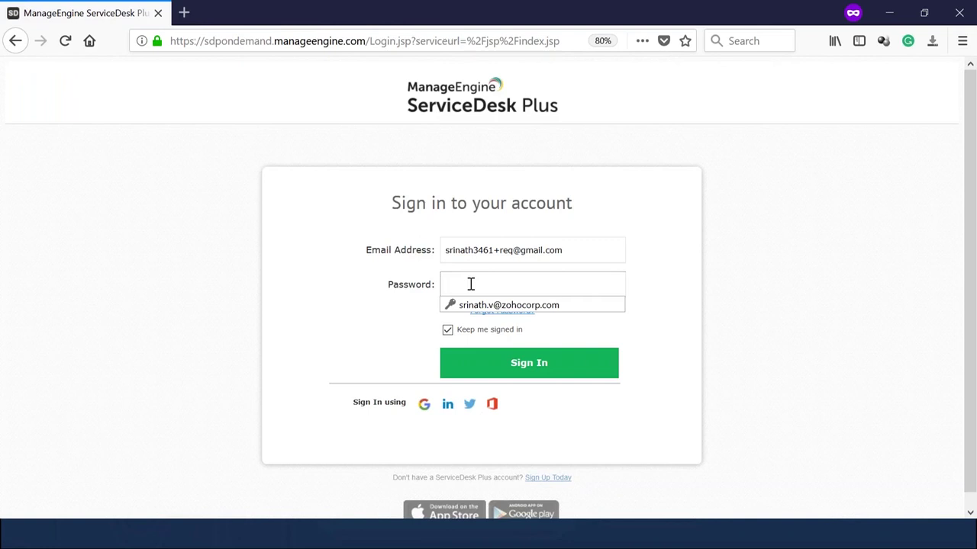
{"action": "type", "text": "••••"}
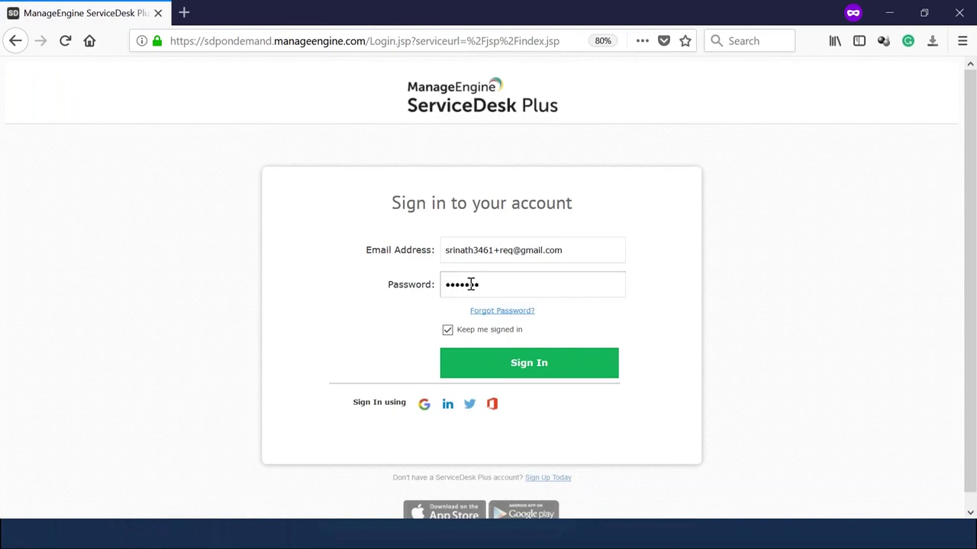
{"action": "type", "text": "••••••"}
{"action": "key", "text": "Return"}
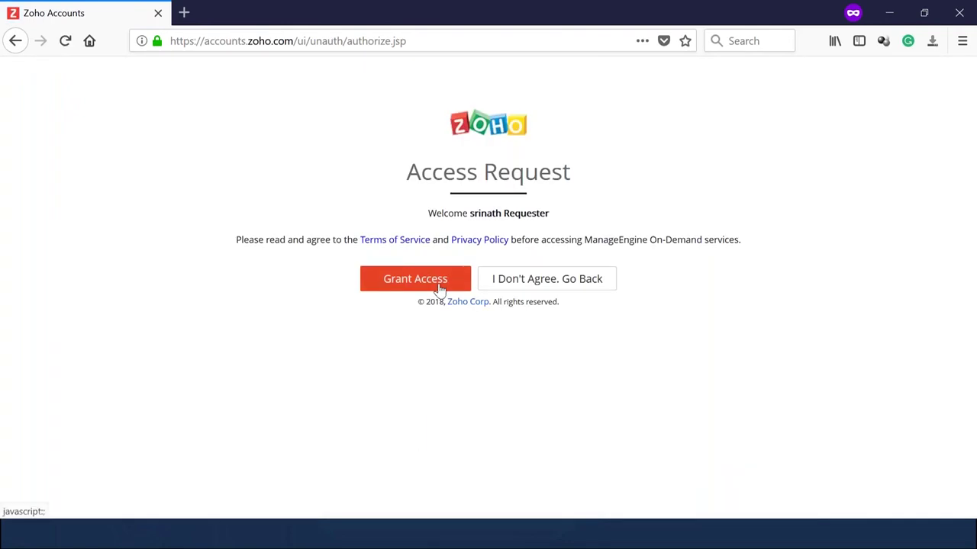
{"action": "left_click", "coordinate": [446, 282]}
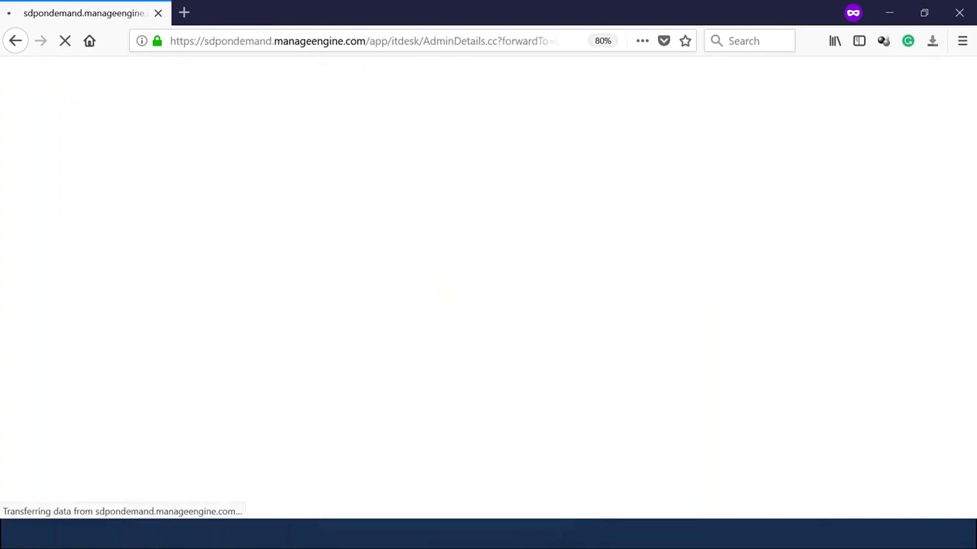
Strip the path from the address to load sdpondemand.manageengine.com/.
{"action": "left_click_drag", "start_coordinate": [373, 40], "coordinate": [596, 52]}
{"action": "key", "text": "BackSpace"}
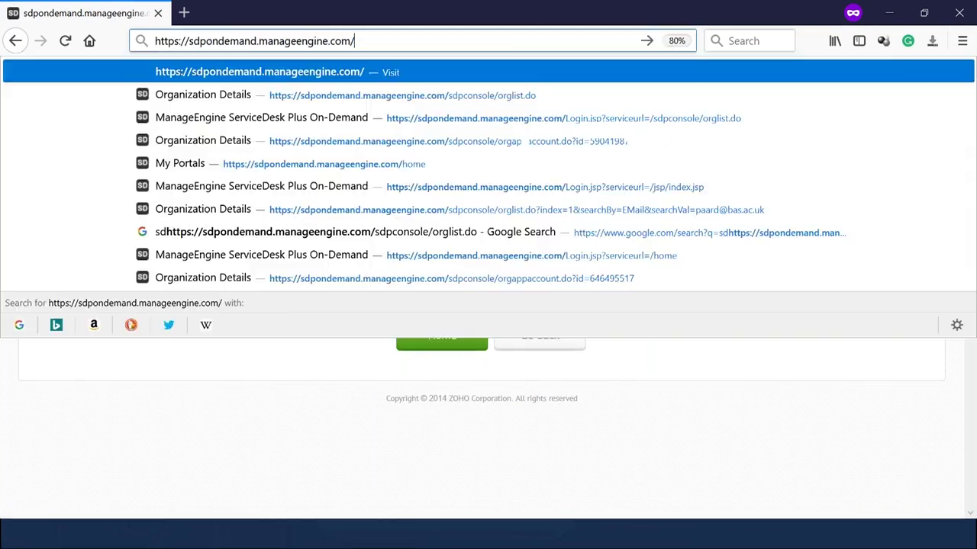
{"action": "key", "text": "Return"}
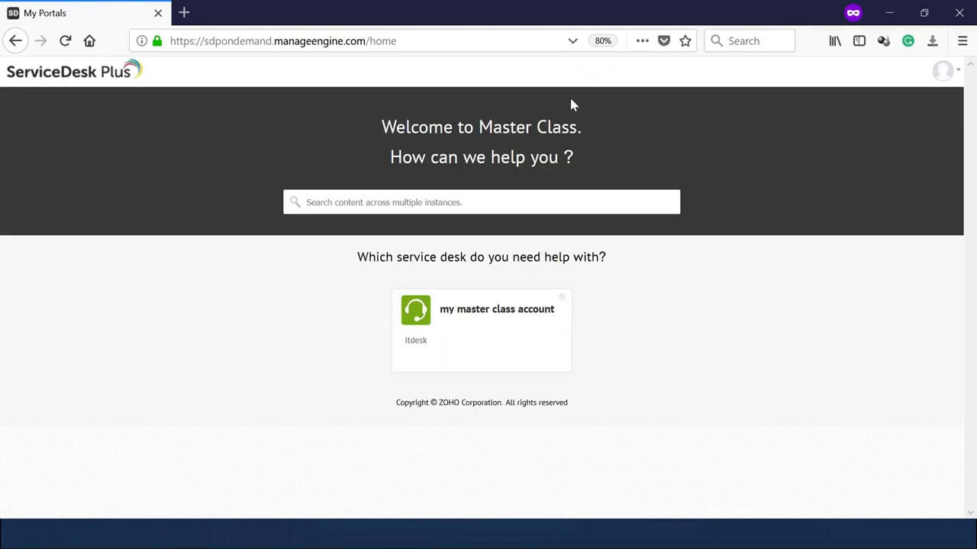
Enter the 'my master class account' portal, browse Requests, Home, Dashboard and My Summary, then open My Details.
{"action": "left_click", "coordinate": [500, 305]}
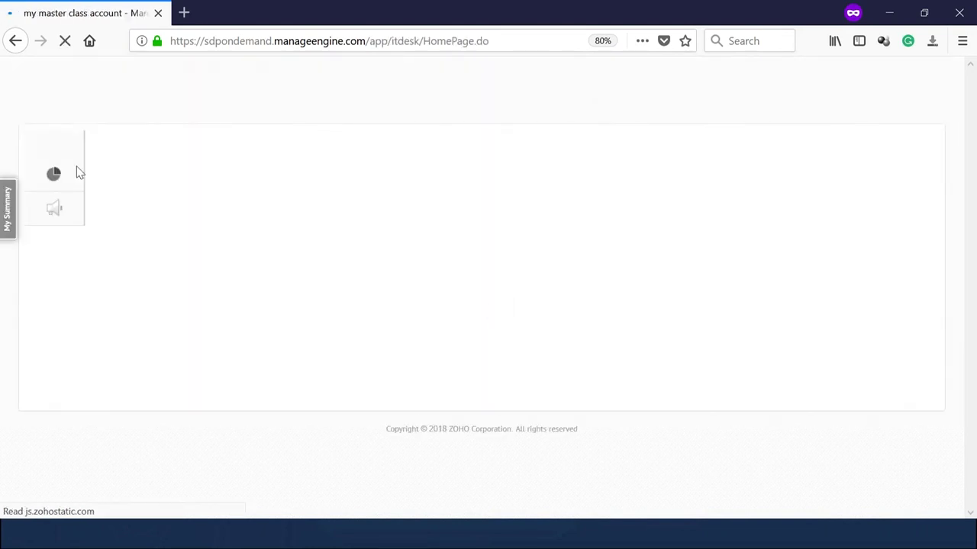
{"action": "left_click", "coordinate": [71, 104]}
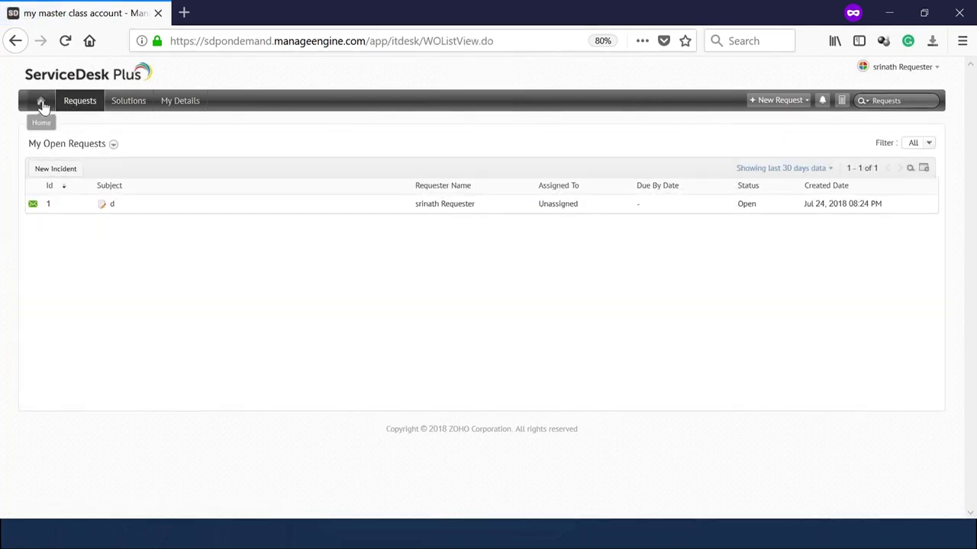
{"action": "left_click", "coordinate": [41, 103]}
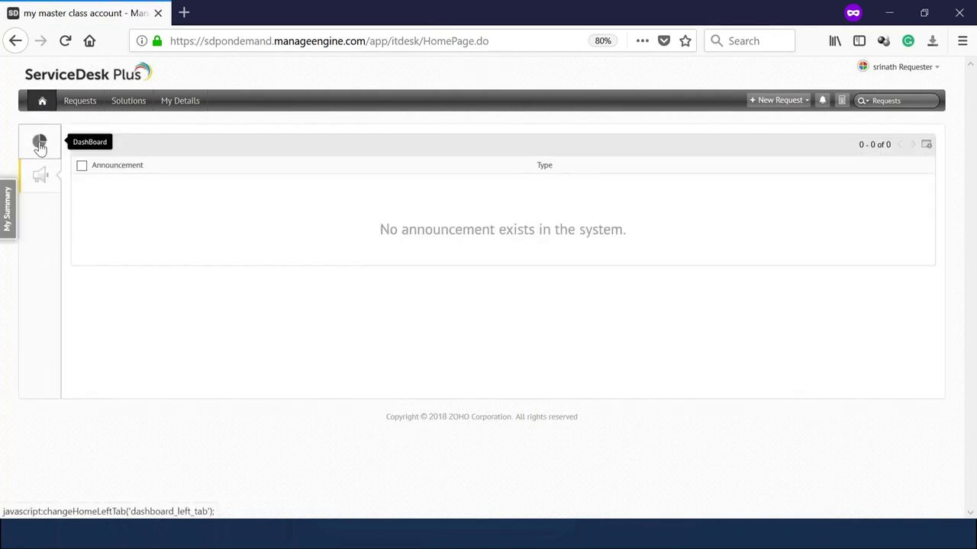
{"action": "left_click", "coordinate": [40, 146]}
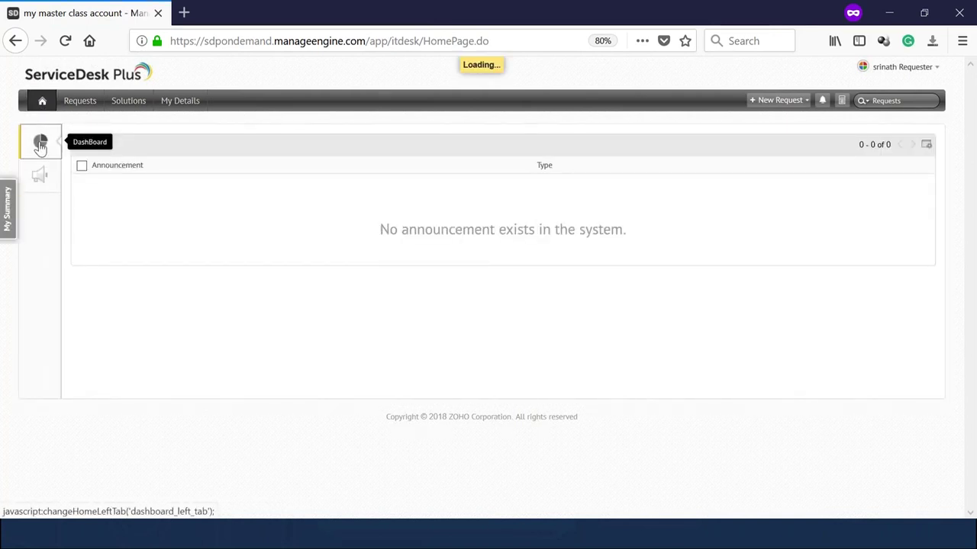
{"action": "left_click", "coordinate": [9, 222]}
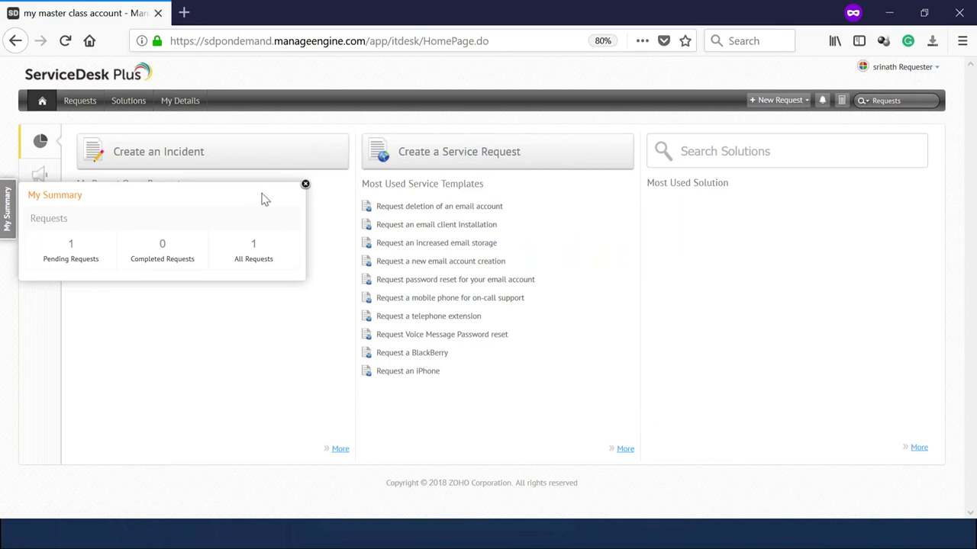
{"action": "left_click", "coordinate": [304, 185]}
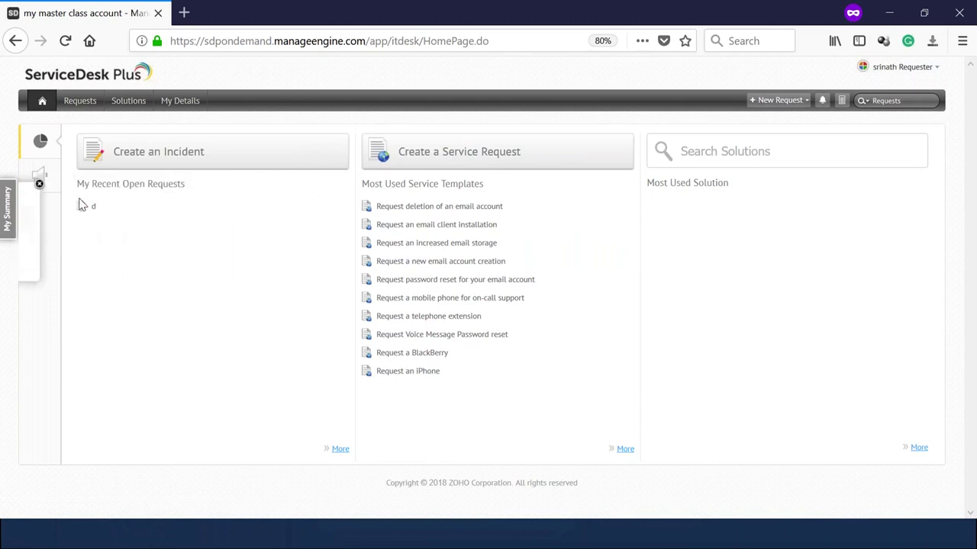
{"action": "left_click", "coordinate": [41, 182]}
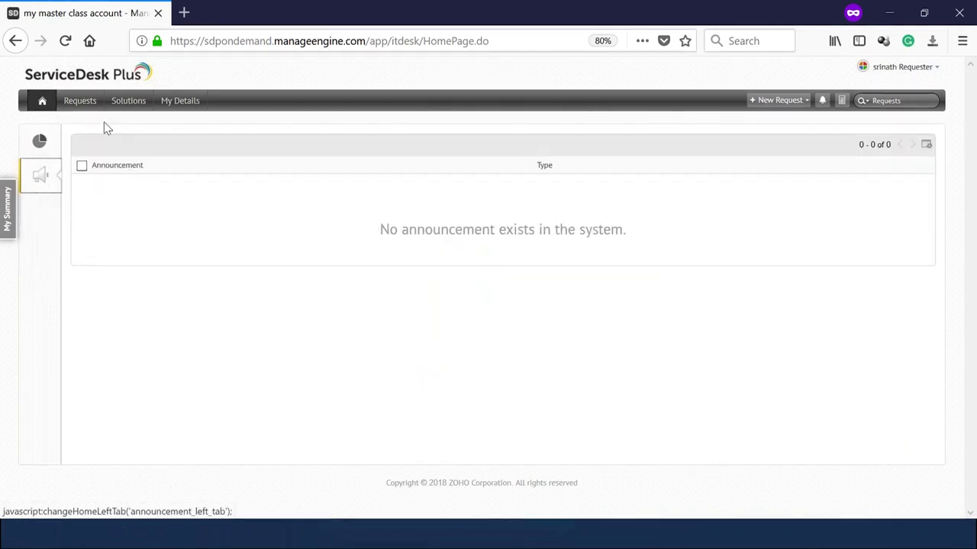
{"action": "left_click", "coordinate": [84, 105]}
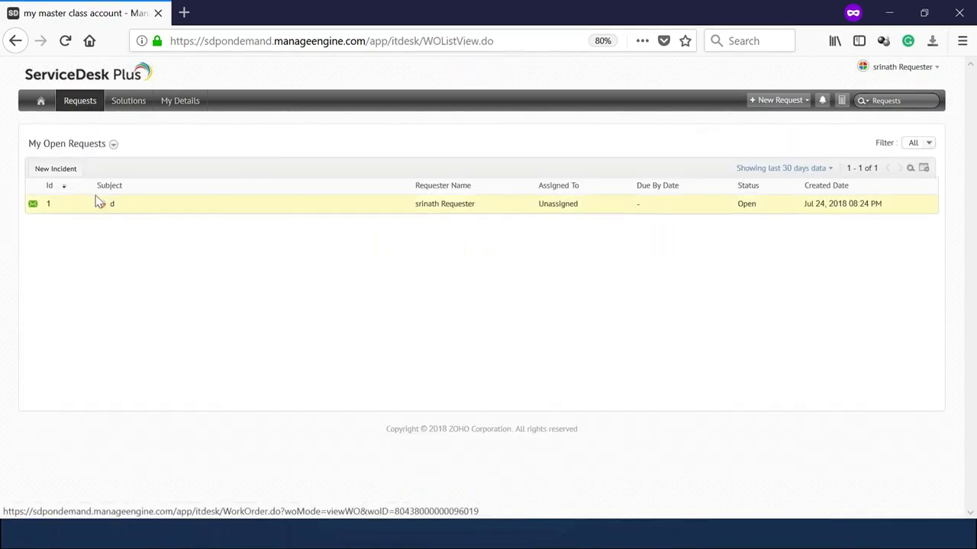
{"action": "left_click", "coordinate": [181, 102]}
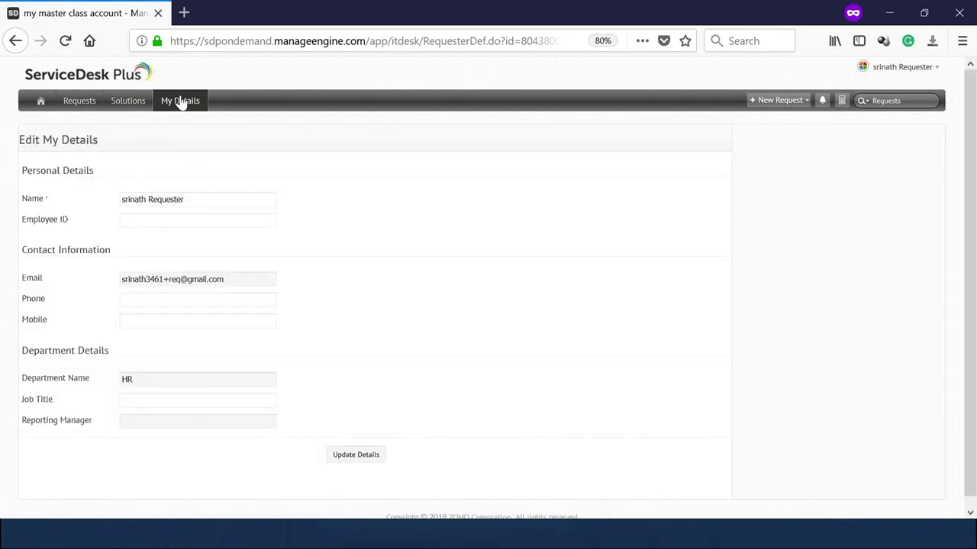
Enter the requester's phone number in My Details and update the details.
{"action": "left_click", "coordinate": [142, 301]}
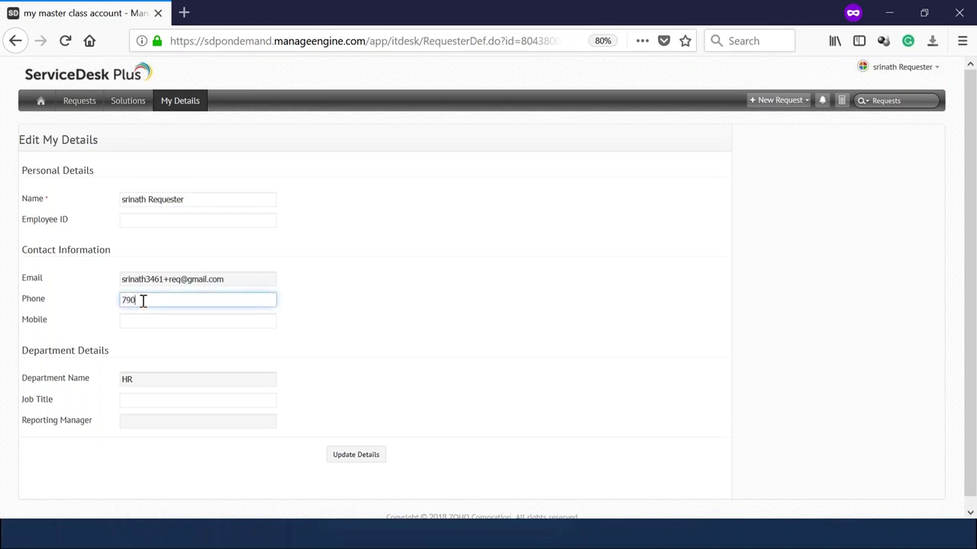
{"action": "left_click", "coordinate": [360, 458]}
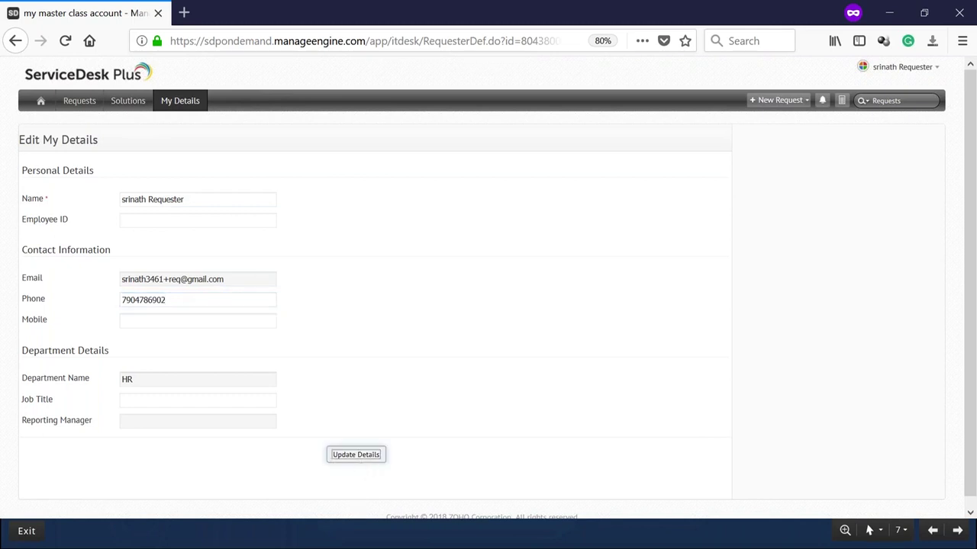
Browse the Solutions and Requests pages, then return to the portal home page.
{"action": "left_click", "coordinate": [130, 101]}
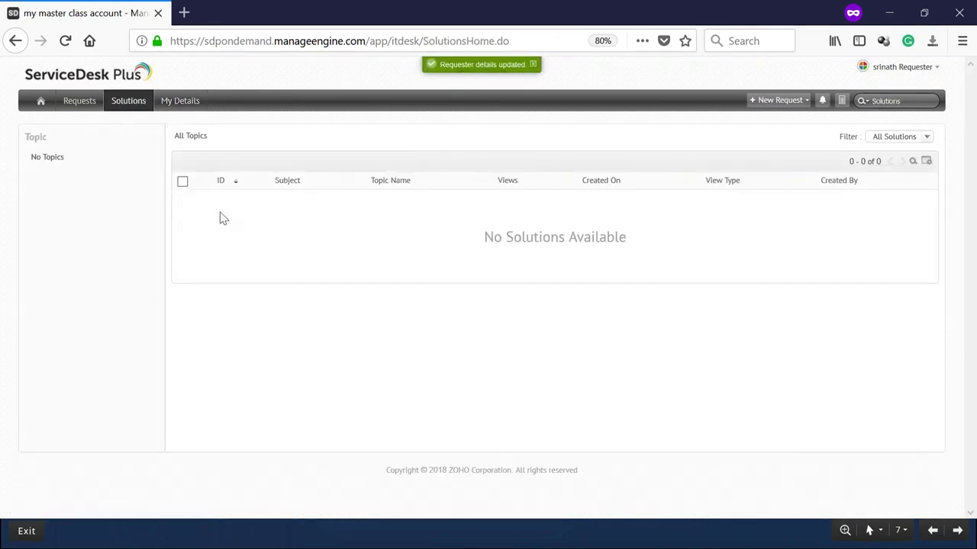
{"action": "left_click", "coordinate": [72, 106]}
{"action": "left_click", "coordinate": [124, 102]}
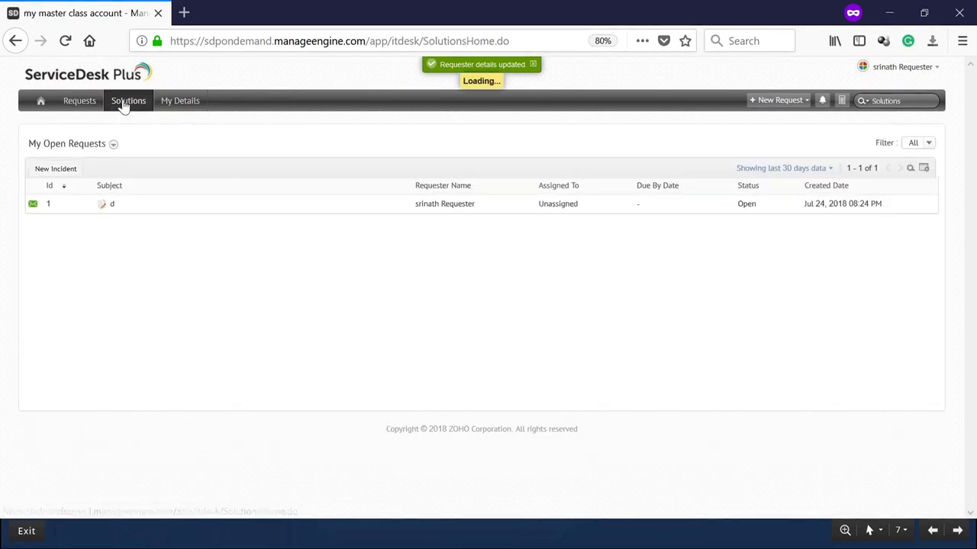
{"action": "left_click", "coordinate": [88, 107]}
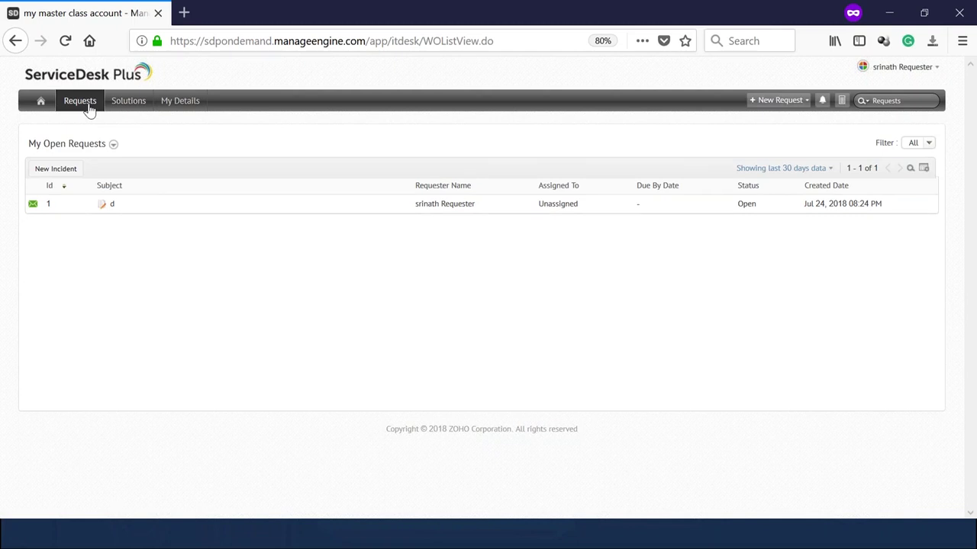
{"action": "left_click", "coordinate": [34, 102]}
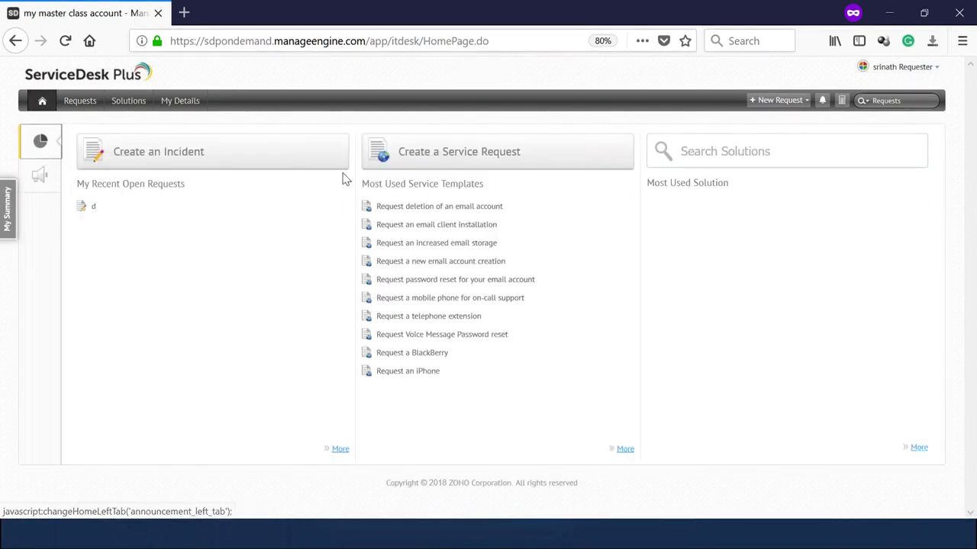
Start a service request from the Hr Template catalog category using the New Hire Form.
{"action": "left_click", "coordinate": [449, 165]}
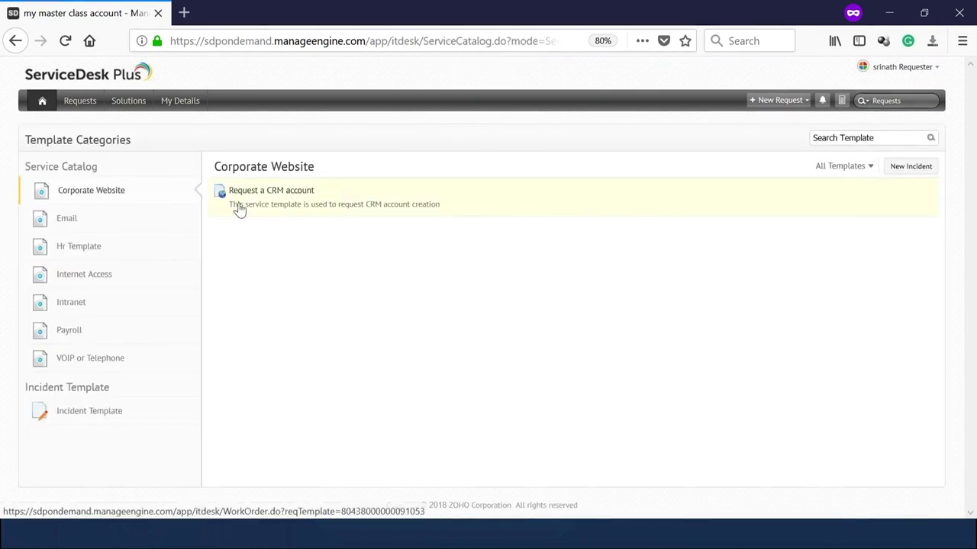
{"action": "left_click", "coordinate": [73, 250]}
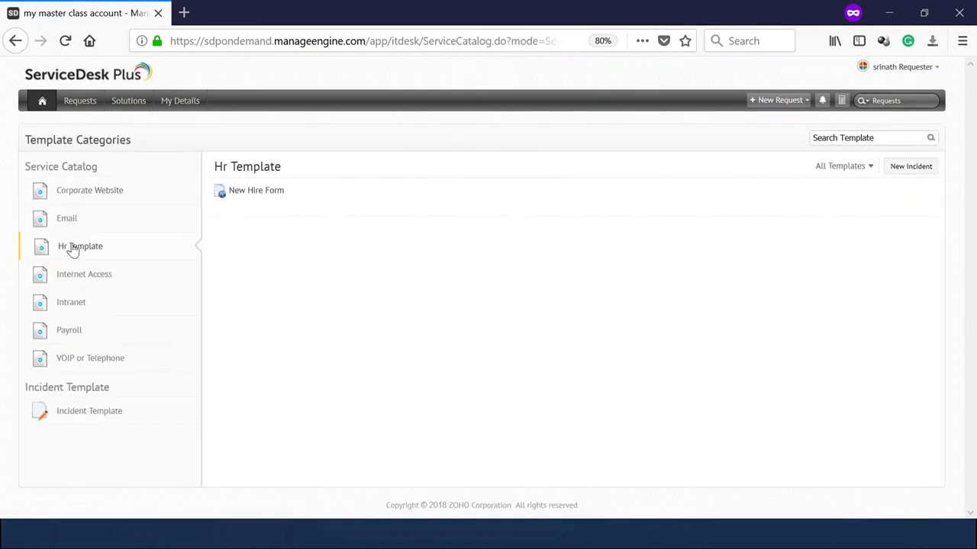
{"action": "left_click", "coordinate": [290, 206]}
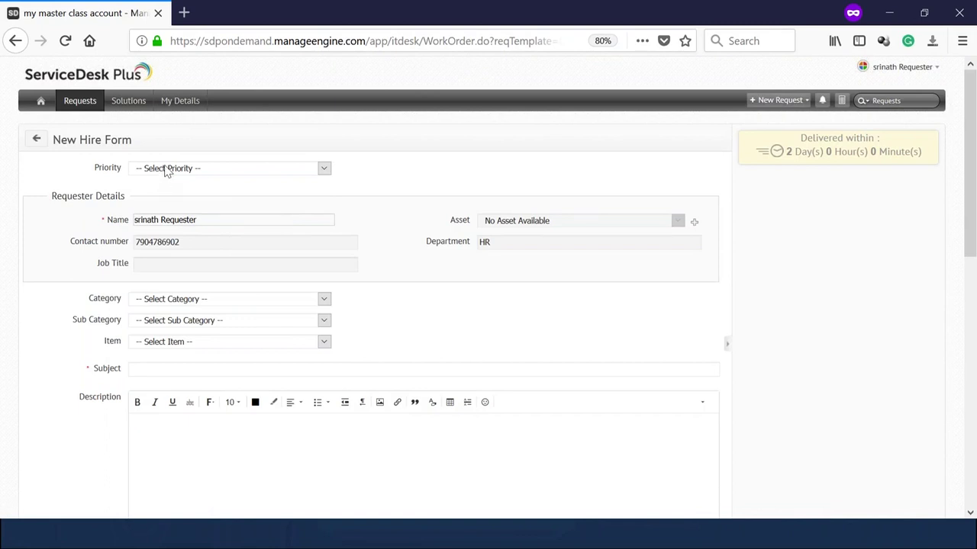
Set the request priority to High and the category to Desktop Hardware.
{"action": "left_click", "coordinate": [166, 168]}
{"action": "left_click", "coordinate": [166, 197]}
{"action": "left_click", "coordinate": [162, 299]}
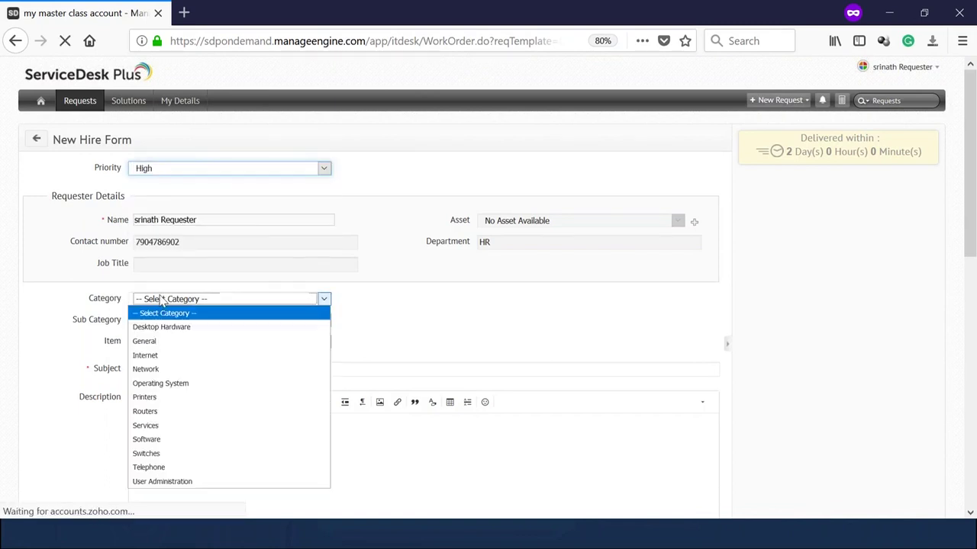
{"action": "left_click", "coordinate": [160, 325]}
{"action": "left_click", "coordinate": [160, 324]}
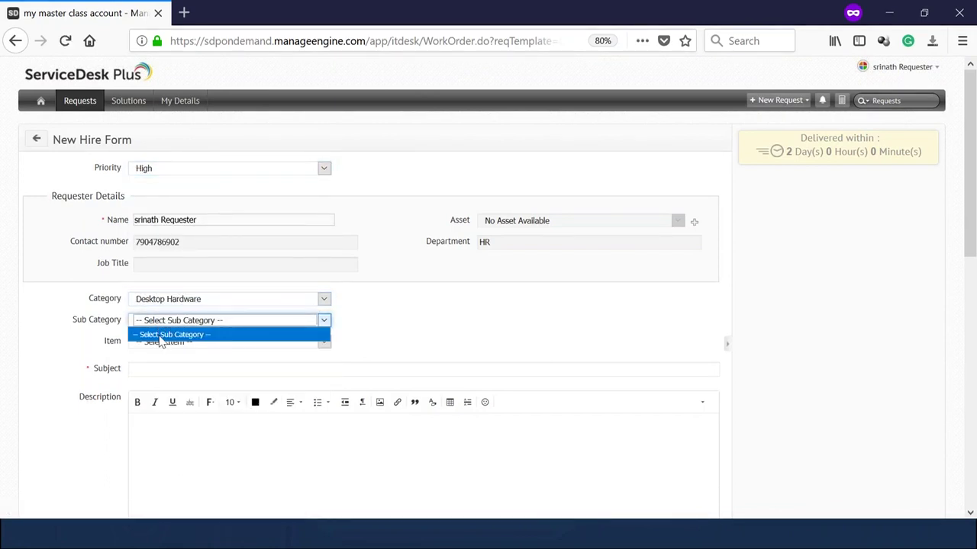
Enter 'New hire creation' as the request subject.
{"action": "left_click", "coordinate": [192, 373]}
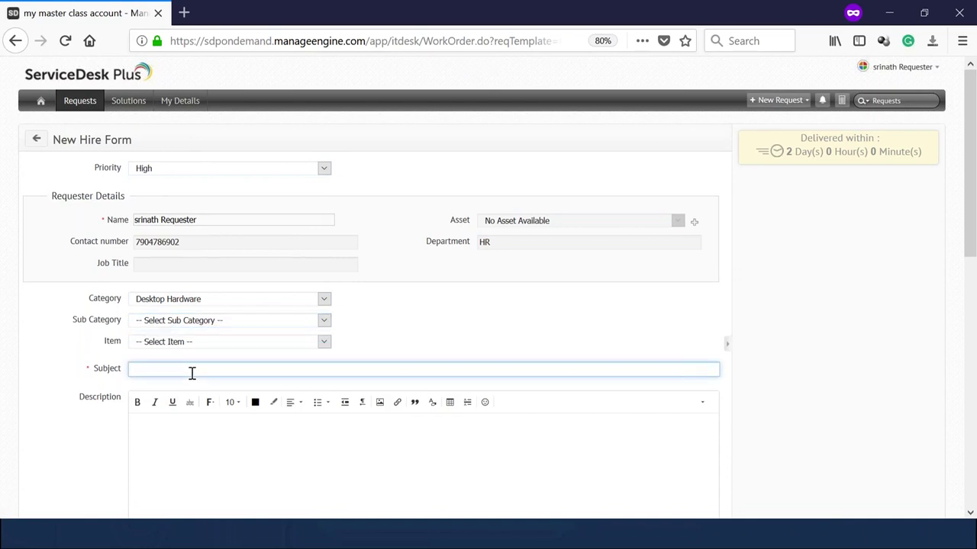
{"action": "type", "text": "Ne"}
{"action": "key", "text": "BackSpace"}
{"action": "key", "text": "BackSpace"}
{"action": "type", "text": "New hire crea"}
{"action": "scroll", "coordinate": [336, 305], "scroll_direction": "down", "scroll_amount": 10}
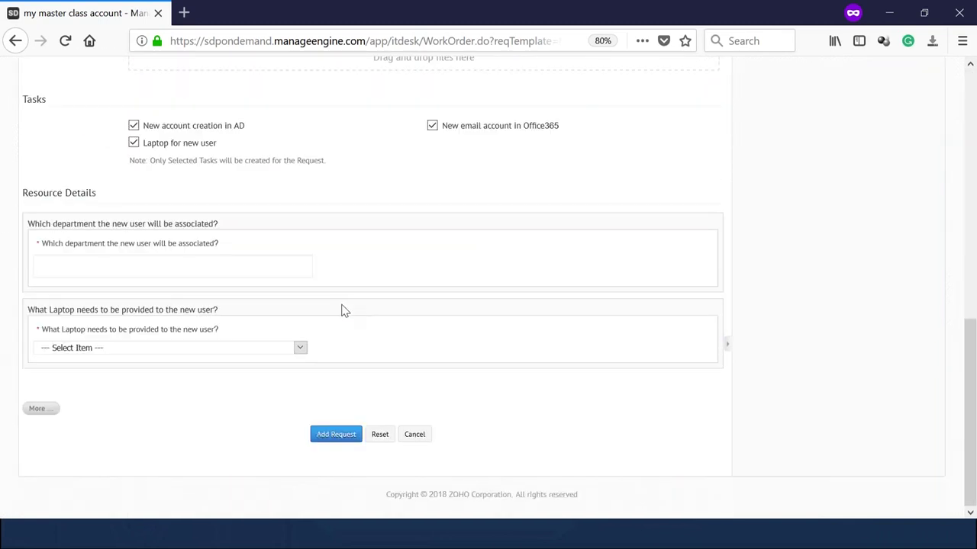
{"action": "scroll", "coordinate": [256, 241], "scroll_direction": "up", "scroll_amount": 8}
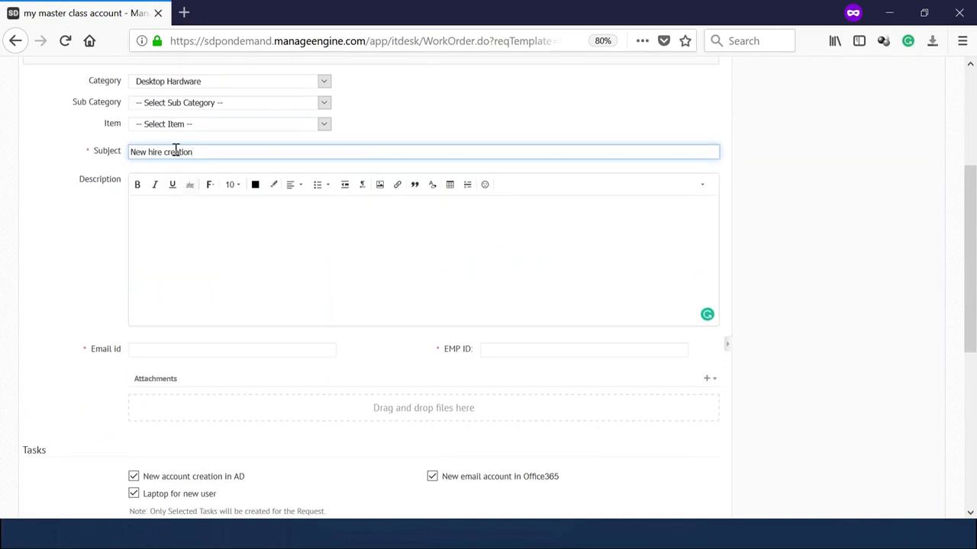
Write a description saying the new employee will join on August 3.
{"action": "left_click", "coordinate": [167, 221]}
{"action": "scroll", "coordinate": [170, 224], "scroll_direction": "down", "scroll_amount": 4}
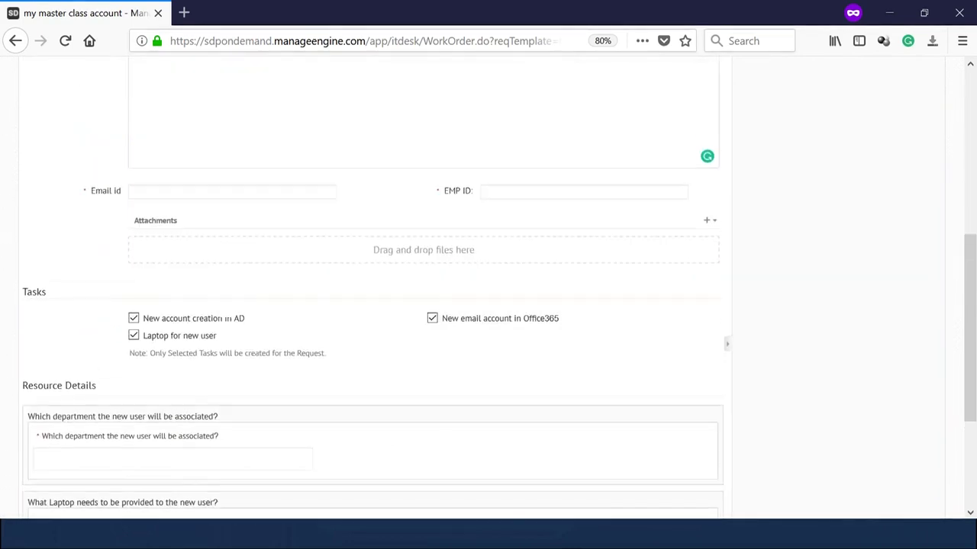
{"action": "scroll", "coordinate": [170, 224], "scroll_direction": "up", "scroll_amount": 4}
{"action": "type", "text": "Ne"}
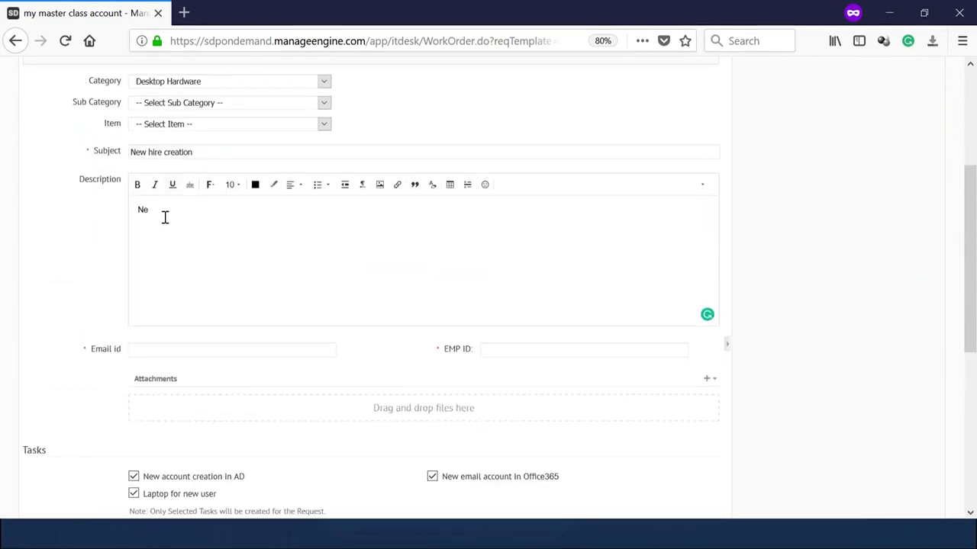
{"action": "key", "text": "BackSpace"}
{"action": "key", "text": "BackSpace"}
{"action": "type", "text": "Y"}
{"action": "key", "text": "BackSpace"}
{"action": "type", "text": "The new employee will join on  August 3rd"}
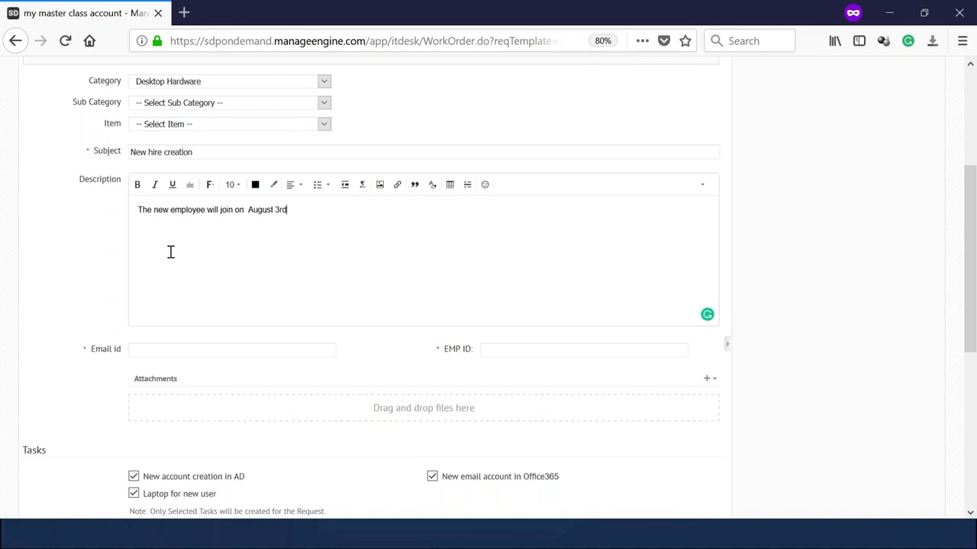
{"action": "scroll", "coordinate": [170, 253], "scroll_direction": "down", "scroll_amount": 4}
Fill the ID fields with employee number 3555 and the new hire's e-mail address.
{"action": "key", "text": "Tab"}
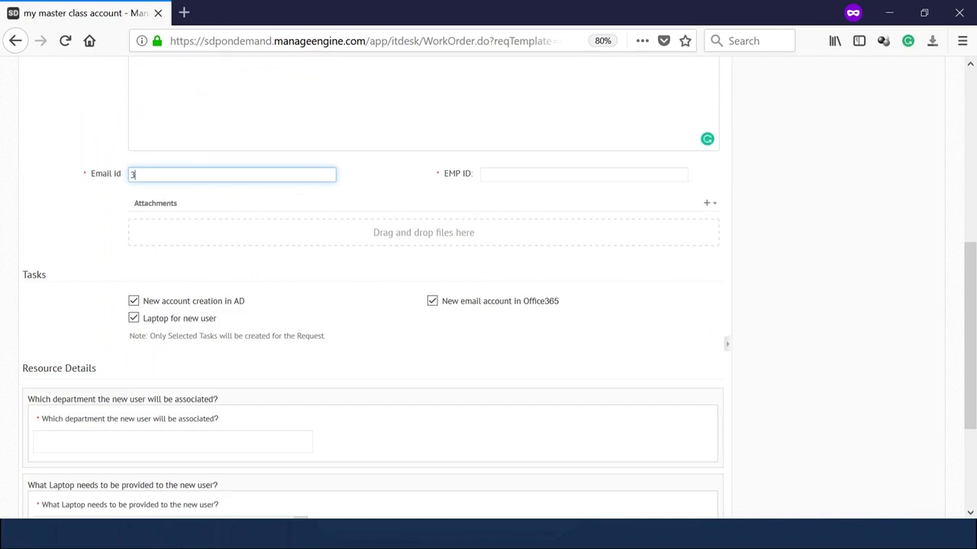
{"action": "type", "text": "3555"}
{"action": "left_click", "coordinate": [535, 174]}
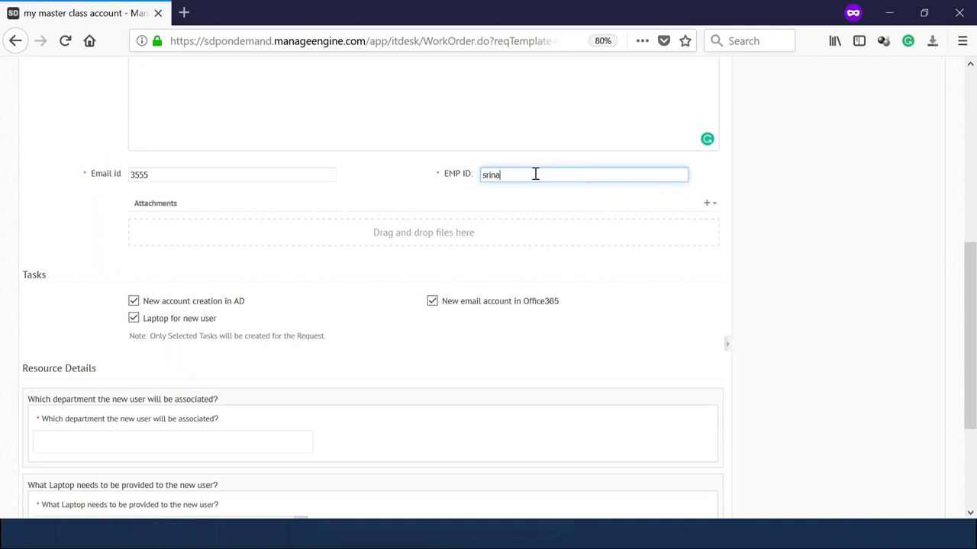
{"action": "scroll", "coordinate": [488, 206], "scroll_direction": "down", "scroll_amount": 3}
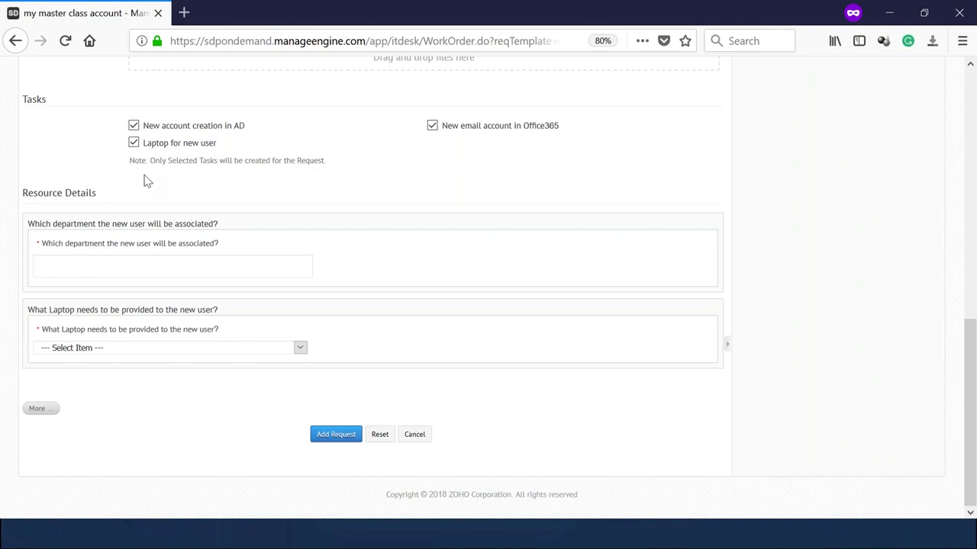
Untick and re-tick the New account creation in AD task so all three tasks stay selected.
{"action": "left_click", "coordinate": [134, 142]}
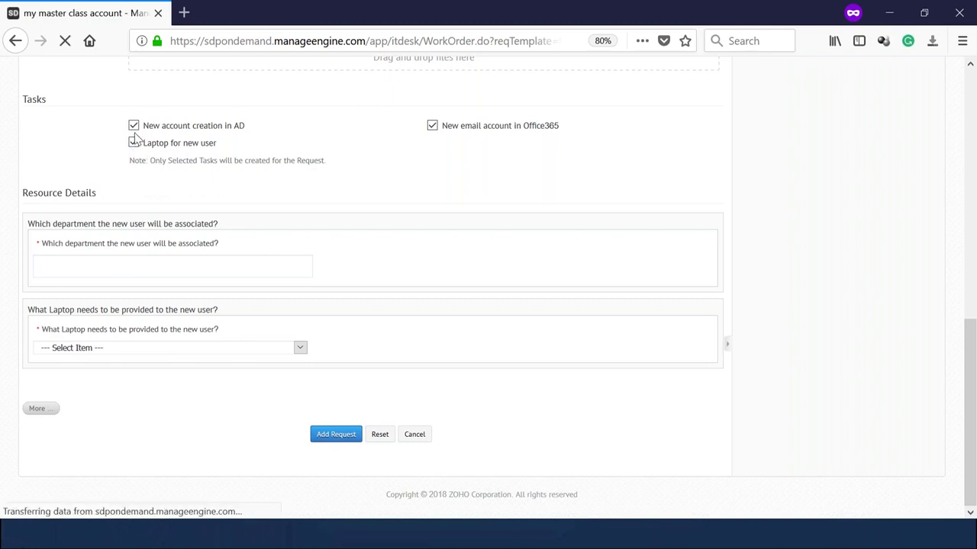
{"action": "left_click", "coordinate": [133, 127]}
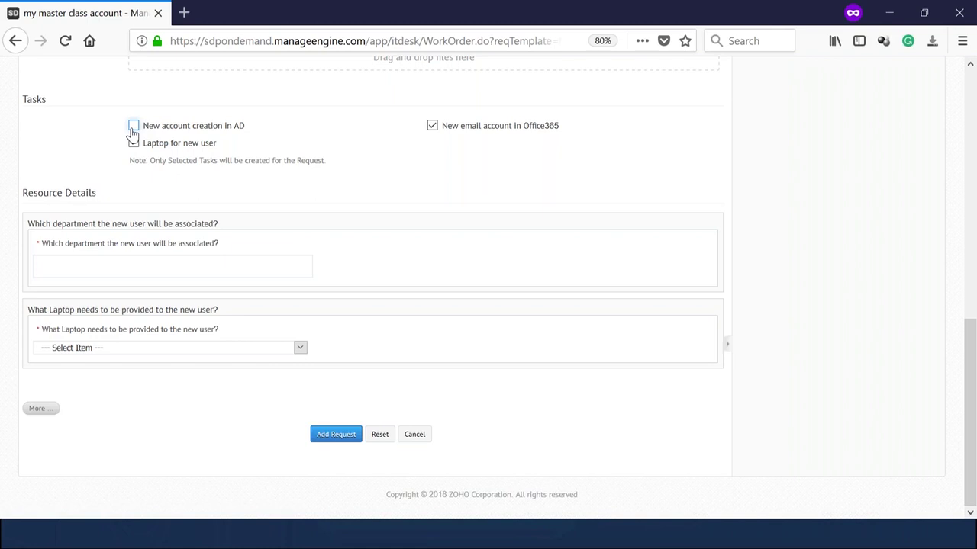
{"action": "left_click", "coordinate": [133, 127]}
Enter Admin as the new user's department and choose Windows Machine as the laptop.
{"action": "left_click", "coordinate": [107, 269]}
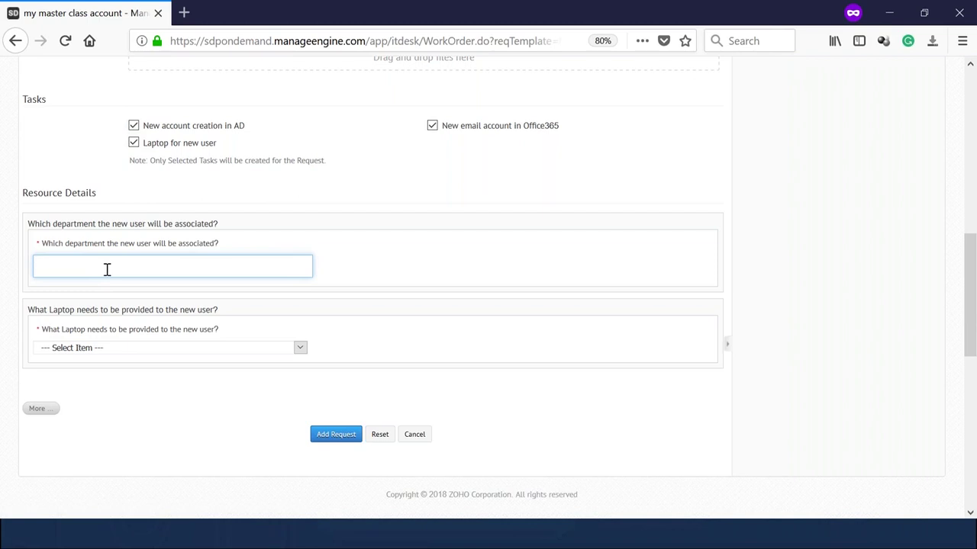
{"action": "type", "text": "Admin"}
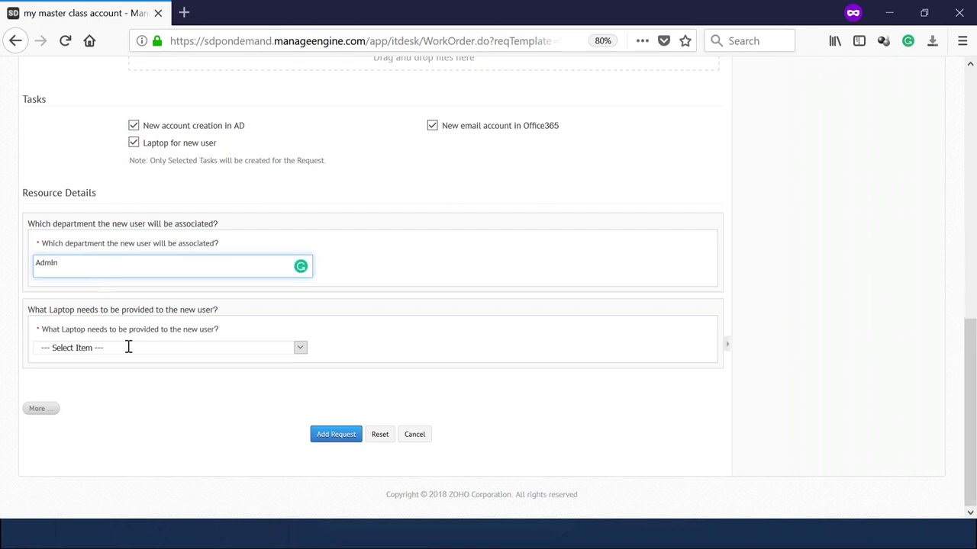
{"action": "left_click", "coordinate": [181, 348]}
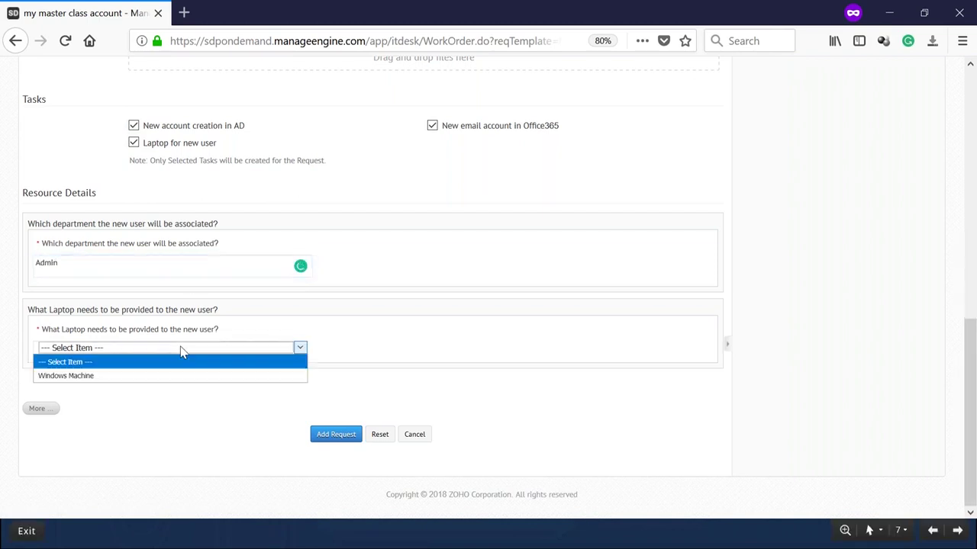
{"action": "left_click", "coordinate": [114, 377]}
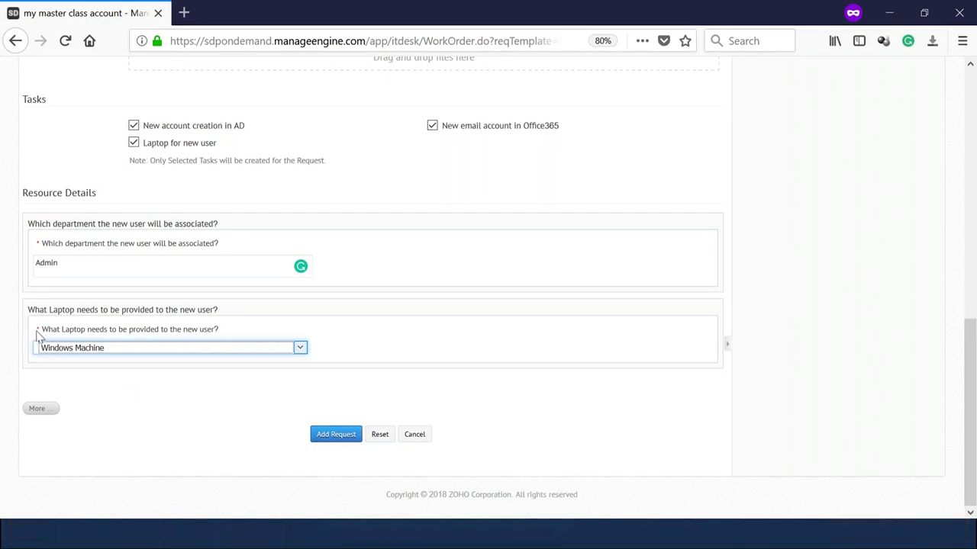
{"action": "scroll", "coordinate": [292, 446], "scroll_direction": "up", "scroll_amount": 10}
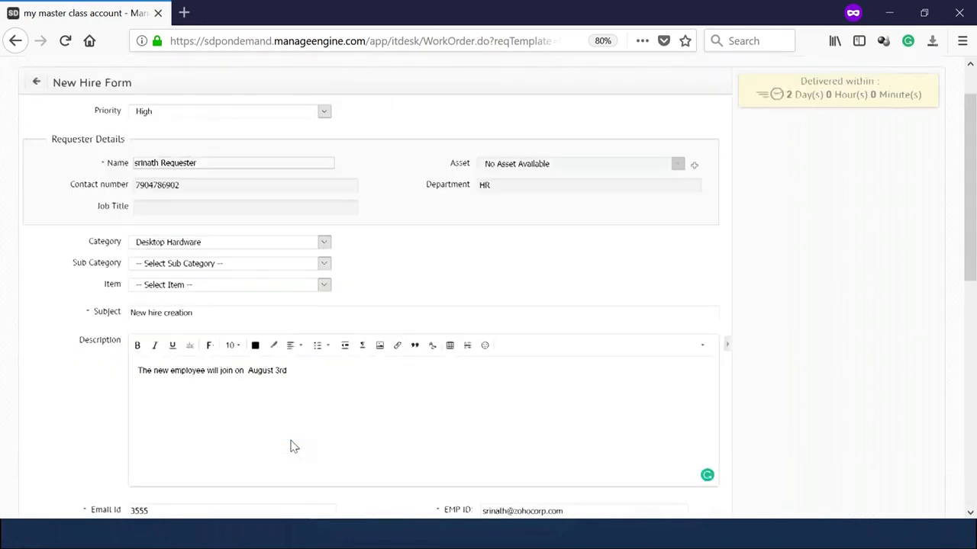
{"action": "scroll", "coordinate": [315, 425], "scroll_direction": "down", "scroll_amount": 10}
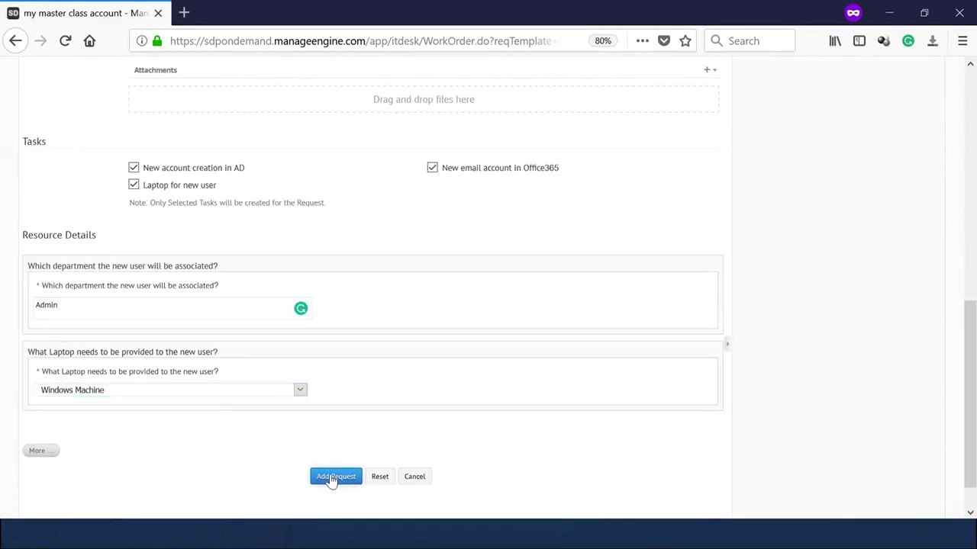
{"action": "left_click", "coordinate": [335, 476]}
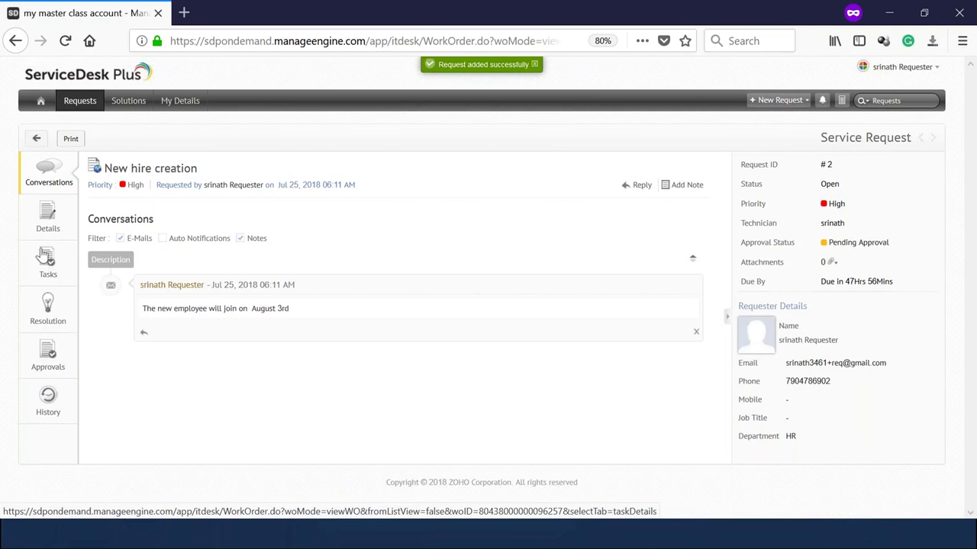
{"action": "left_click", "coordinate": [49, 355]}
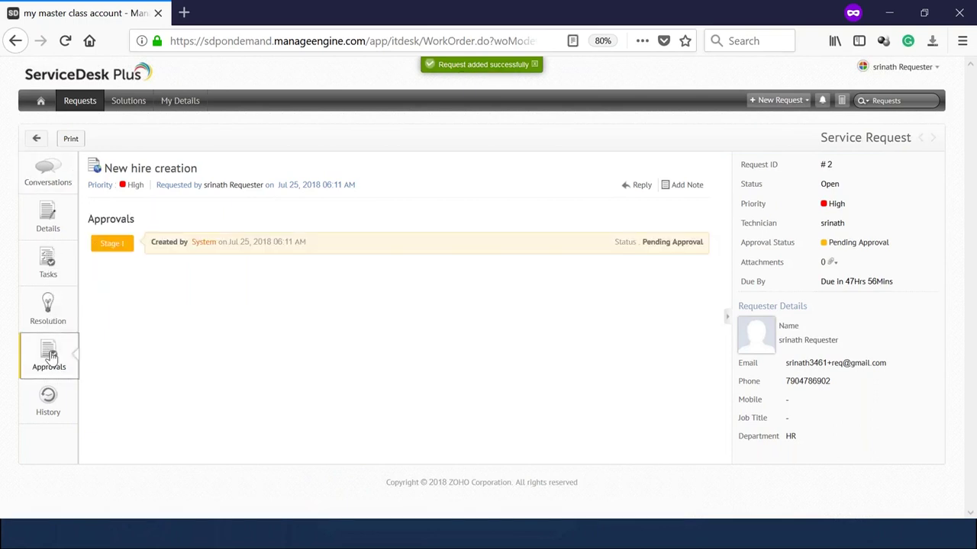
{"action": "left_click", "coordinate": [276, 241]}
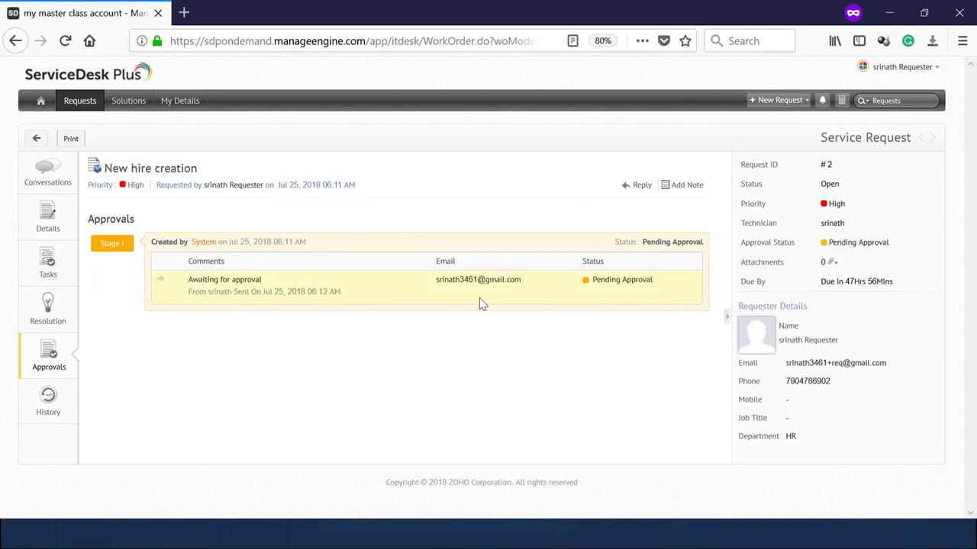
{"action": "key", "text": "alt+Tab"}
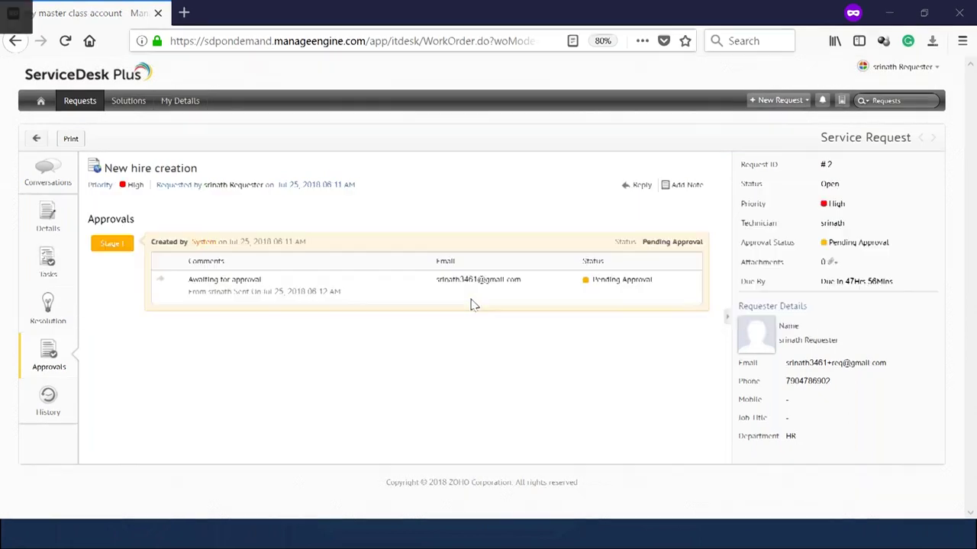
{"action": "key", "text": "alt+Tab"}
{"action": "key", "text": "alt+Tab"}
{"action": "key", "text": "alt+Tab"}
{"action": "key", "text": "alt+Tab"}
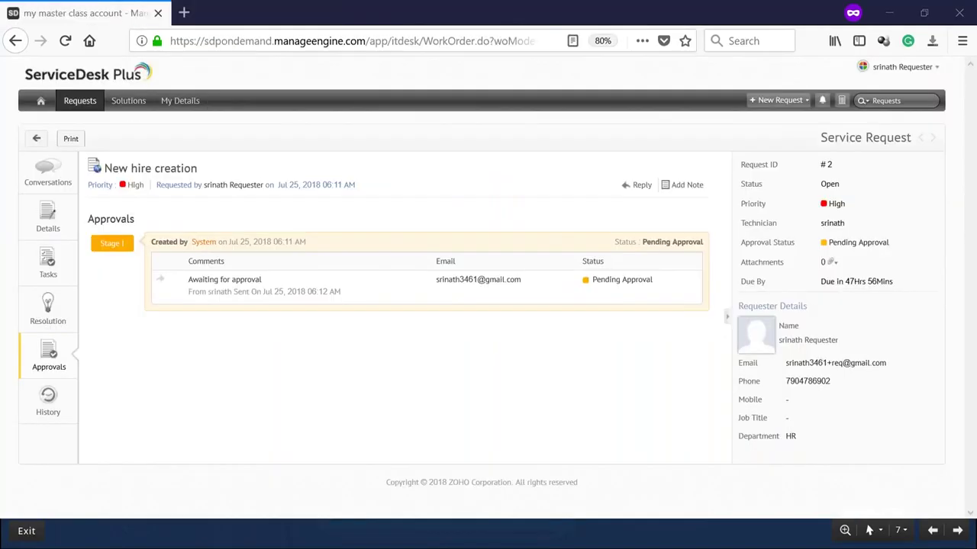
Copy the signed-in requester's e-mail, open a private browsing tab, and return to the request tab.
{"action": "left_click", "coordinate": [902, 67]}
{"action": "triple_click", "coordinate": [896, 108]}
{"action": "key", "text": "ctrl+c"}
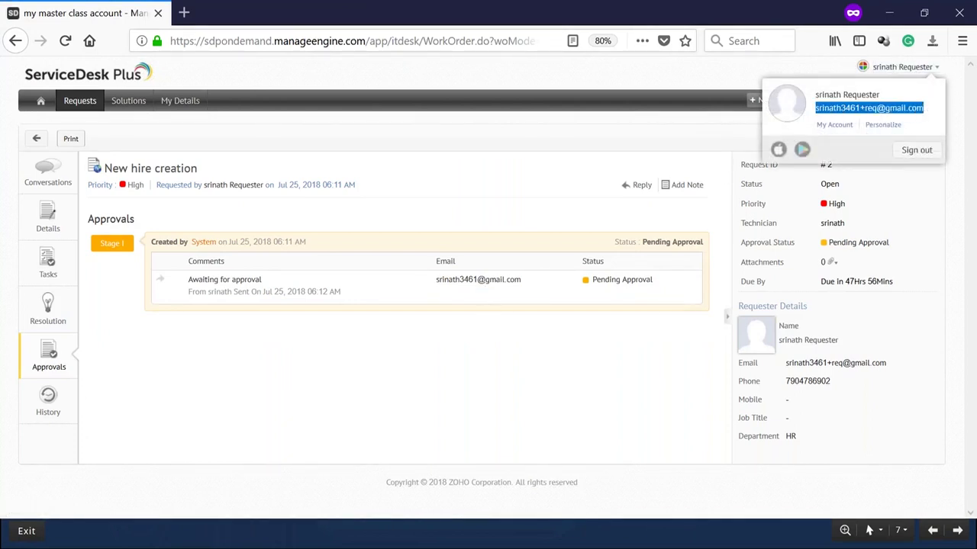
{"action": "left_click", "coordinate": [184, 13]}
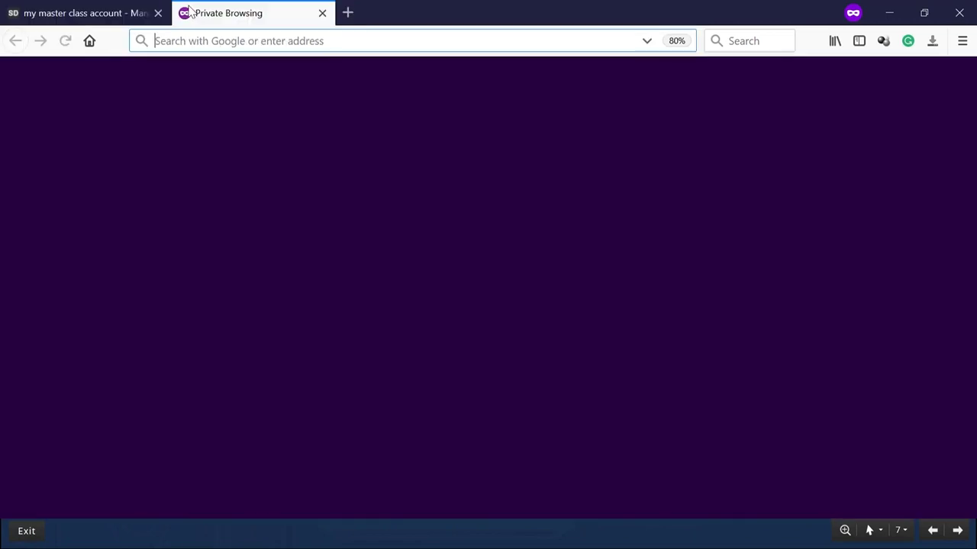
{"action": "type", "text": "gm"}
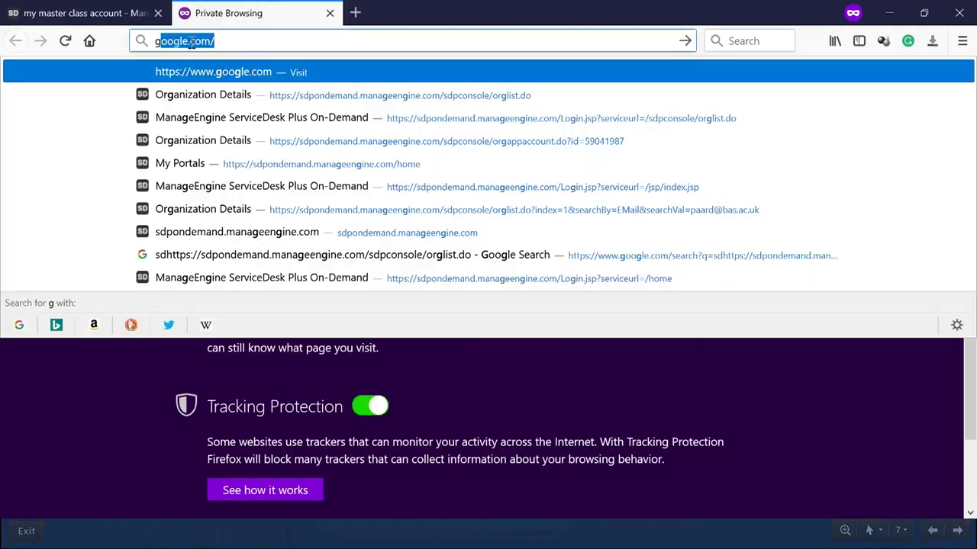
{"action": "type", "text": "ail"}
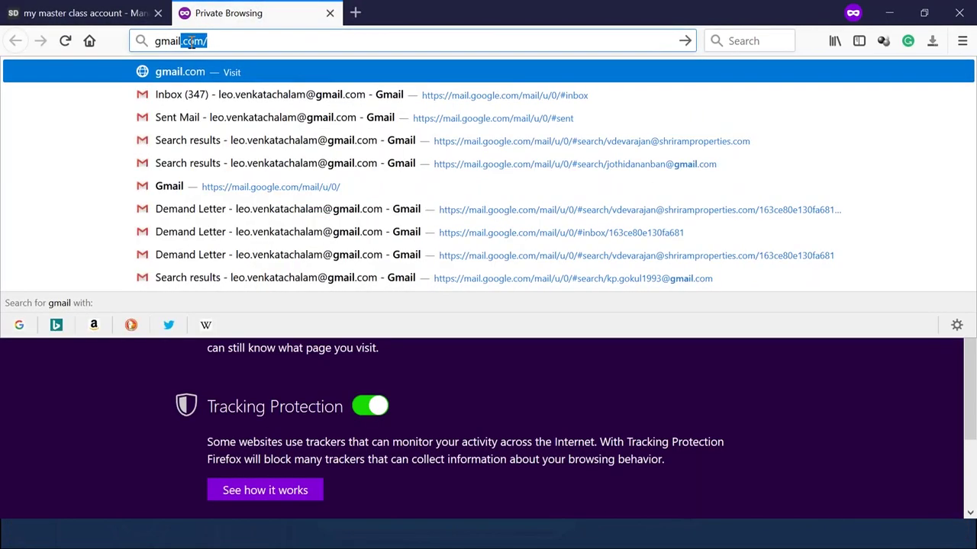
{"action": "key", "text": "BackSpace"}
{"action": "key", "text": "BackSpace"}
{"action": "key", "text": "BackSpace"}
{"action": "key", "text": "BackSpace"}
{"action": "key", "text": "BackSpace"}
{"action": "key", "text": "BackSpace"}
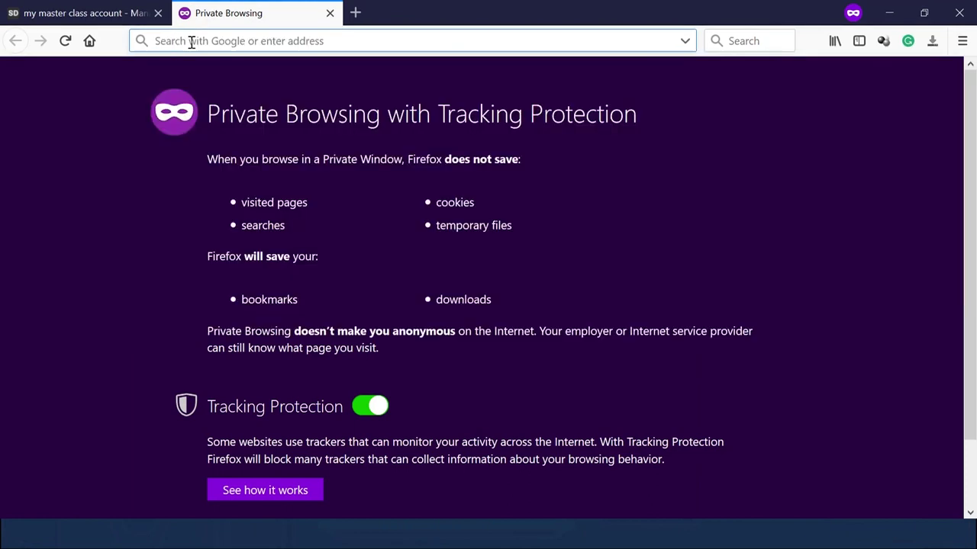
{"action": "left_click", "coordinate": [98, 7]}
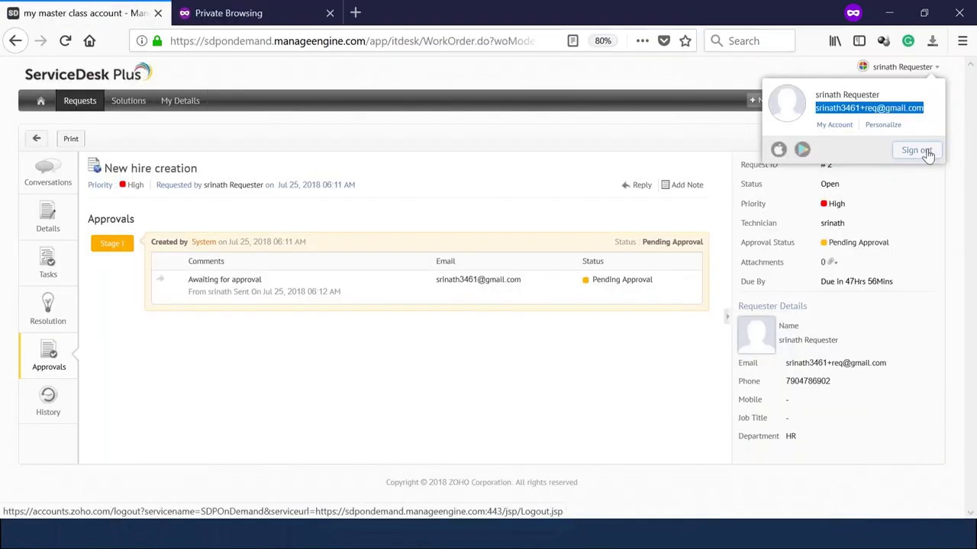
Sign out of the requester account and log in with the technician's e-mail and password.
{"action": "left_click", "coordinate": [918, 152]}
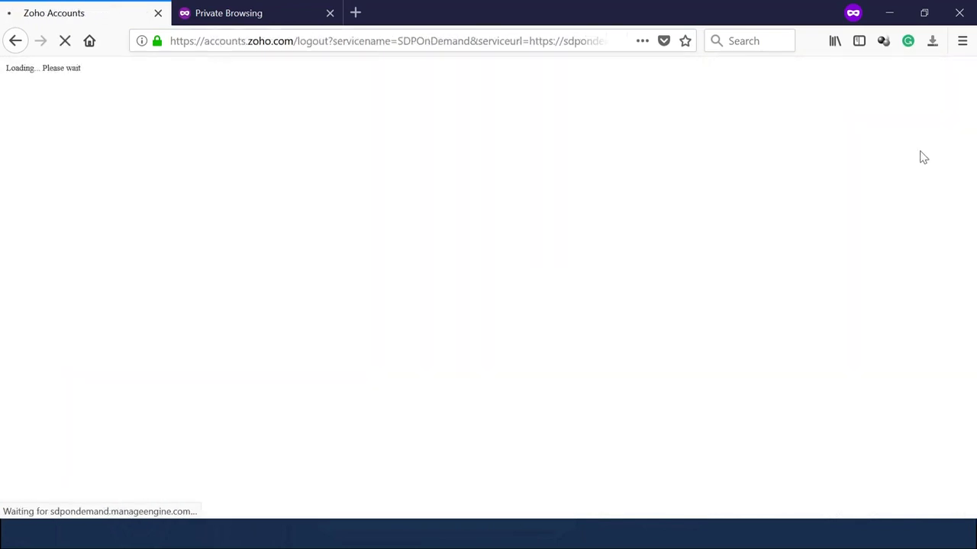
{"action": "key", "text": "ctrl+v"}
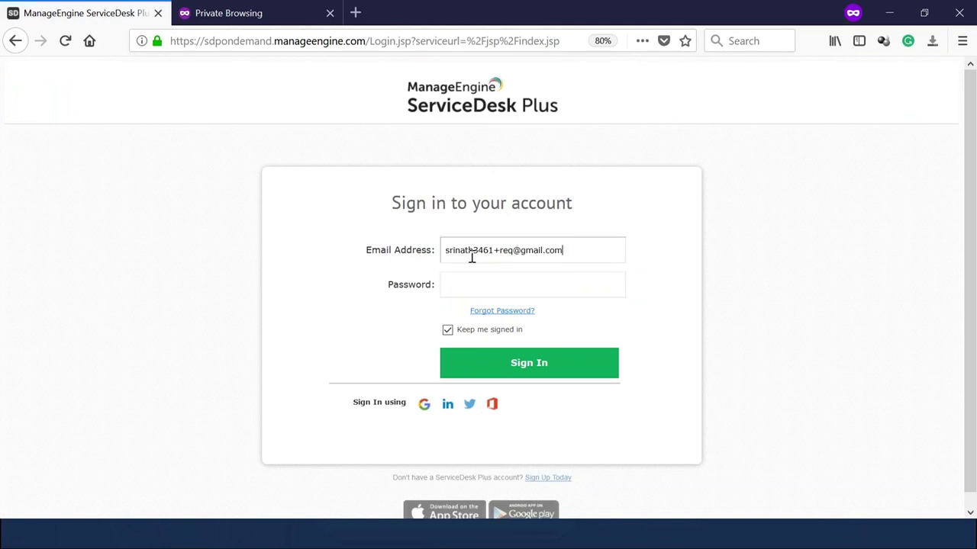
{"action": "key", "text": "BackSpace"}
{"action": "key", "text": "BackSpace"}
{"action": "key", "text": "BackSpace"}
{"action": "key", "text": "BackSpace"}
{"action": "left_click", "coordinate": [492, 283]}
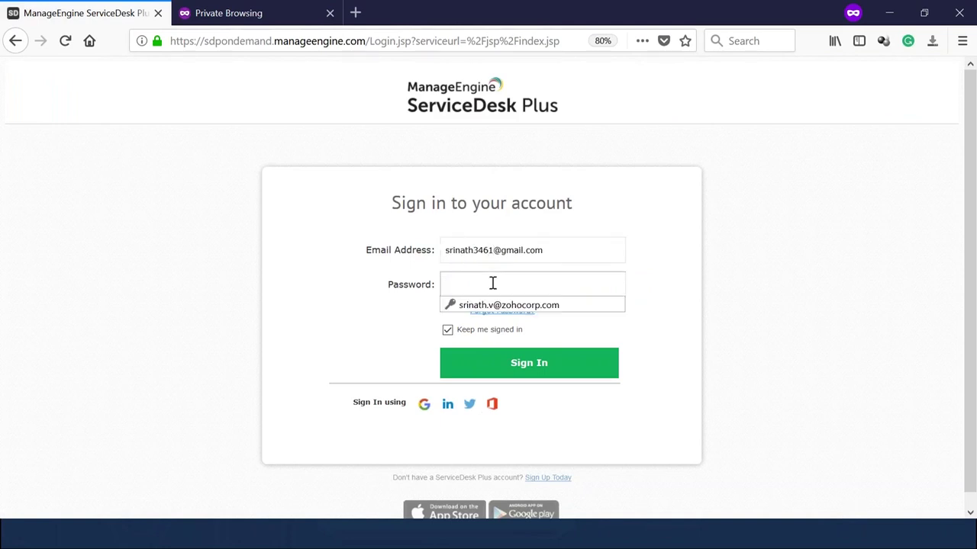
{"action": "type", "text": "a"}
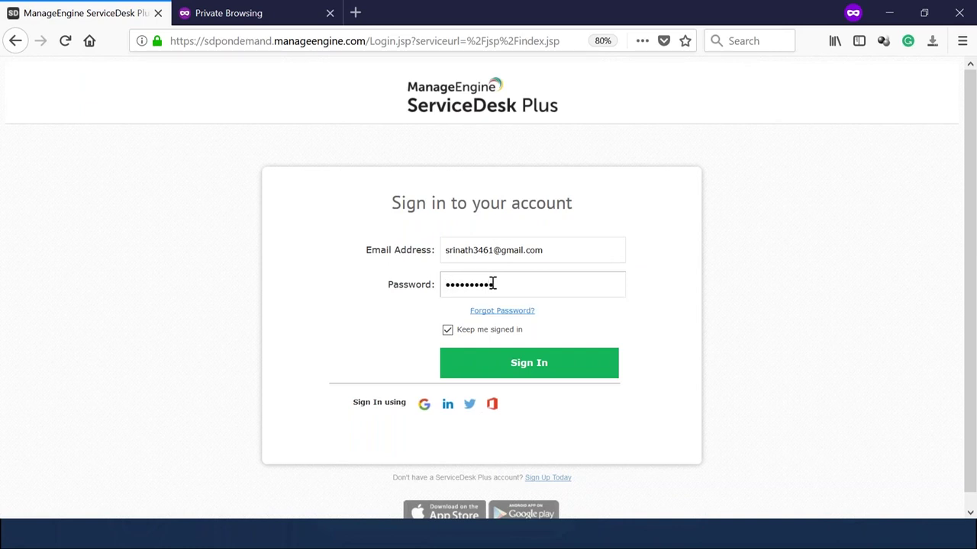
{"action": "key", "text": "Return"}
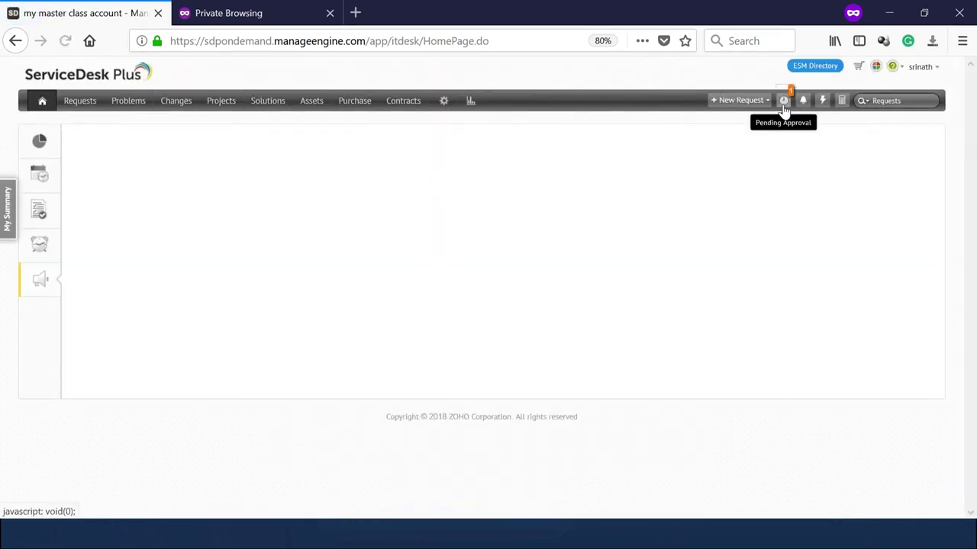
Approve the pending New hire creation request with the comment 'approved'.
{"action": "left_click", "coordinate": [783, 105]}
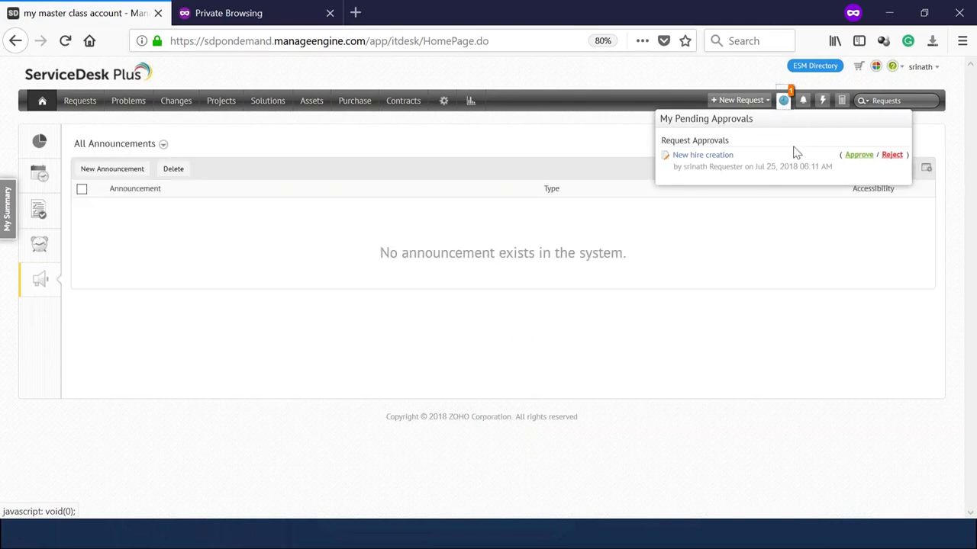
{"action": "left_click", "coordinate": [858, 158]}
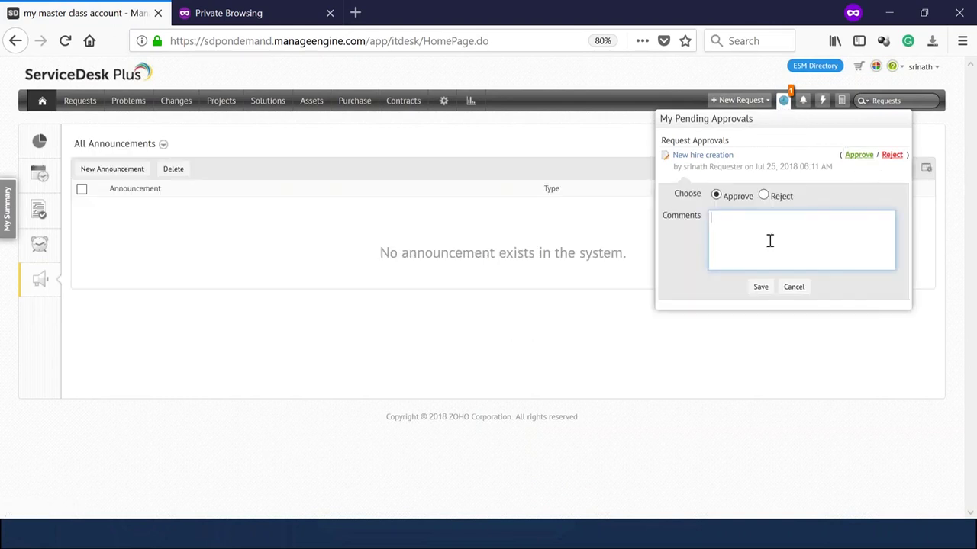
{"action": "type", "text": "approved"}
{"action": "left_click", "coordinate": [761, 287]}
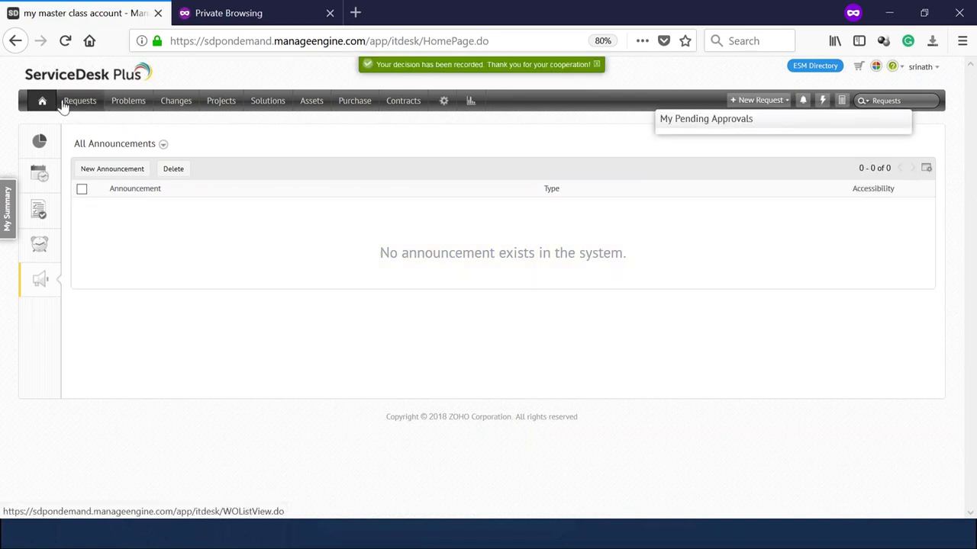
{"action": "left_click", "coordinate": [65, 106]}
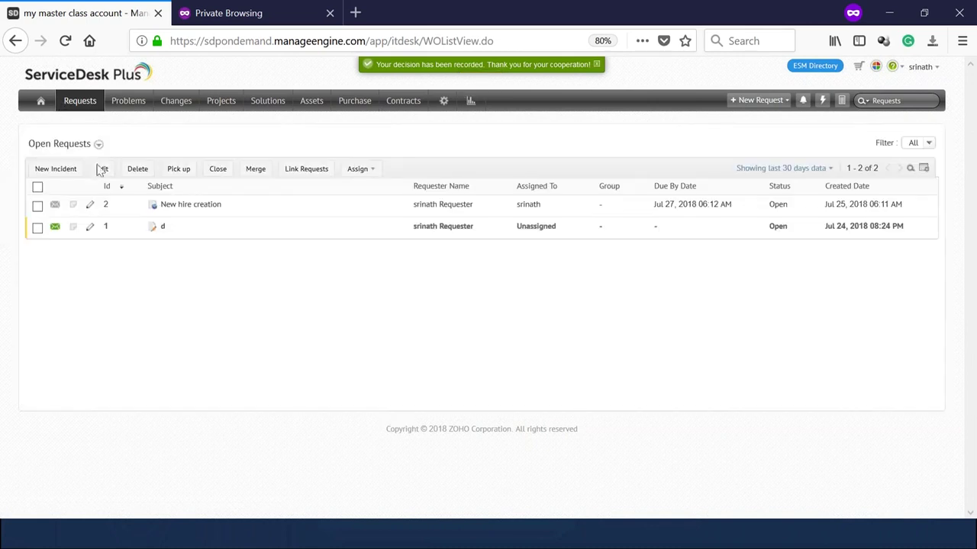
Open New hire creation, verify it shows Approved, and review the New account creation in AD task.
{"action": "left_click", "coordinate": [192, 205]}
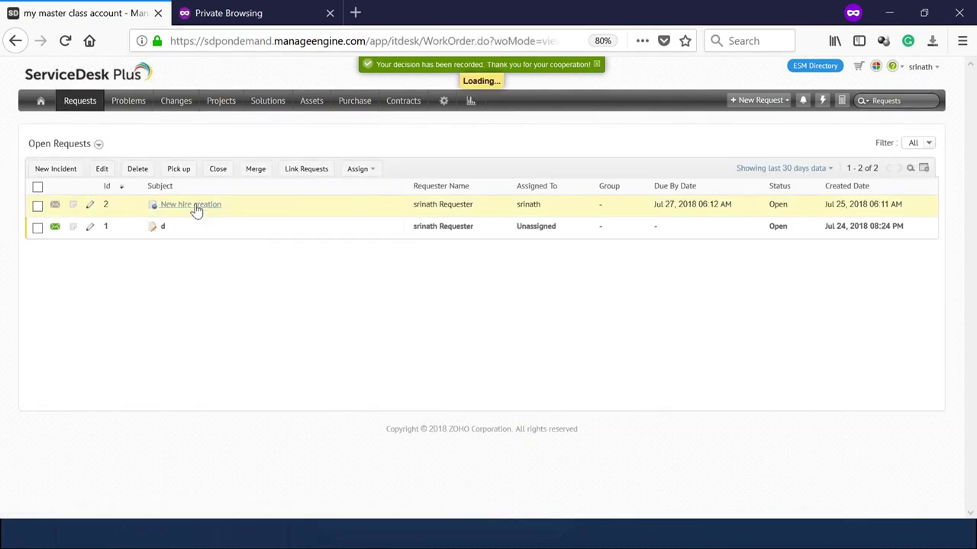
{"action": "left_click_drag", "start_coordinate": [793, 282], "coordinate": [859, 282]}
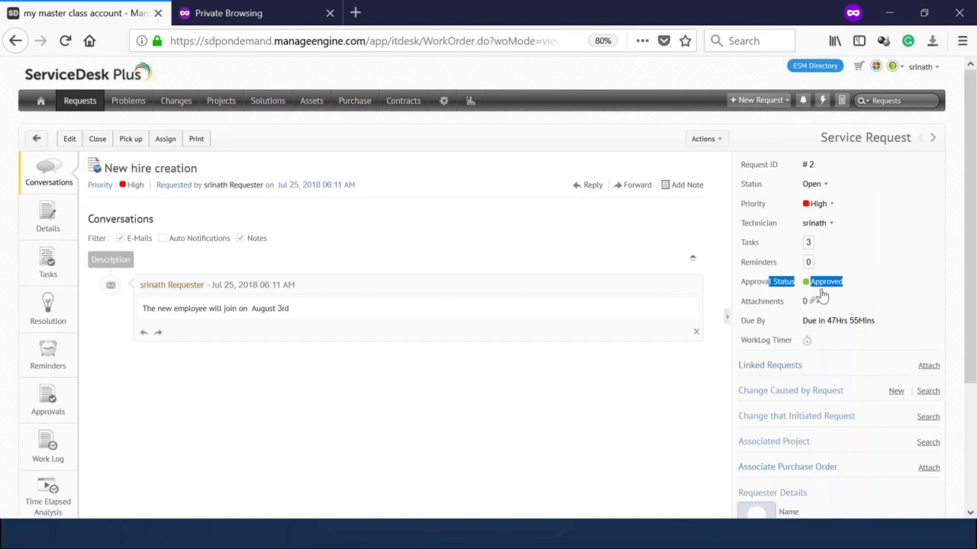
{"action": "left_click", "coordinate": [46, 269]}
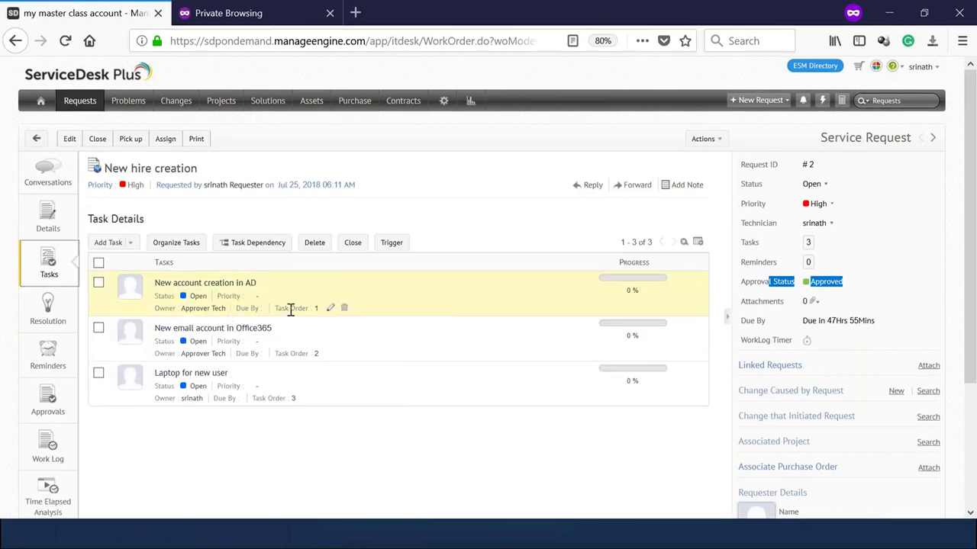
{"action": "left_click", "coordinate": [330, 310]}
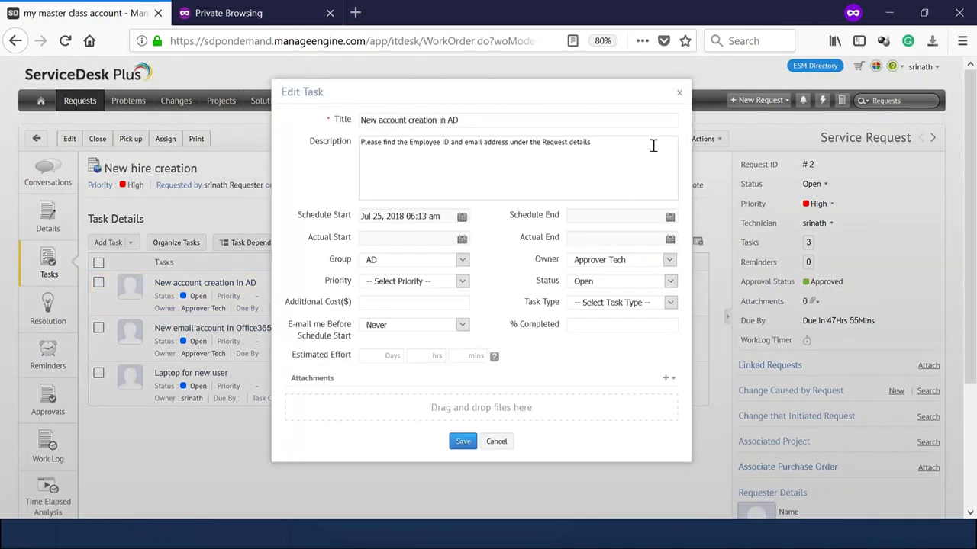
{"action": "left_click", "coordinate": [679, 93]}
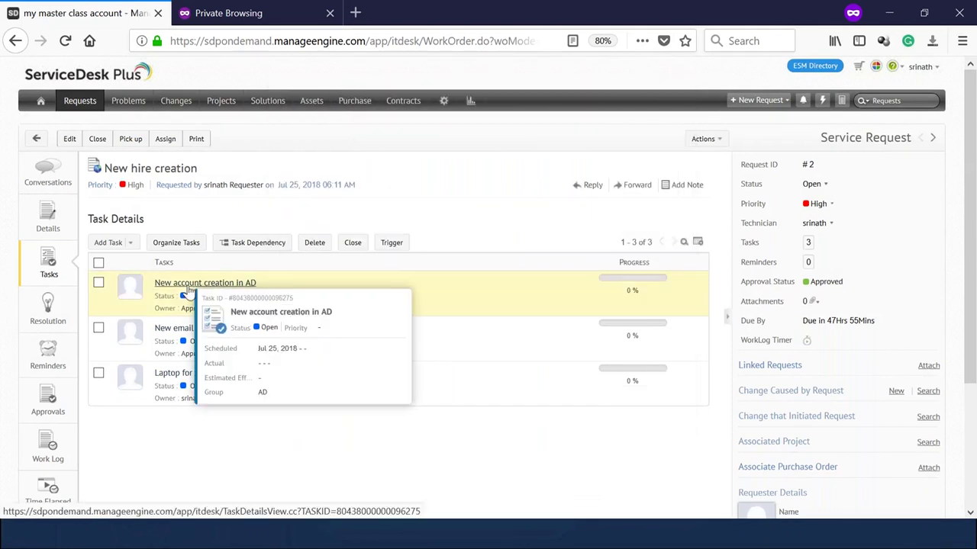
{"action": "left_click", "coordinate": [190, 287]}
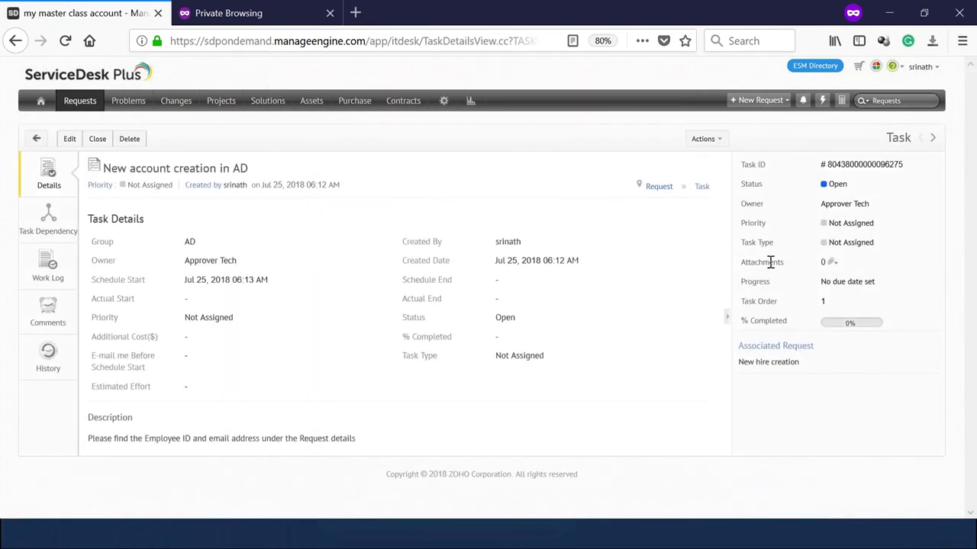
{"action": "left_click_drag", "start_coordinate": [820, 204], "coordinate": [867, 209]}
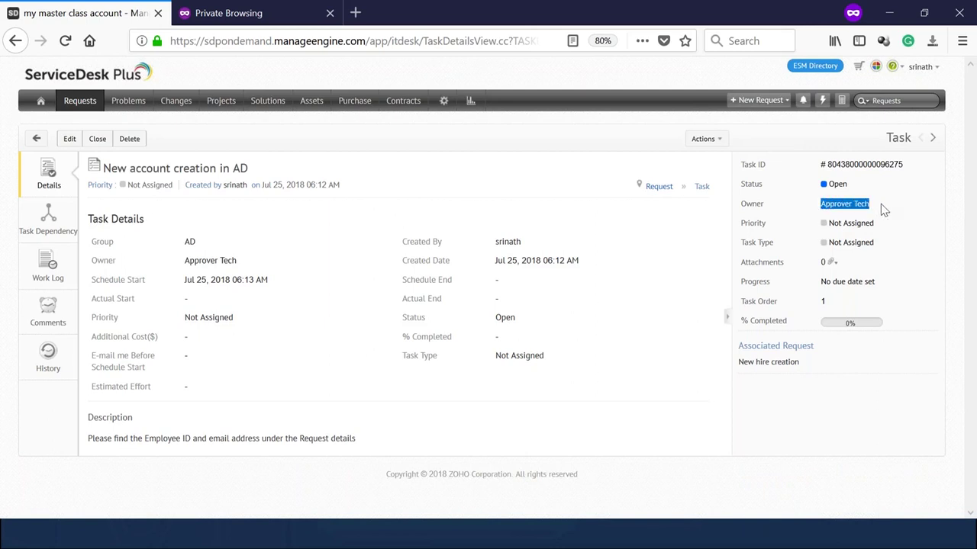
{"action": "left_click", "coordinate": [36, 139]}
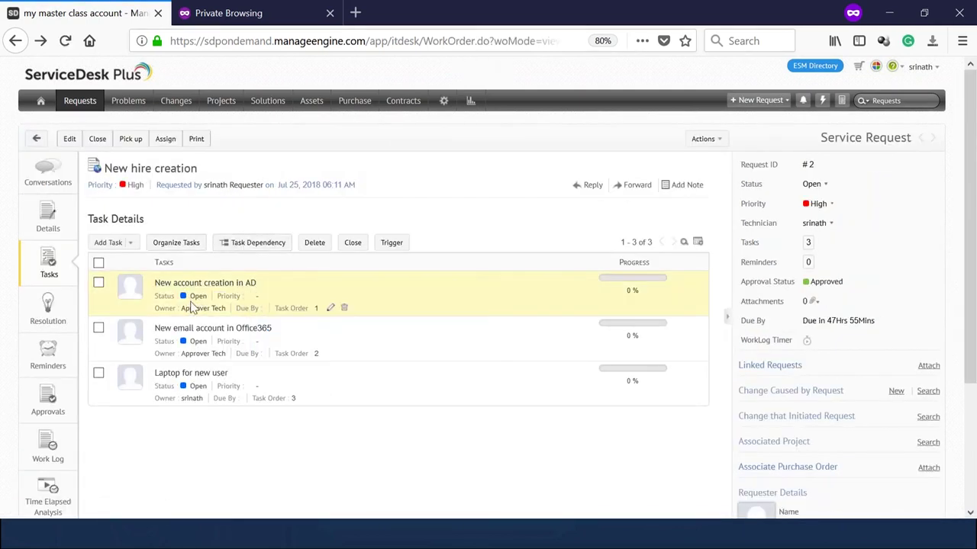
Select and close all three tasks, then check each shows Closed at 100%.
{"action": "left_click", "coordinate": [99, 263]}
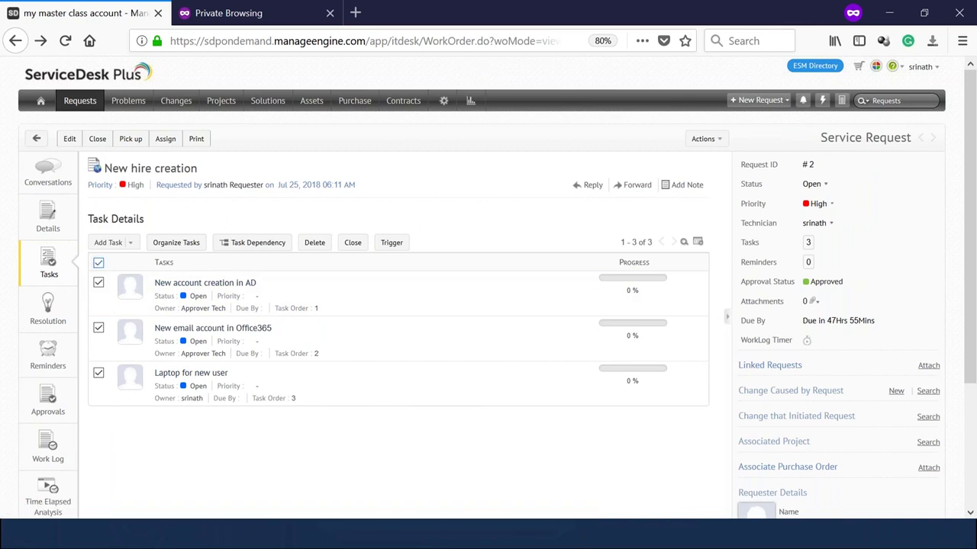
{"action": "left_click", "coordinate": [353, 244]}
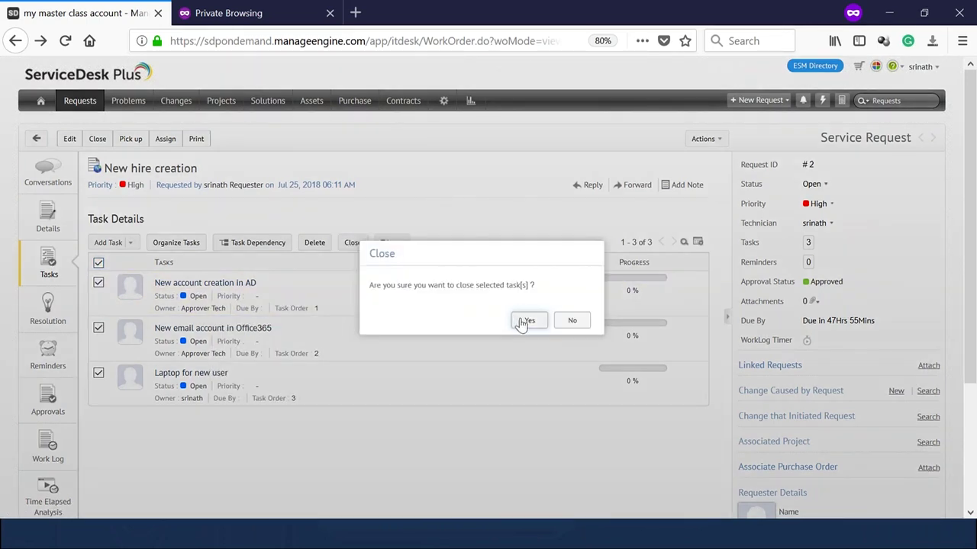
{"action": "left_click", "coordinate": [527, 321]}
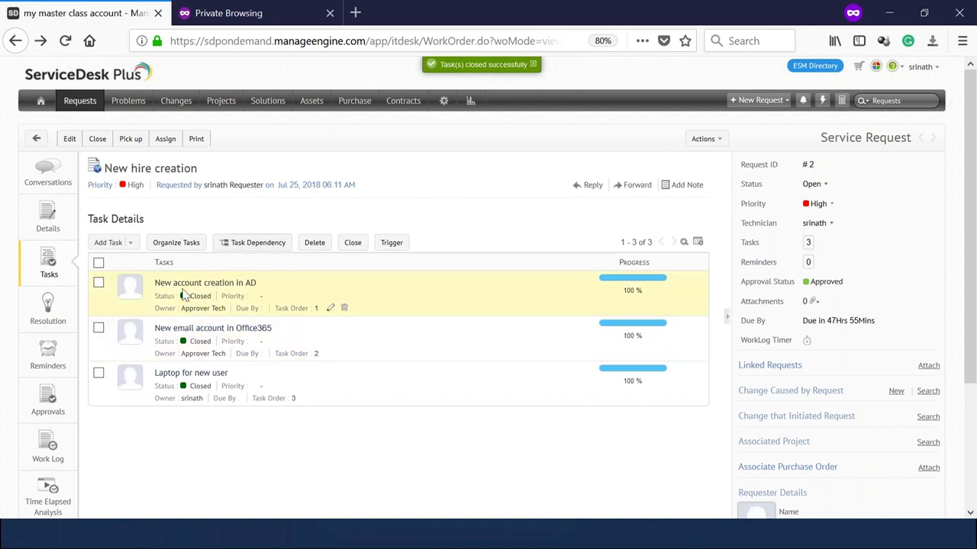
{"action": "mouse_move", "coordinate": [191, 336]}
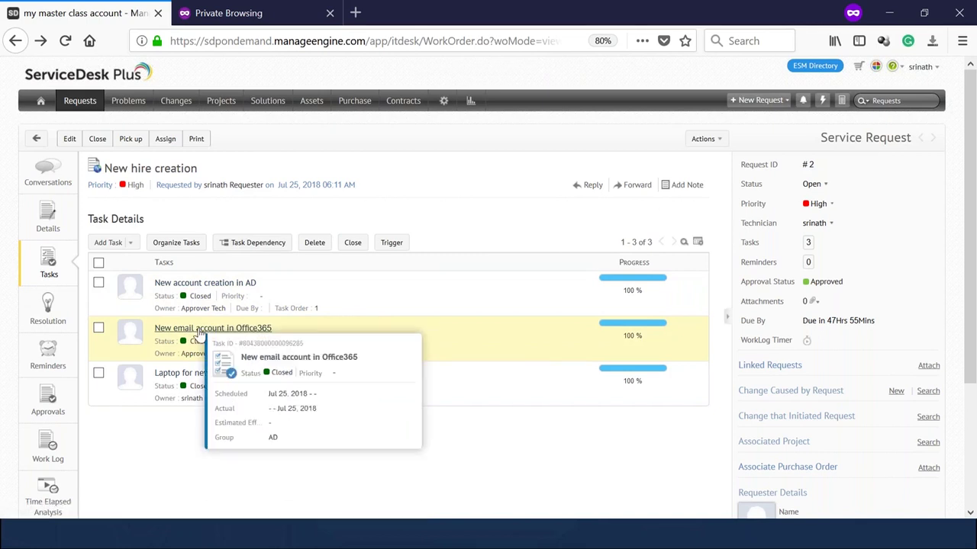
{"action": "mouse_move", "coordinate": [218, 282]}
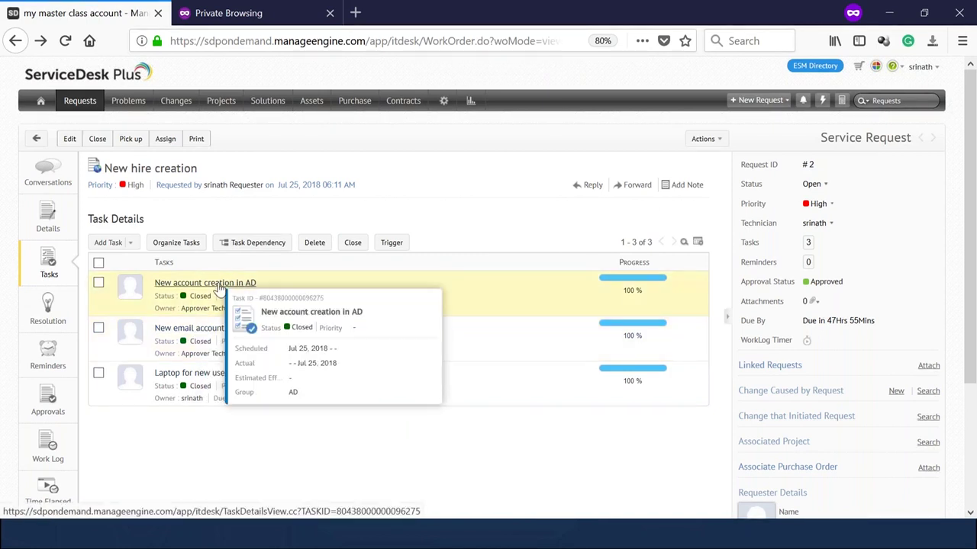
{"action": "left_click", "coordinate": [252, 244]}
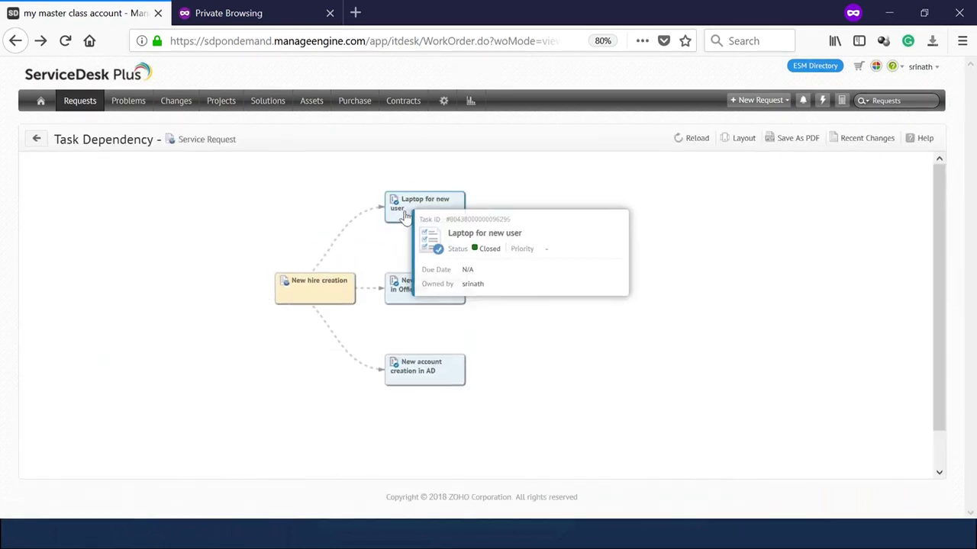
{"action": "left_click_drag", "start_coordinate": [432, 224], "coordinate": [410, 298]}
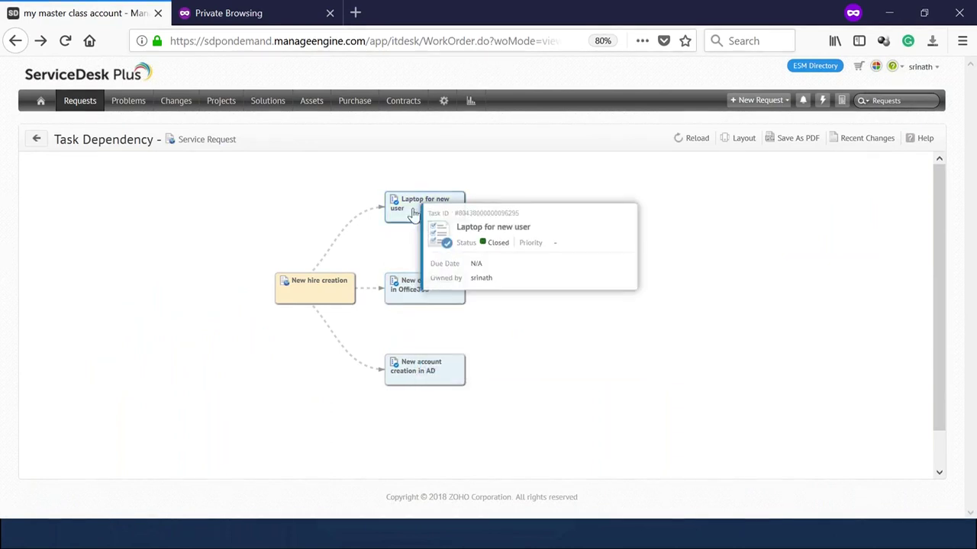
{"action": "left_click_drag", "start_coordinate": [433, 222], "coordinate": [430, 291]}
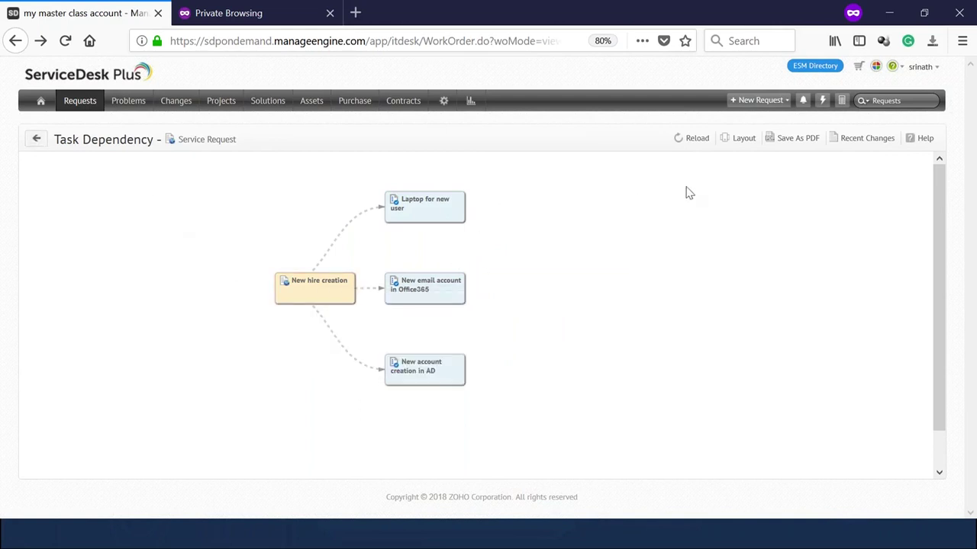
{"action": "left_click", "coordinate": [37, 140]}
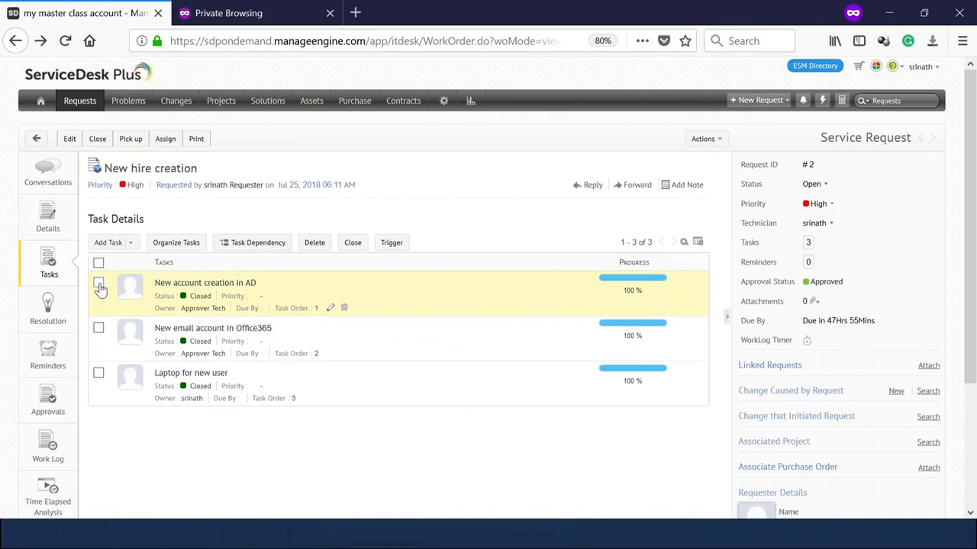
Select and close all three tasks again, then view request #2's details page.
{"action": "left_click", "coordinate": [98, 263]}
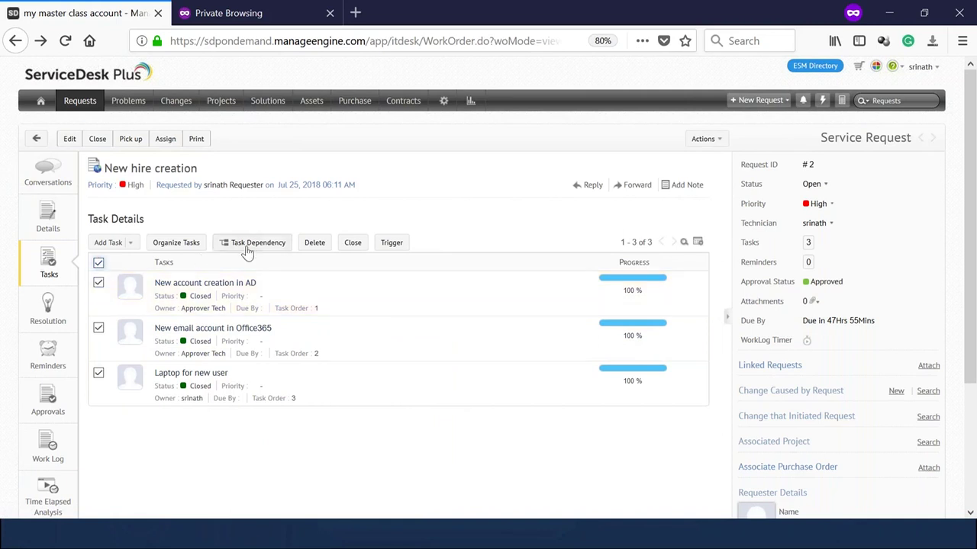
{"action": "left_click", "coordinate": [353, 243]}
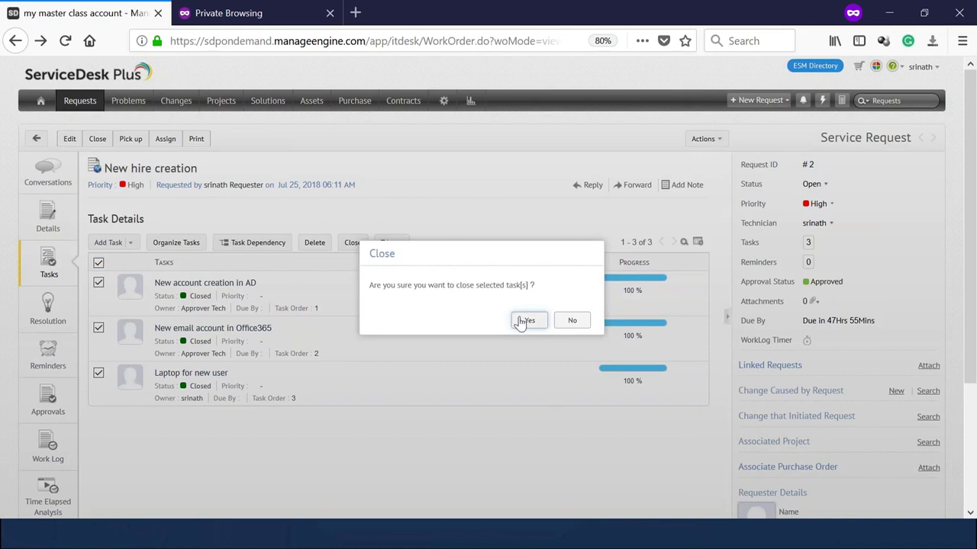
{"action": "left_click", "coordinate": [526, 321]}
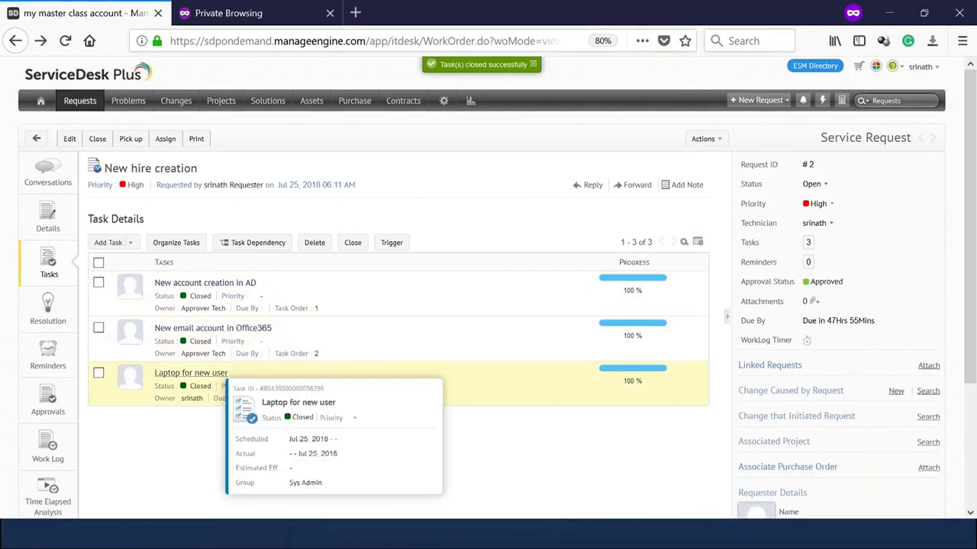
{"action": "left_click", "coordinate": [49, 218]}
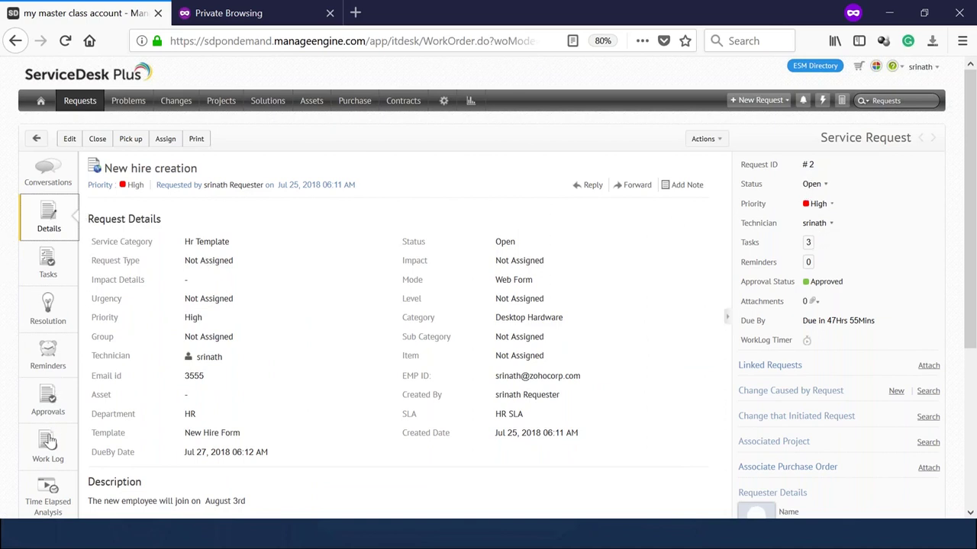
{"action": "scroll", "coordinate": [59, 355], "scroll_direction": "down", "scroll_amount": 1}
{"action": "scroll", "coordinate": [60, 354], "scroll_direction": "down", "scroll_amount": 3}
{"action": "left_click", "coordinate": [52, 149]}
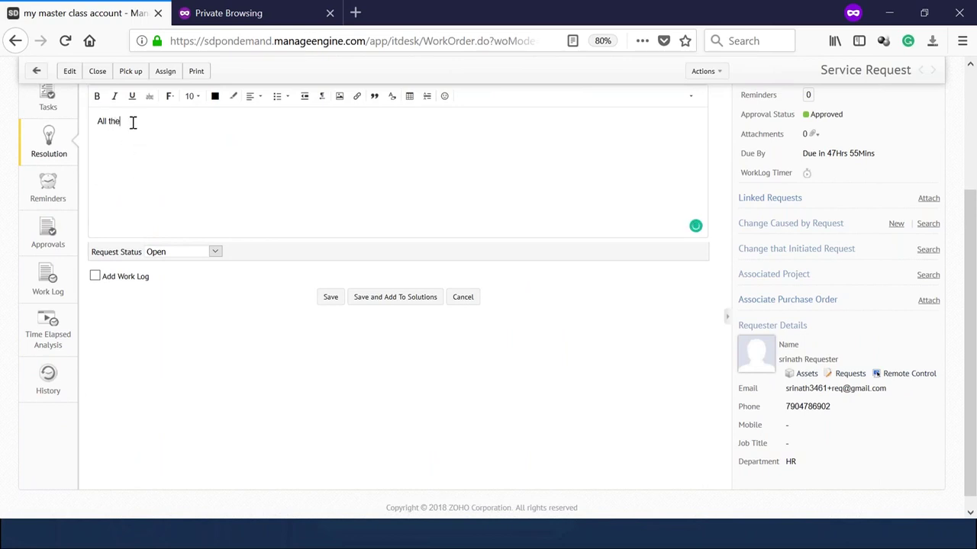
{"action": "left_click_drag", "start_coordinate": [122, 121], "coordinate": [29, 113]}
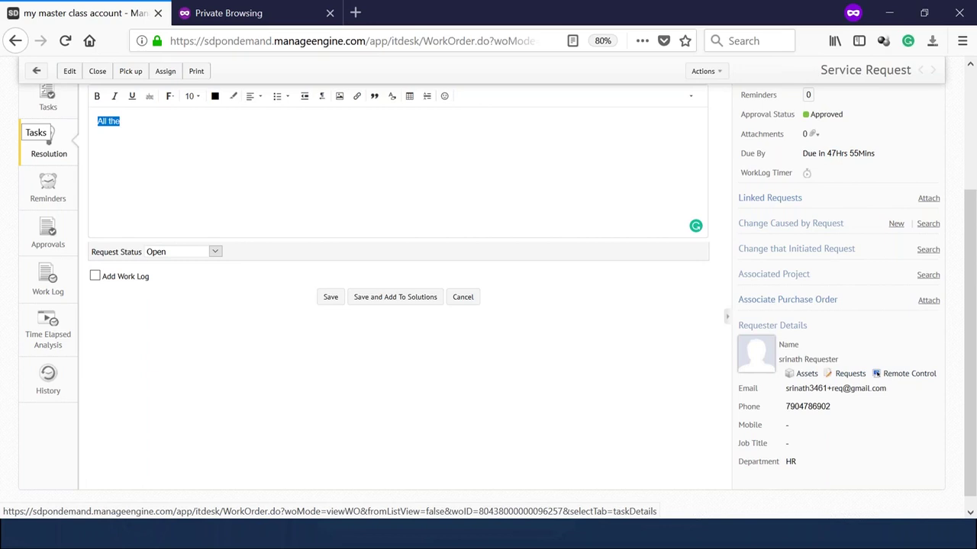
{"action": "key", "text": "BackSpace"}
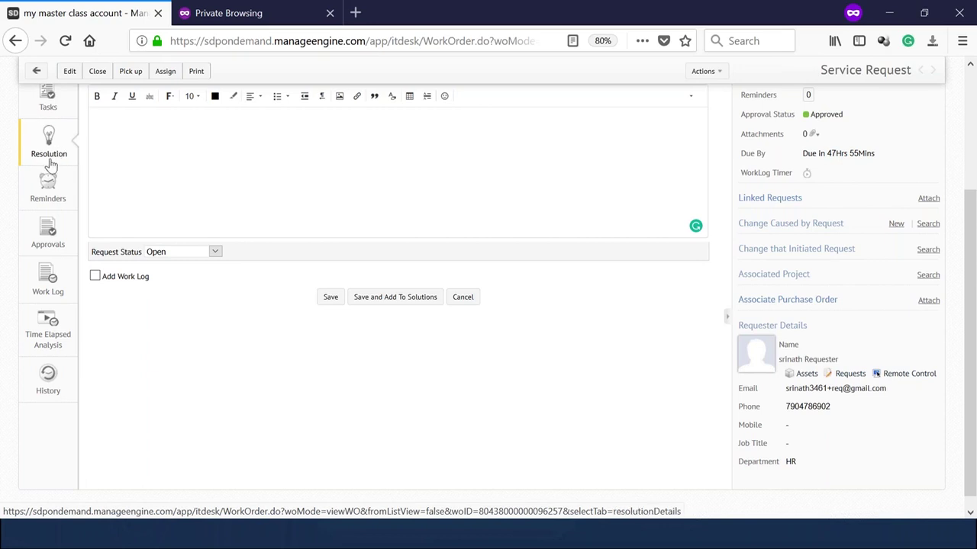
{"action": "left_click", "coordinate": [48, 174]}
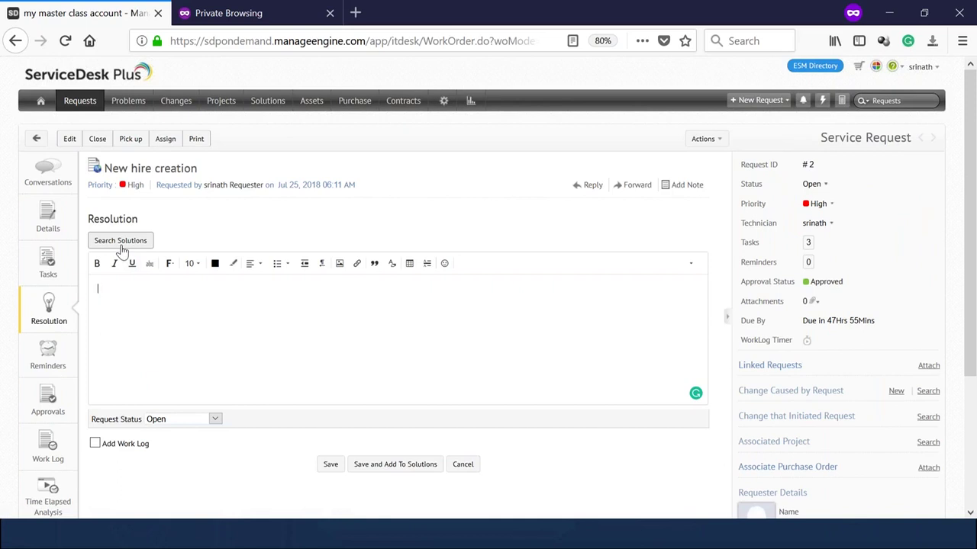
{"action": "left_click", "coordinate": [121, 244]}
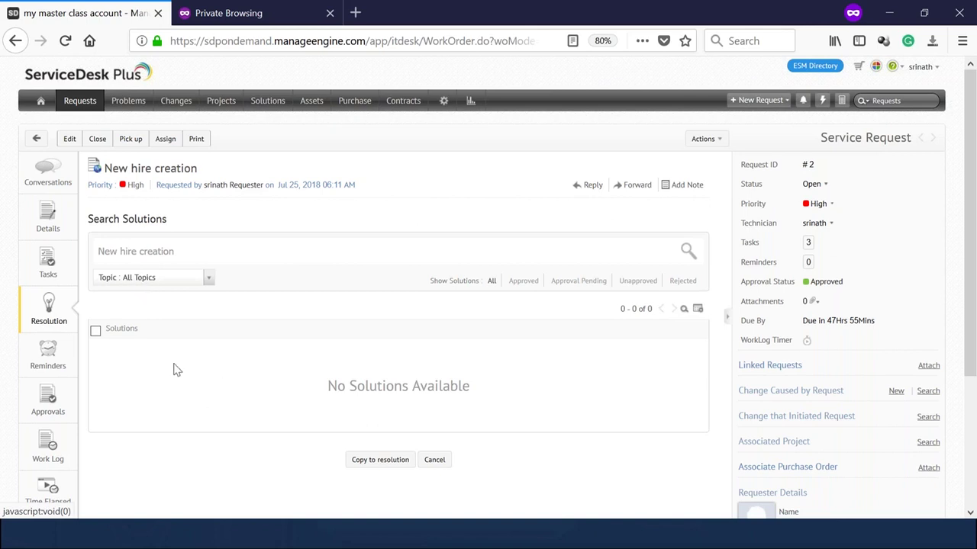
{"action": "left_click", "coordinate": [52, 223]}
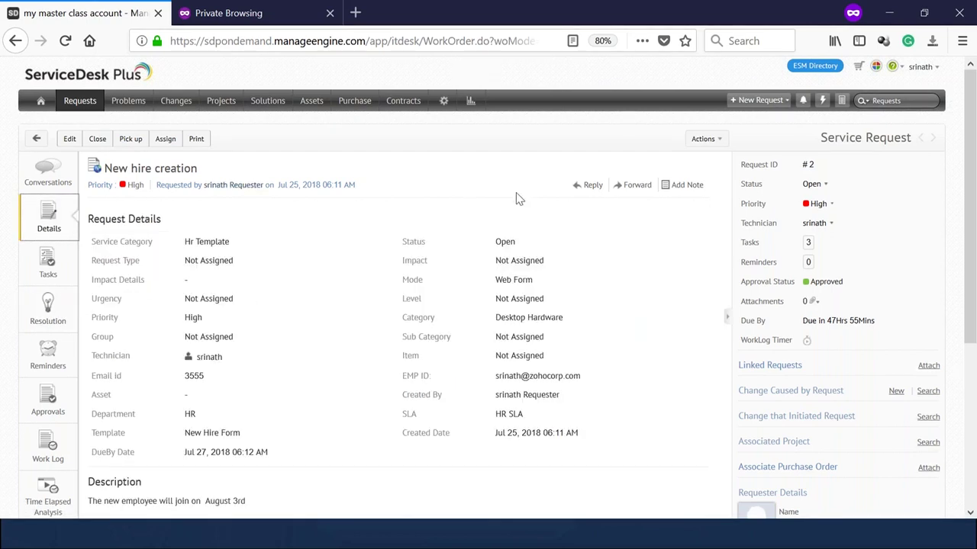
{"action": "scroll", "coordinate": [195, 238], "scroll_direction": "down", "scroll_amount": 5}
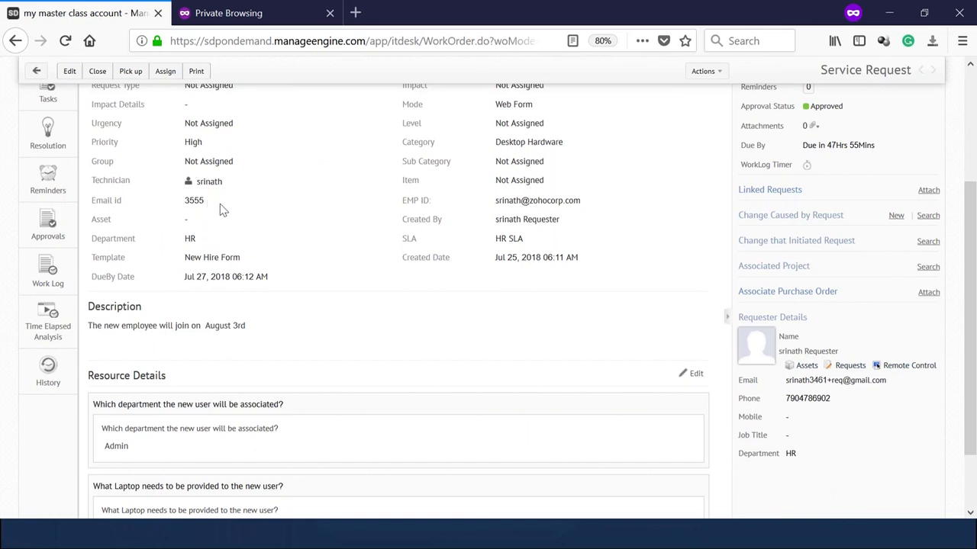
{"action": "left_click_drag", "start_coordinate": [221, 203], "coordinate": [86, 215]}
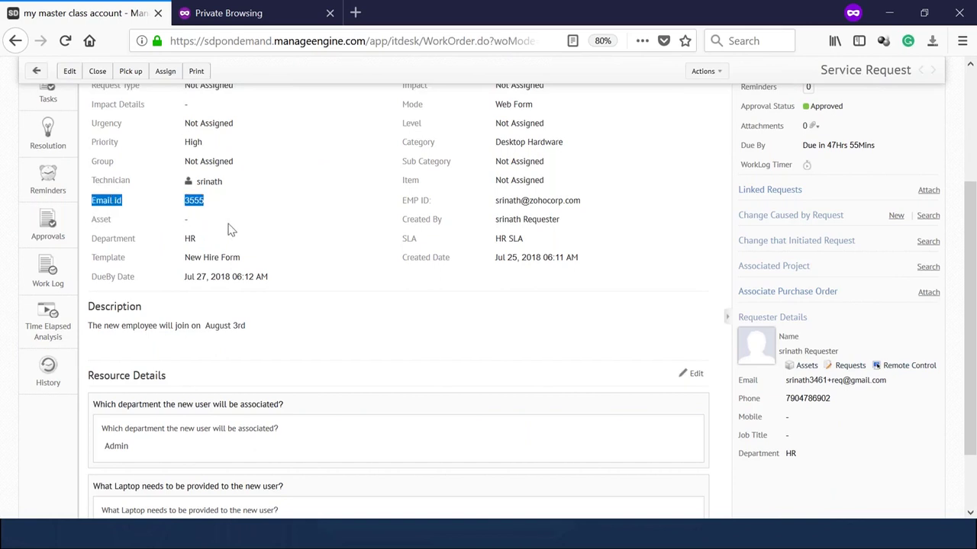
{"action": "scroll", "coordinate": [284, 273], "scroll_direction": "up", "scroll_amount": 5}
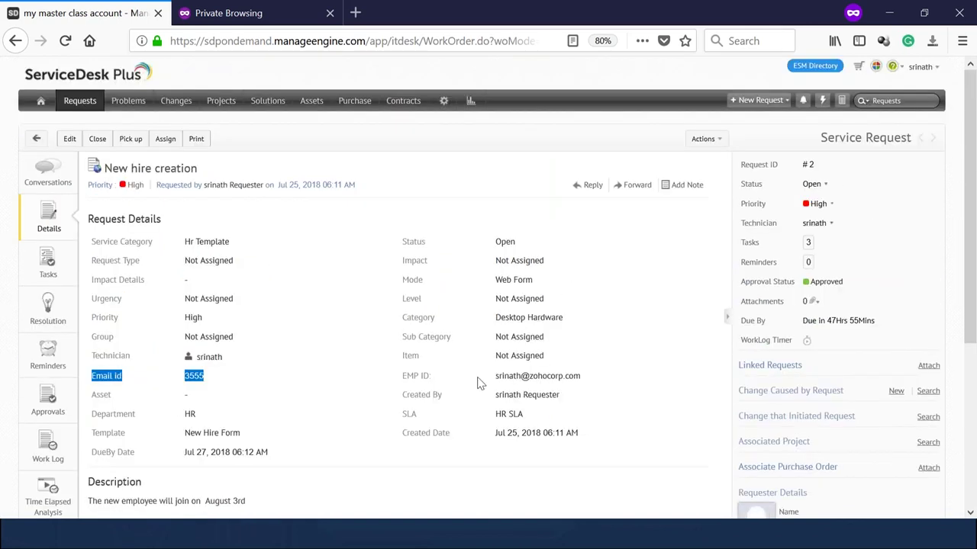
{"action": "left_click_drag", "start_coordinate": [479, 382], "coordinate": [593, 379]}
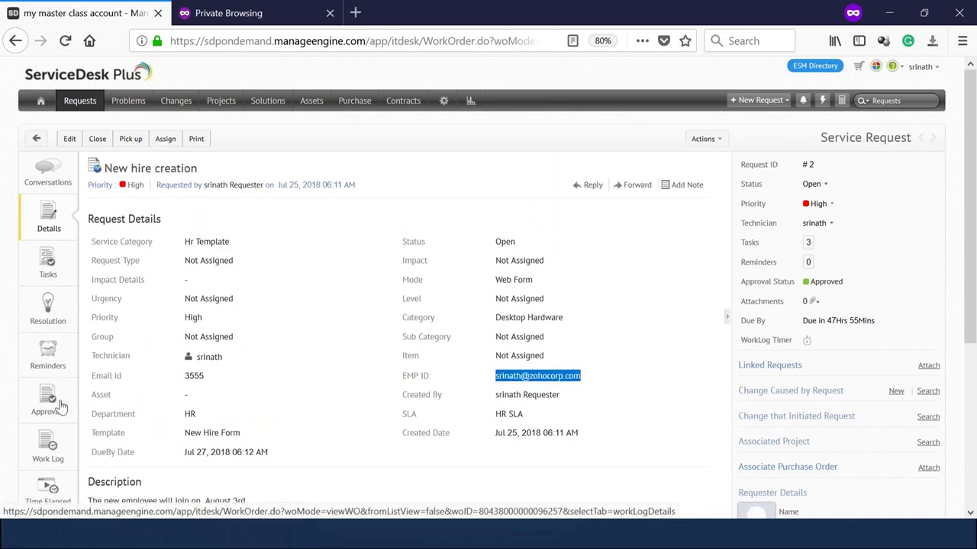
Save the resolution 'New account created for the new employee 3555'.
{"action": "left_click", "coordinate": [50, 311]}
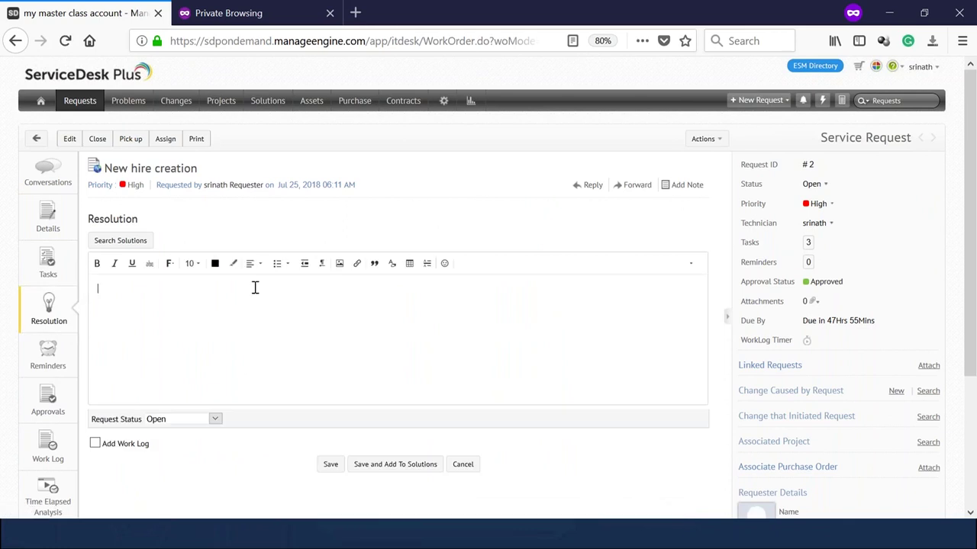
{"action": "type", "text": "New account created"}
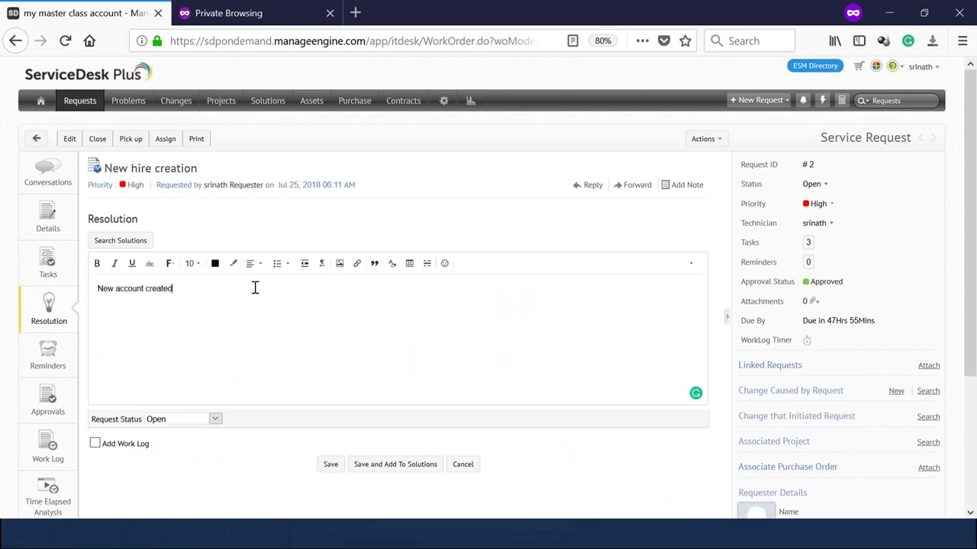
{"action": "type", "text": " for the new empl"}
{"action": "type", "text": "oyee 3555"}
{"action": "left_click", "coordinate": [329, 467]}
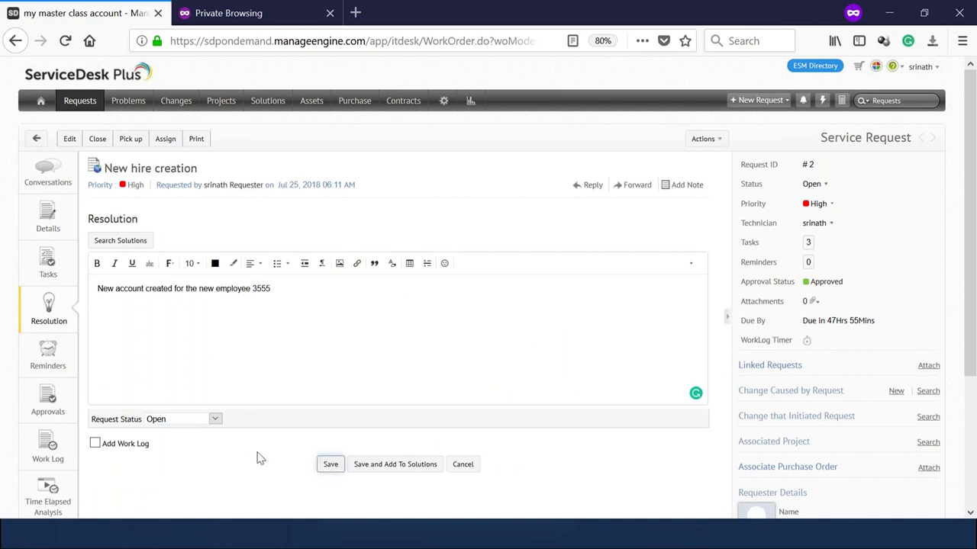
Set request #2 to Closed with requester acknowledgement, then switch to the Demo presentation.
{"action": "left_click", "coordinate": [814, 186]}
{"action": "left_click", "coordinate": [817, 219]}
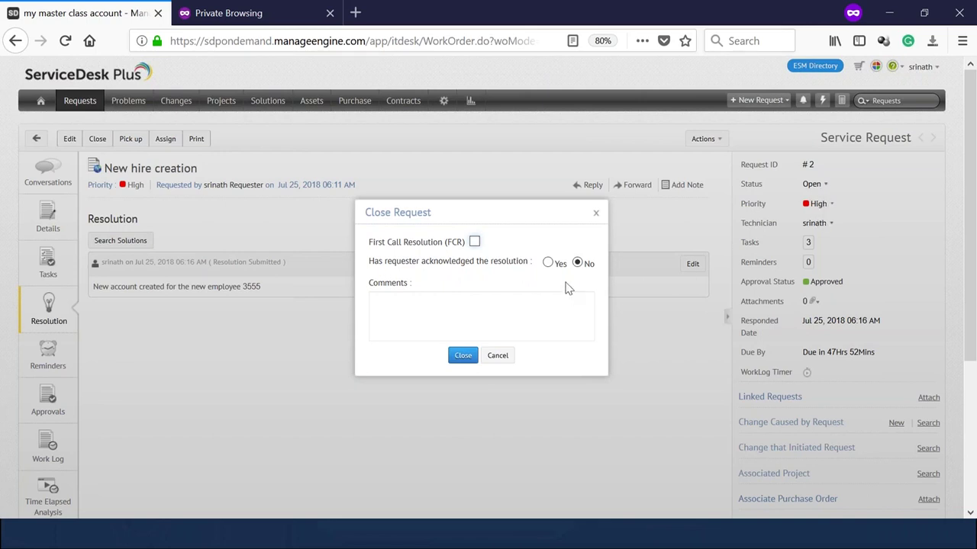
{"action": "left_click", "coordinate": [548, 264]}
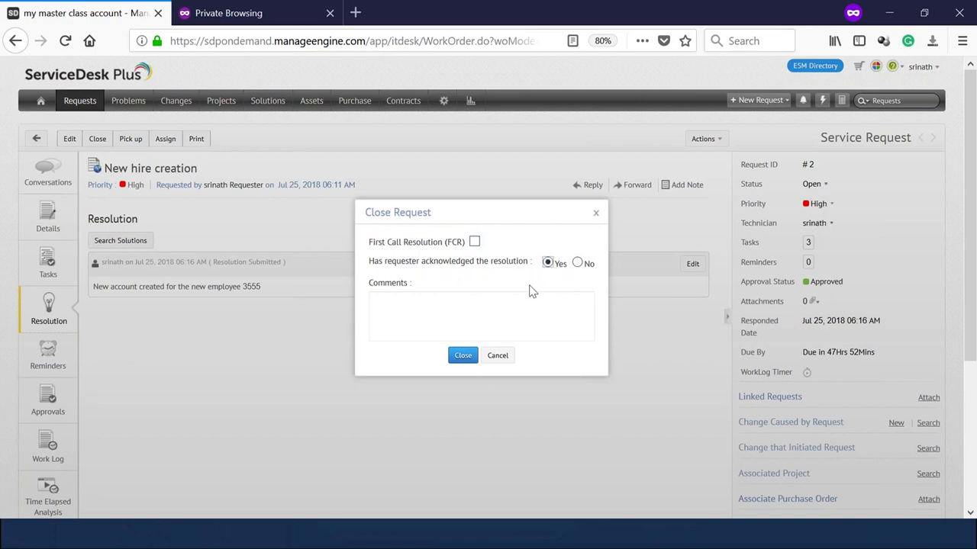
{"action": "left_click", "coordinate": [460, 359]}
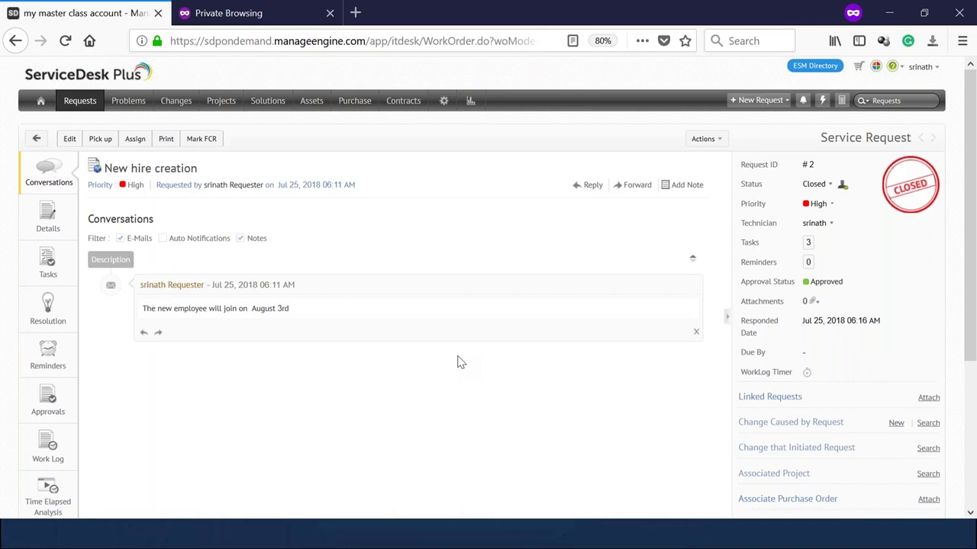
{"action": "key", "text": "alt+Tab"}
{"action": "key", "text": "alt+Tab"}
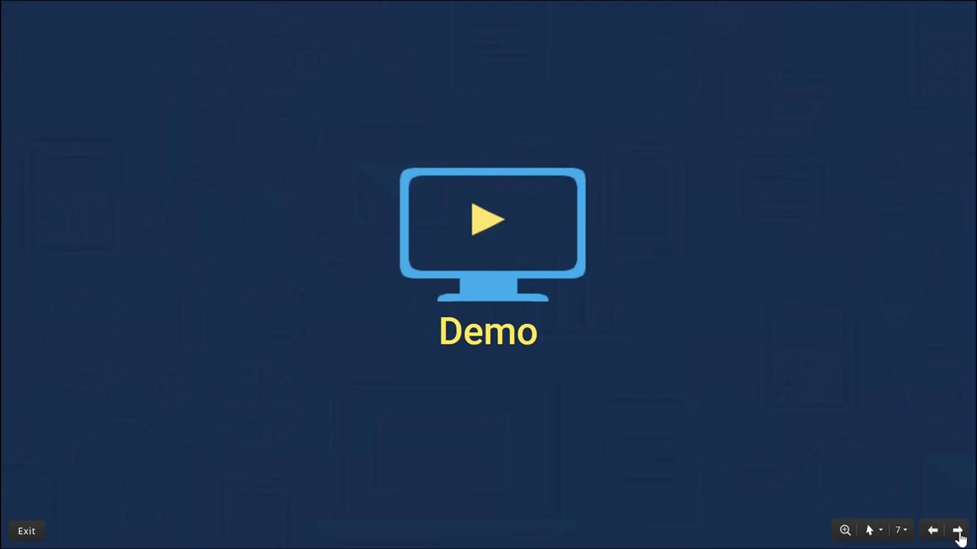
Advance the slides past Demo and 'Configure service categories' to slide 11, stepping back once.
{"action": "left_click", "coordinate": [959, 534]}
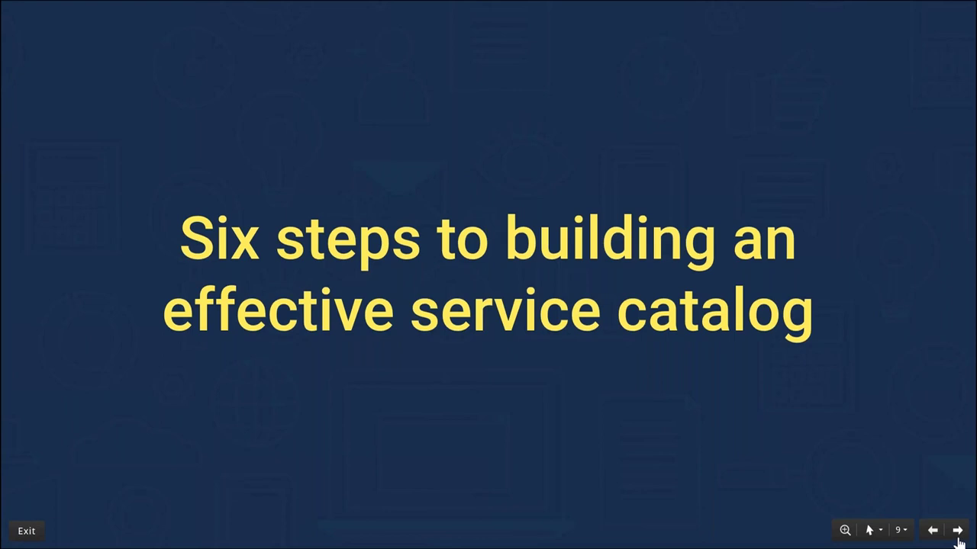
{"action": "left_click", "coordinate": [958, 534]}
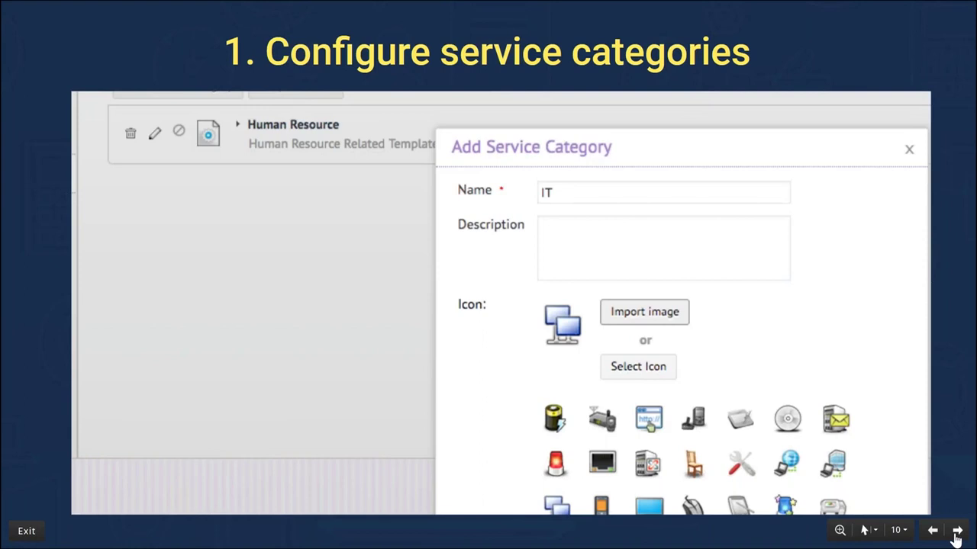
{"action": "left_click", "coordinate": [956, 532]}
{"action": "left_click", "coordinate": [956, 533]}
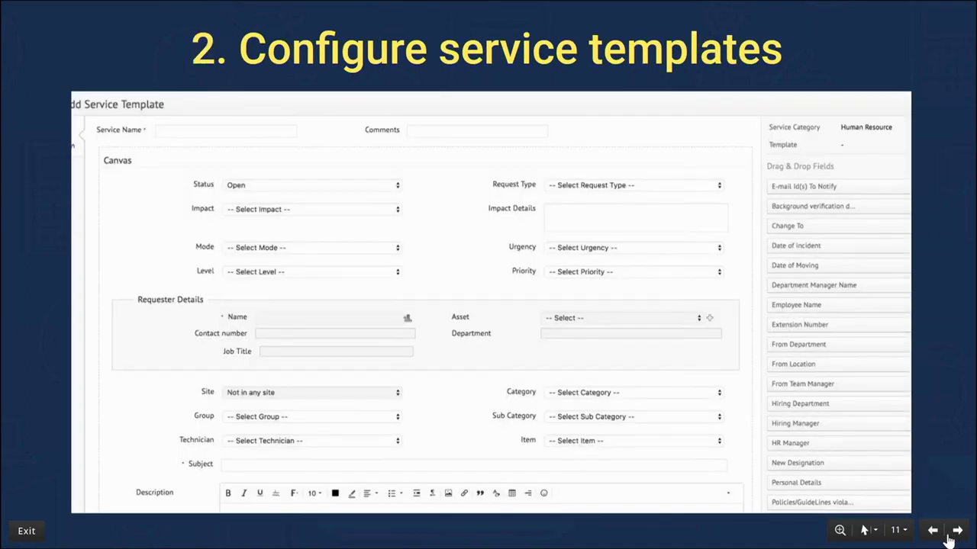
{"action": "left_click", "coordinate": [933, 532]}
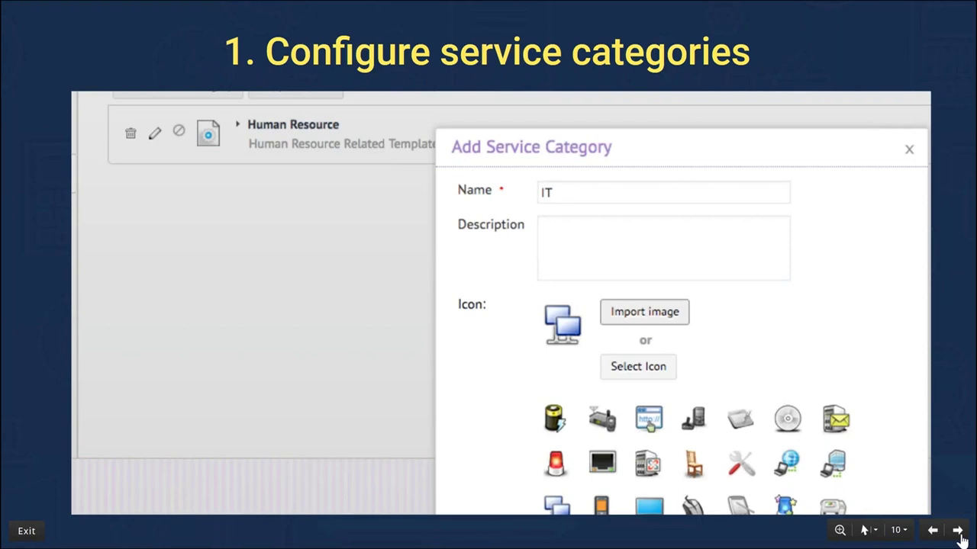
{"action": "left_click", "coordinate": [959, 533]}
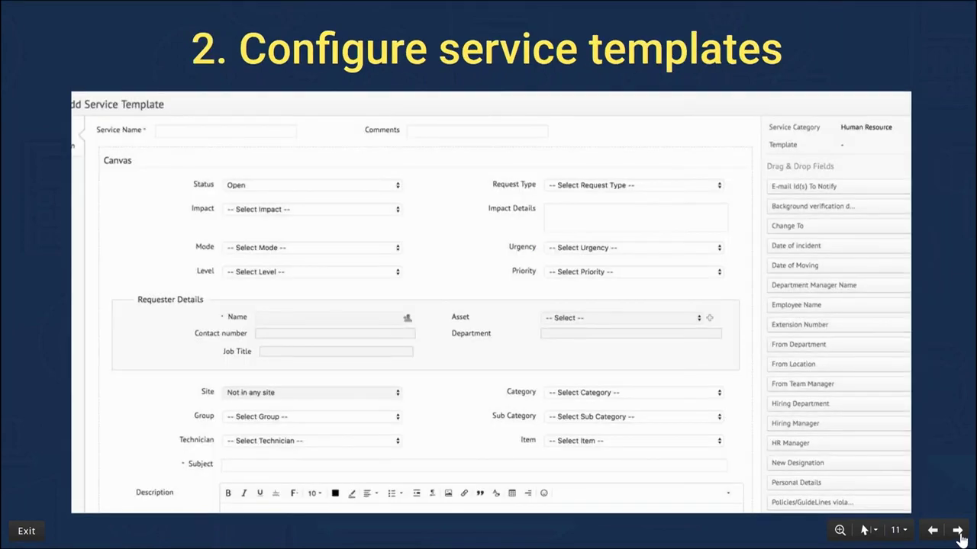